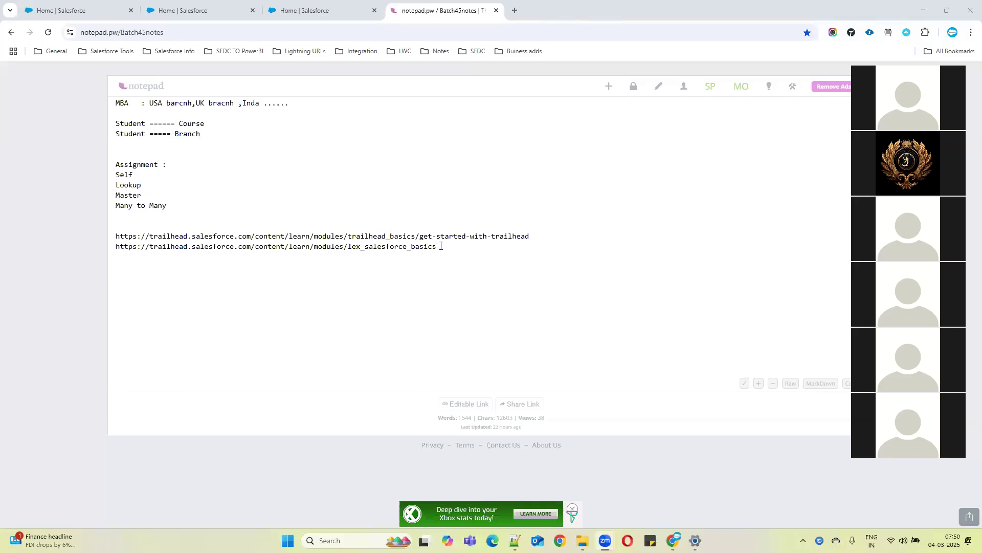
Highlight the assignment list and the two Trailhead links in the notes to point them out
left_click_drag(438, 247, 124, 164)
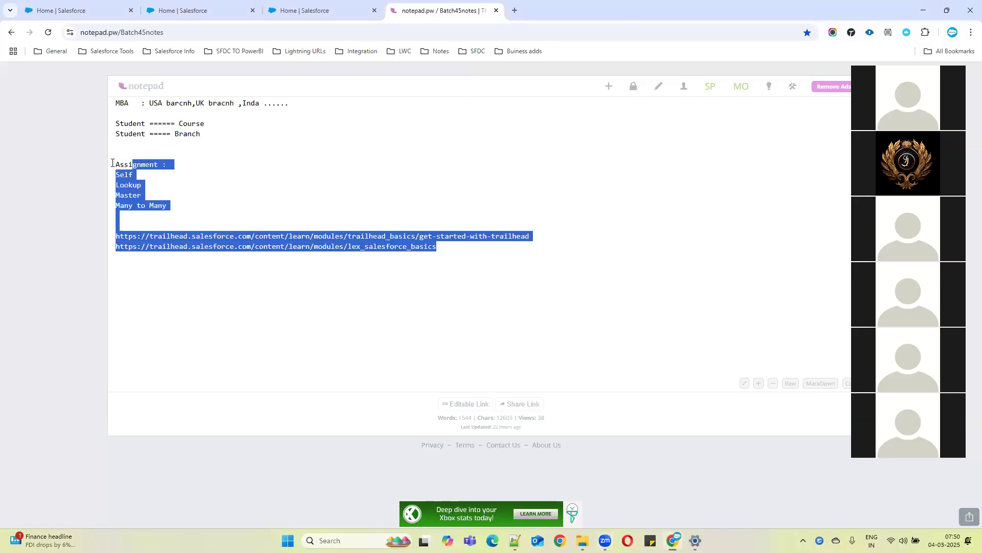
left_click(190, 228)
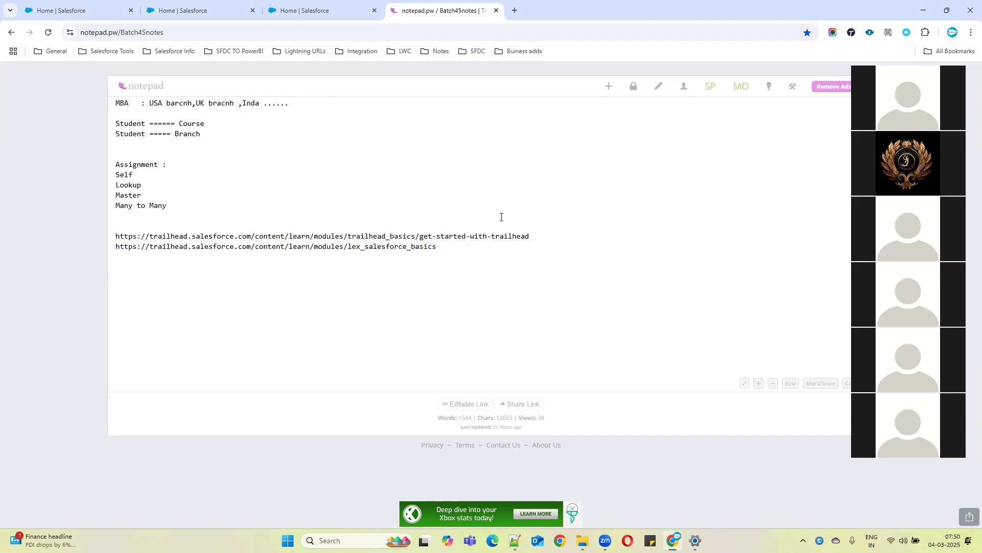
left_click_drag(121, 228, 598, 252)
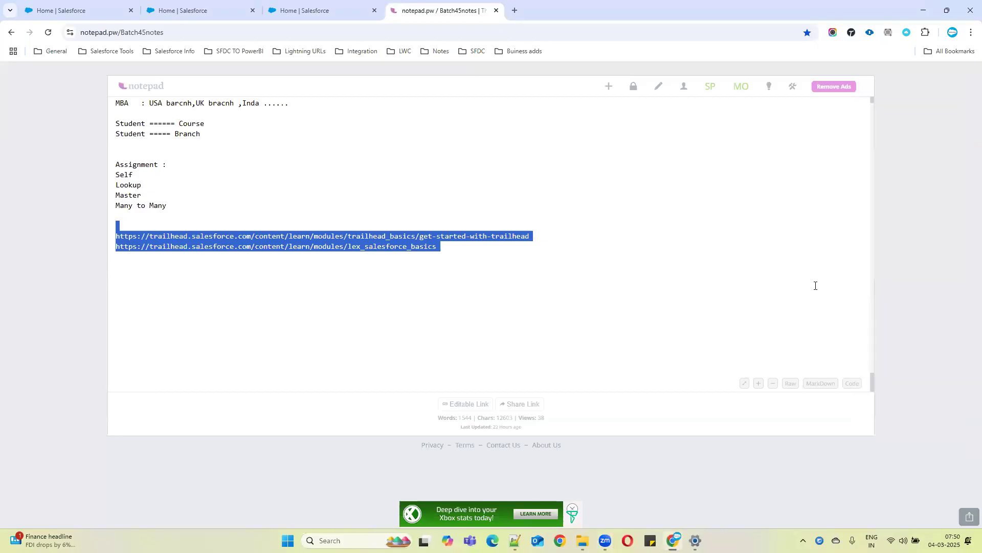
left_click(137, 236)
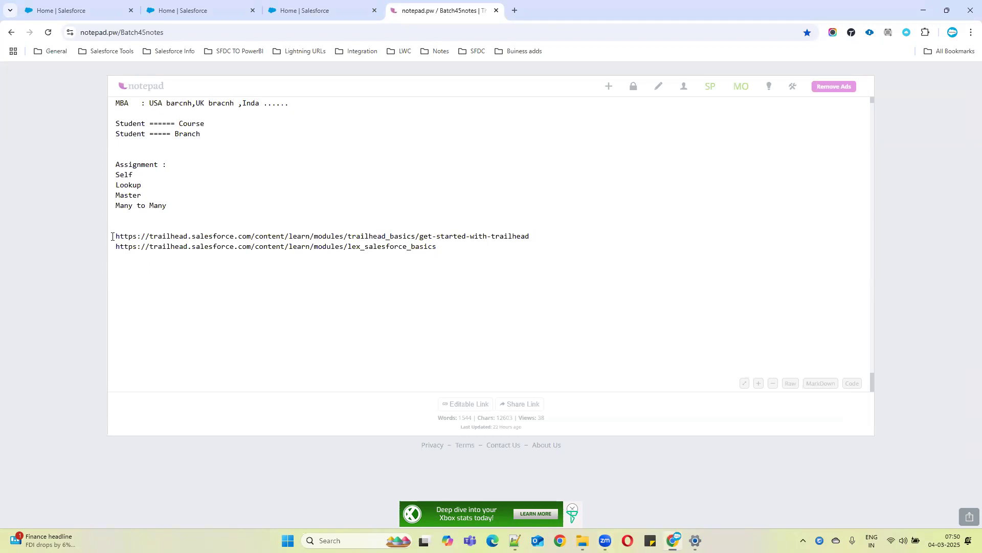
left_click_drag(112, 236, 500, 248)
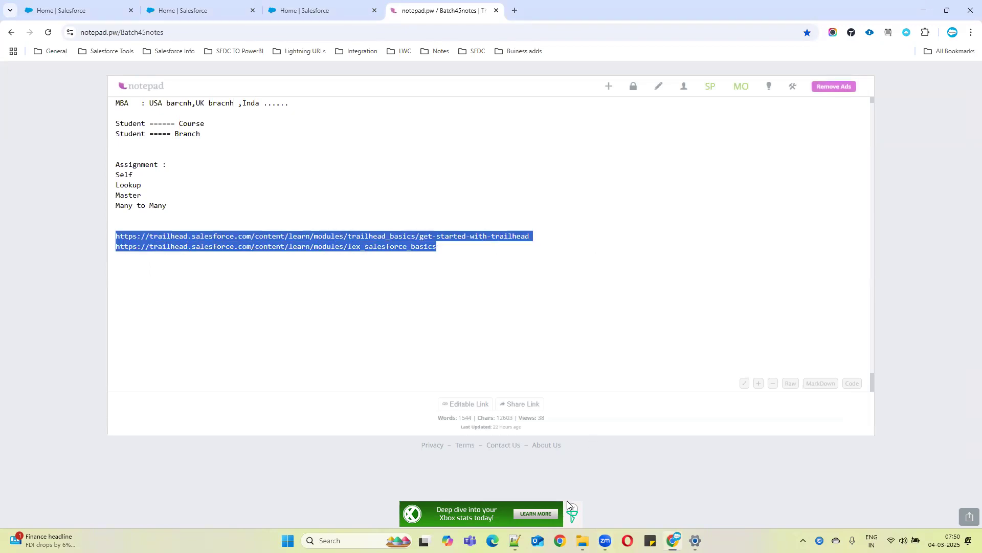
left_click(508, 487)
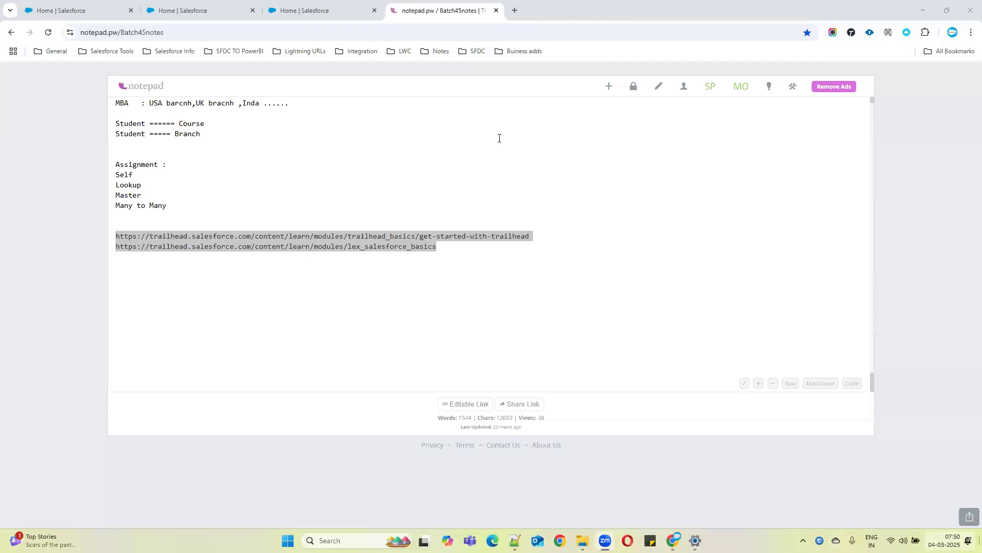
left_click_drag(454, 245, 113, 231)
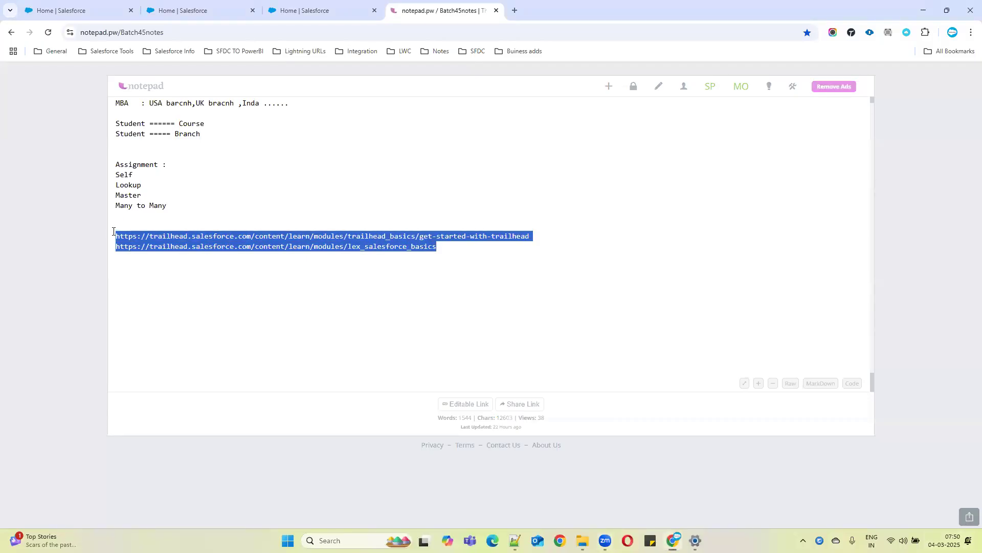
left_click(416, 238)
left_click_drag(440, 247, 198, 222)
left_click_drag(136, 226, 118, 236)
double_click(392, 246)
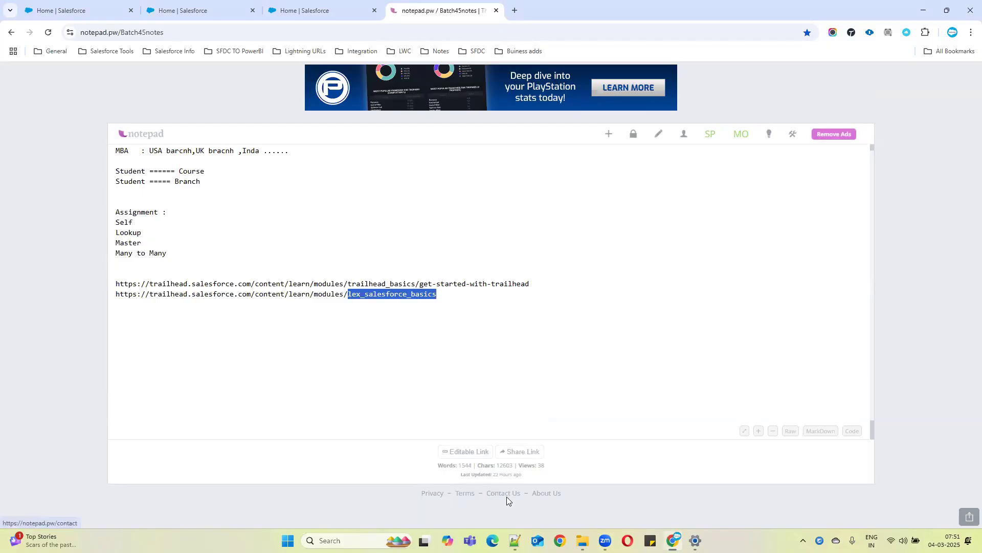
Add a new empty line after the last Trailhead link and switch the notepad to dark mode
left_click(446, 291)
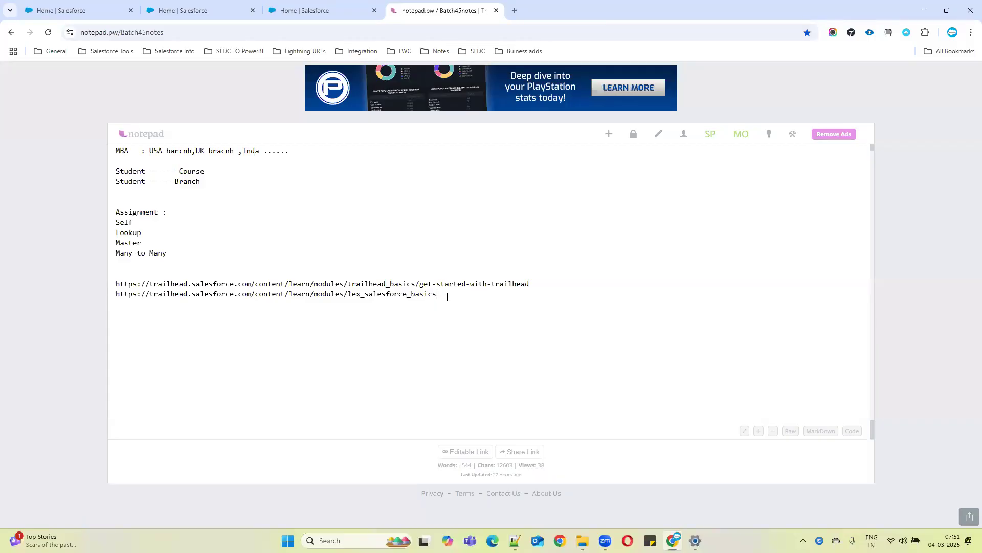
key("Return")
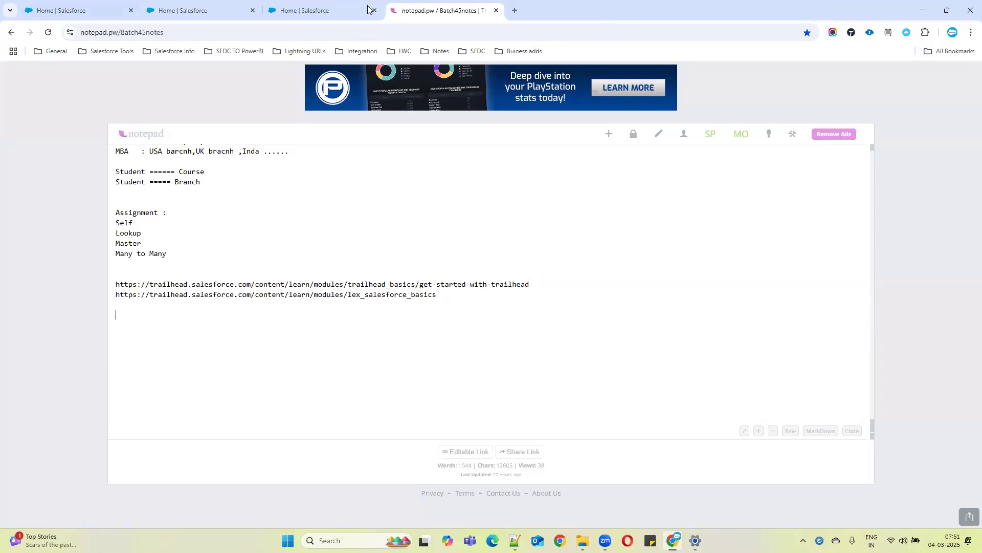
left_click(769, 135)
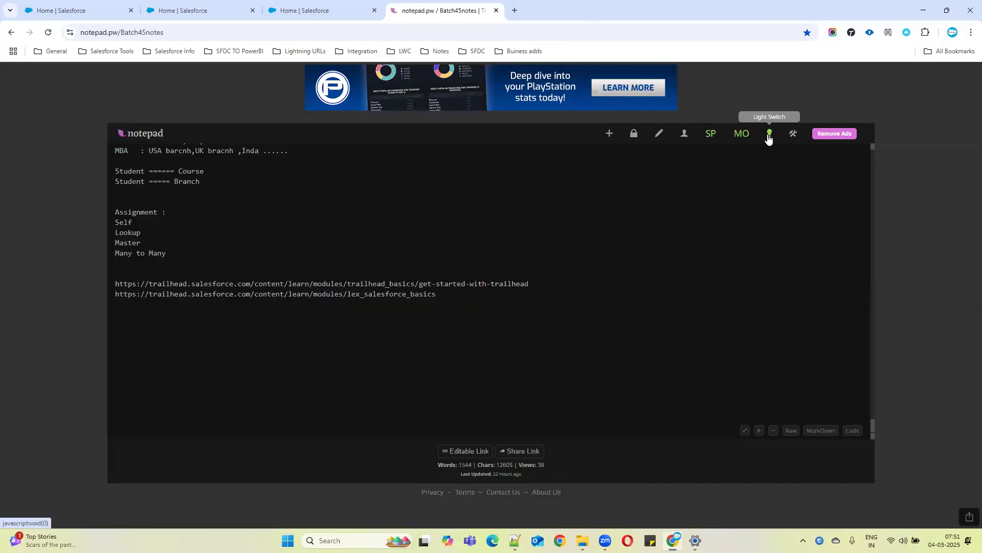
Scroll through the earlier notes down to the end of the document
scroll(240, 256, "up", 2)
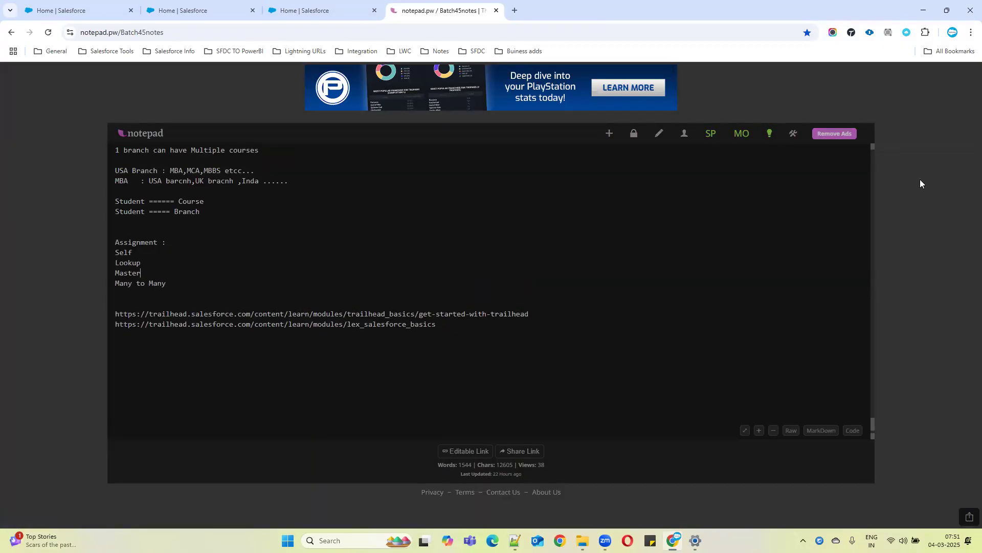
left_click(762, 432)
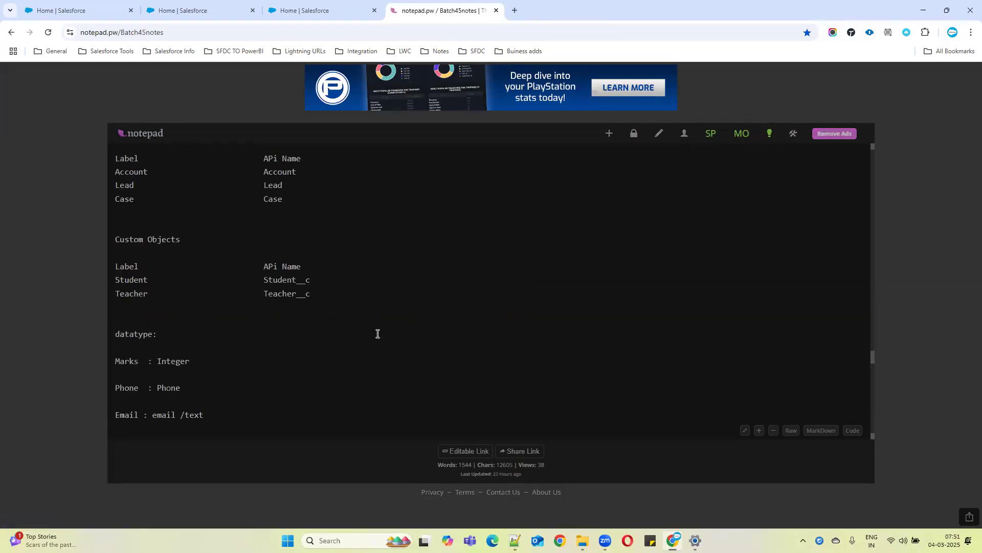
scroll(378, 333, "down", 5)
scroll(397, 341, "down", 6)
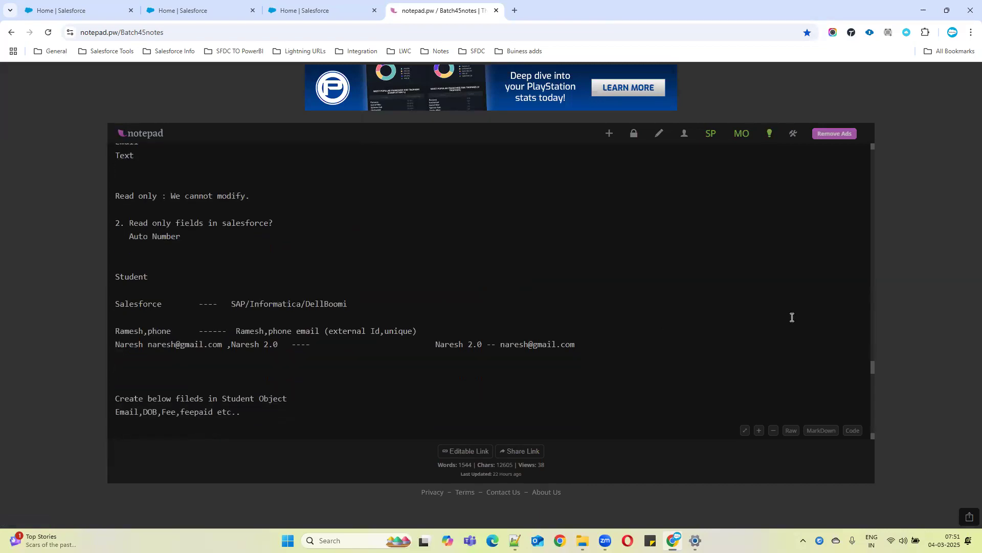
scroll(274, 344, "down", 7)
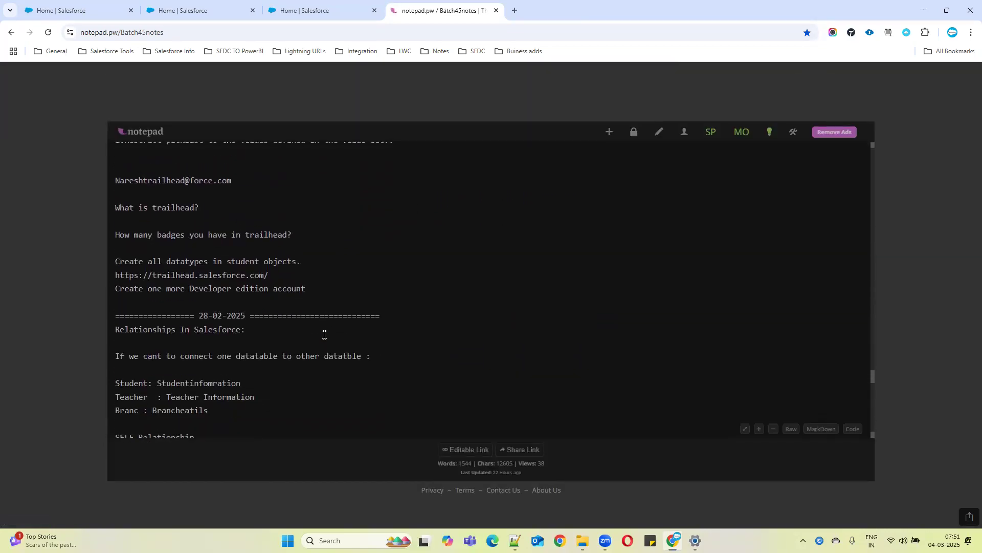
scroll(655, 351, "down", 9)
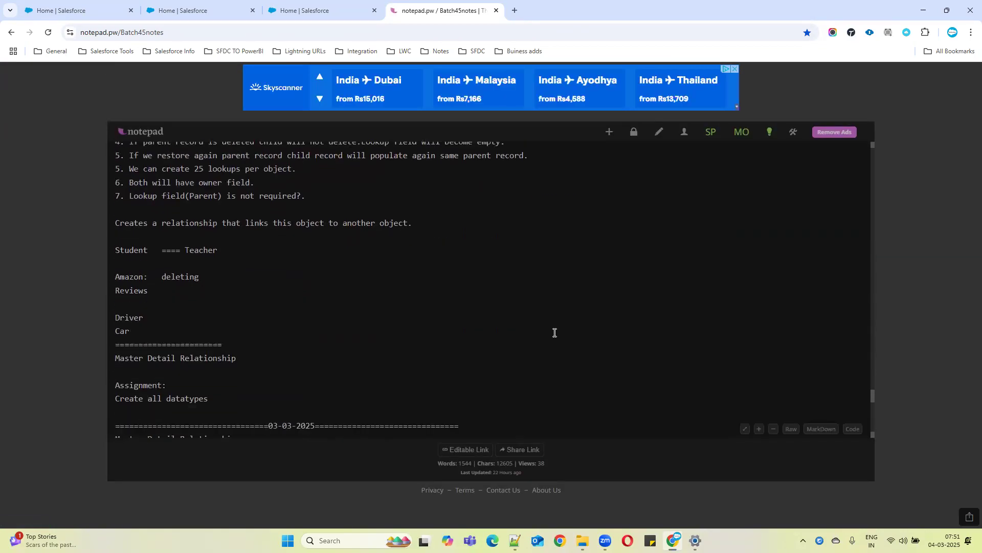
scroll(569, 323, "down", 4)
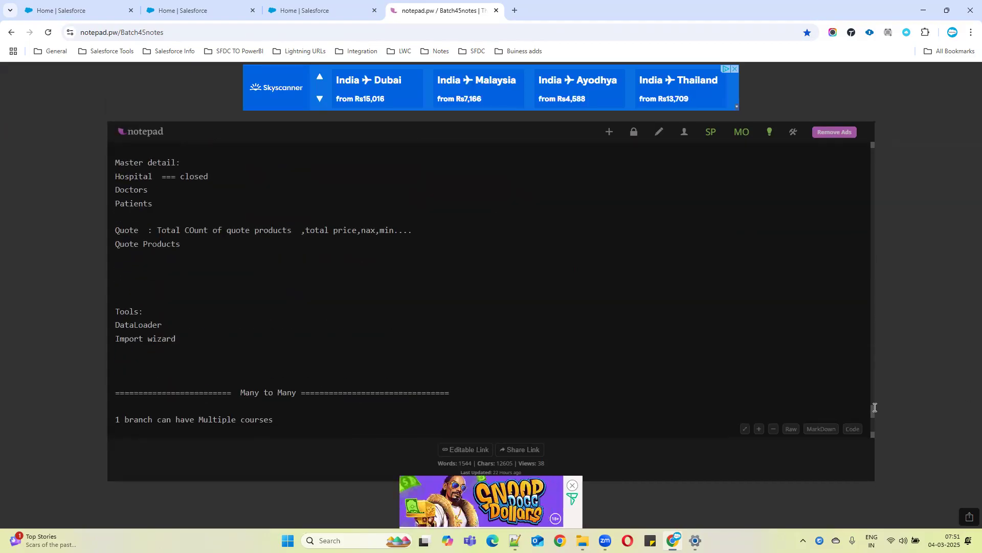
left_click_drag(874, 413, 873, 434)
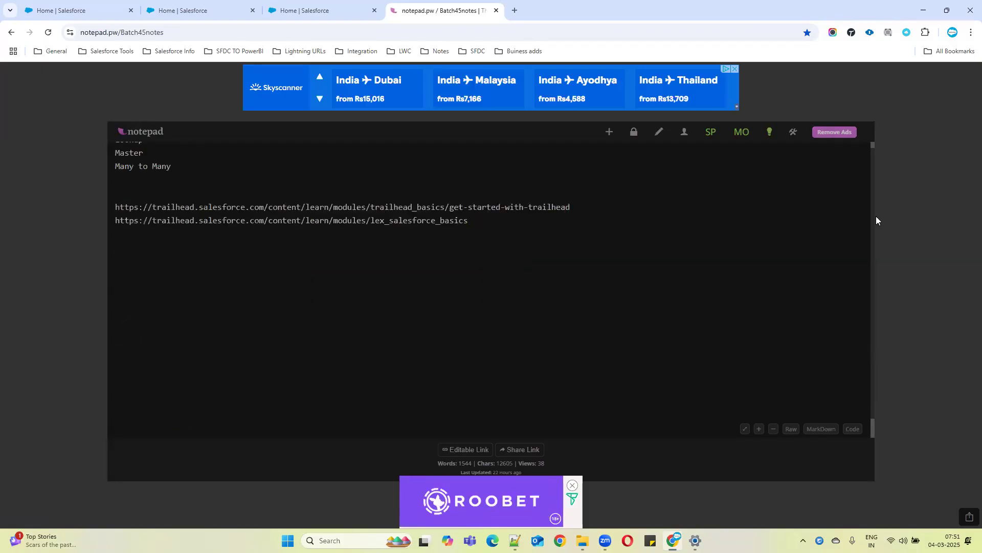
Add a date separator line '============== 04-03-2025 =====================' below the links, followed by blank lines
key("Return")
key("Return")
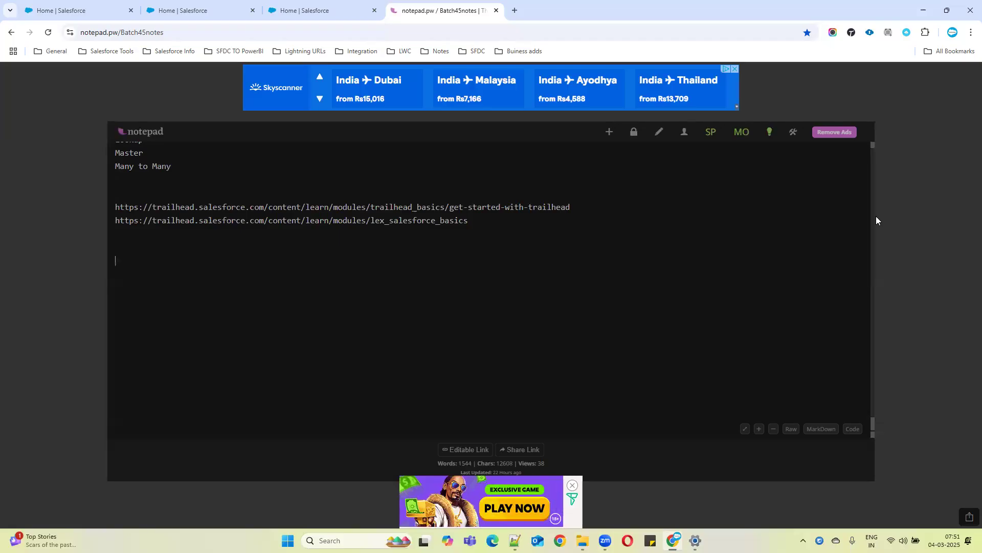
type("==========")
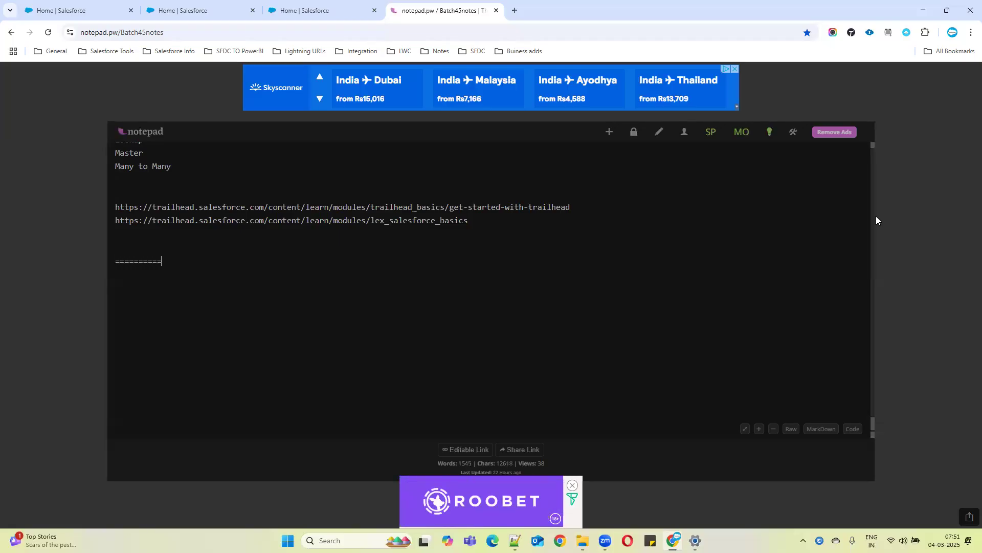
type("====")
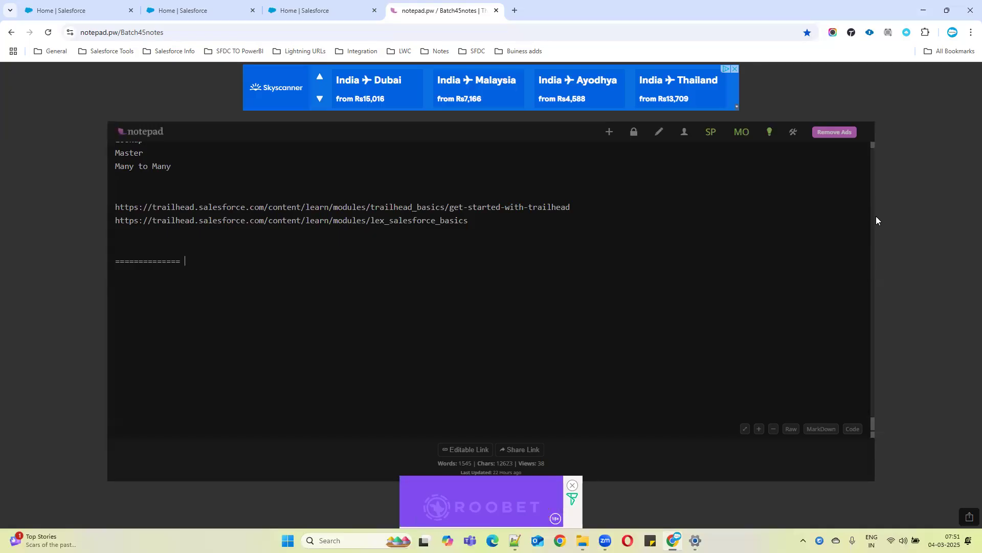
type(" 04-03-")
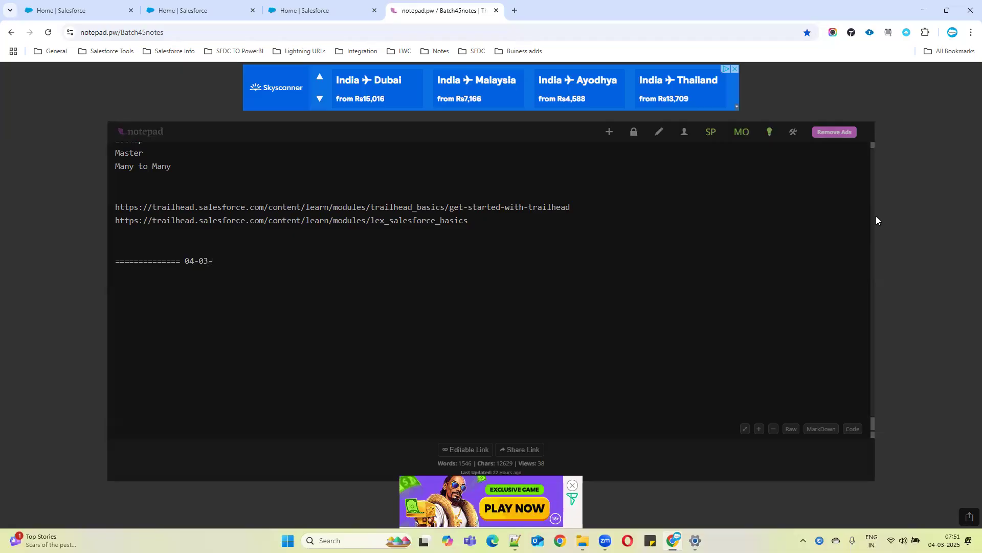
type("2025")
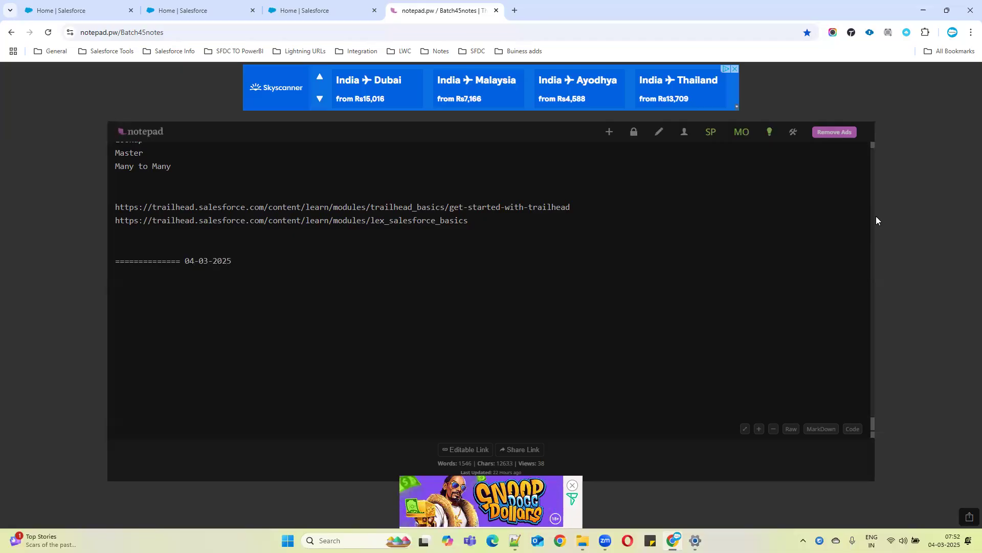
type("  =================")
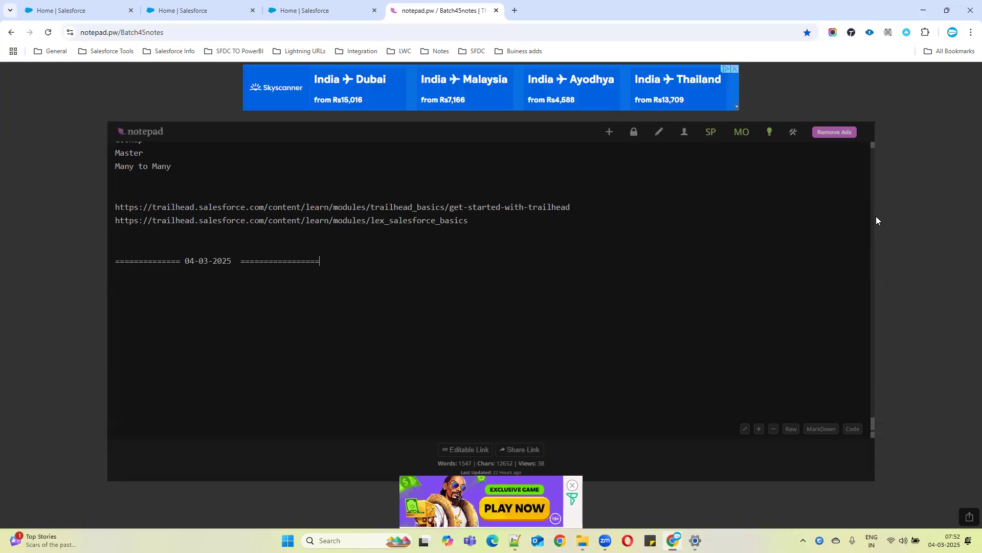
type("=====")
key("Return")
key("Return")
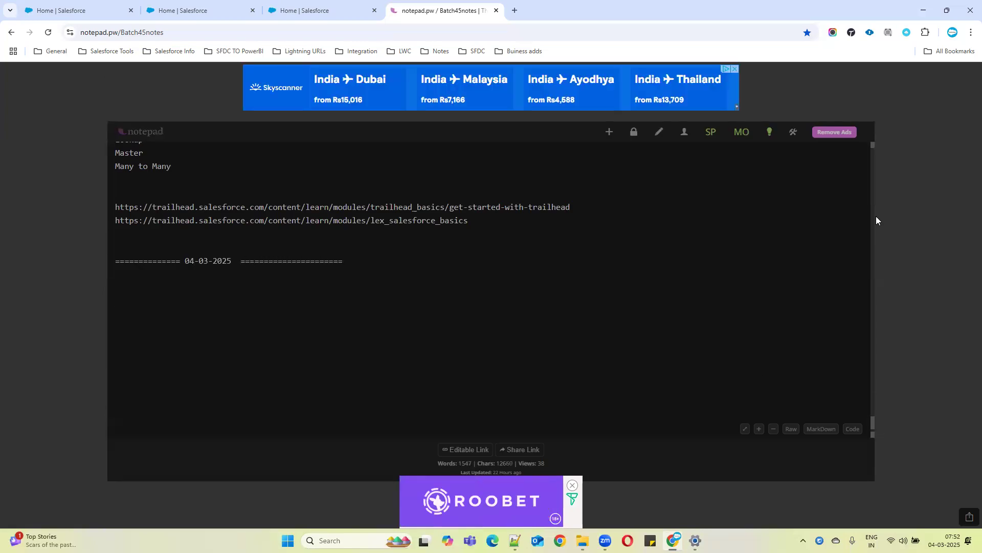
Write the heading 'Hierarchical relationship in salesforce:' and, two lines below, 'Between Users'
type("H")
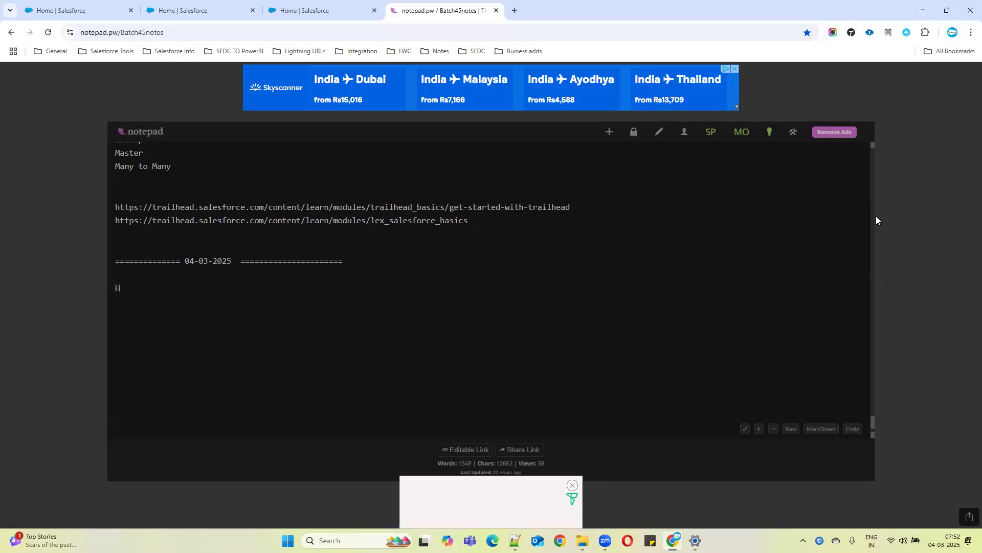
type("ierar")
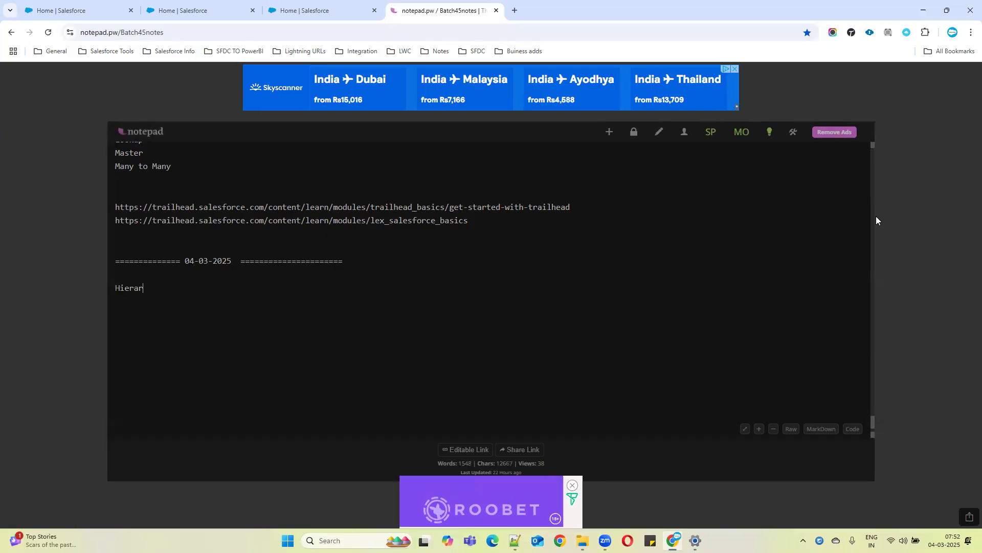
type("chi")
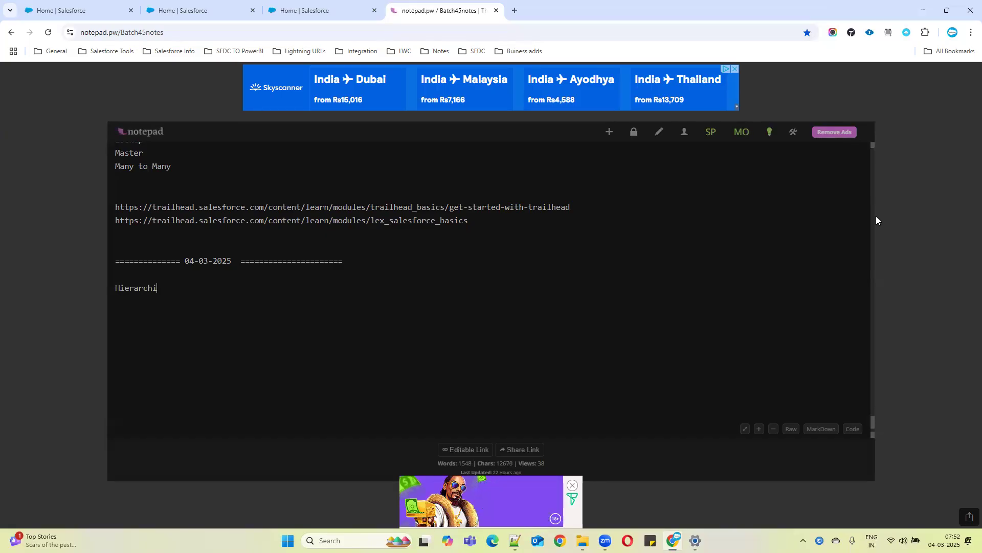
type("cal rela")
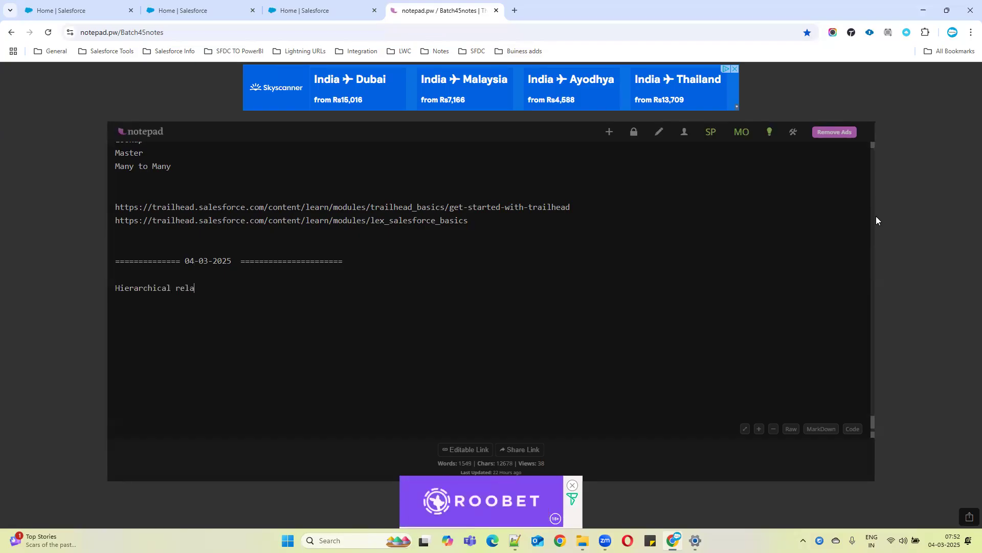
type("tion")
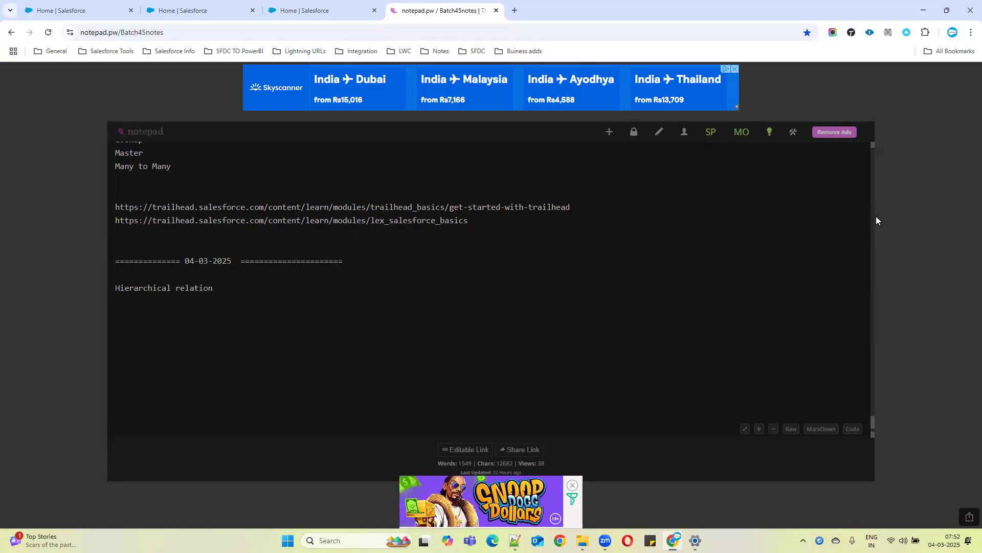
type("shi")
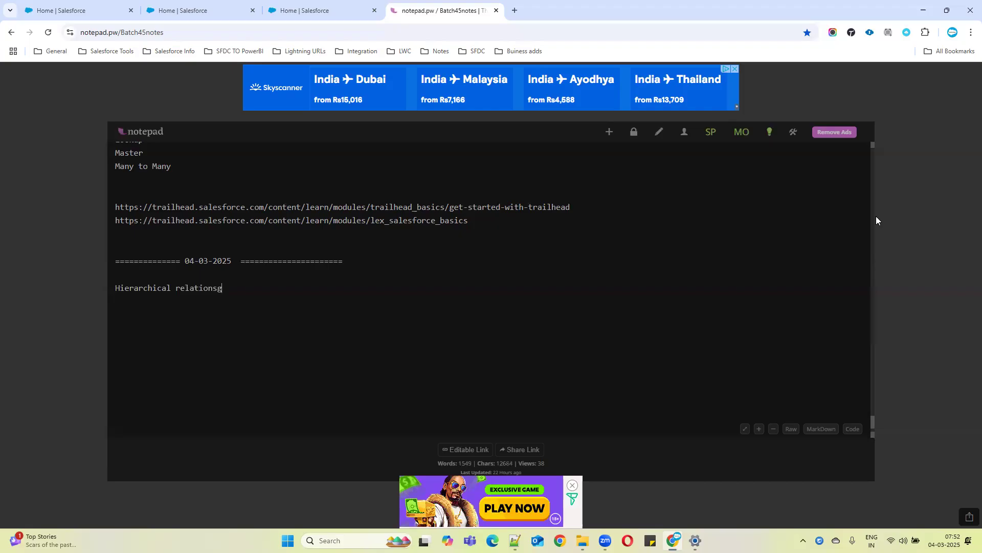
type("p in")
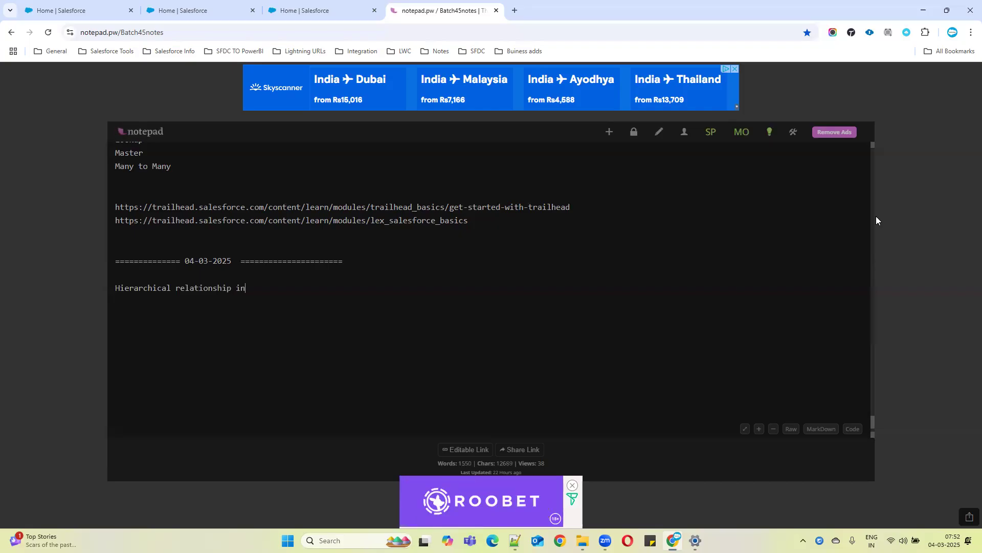
type(" salesforce:")
key("Return")
key("Return")
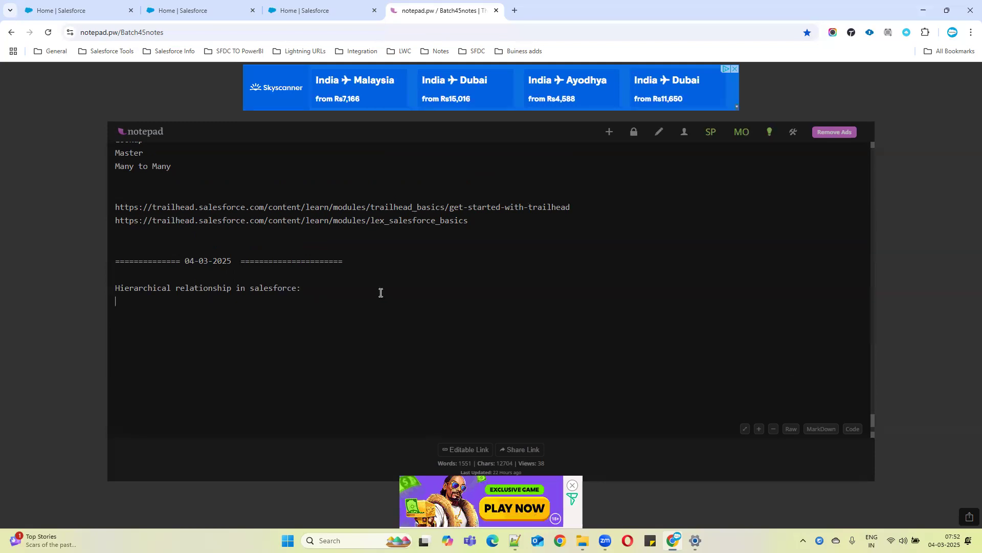
type("B")
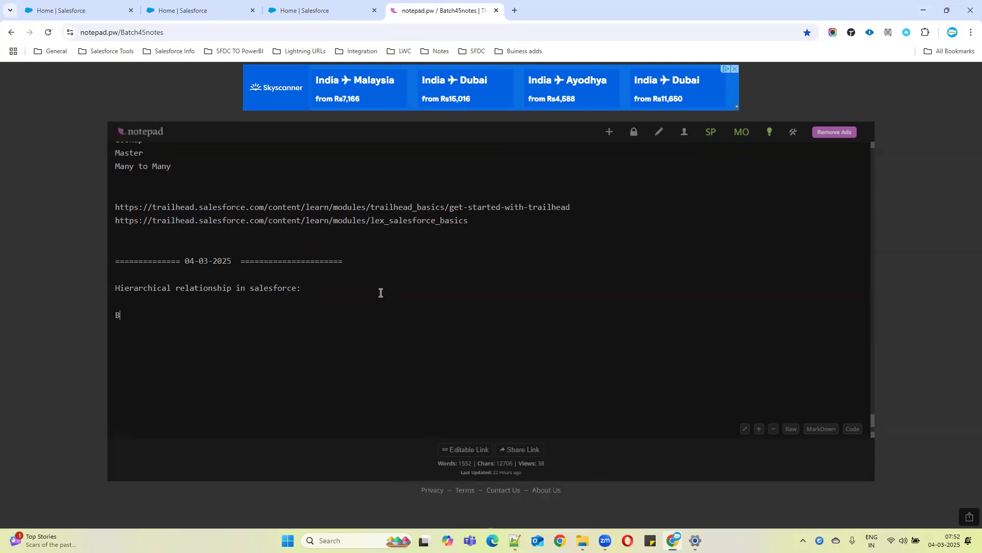
type("etween Users")
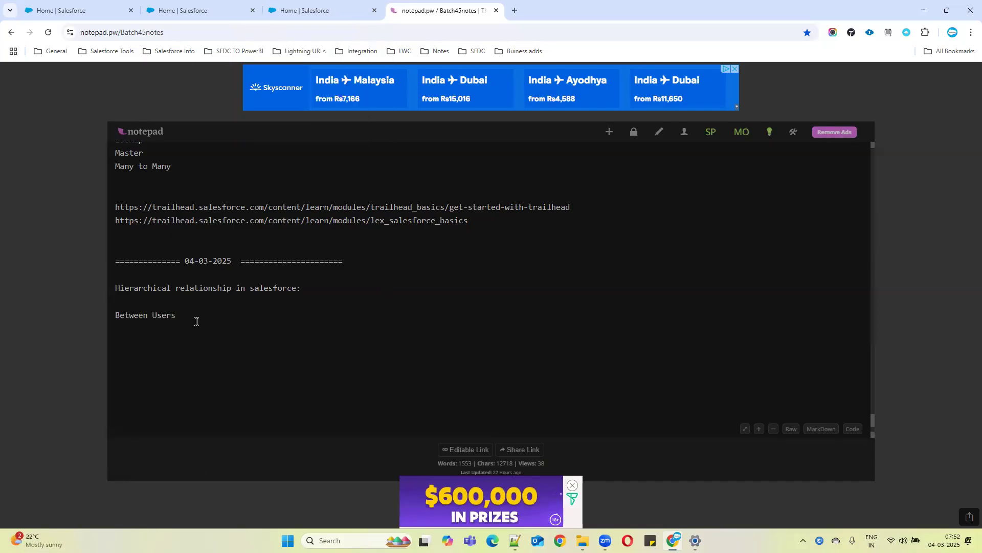
Go to the Users list in Setup through Quick Find and view an existing user's details
left_click(184, 4)
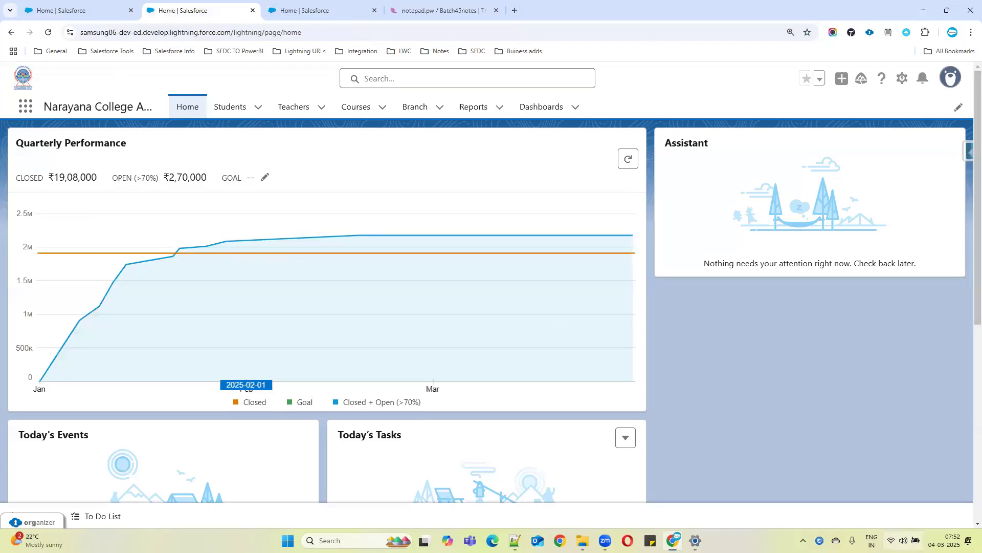
left_click(551, 488)
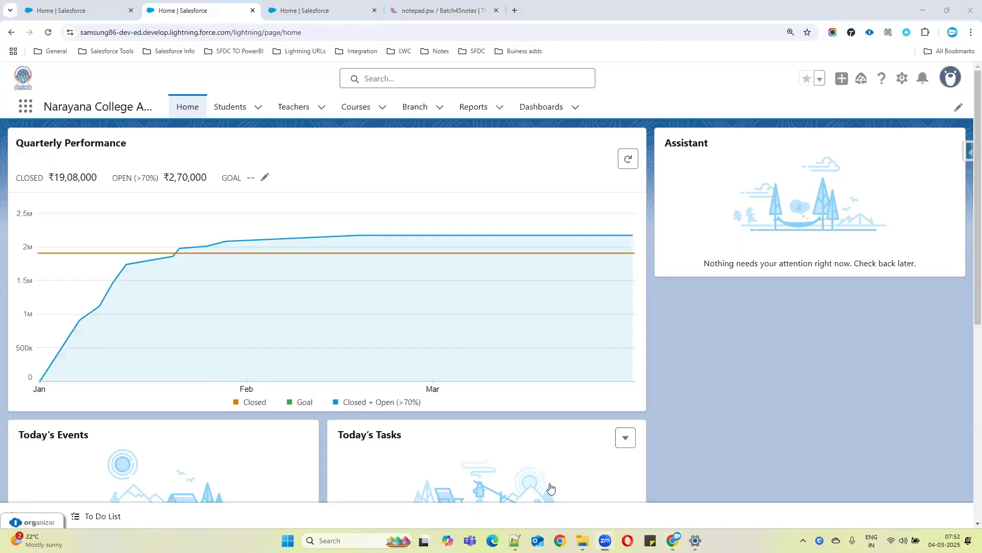
left_click(902, 78)
left_click(869, 139)
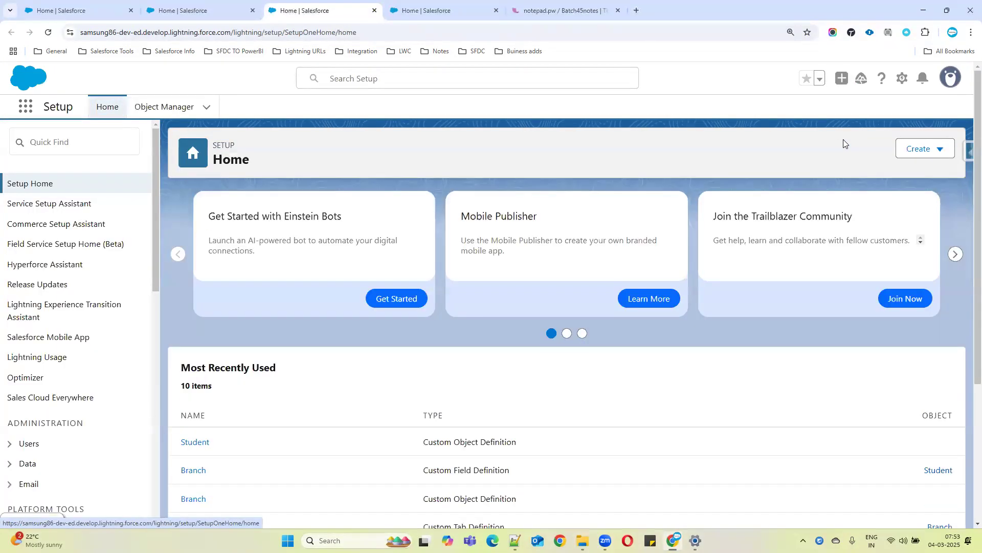
left_click(83, 141)
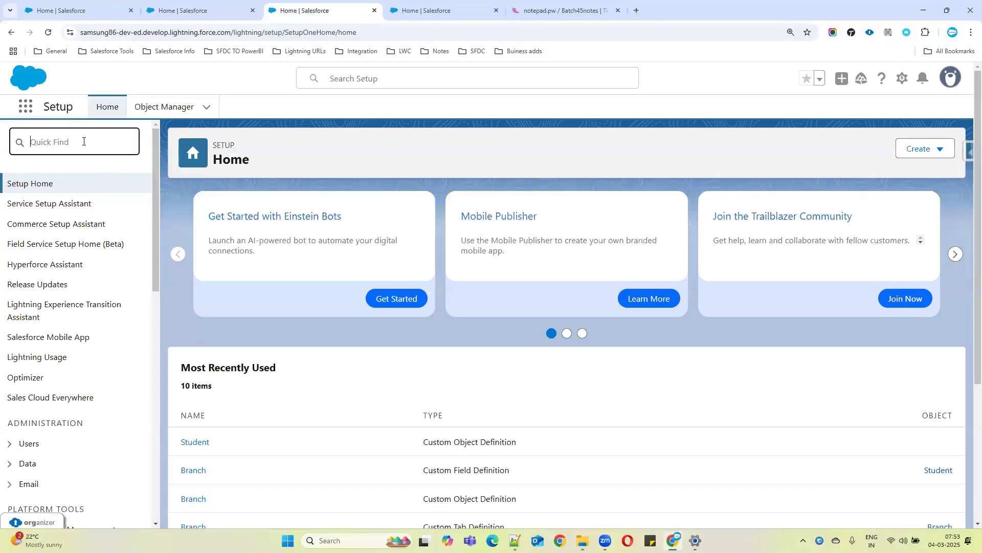
type("users")
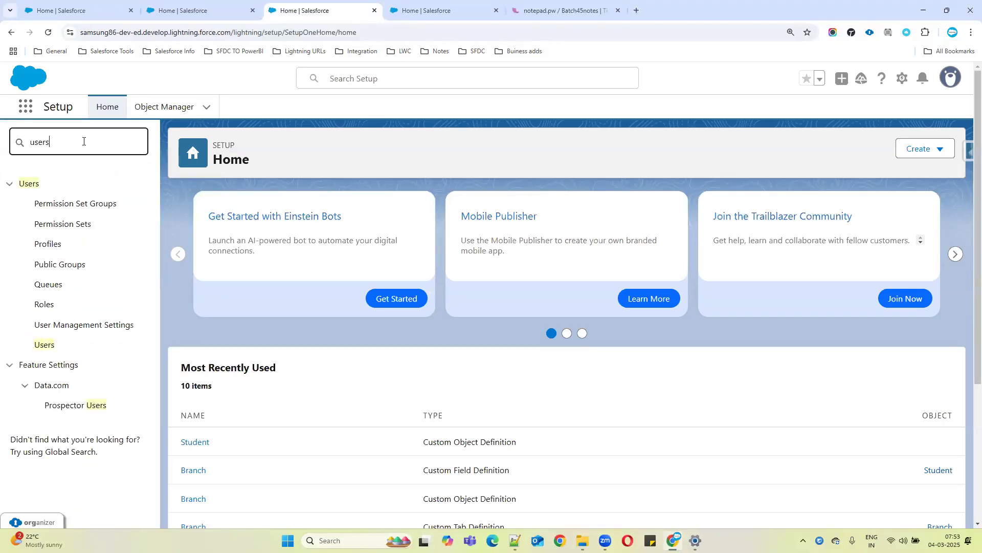
left_click(45, 345)
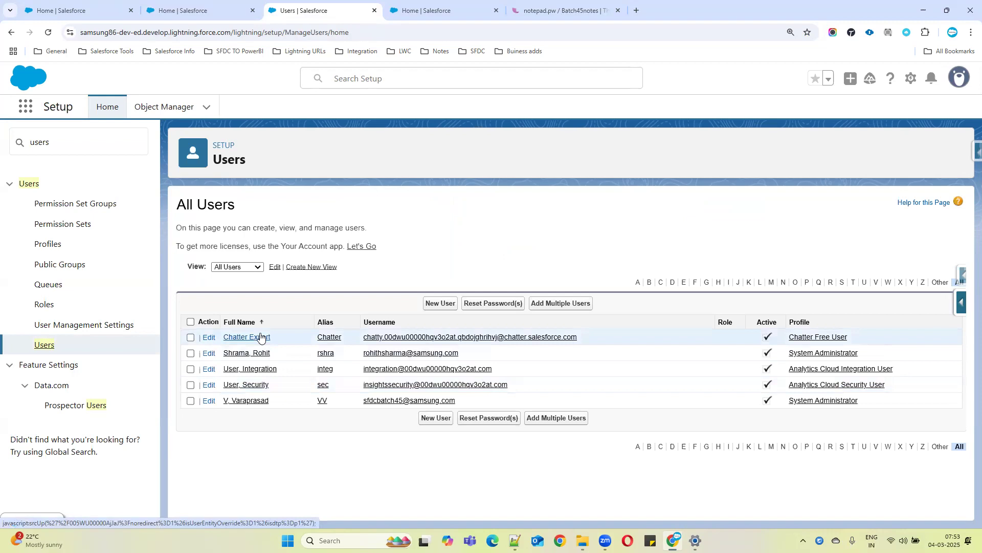
left_click(253, 354)
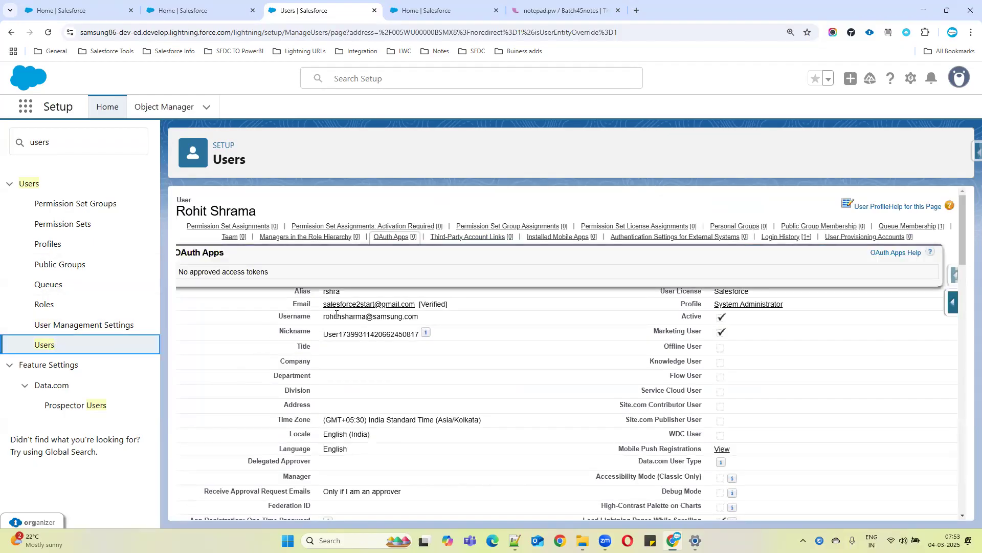
left_click(38, 347)
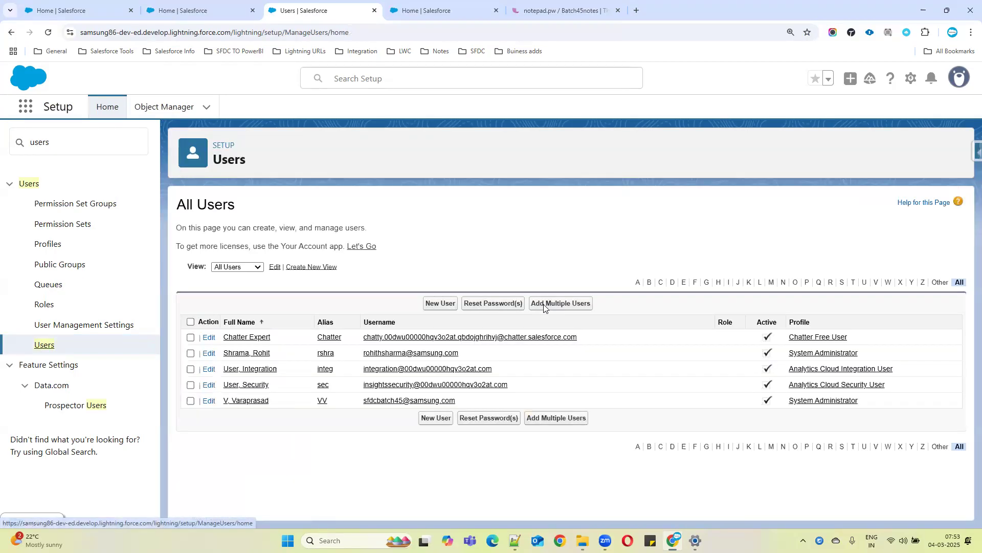
Start a new user record, entering a last name and an alias
left_click(441, 306)
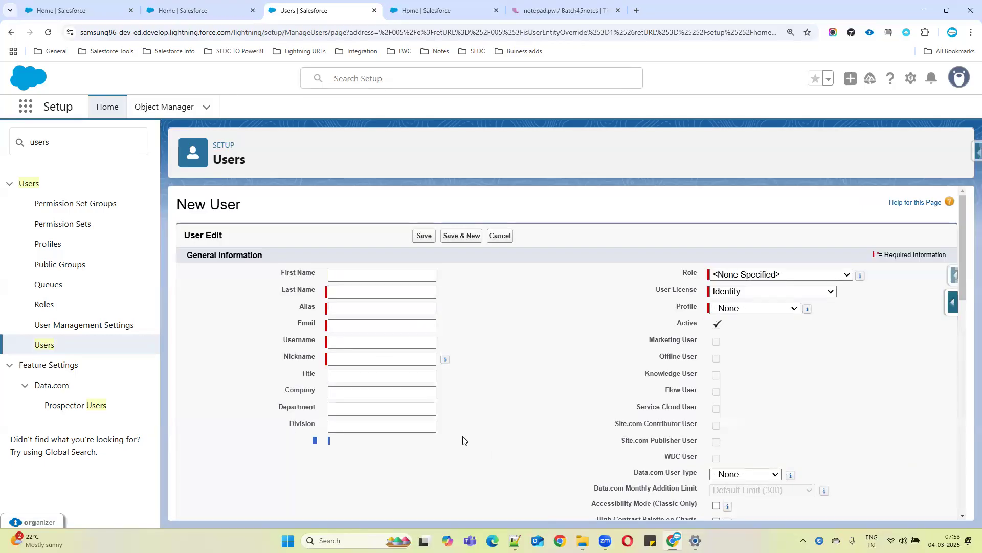
left_click(350, 294)
type("Sarath")
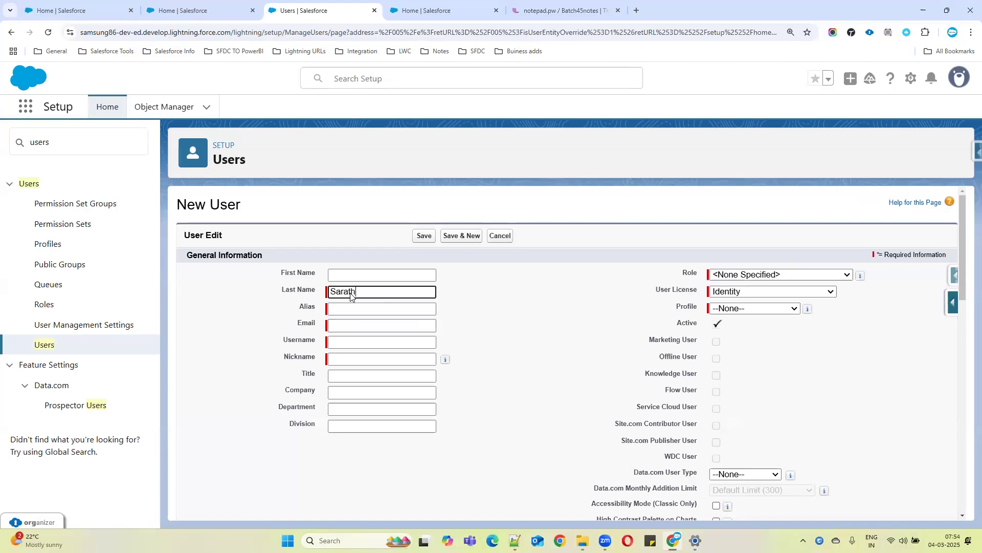
left_click(386, 313)
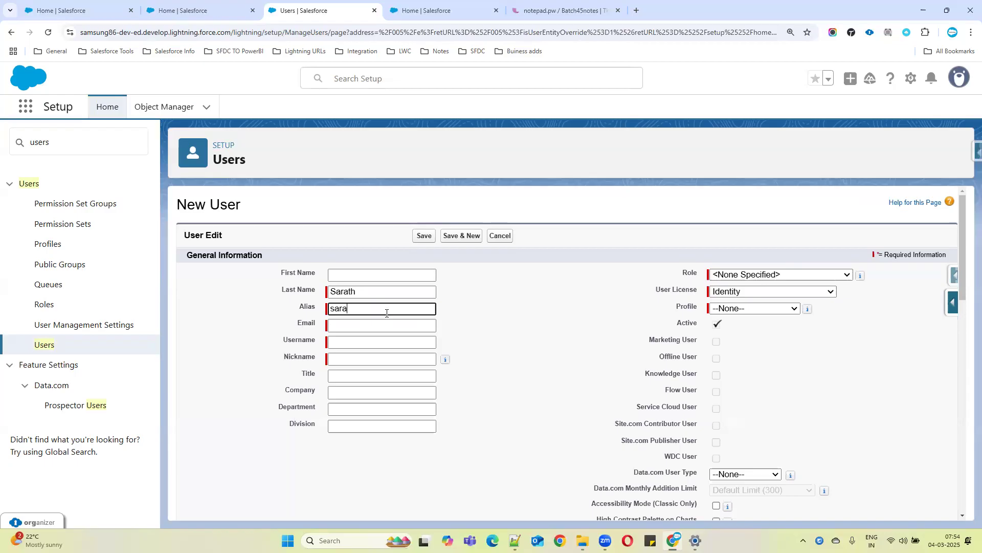
left_click_drag(304, 443, 394, 440)
left_click(305, 441)
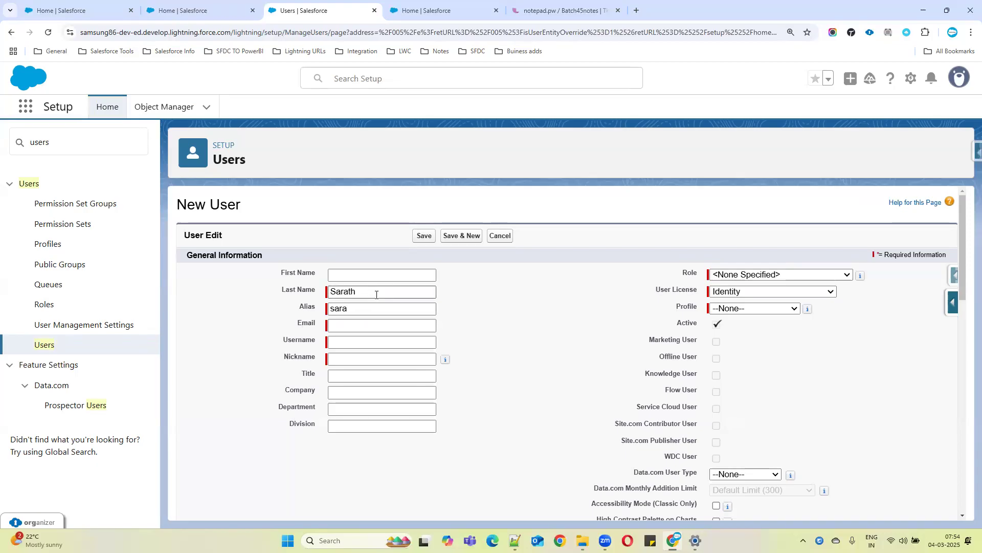
left_click_drag(376, 295, 307, 298)
left_click_drag(286, 452, 341, 453)
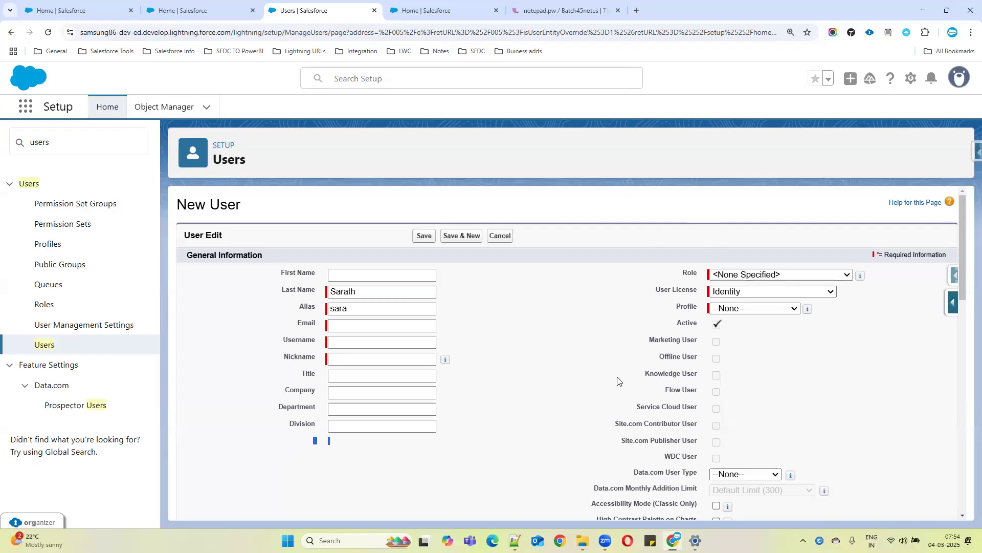
Copy the new dated section from the online notepad into a new Notepad++ file
left_click(518, 5)
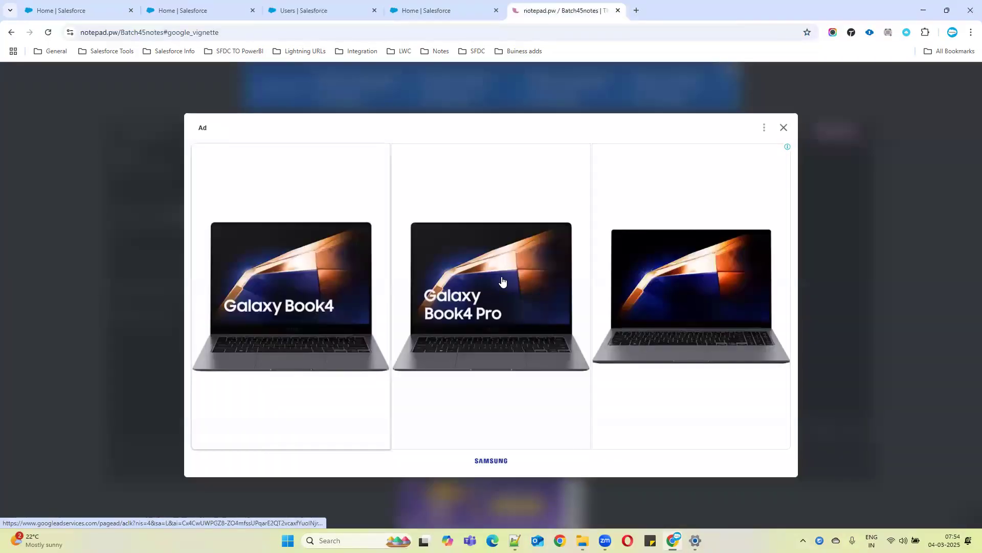
left_click(783, 128)
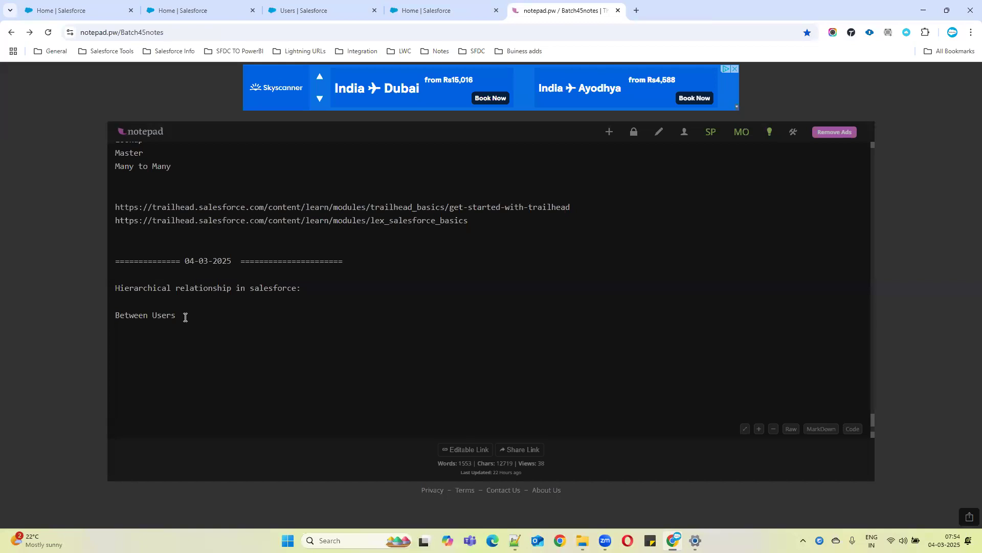
left_click_drag(185, 317, 111, 260)
key("ctrl+c")
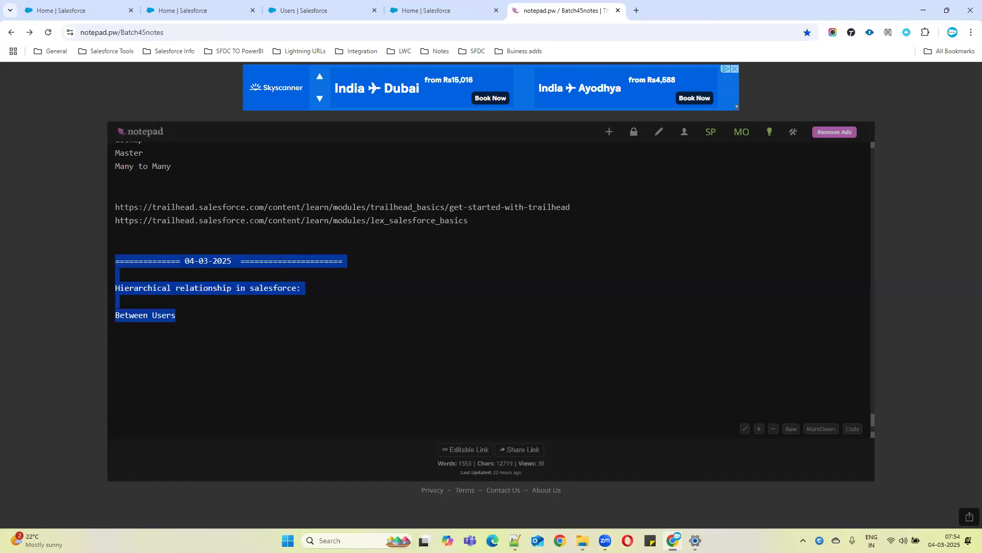
left_click(515, 540)
key("ctrl+n")
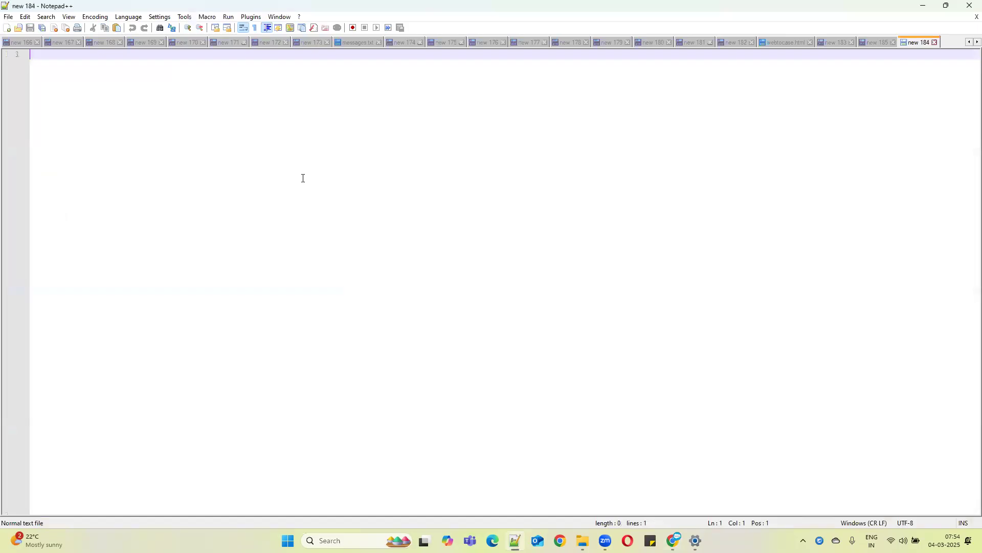
key("ctrl+v")
Add the line 'This relationship is availble only on User ob' below the pasted section
type("This relati")
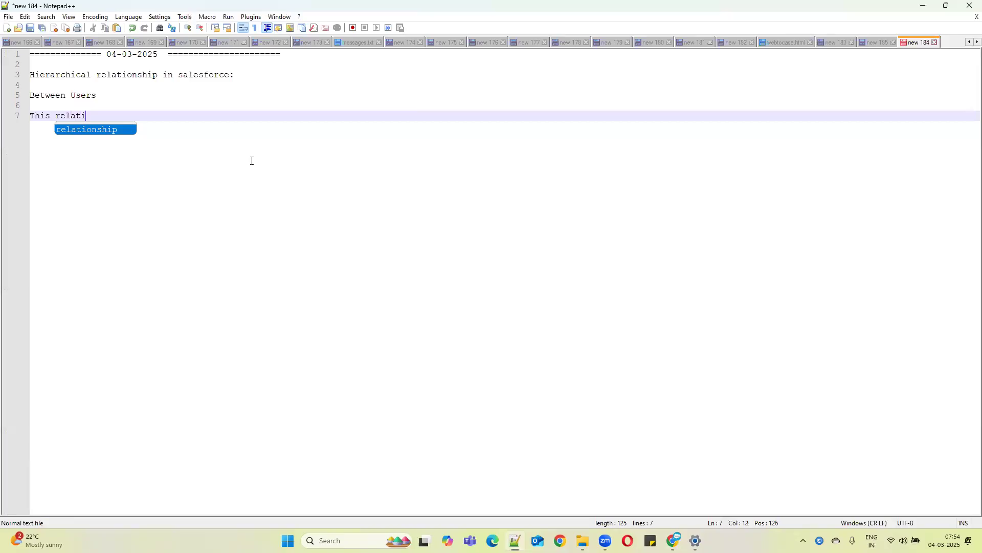
type("onship is availble o")
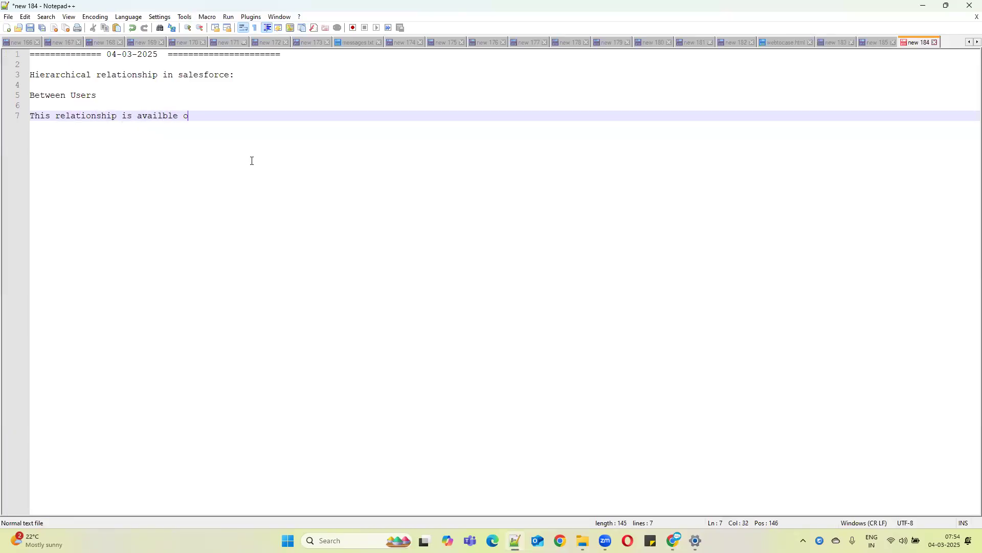
type("nly on User object")
left_click(923, 5)
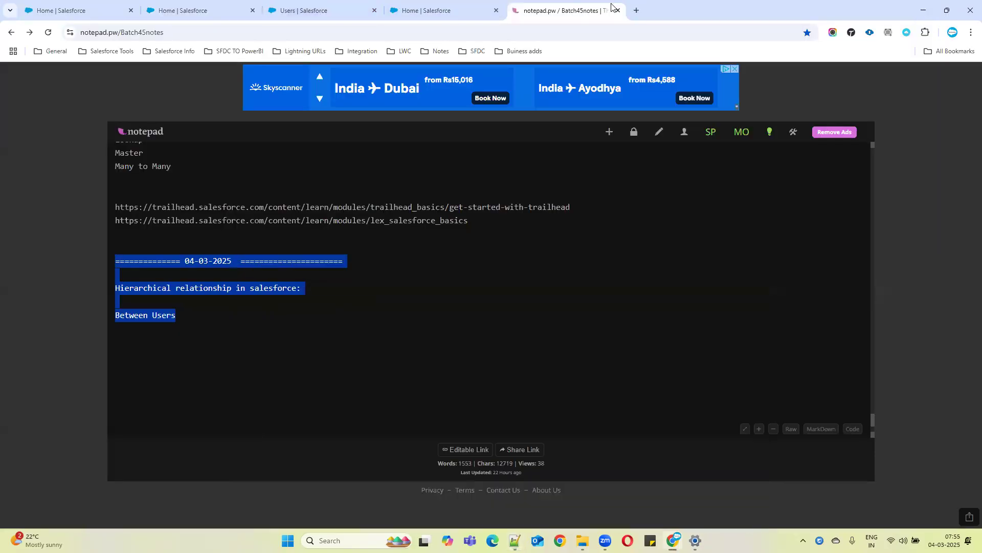
Open the User object's field list from the New User page's quick access menu
left_click(434, 9)
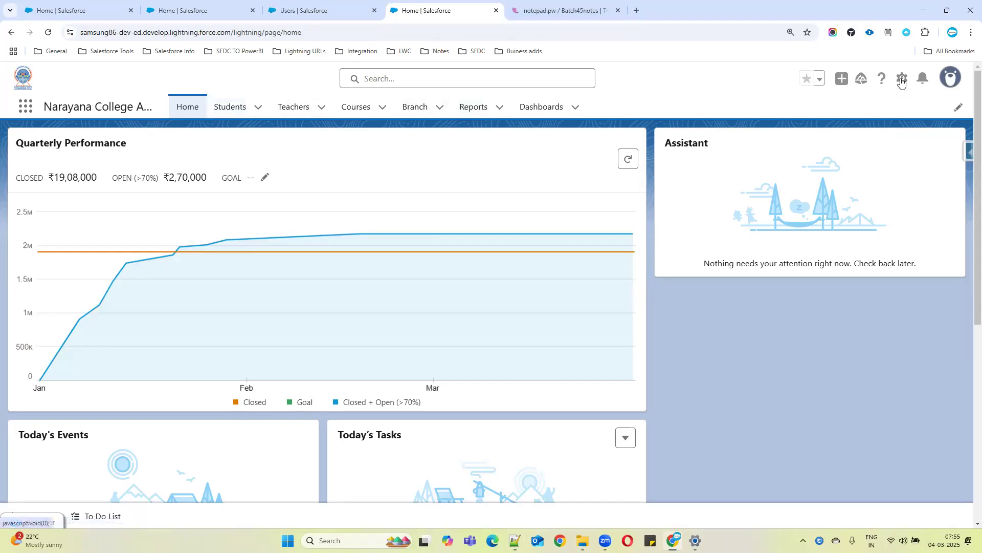
left_click(297, 10)
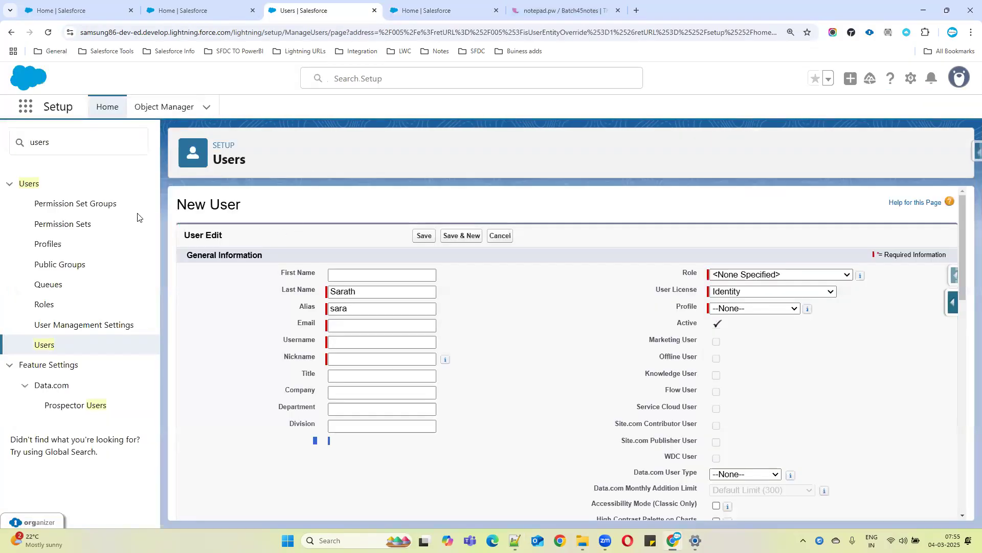
left_click(950, 304)
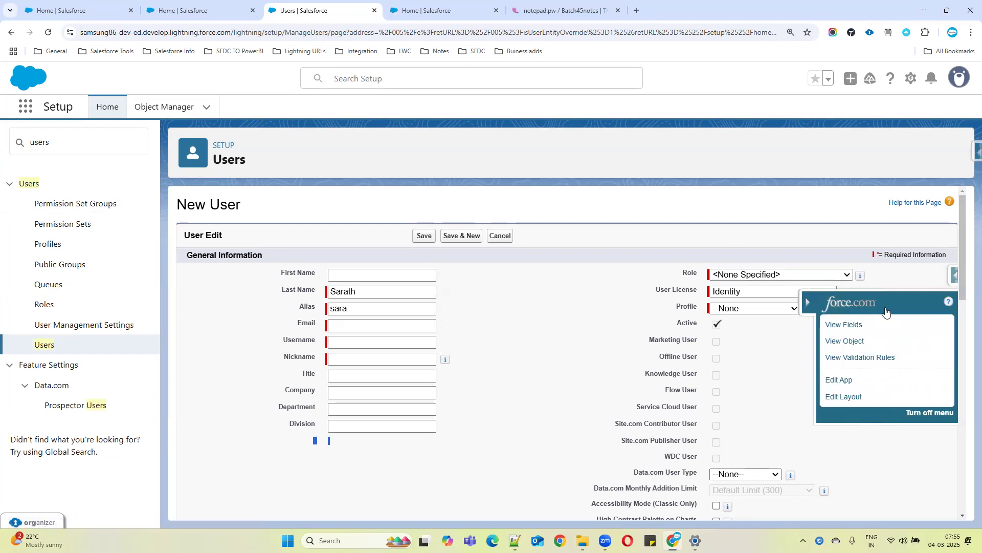
left_click(835, 325)
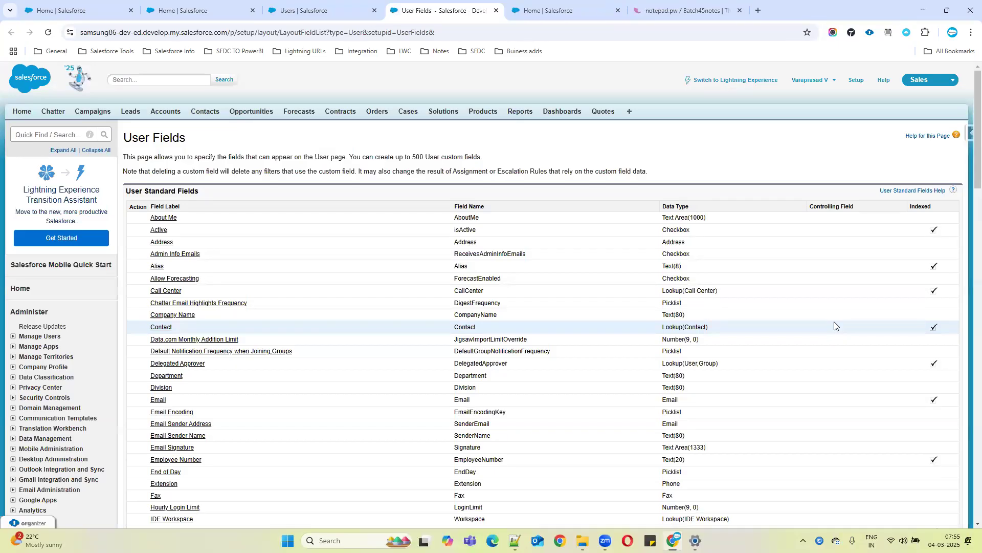
Switch back to Lightning Experience and reopen the Users list in Setup
left_click(732, 82)
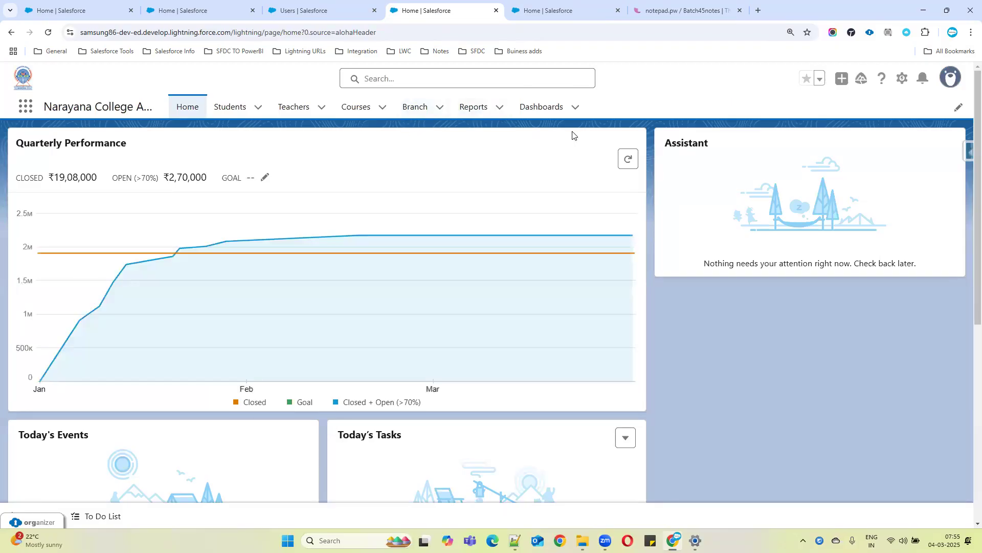
left_click(901, 80)
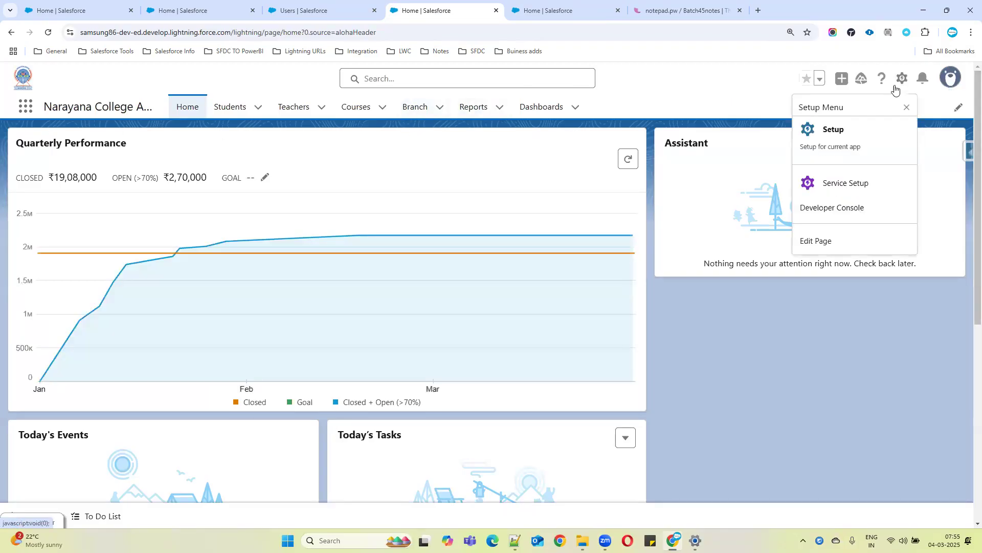
left_click(839, 134)
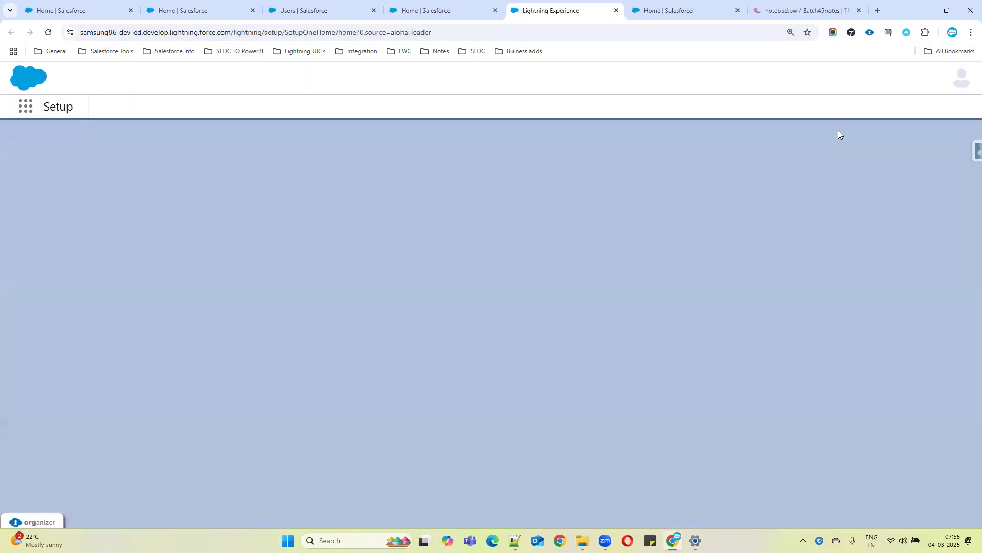
left_click(96, 148)
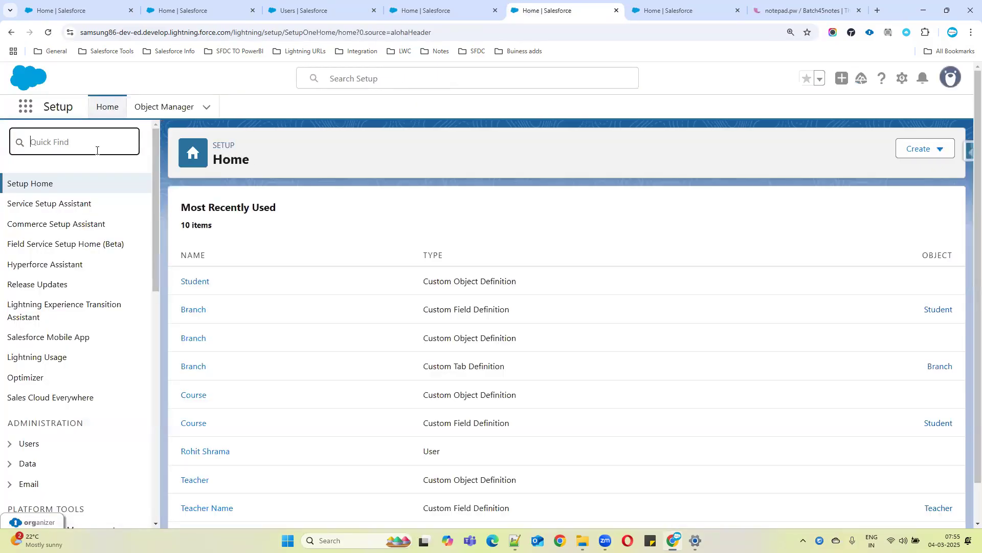
type("user")
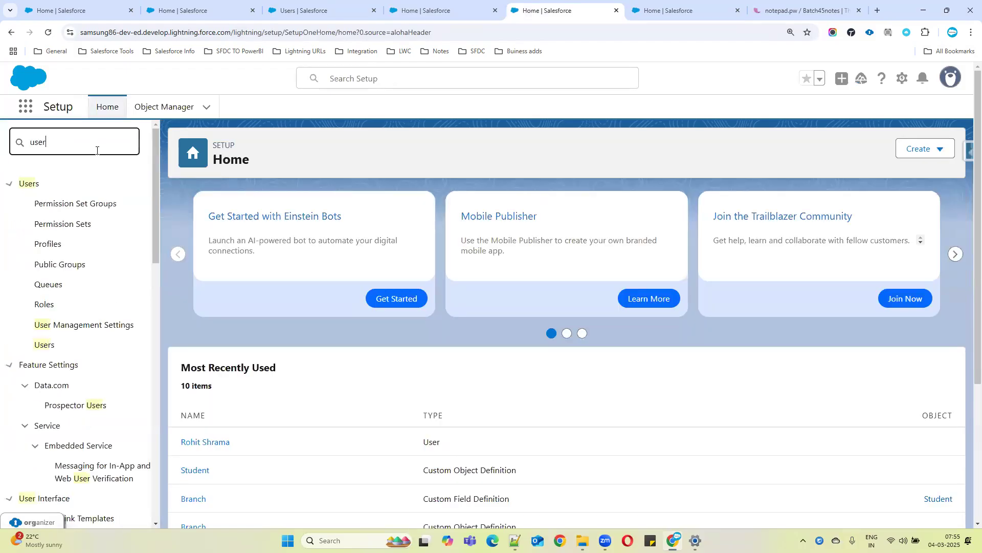
left_click(43, 345)
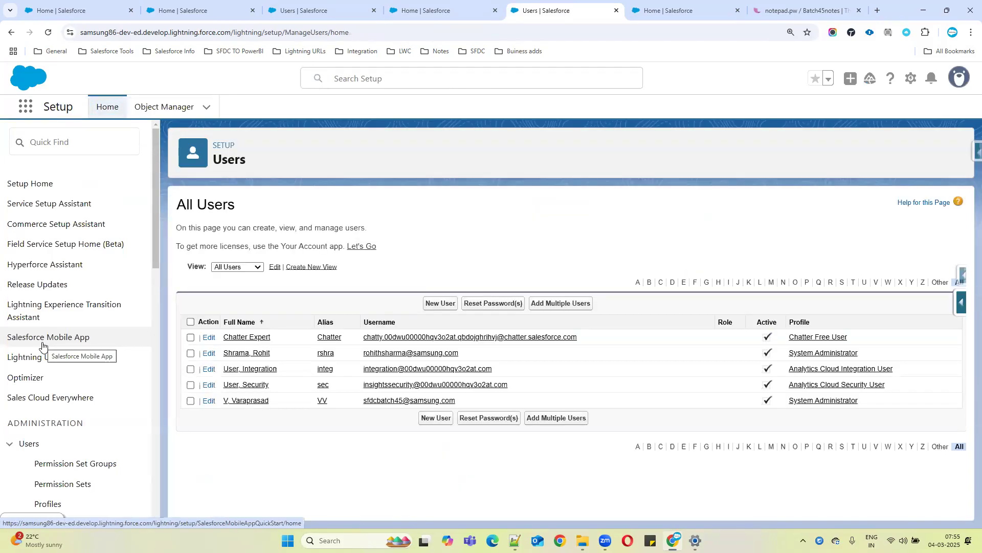
Open the User object in Object Manager and show its Fields & Relationships
scroll(55, 353, "down", 4)
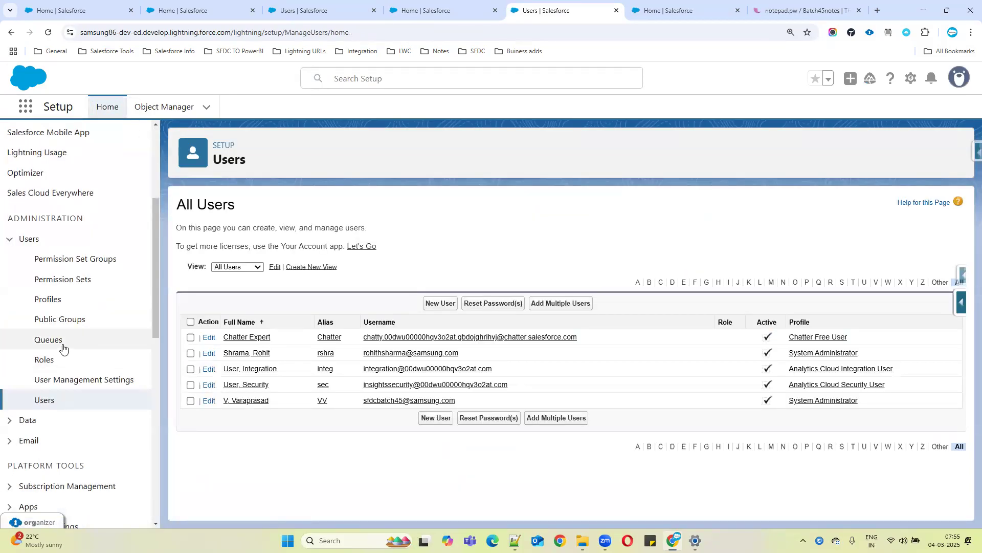
left_click(170, 106)
left_click(804, 147)
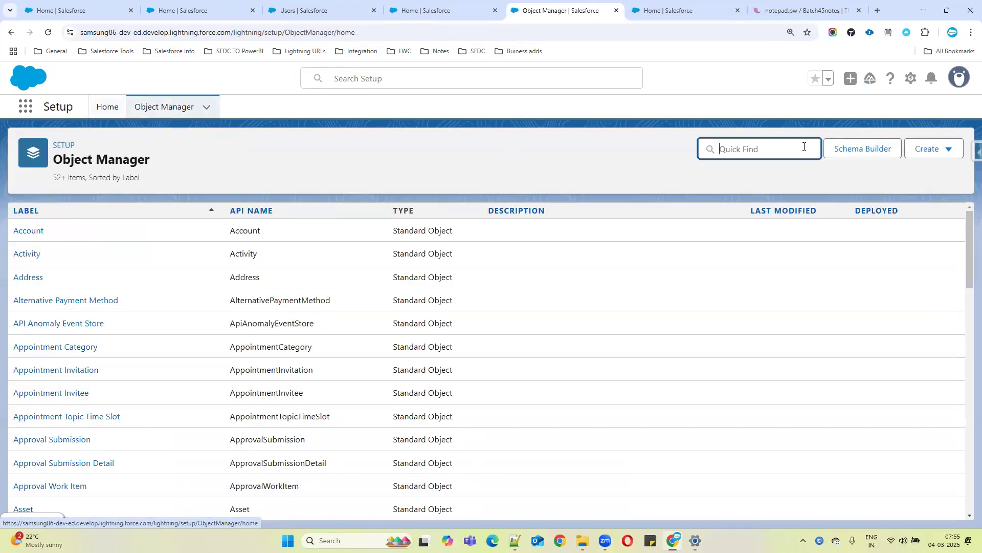
type("user")
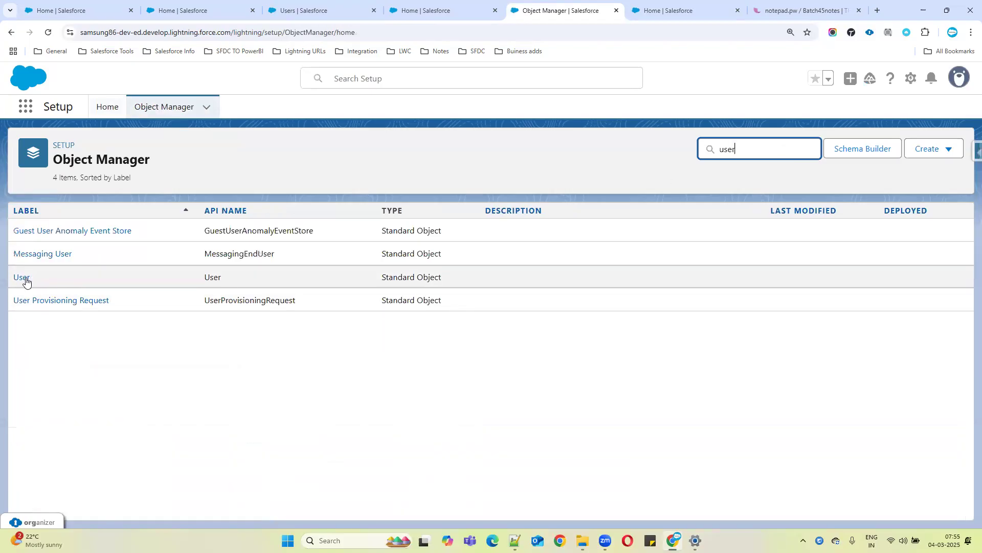
left_click(24, 278)
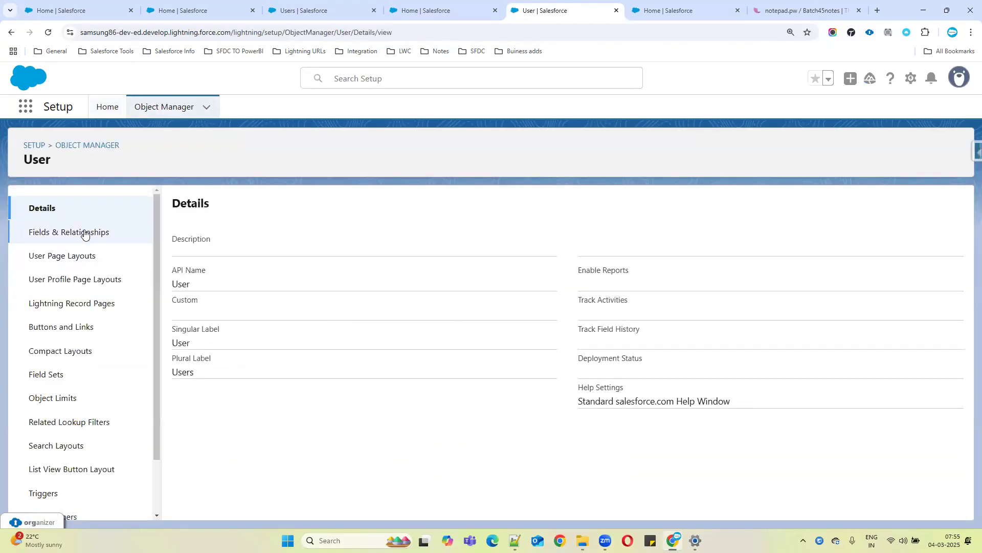
left_click(85, 234)
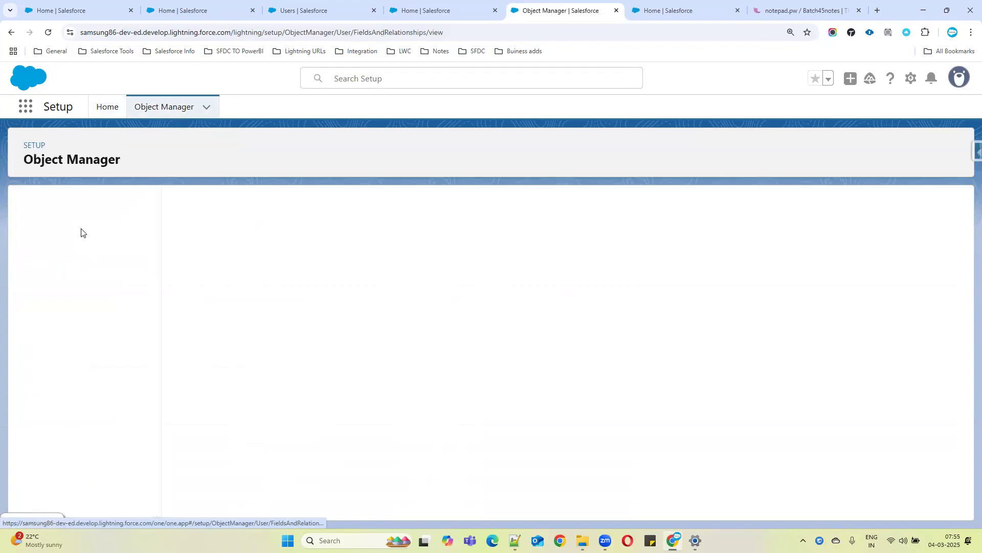
Start a new custom field on the User object and choose the Hierarchical Relationship data type
left_click(787, 205)
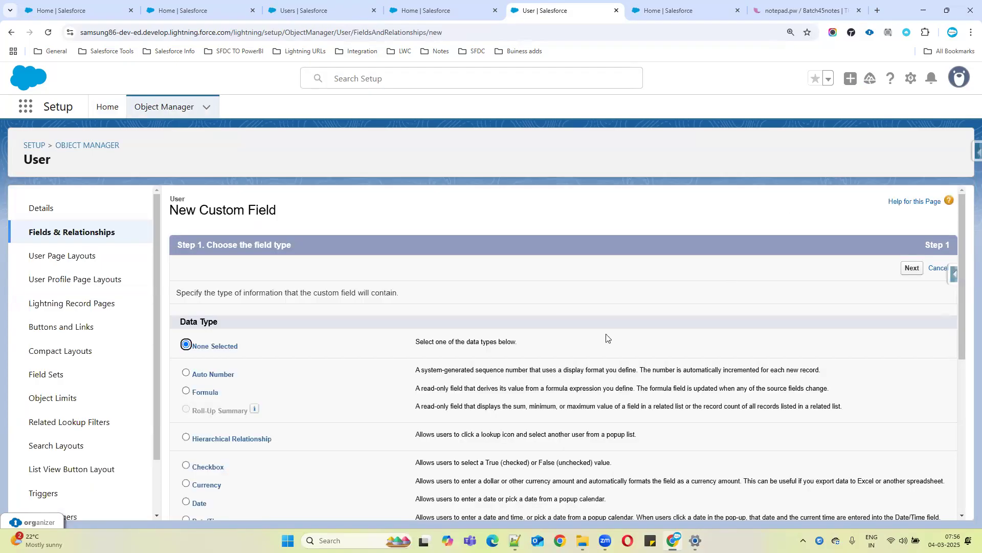
left_click_drag(193, 439, 272, 441)
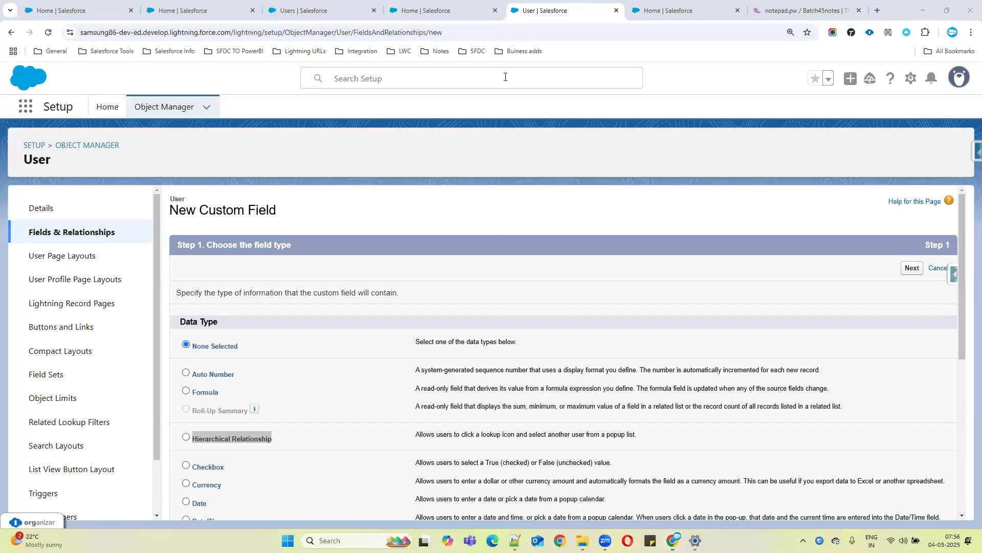
left_click(282, 443)
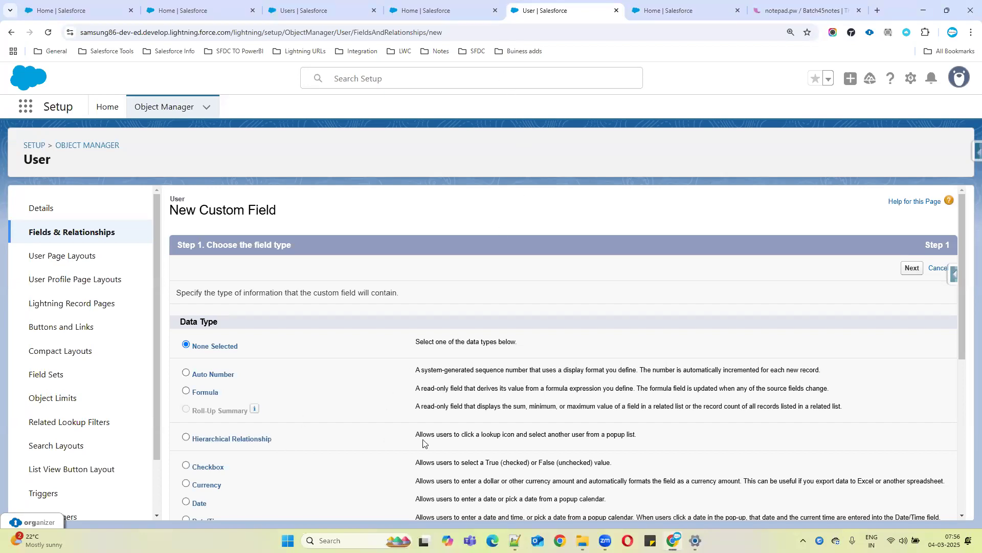
left_click_drag(417, 436, 660, 436)
left_click_drag(281, 441, 362, 211)
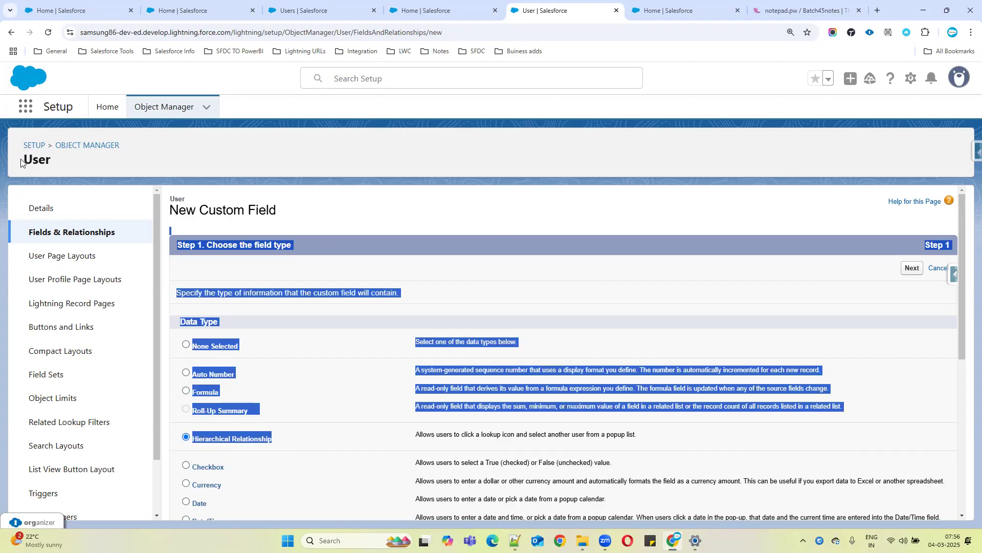
left_click_drag(21, 159, 53, 162)
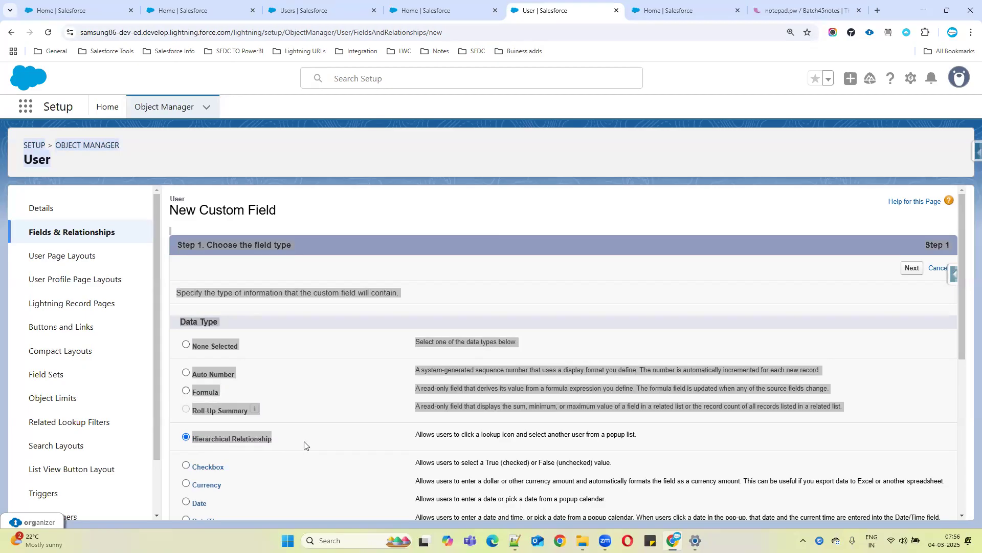
left_click(384, 441)
left_click_drag(415, 434, 850, 433)
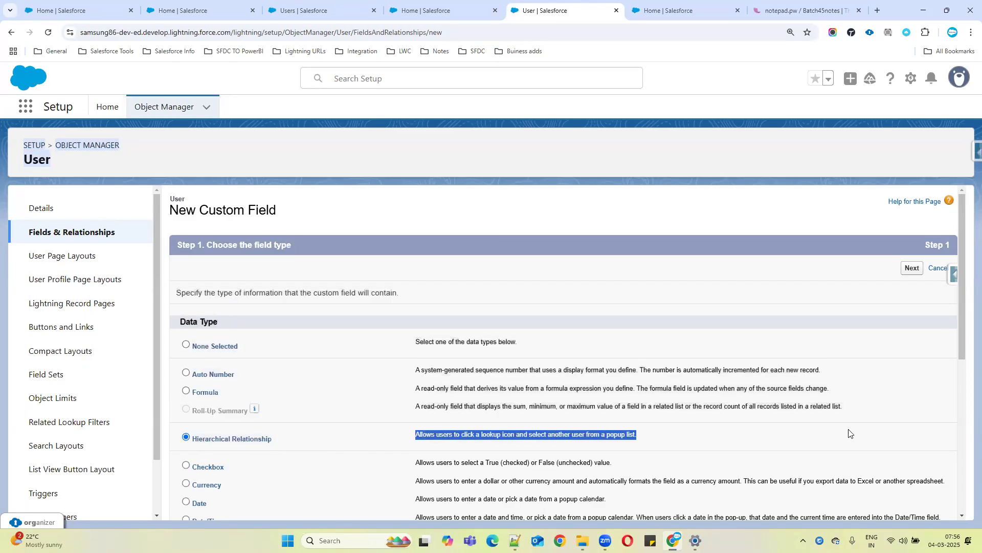
left_click(910, 269)
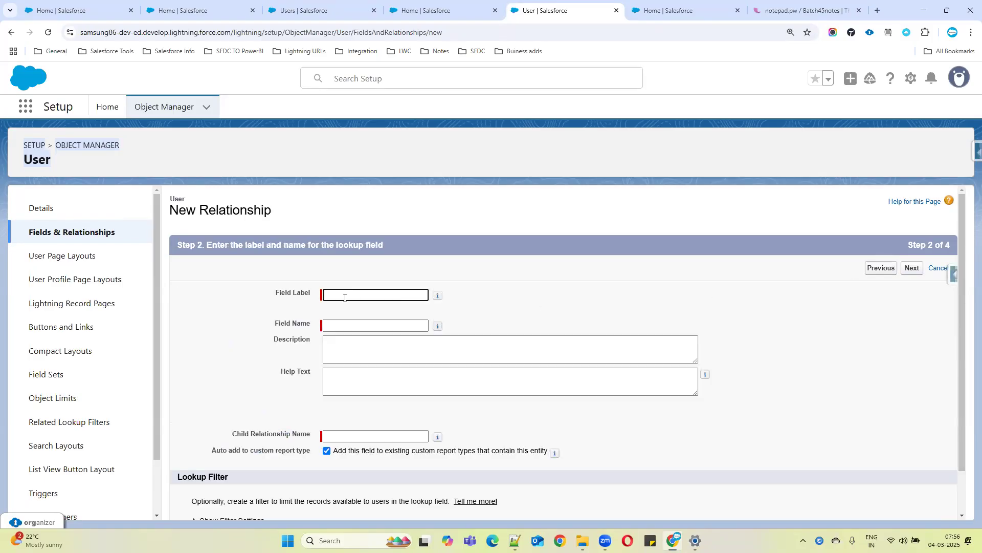
Name the field 'Team Lead' with field name Team_Lead and child relationship name 'Sales Team', then continue
type("Team Lead")
left_click(364, 323)
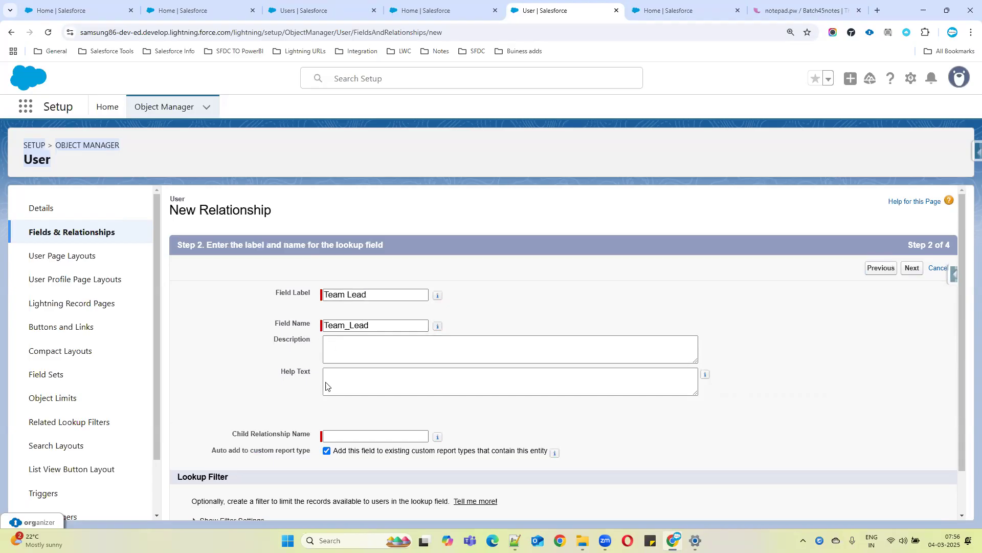
left_click(344, 437)
type("Sales T")
scroll(343, 437, "down", 1)
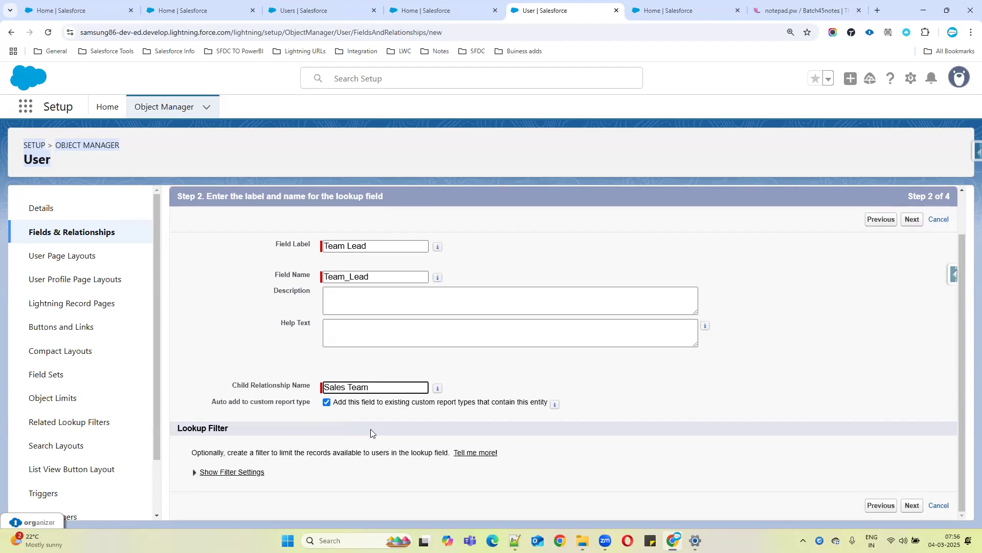
key("BackSpace")
left_click(912, 504)
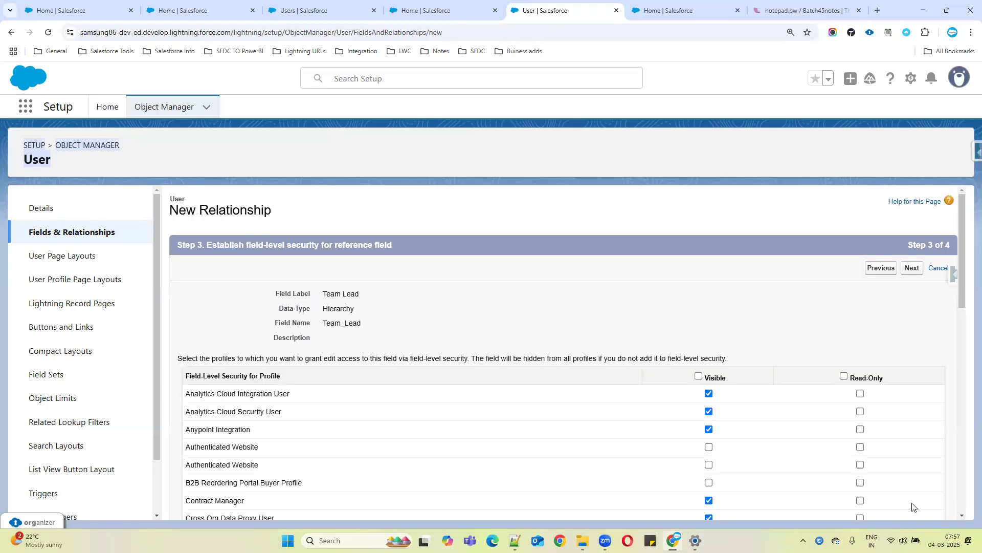
Make the Team Lead field visible to all profiles and save it on all User page layouts
left_click(698, 376)
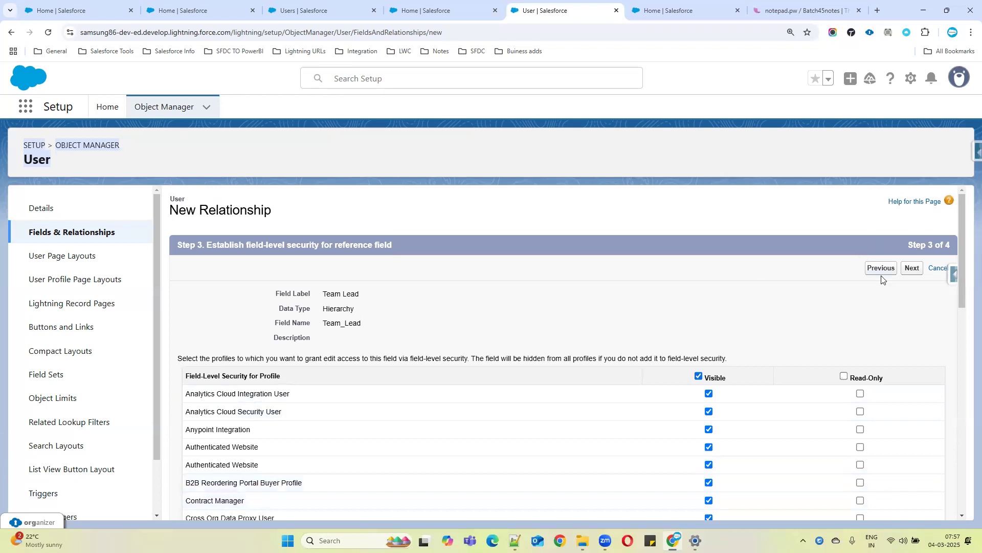
left_click(911, 268)
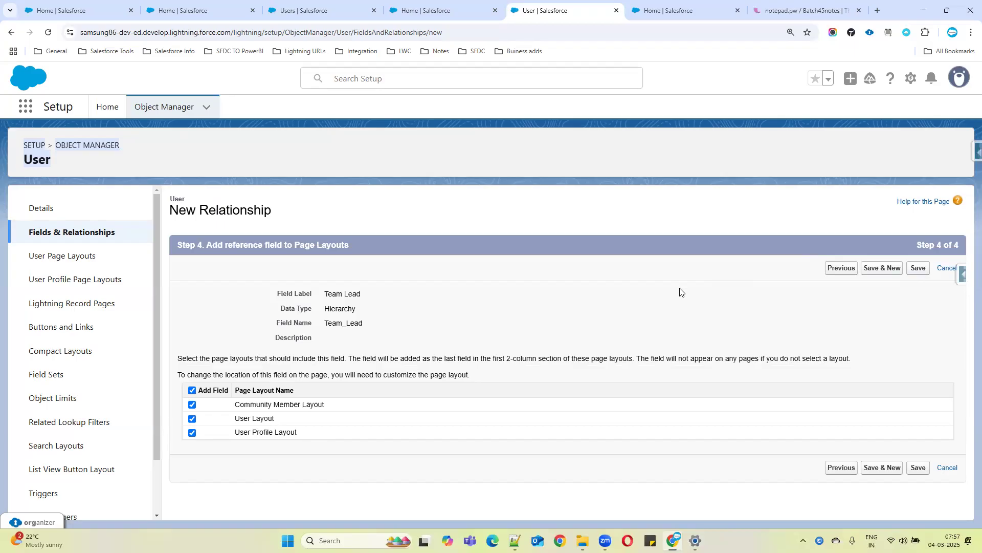
left_click_drag(271, 290, 379, 329)
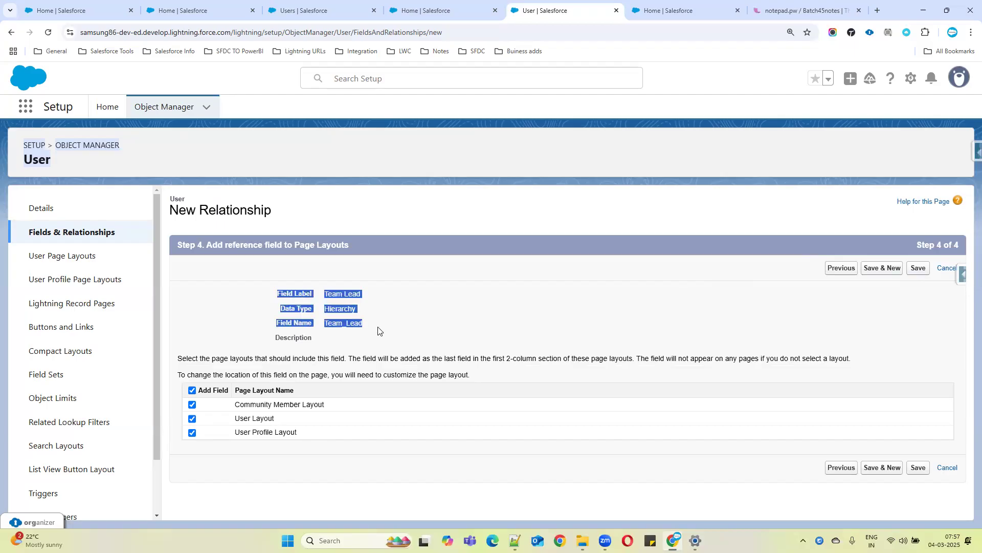
left_click(919, 468)
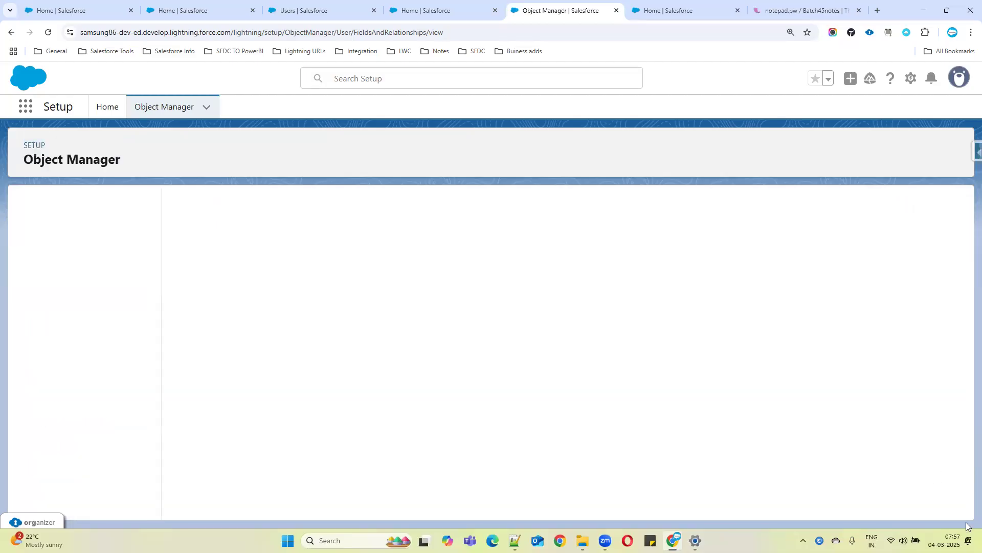
Return to the Setup Users list and open a user's record for editing
left_click(272, 6)
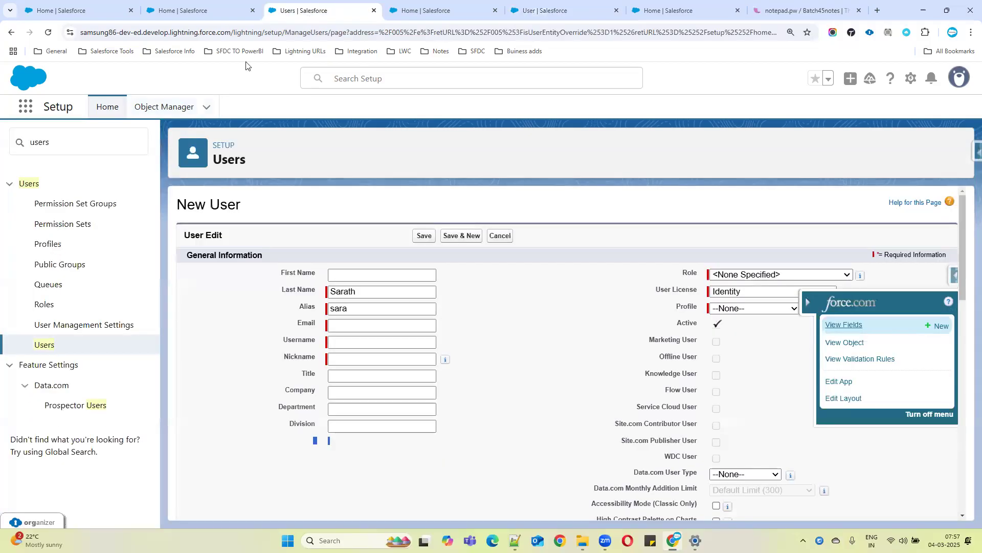
left_click(50, 33)
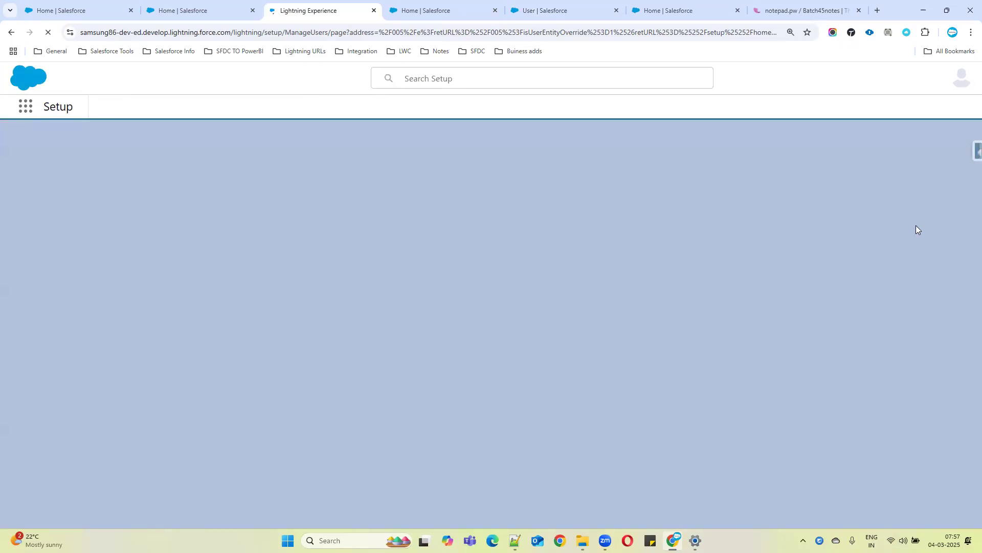
scroll(56, 350, "down", 4)
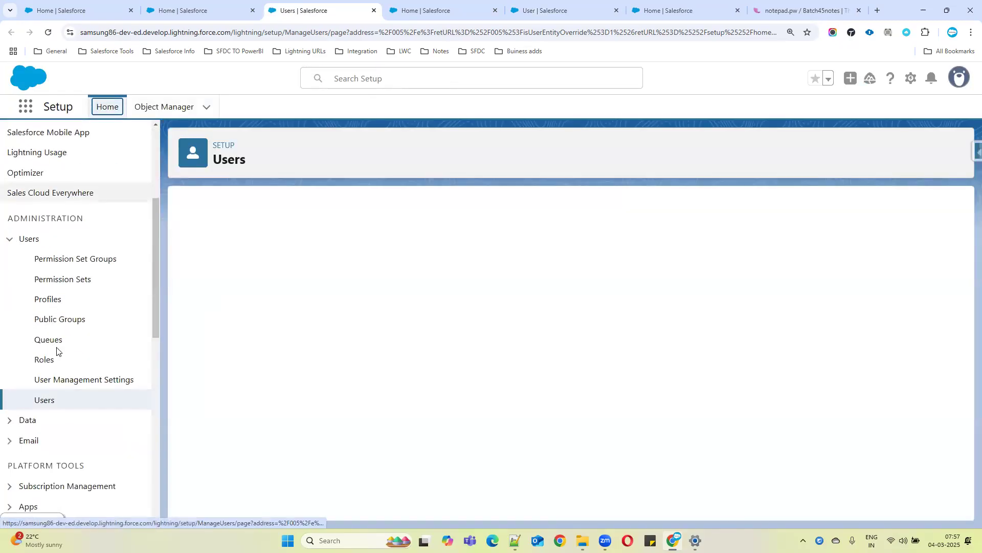
left_click(43, 401)
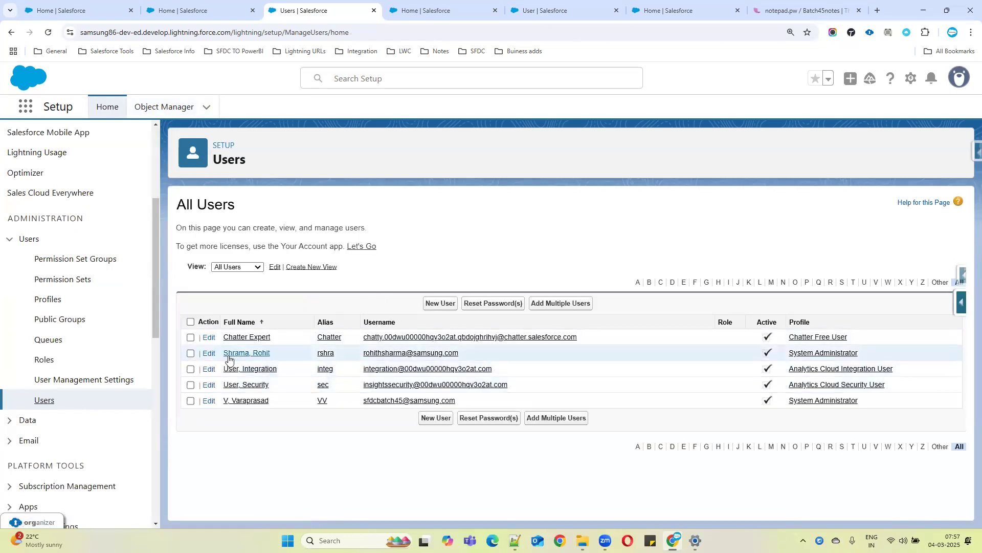
left_click(209, 354)
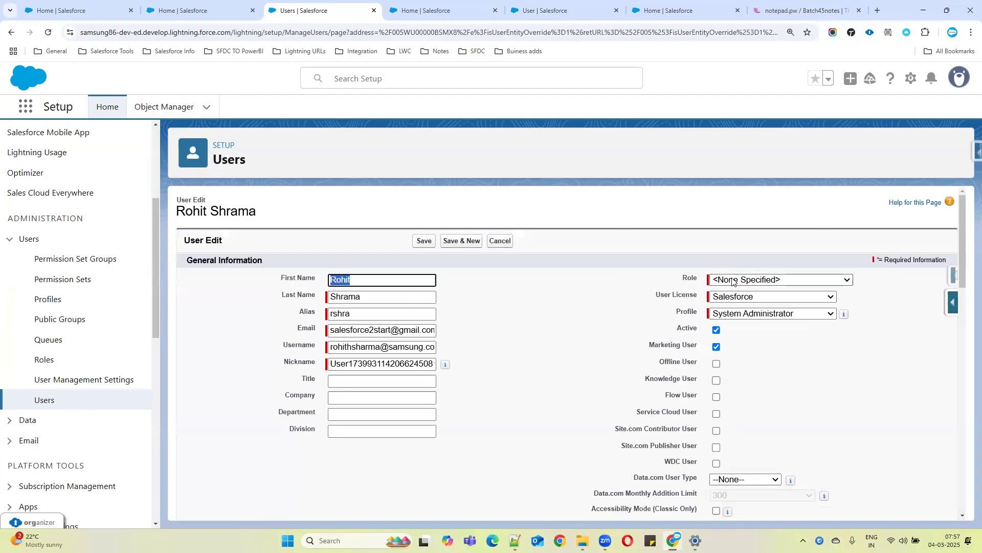
Pick another user as this user's Team Lead through the lookup search
scroll(522, 314, "down", 5)
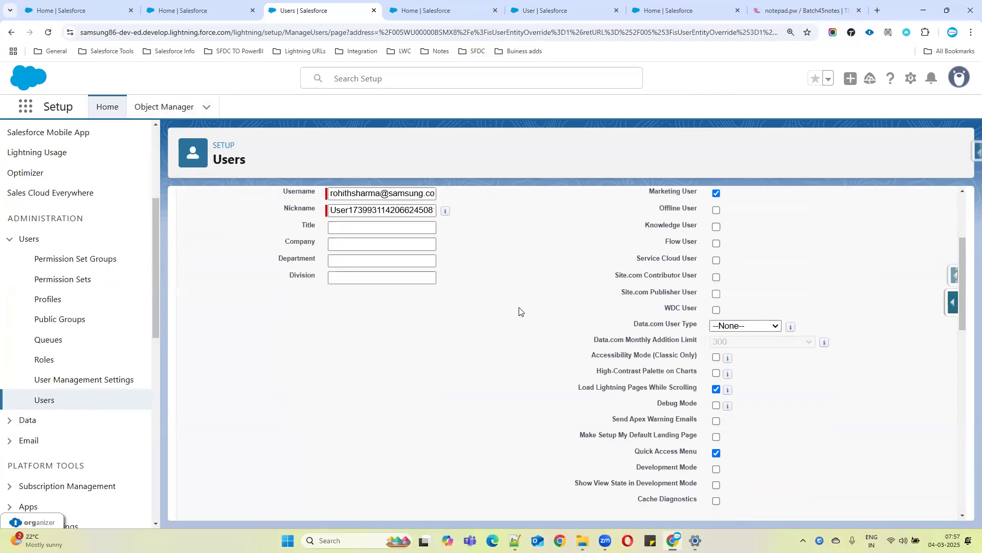
scroll(521, 314, "down", 6)
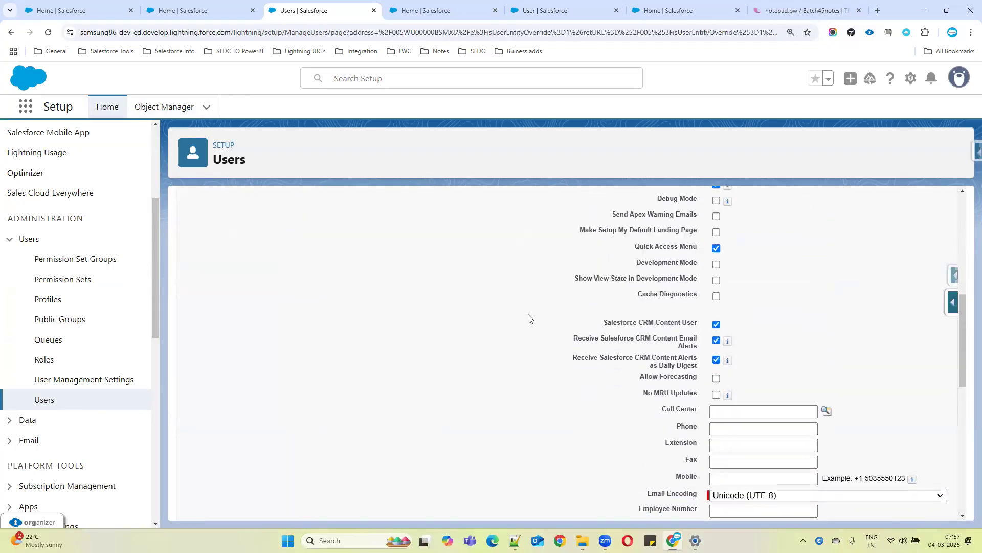
scroll(548, 314, "down", 2)
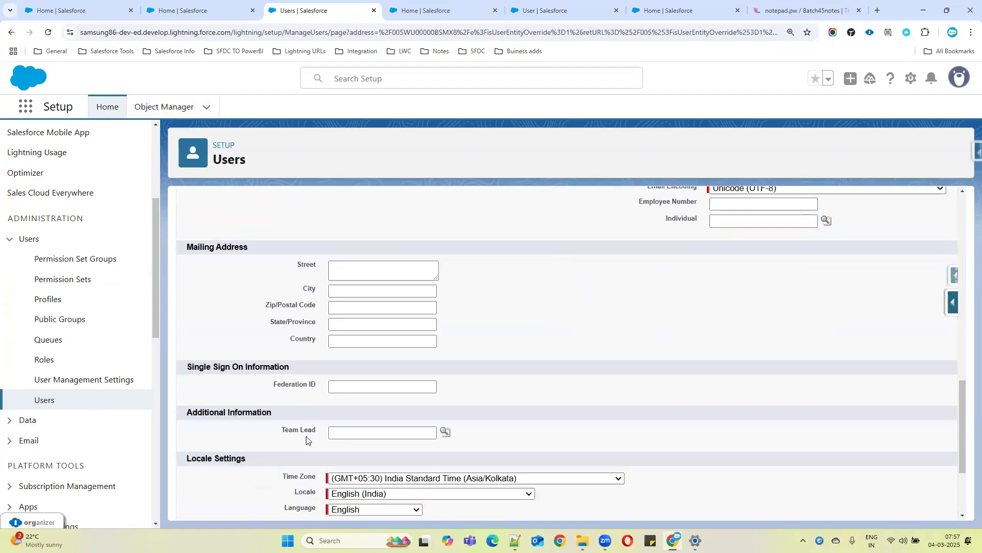
triple_click(290, 430)
left_click(375, 431)
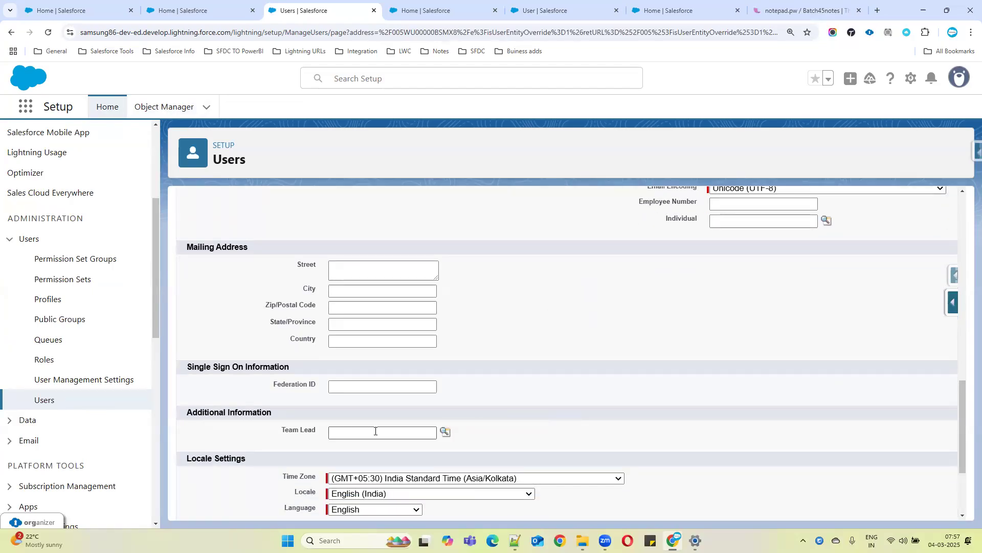
left_click(445, 432)
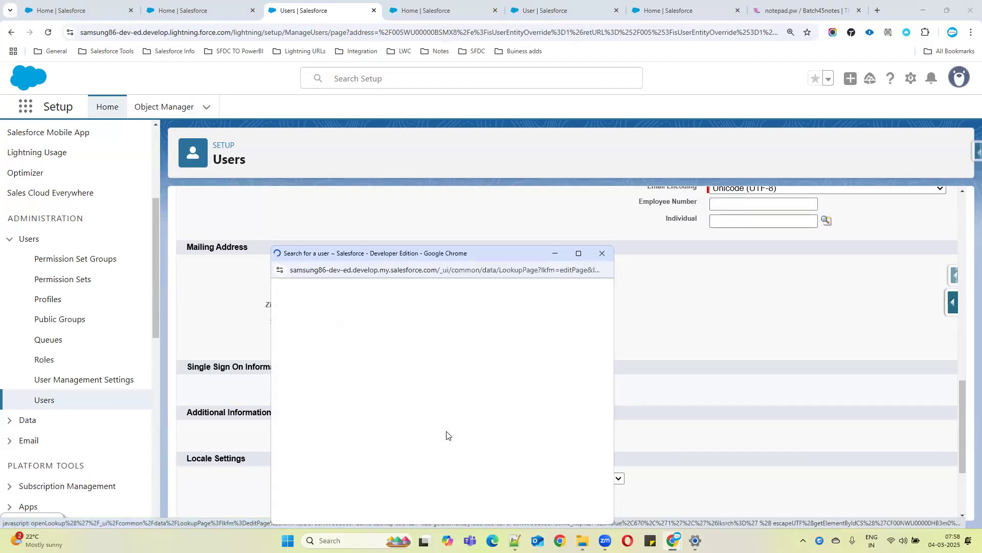
left_click(299, 391)
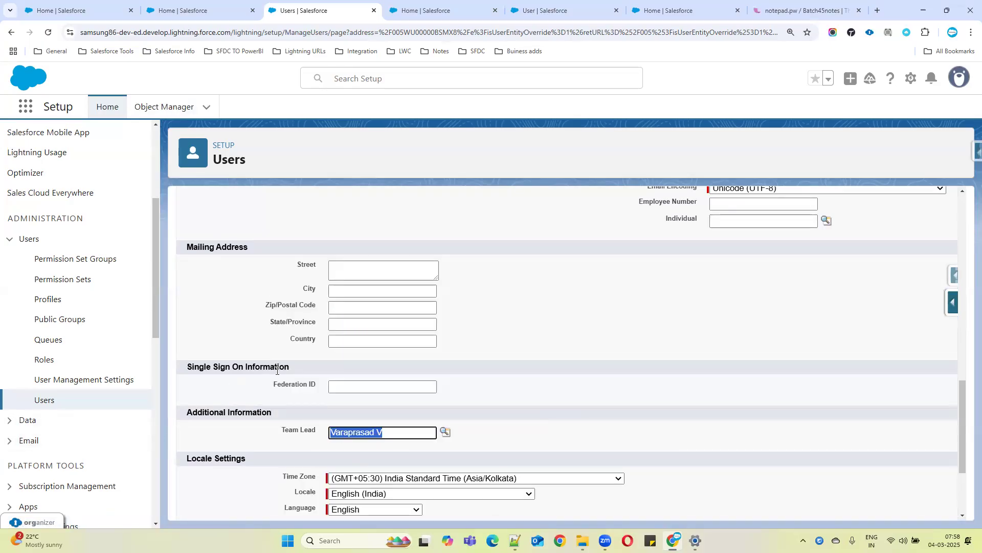
scroll(468, 359, "up", 5)
left_click_drag(358, 258, 851, 274)
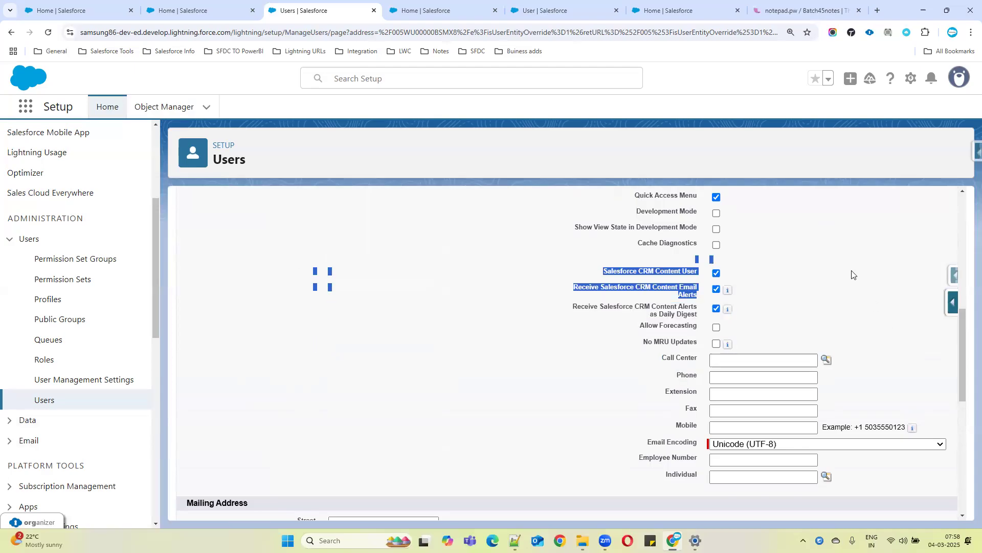
scroll(470, 353, "down", 8)
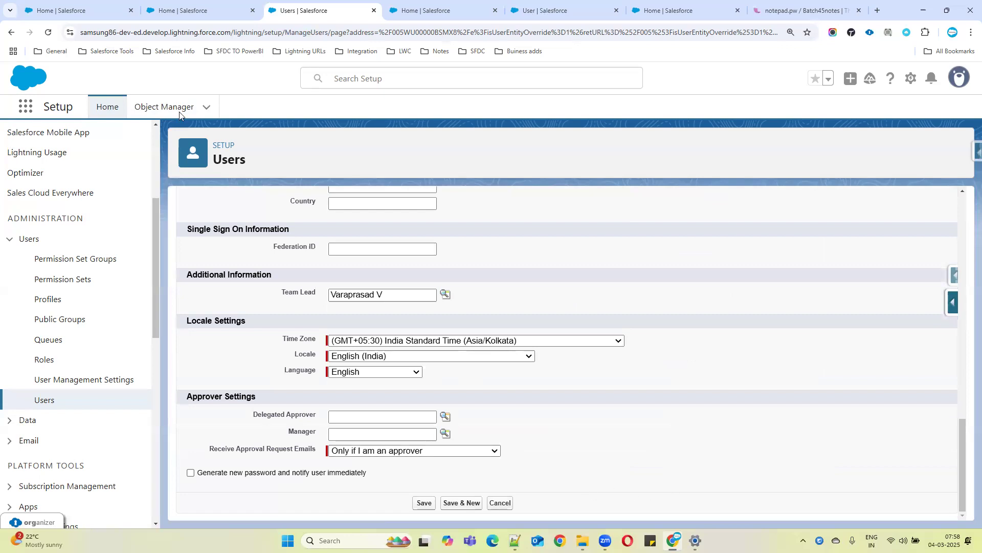
Switch to the notes file, remove the blank lines around 'Between Users', and start a new paragraph below
key("alt+Tab")
key("Delete")
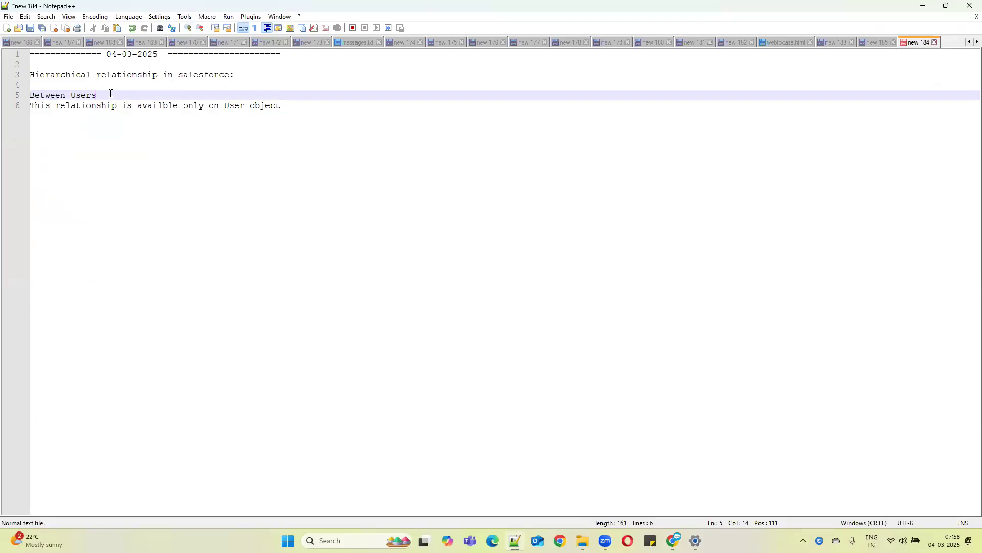
left_click(243, 75)
key("Delete")
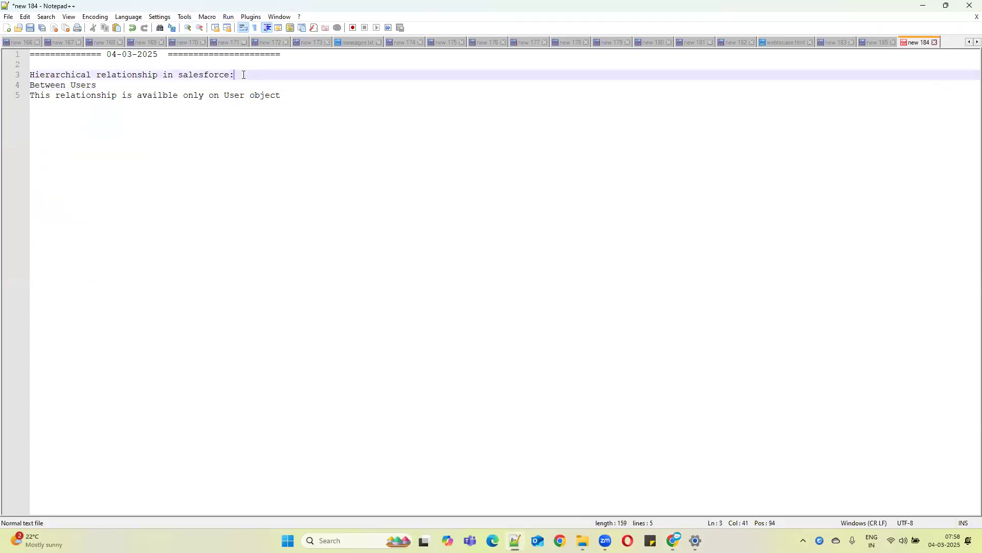
left_click(295, 95)
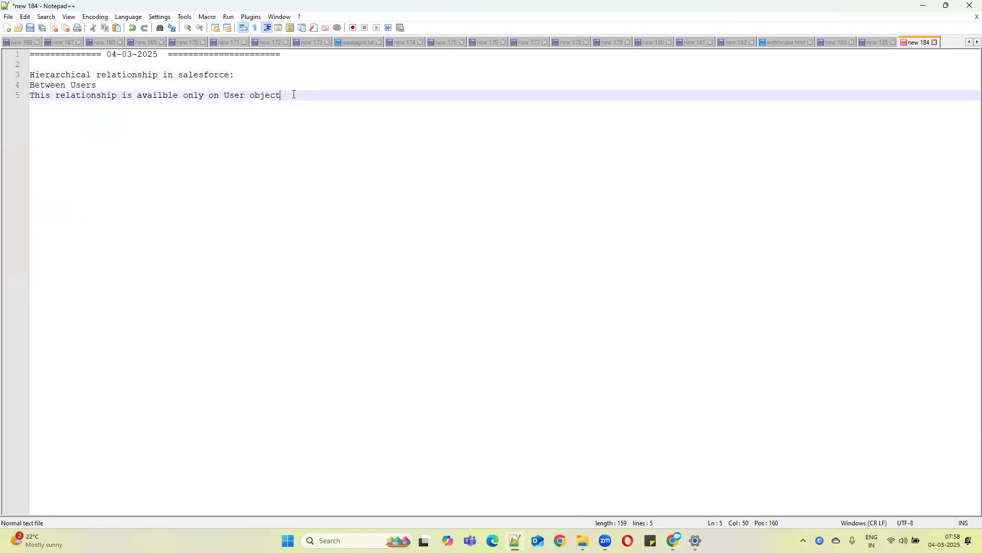
key("Return")
key("Return")
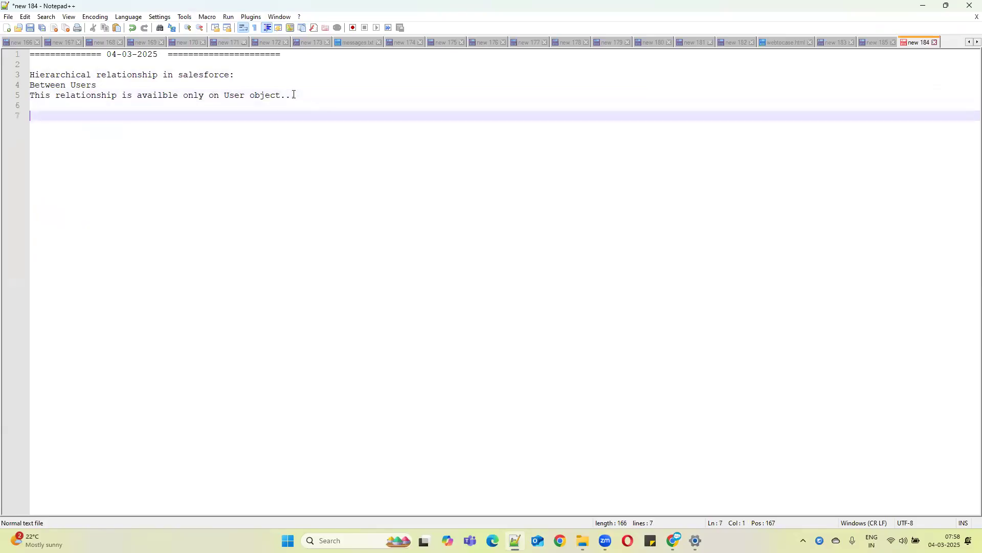
Add the heading 'Rollup Summaries:' to the notes and start a new line under it
type("Rollup Summaries:")
left_click(32, 121, "shift")
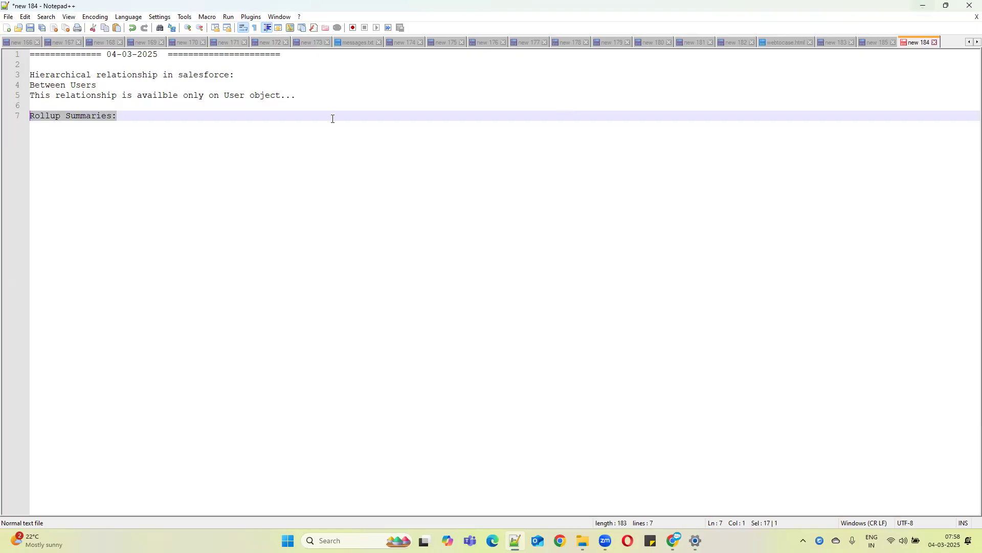
left_click(151, 115)
key("Return")
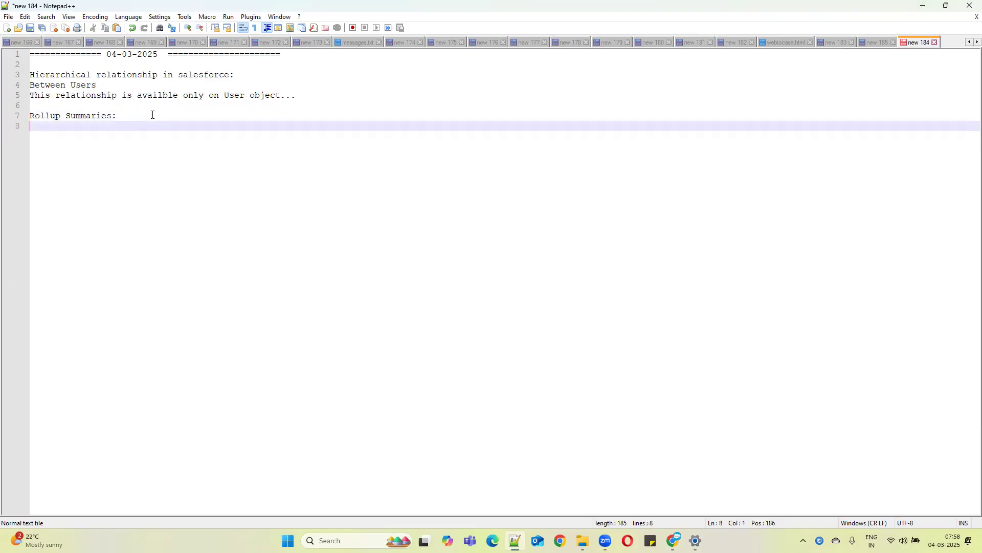
Write 'We can create in MD relationships.' under the Rollup Summaries heading
type("We can create in MD relat")
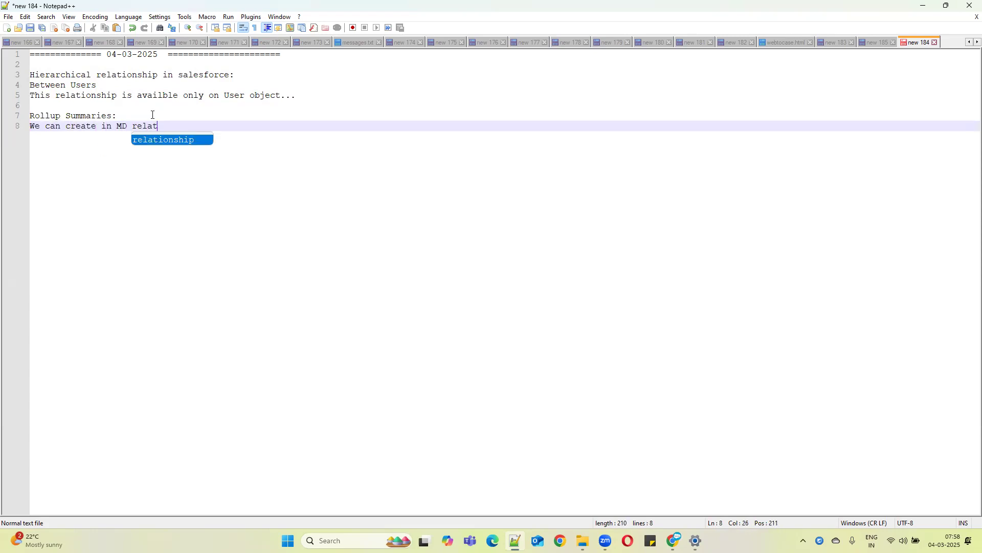
type("ionships.")
key("Return")
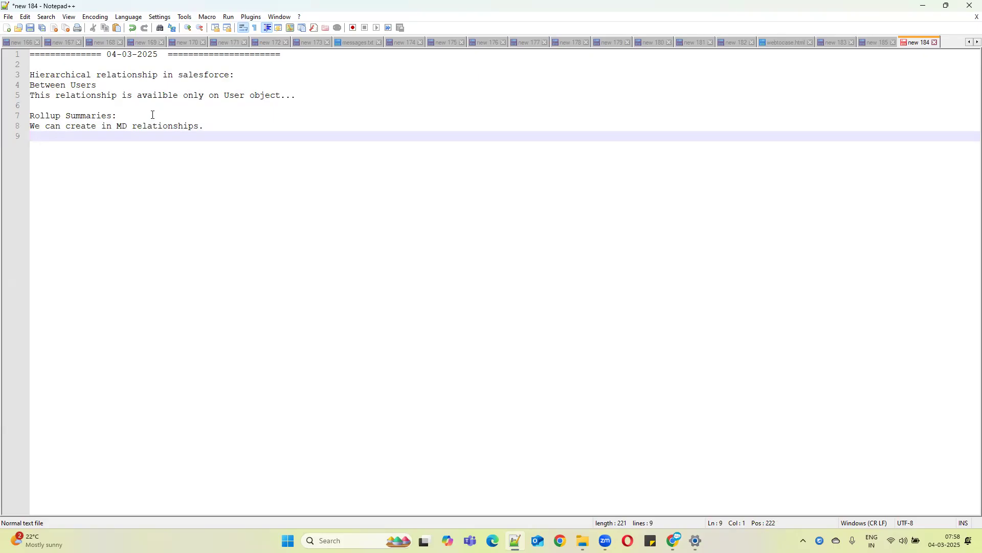
Write 'To summarize child data we can use .' under the Rollup Summaries notes and start a new line
type("To summarize c")
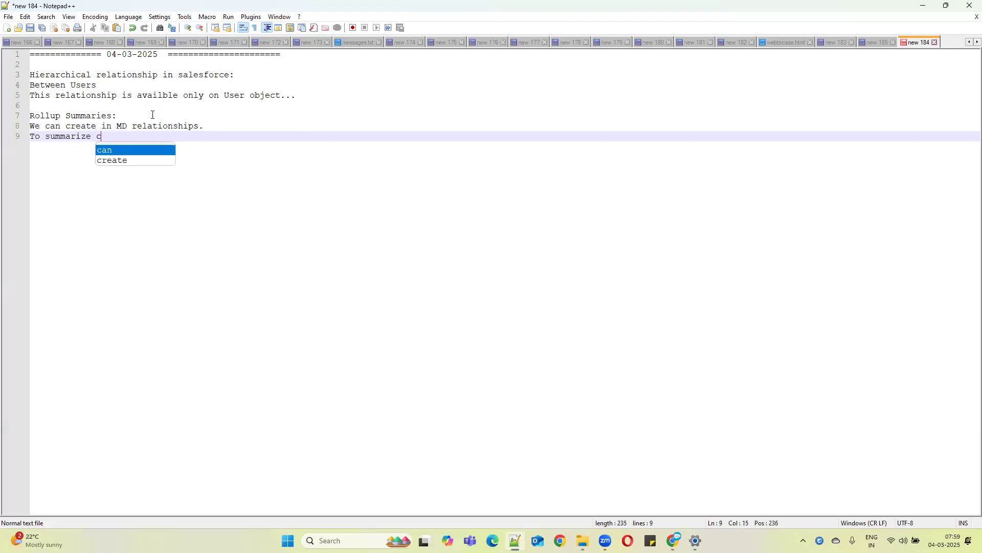
type("hild data ")
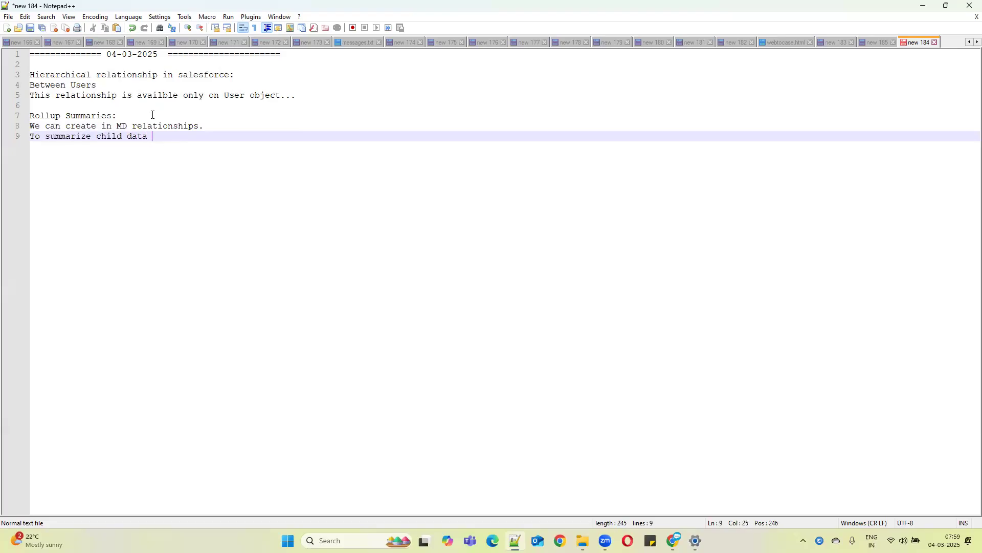
type("we can use .")
key("Return")
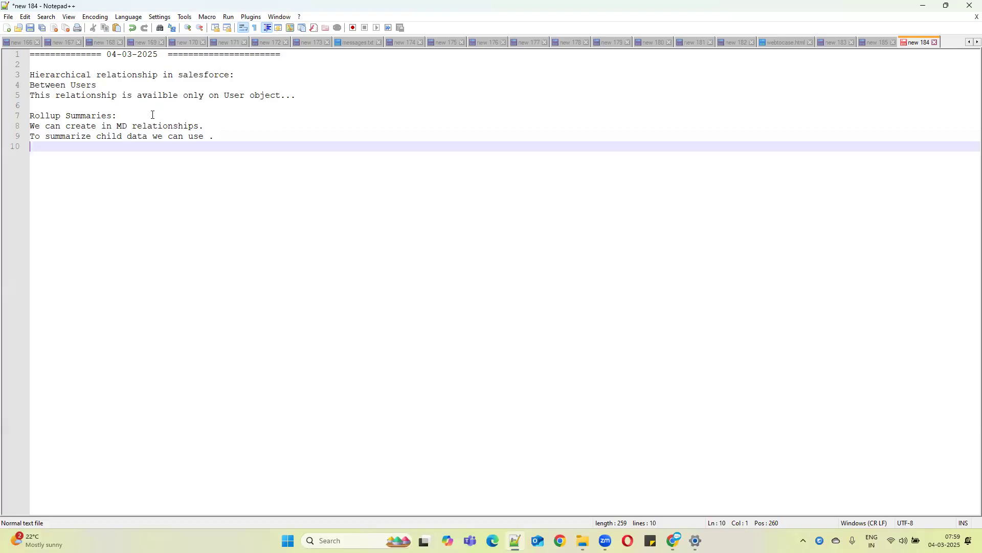
List the roll-up types 'Count,Sum,Max,Min,AVg.....' on the new line of the notes
type("Count,S")
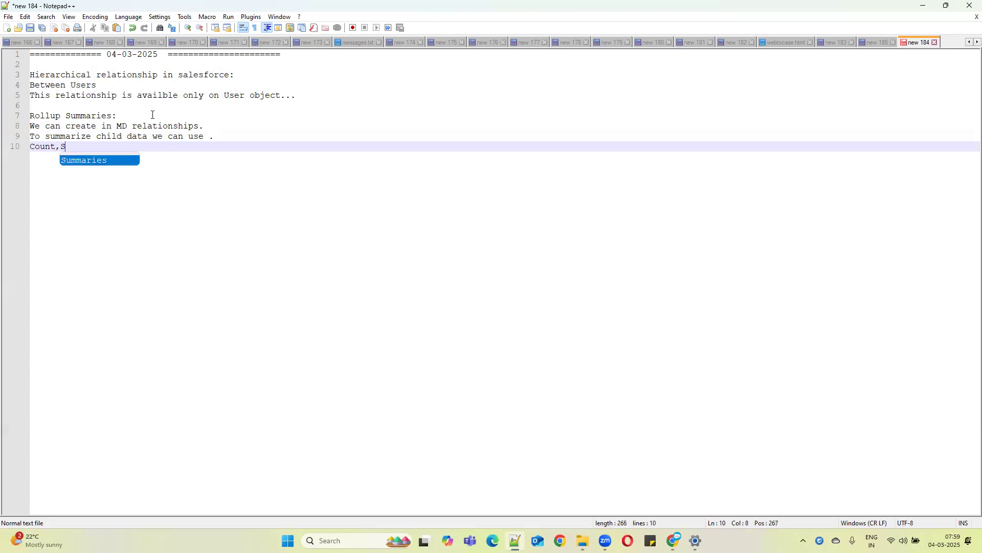
type("um,")
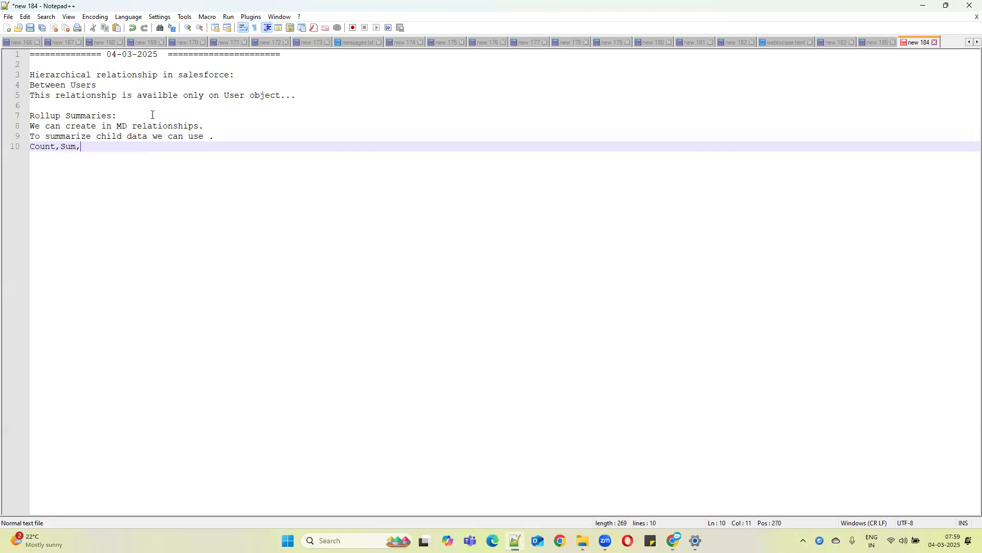
type("Max,M")
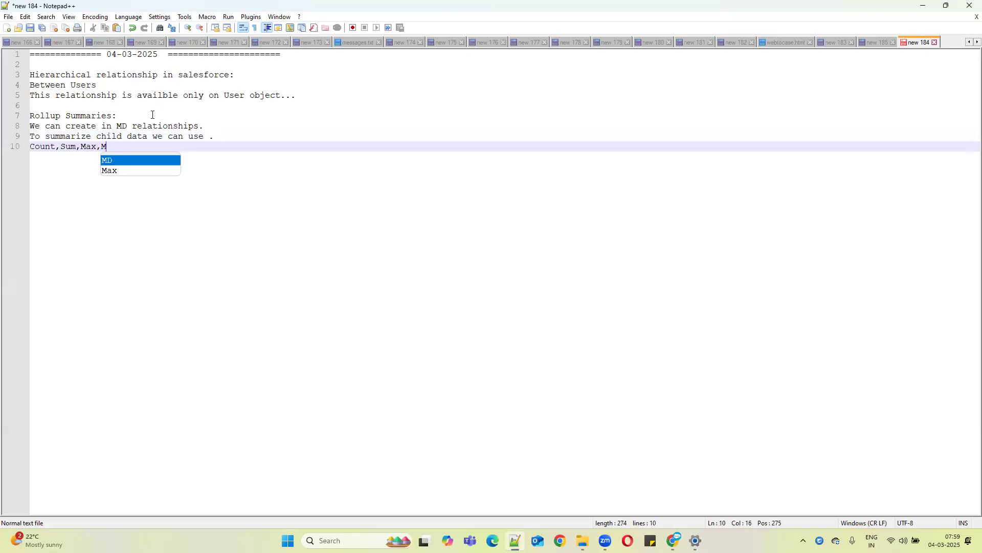
type("in,A")
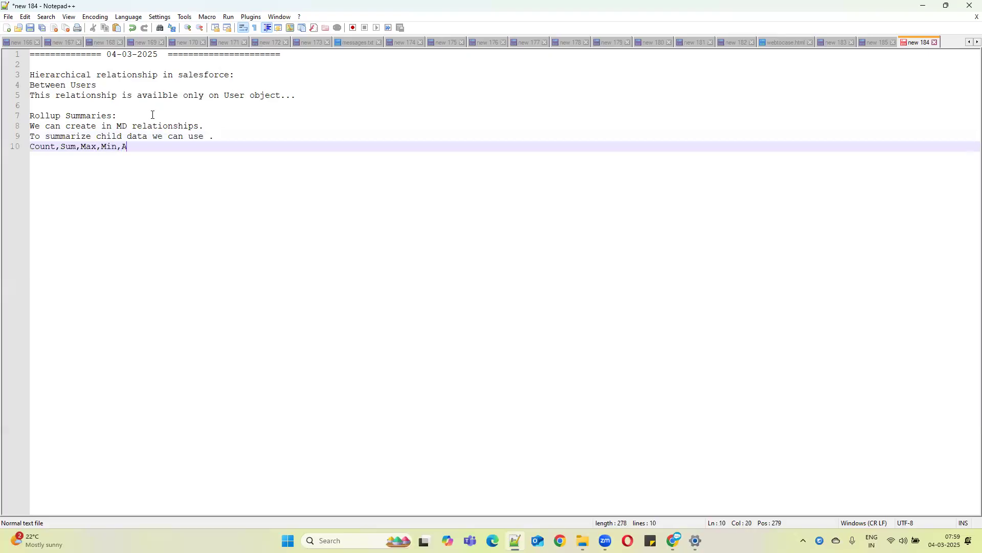
type("Vg.....")
Open teacher record NAR-0002 in Salesforce and review its related students and details
left_click_drag(214, 121, 14, 119)
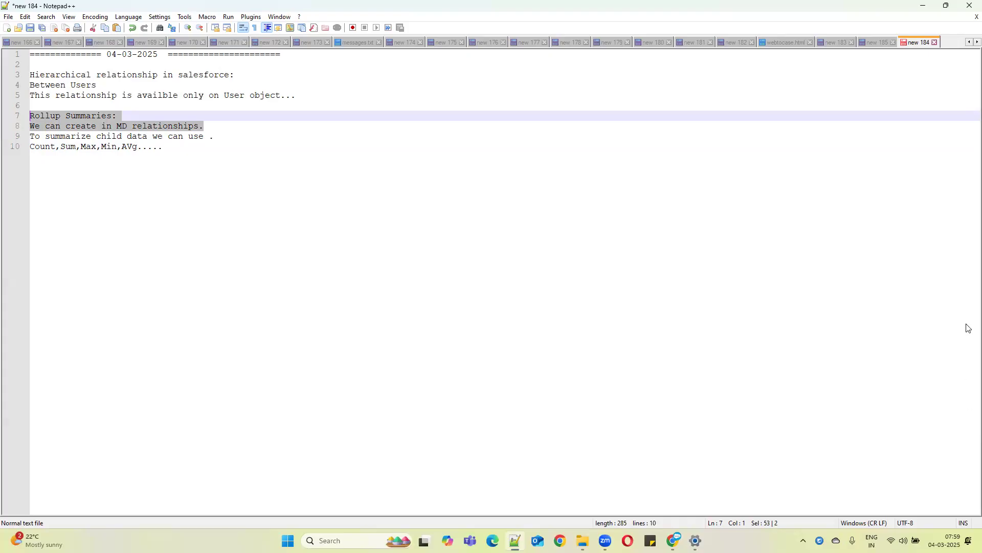
left_click(922, 9)
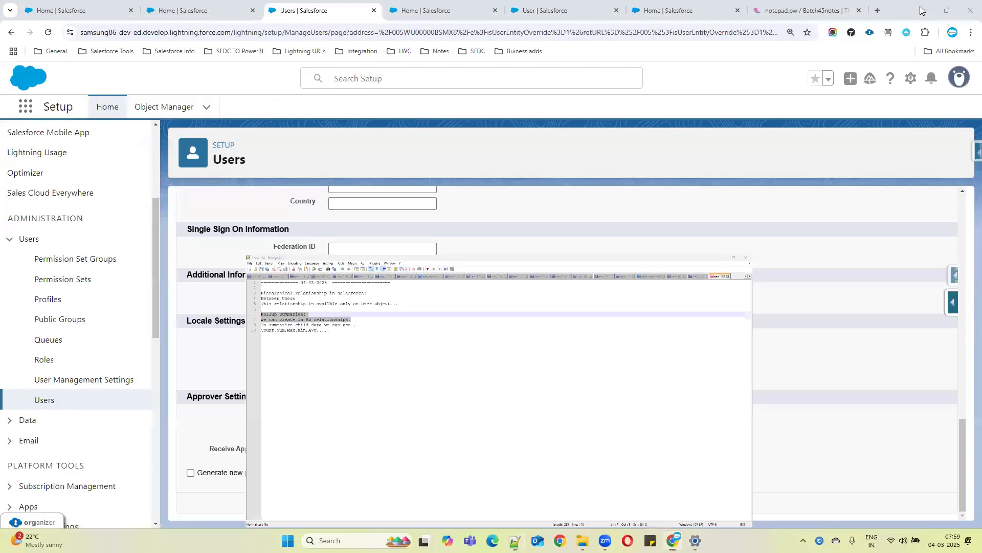
left_click(202, 6)
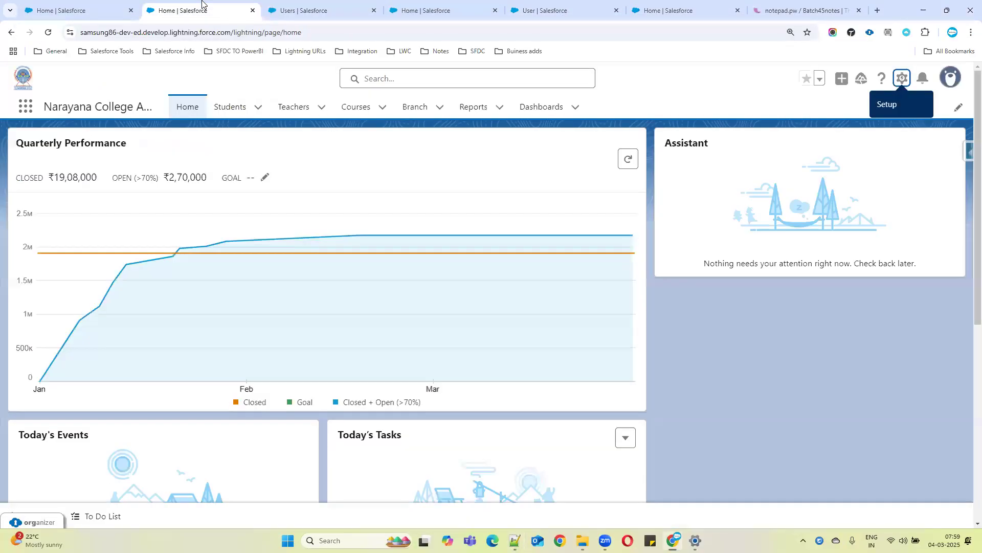
left_click(279, 114)
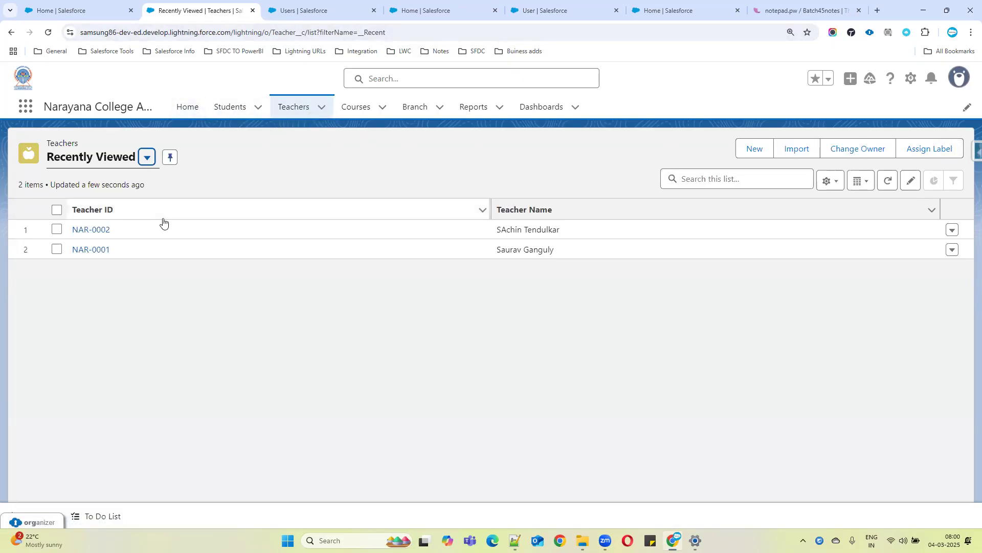
left_click(91, 229)
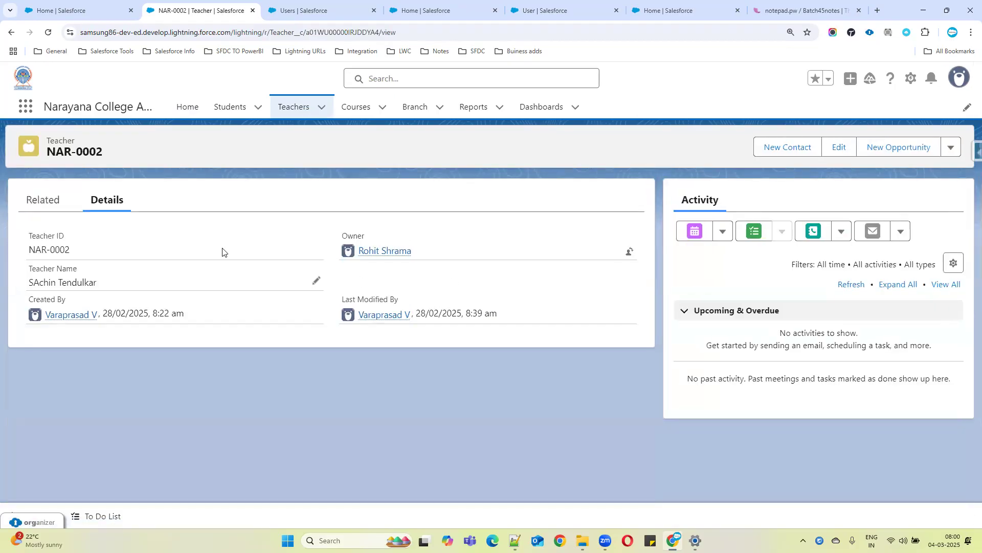
left_click(36, 205)
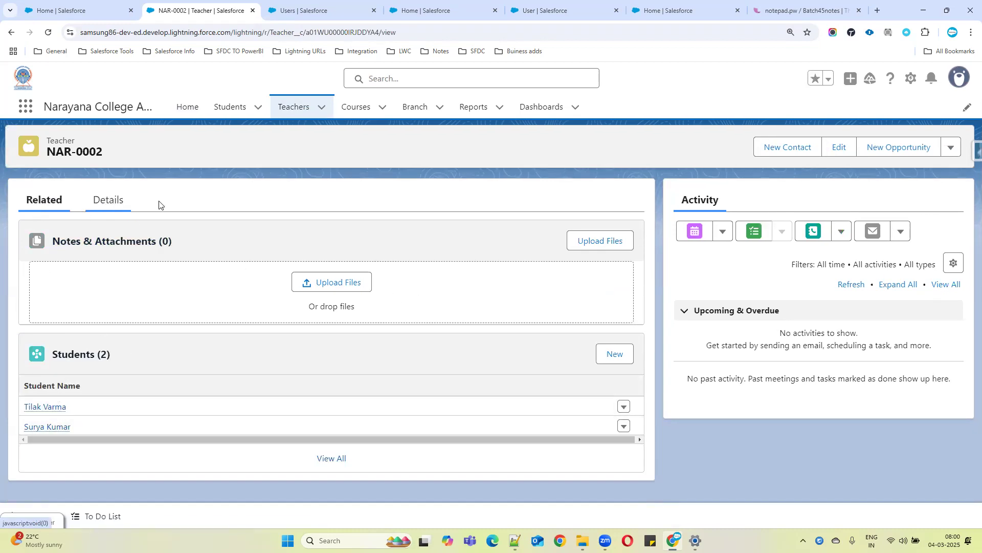
left_click(106, 203)
Start a new custom field on the Teacher object and inspect why the Roll-Up Summary type is unavailable
left_click(971, 154)
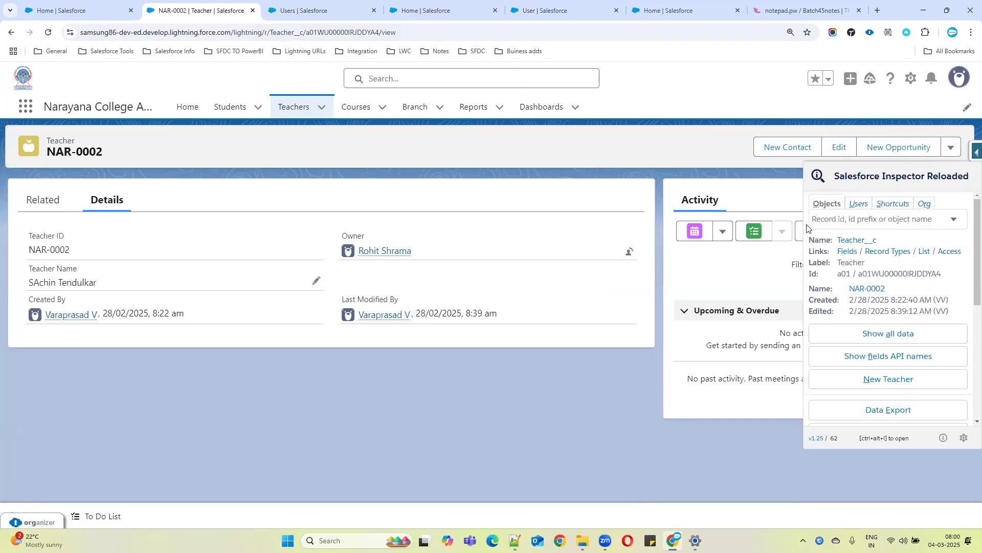
left_click(912, 79)
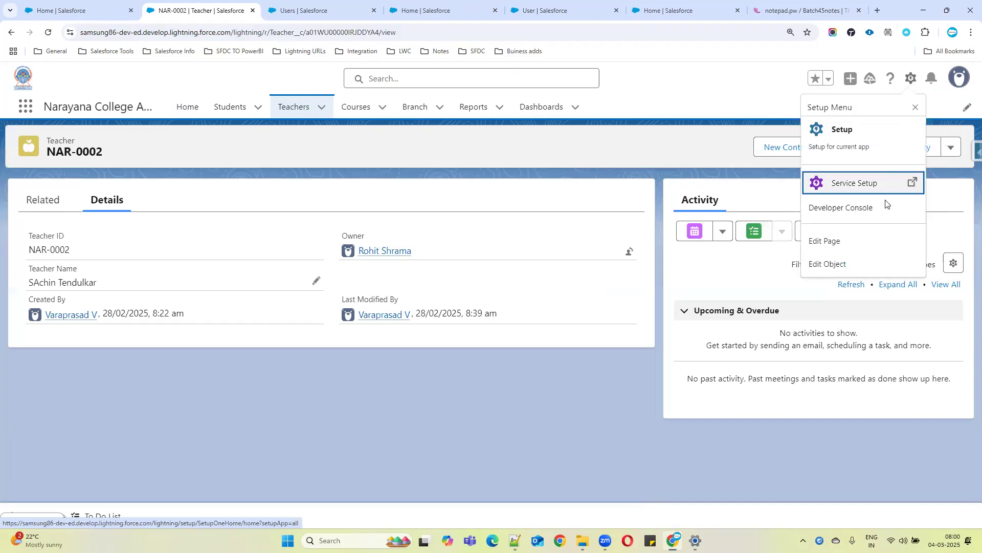
left_click(825, 263)
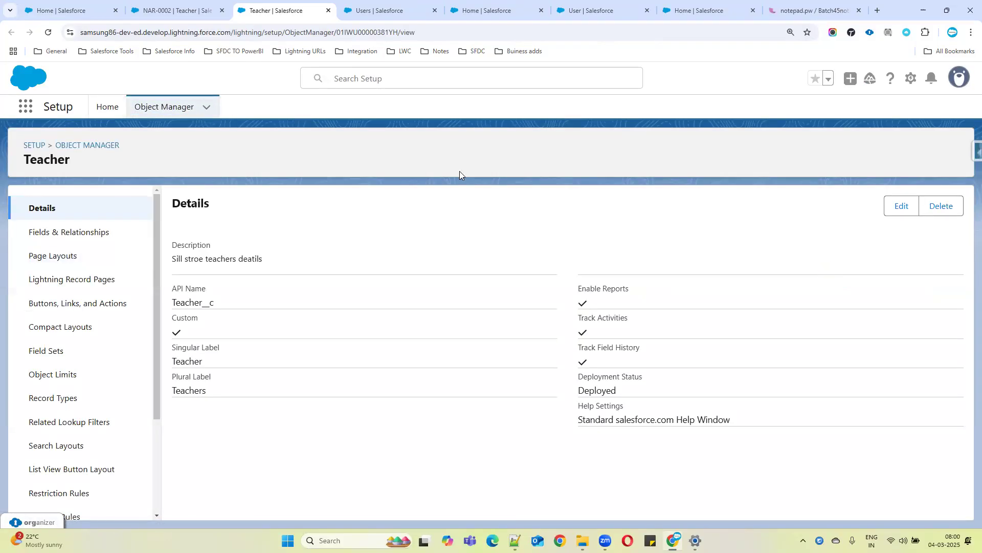
left_click(57, 234)
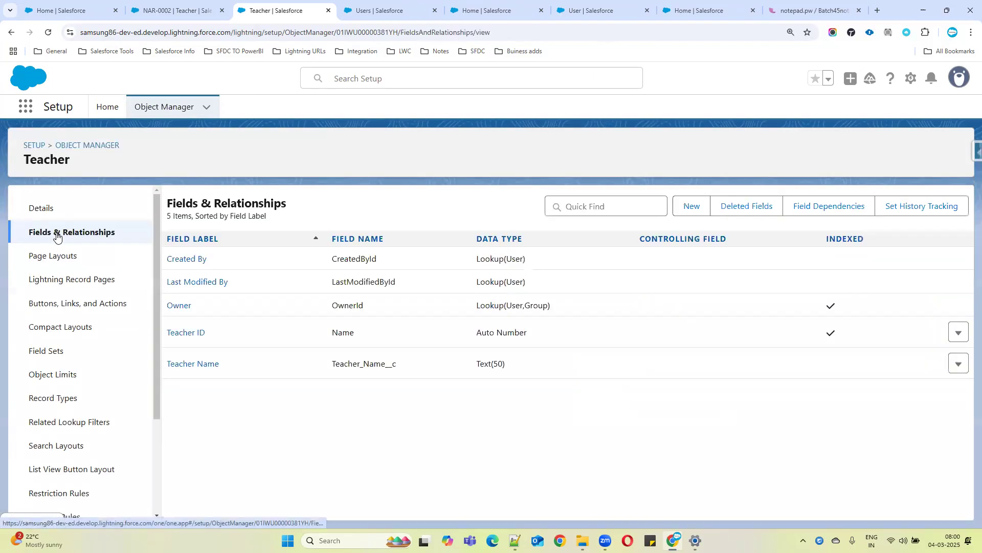
left_click(694, 207)
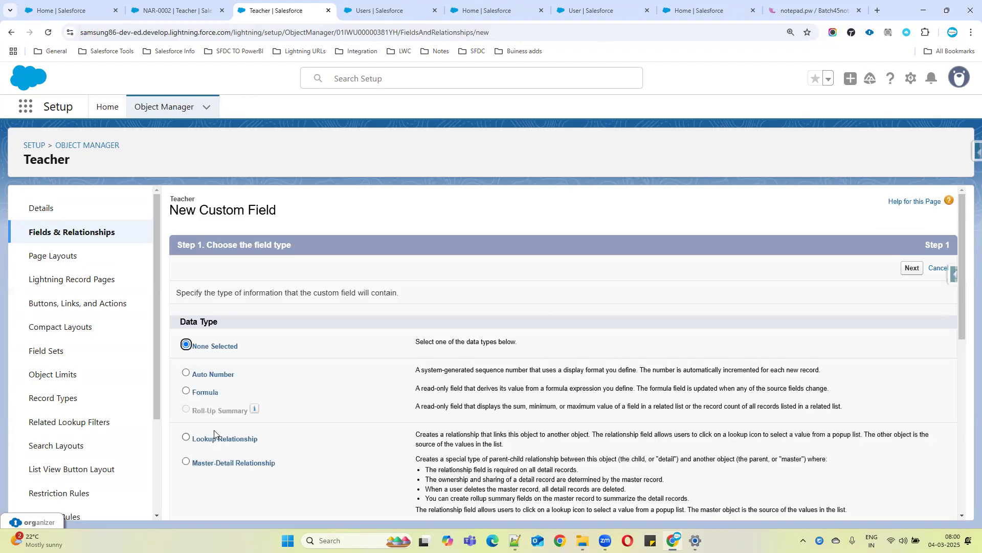
left_click_drag(194, 411, 287, 413)
left_click(341, 413)
mouse_move(257, 413)
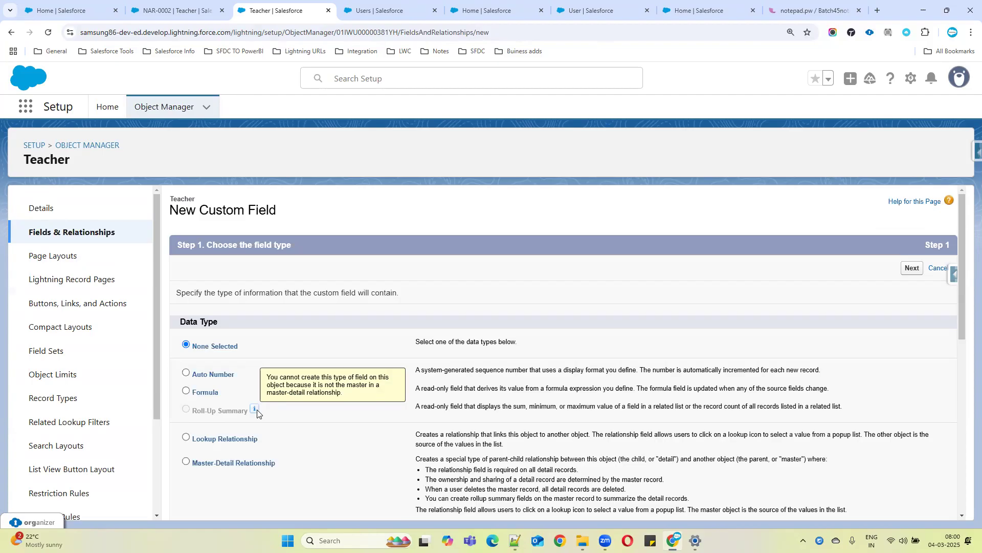
Open the Branch object's Fields & Relationships and start a new custom field
left_click(195, 11)
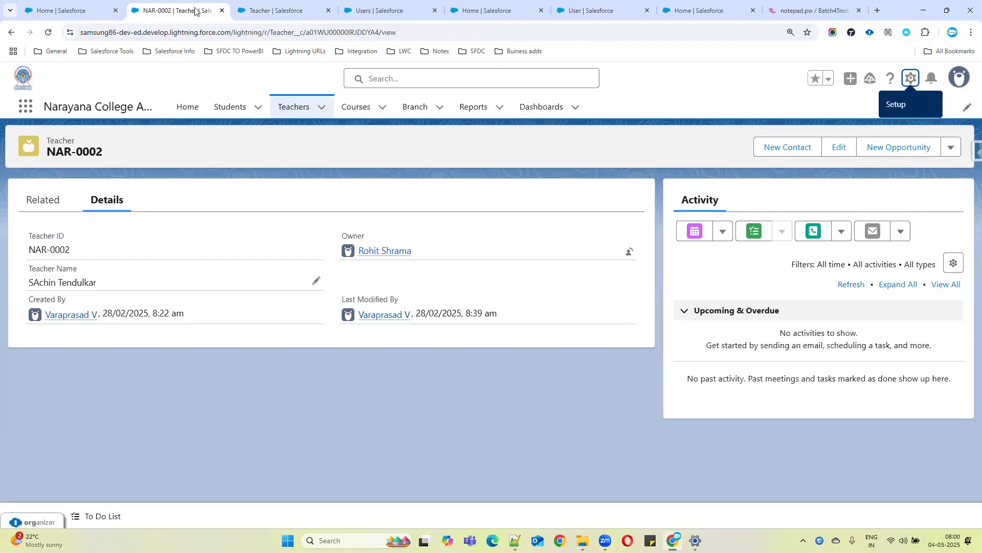
left_click(410, 115)
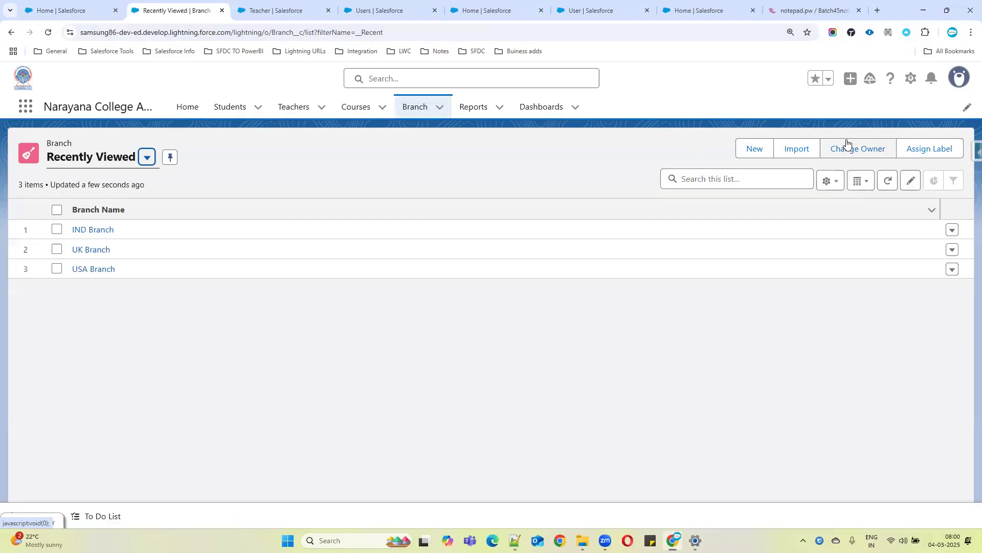
left_click(967, 153)
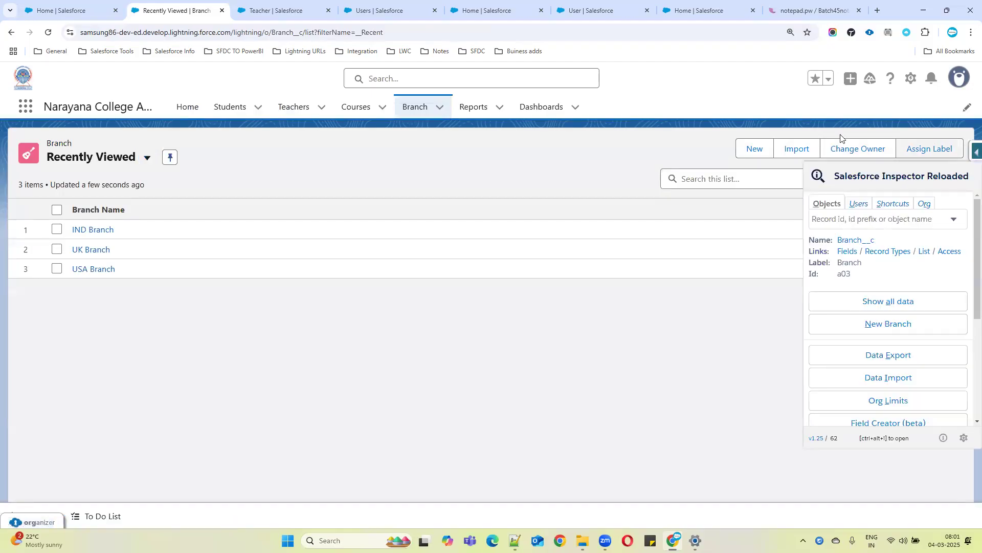
left_click(910, 79)
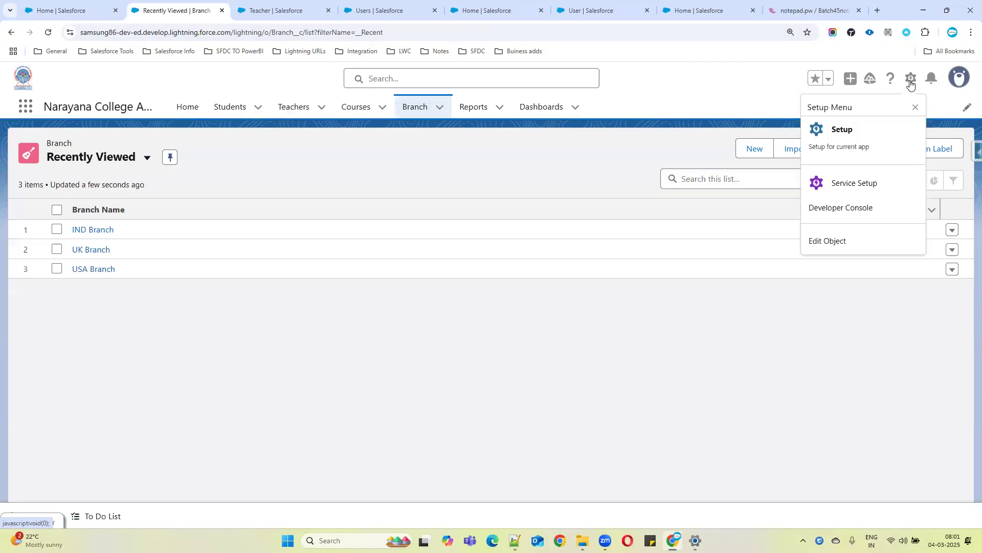
left_click(836, 238)
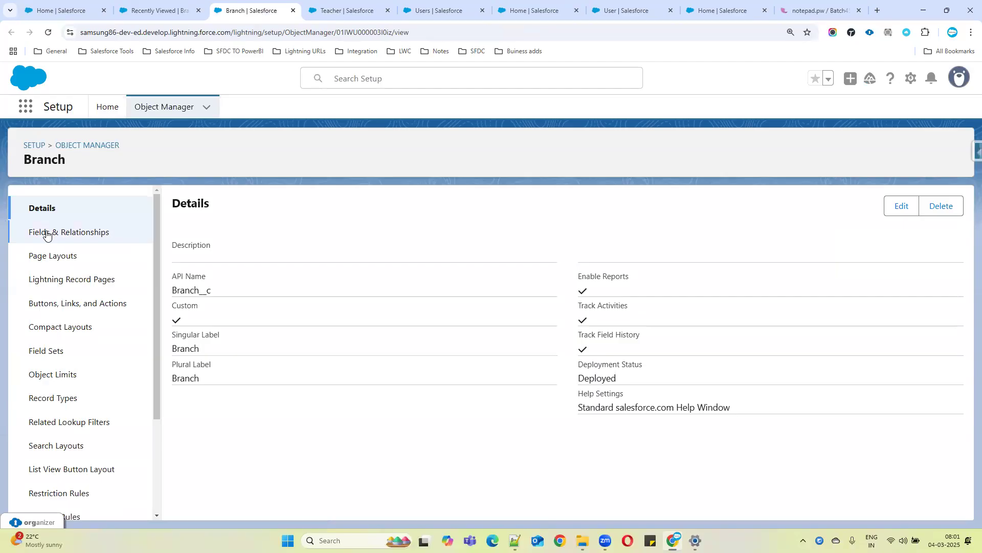
left_click(77, 239)
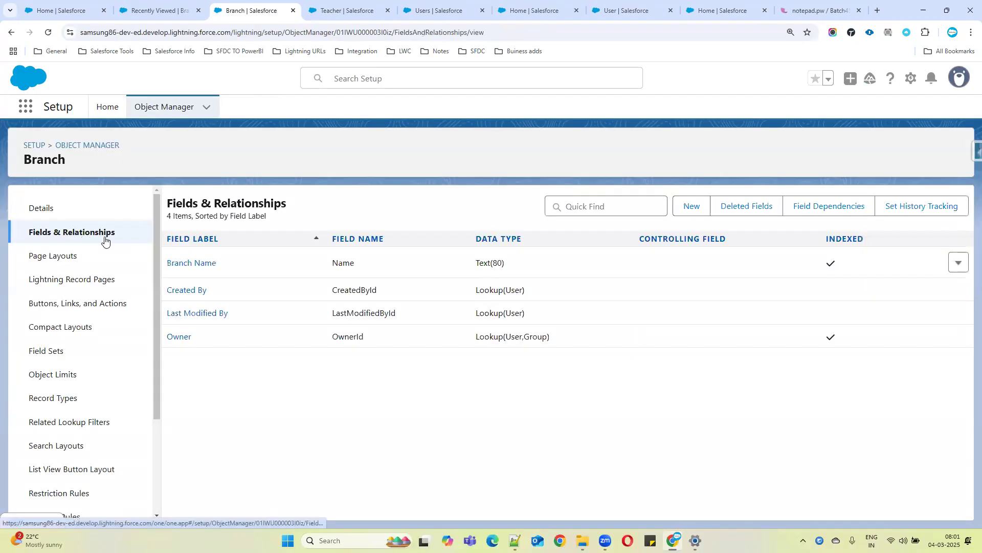
left_click(697, 216)
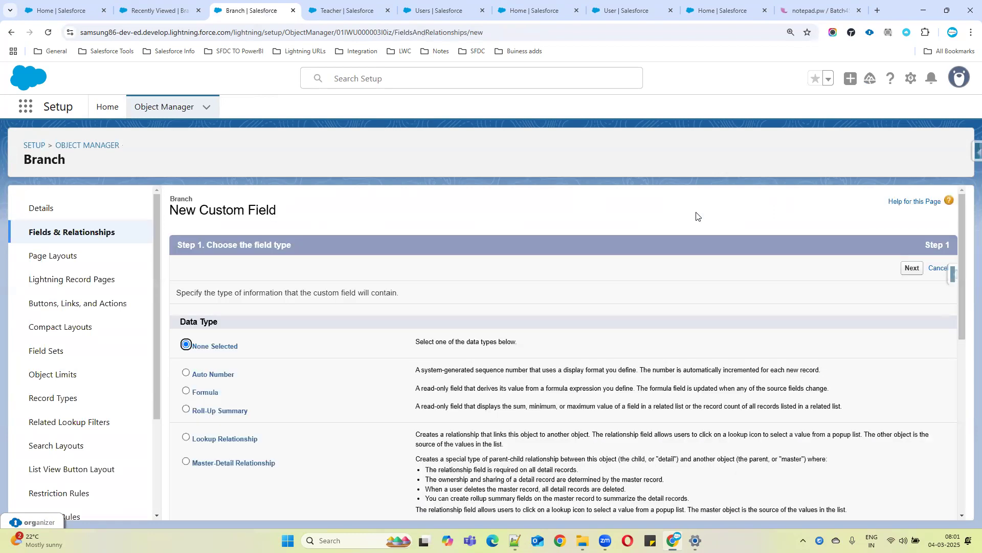
left_click_drag(245, 414, 188, 417)
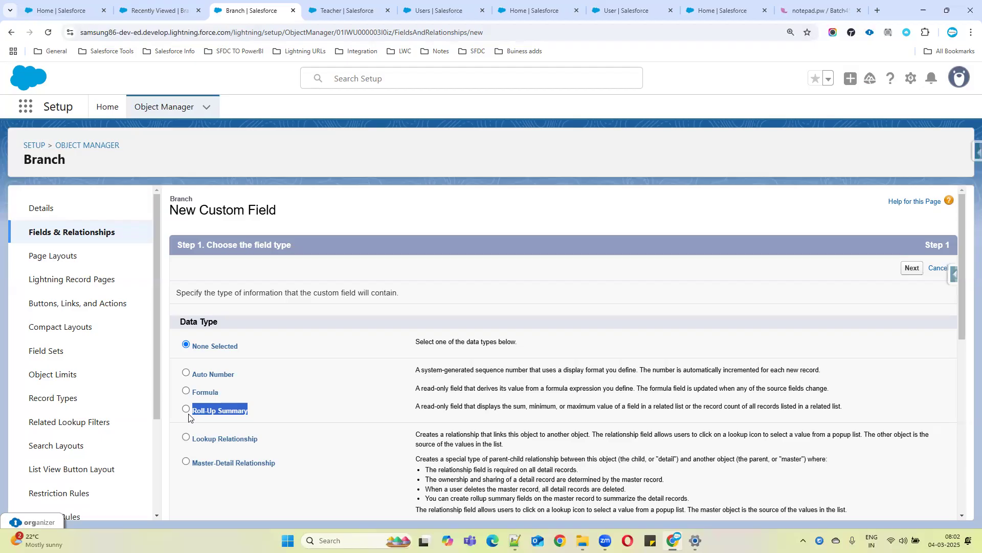
Choose Roll-Up Summary as the data type for the new Branch field and continue
left_click_drag(231, 392, 164, 402)
left_click(220, 380)
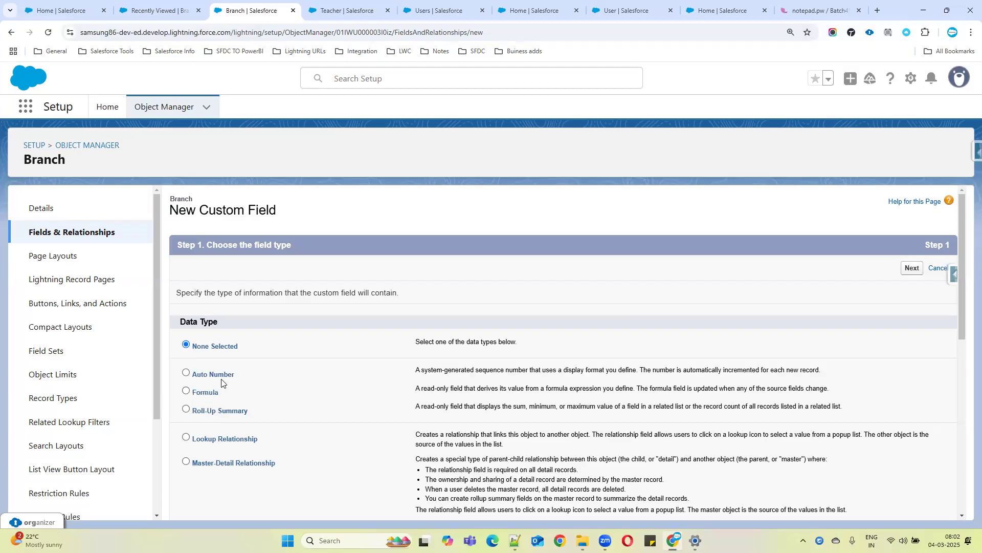
left_click_drag(236, 374, 162, 385)
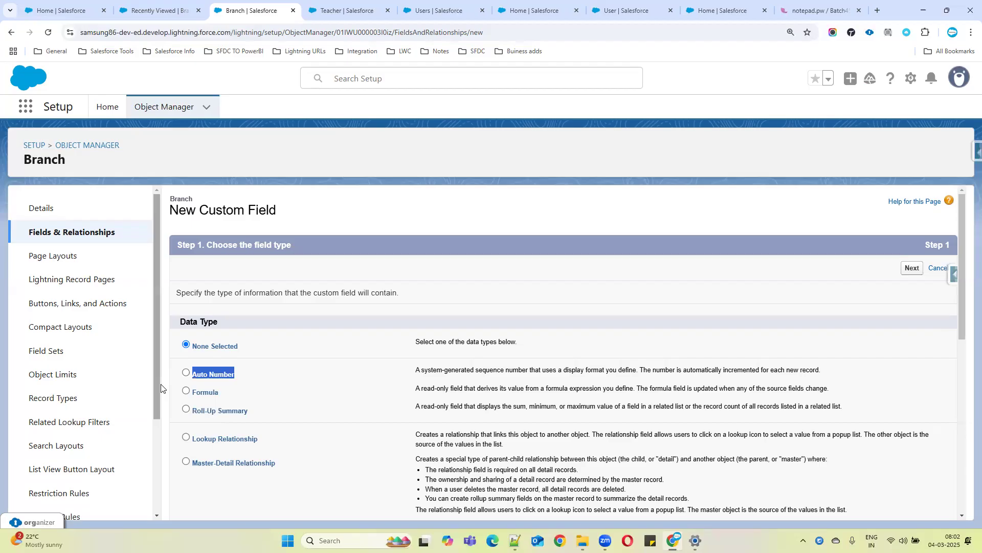
left_click(186, 409)
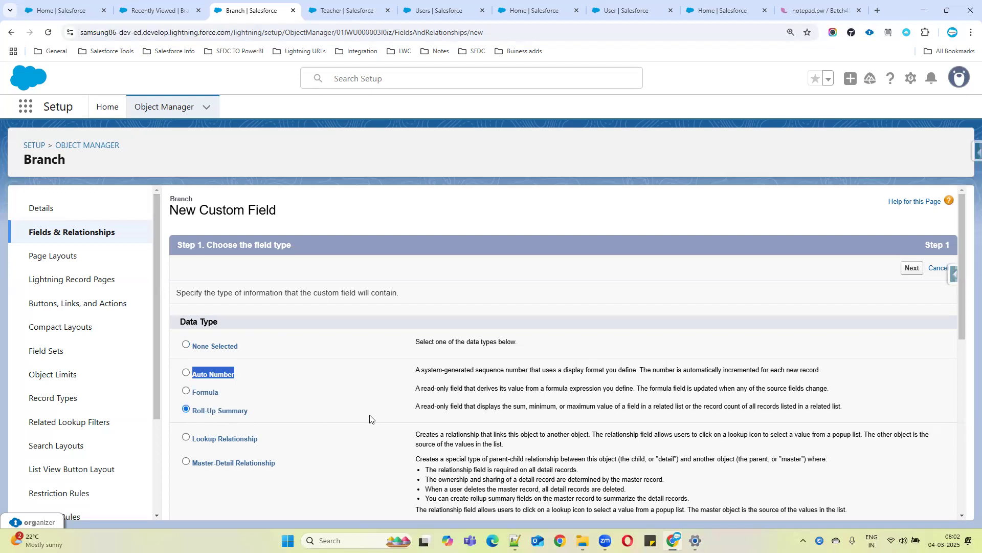
left_click_drag(416, 406, 483, 404)
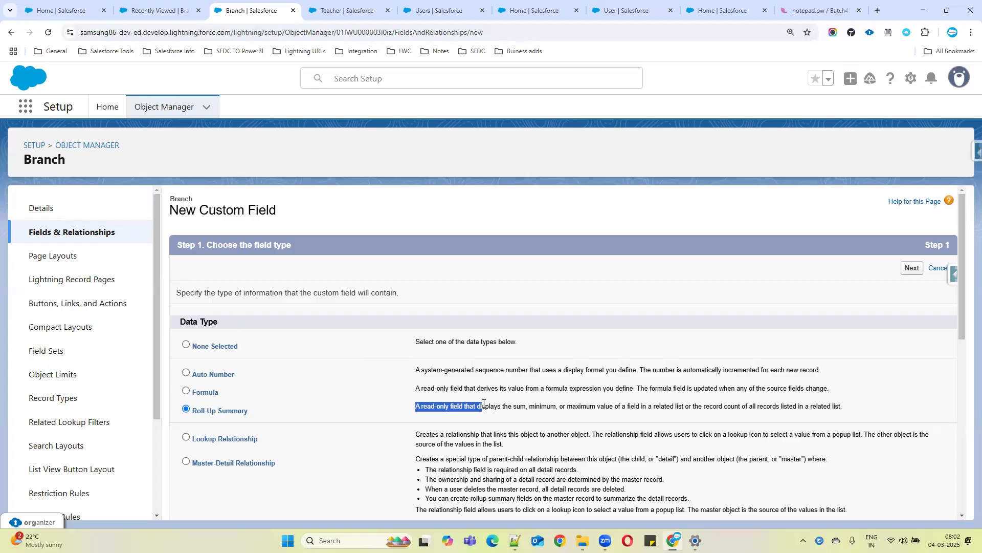
left_click(913, 269)
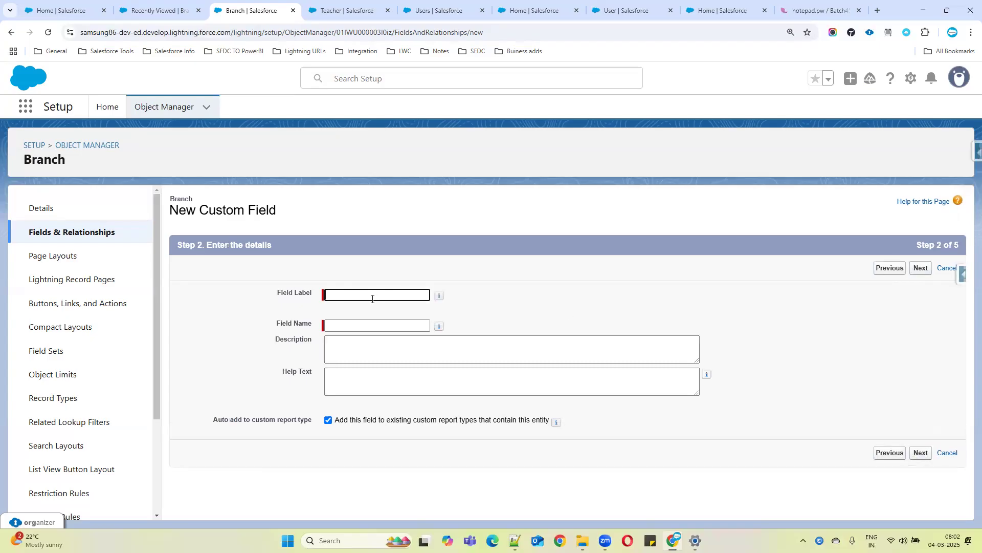
Label the new roll-up field Total Students Count and continue to the summary calculation
type("Total Students COunt")
key("BackSpace")
key("BackSpace")
key("BackSpace")
key("BackSpace")
type("ount")
left_click(377, 324)
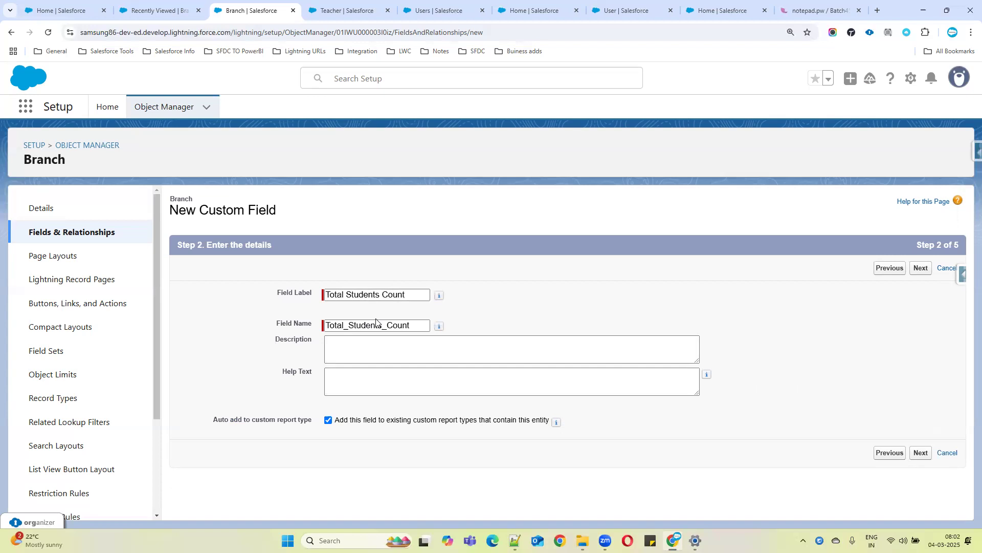
left_click(915, 453)
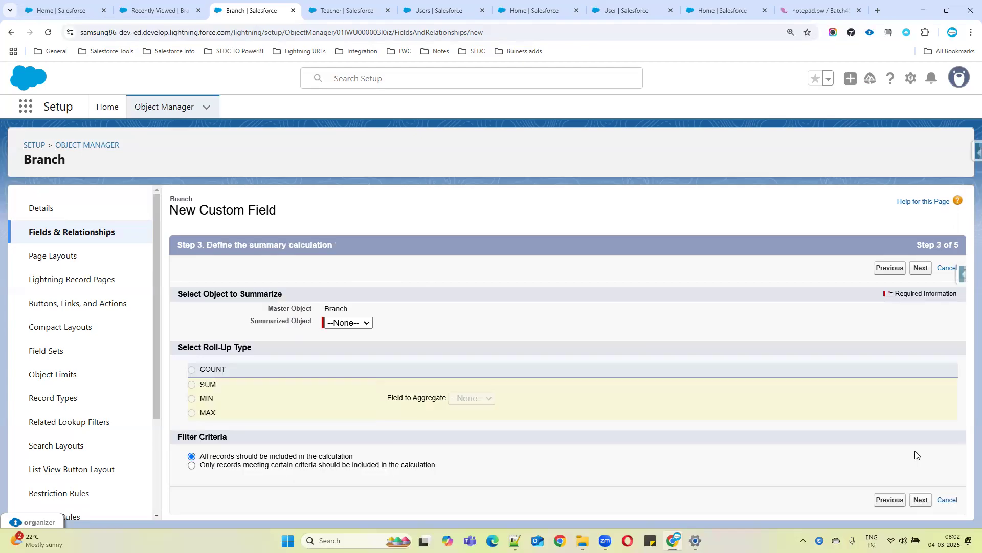
Choose Students as the object to summarize for the Branch roll-up
left_click_drag(183, 347, 257, 347)
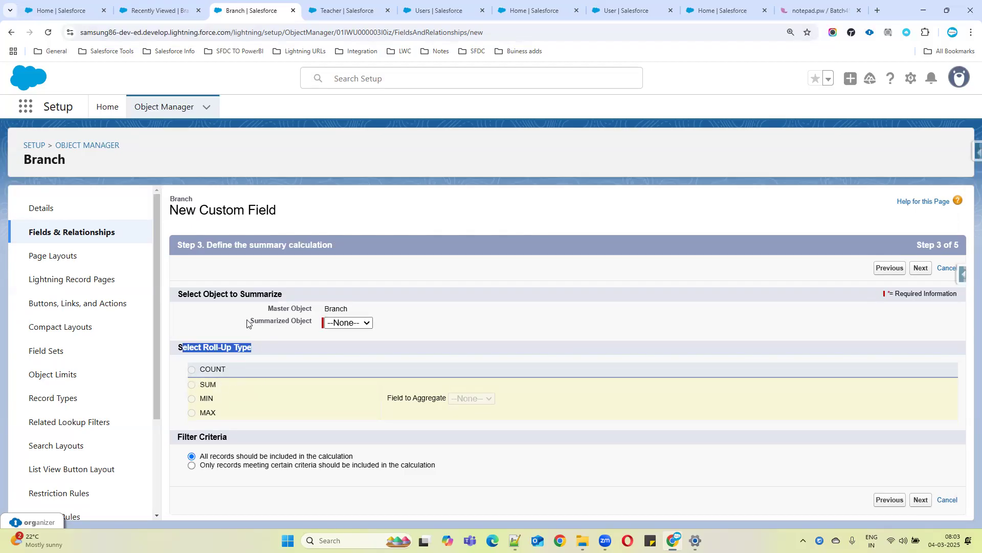
left_click_drag(248, 323, 313, 322)
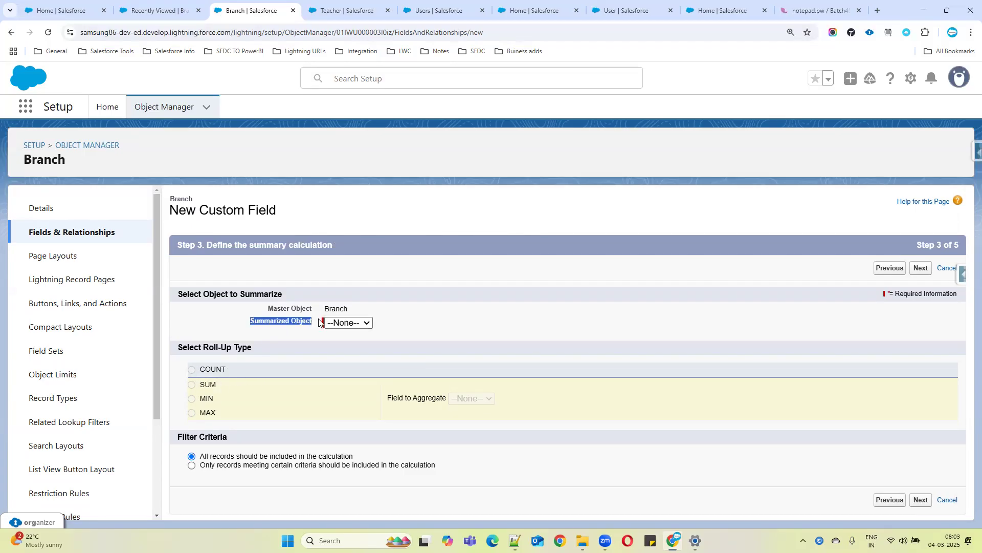
left_click(351, 324)
left_click(348, 347)
left_click_drag(326, 308, 373, 308)
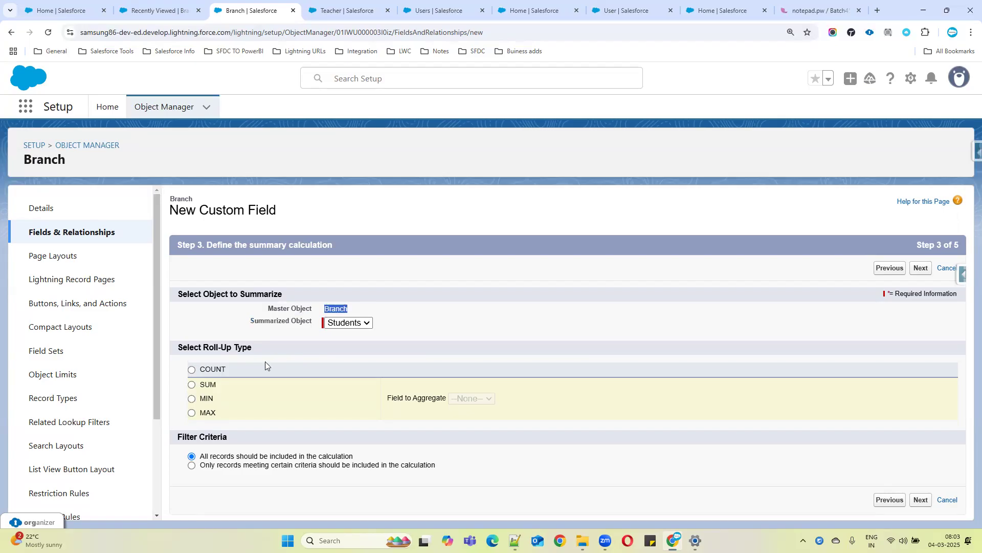
Explore the SUM and MAX roll-up types, aggregating Fee and then Marks
left_click(192, 370)
left_click_drag(205, 368, 270, 359)
left_click(192, 385)
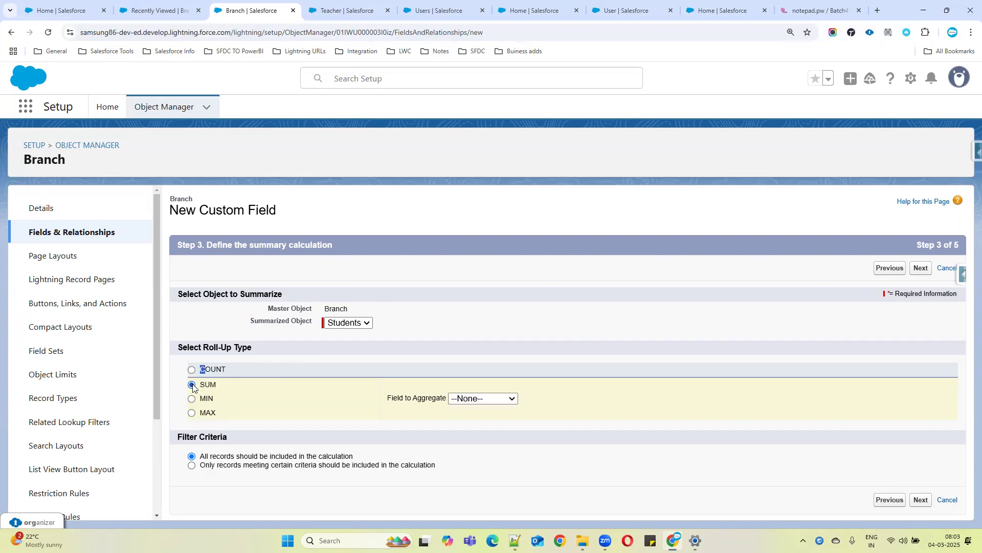
left_click(499, 399)
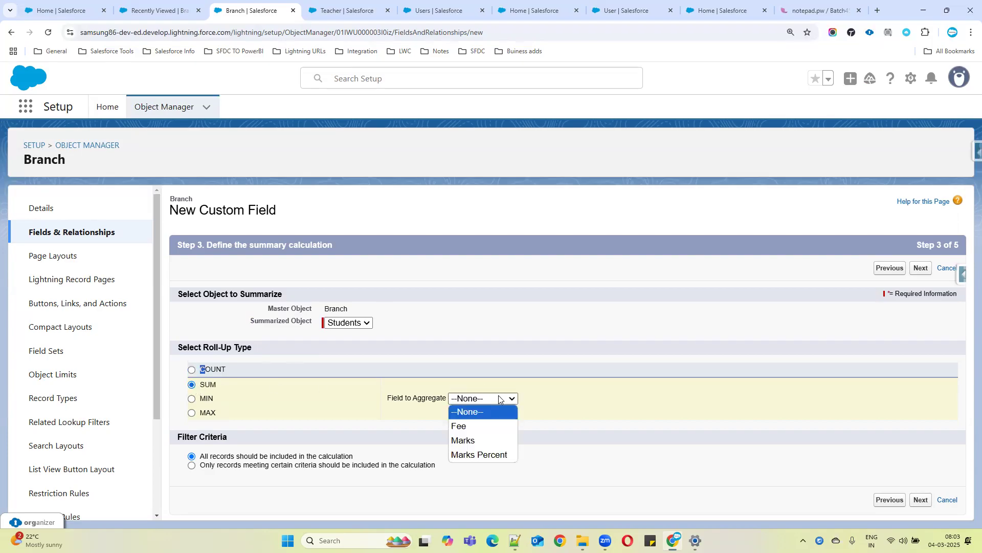
left_click(476, 427)
left_click(209, 413)
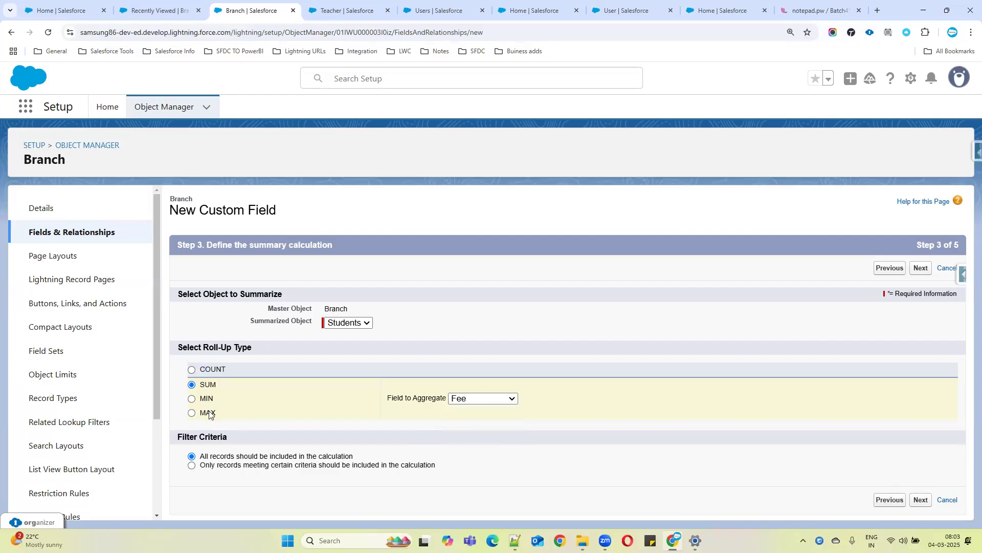
left_click(466, 400)
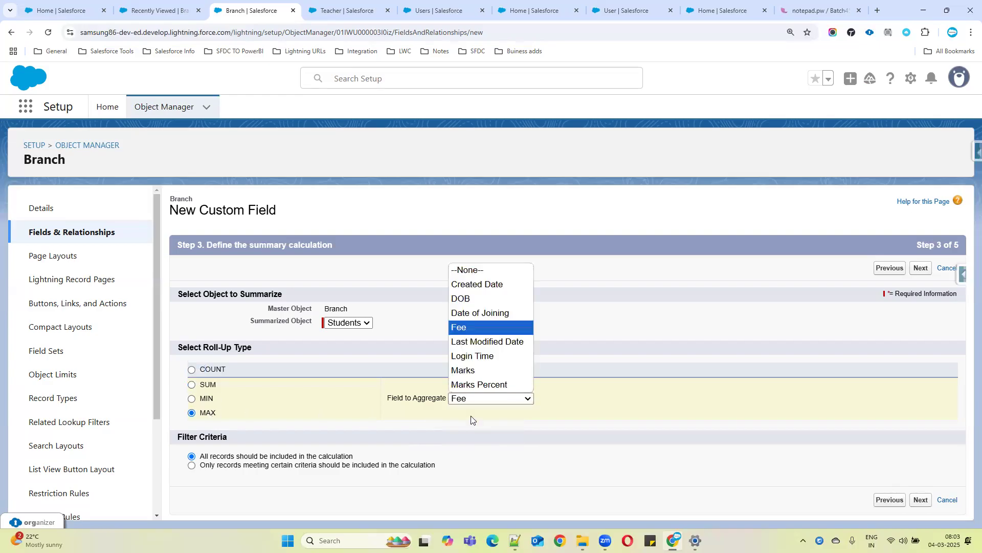
left_click(466, 369)
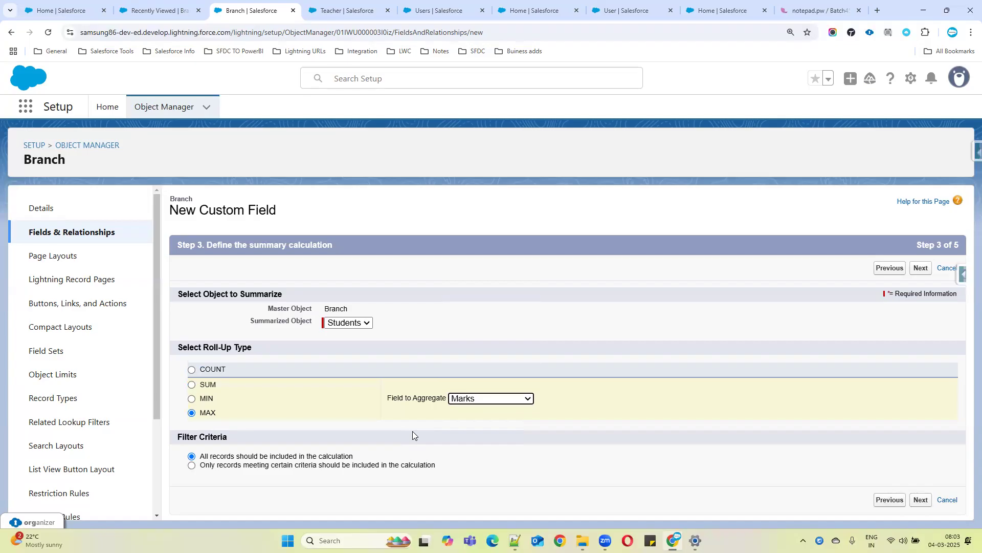
left_click(192, 385)
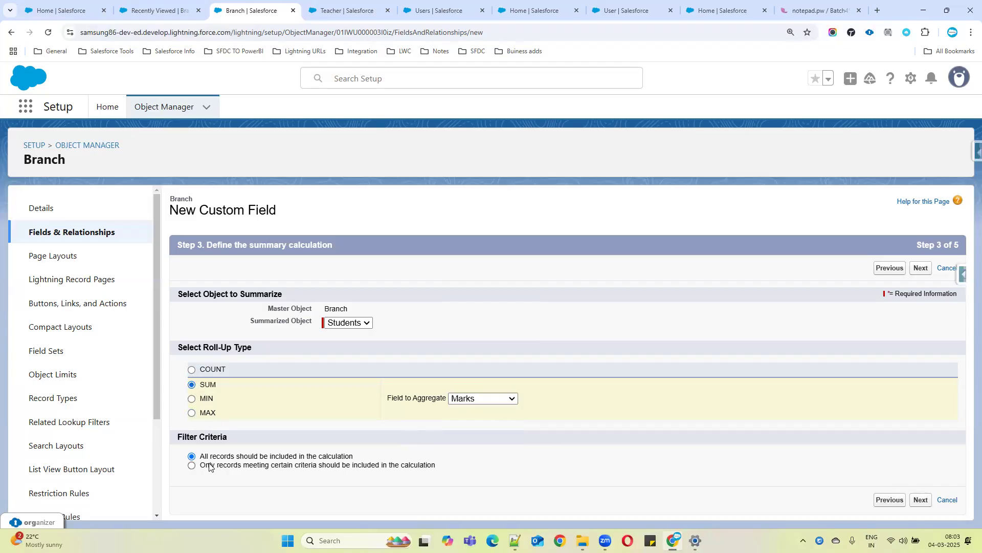
Try restricting the roll-up to students whose Medium equals English, using the MAX type
left_click_drag(198, 456, 366, 458)
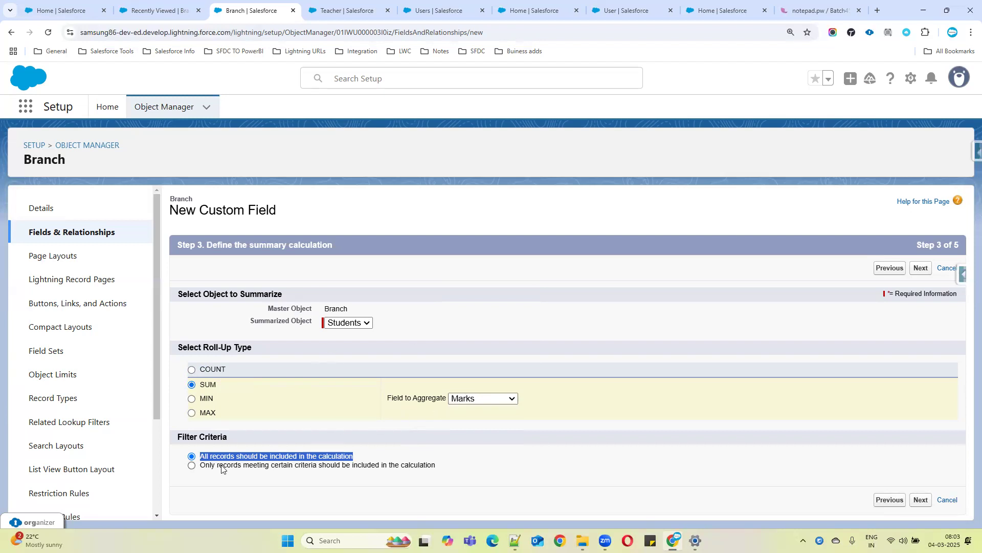
left_click(192, 466)
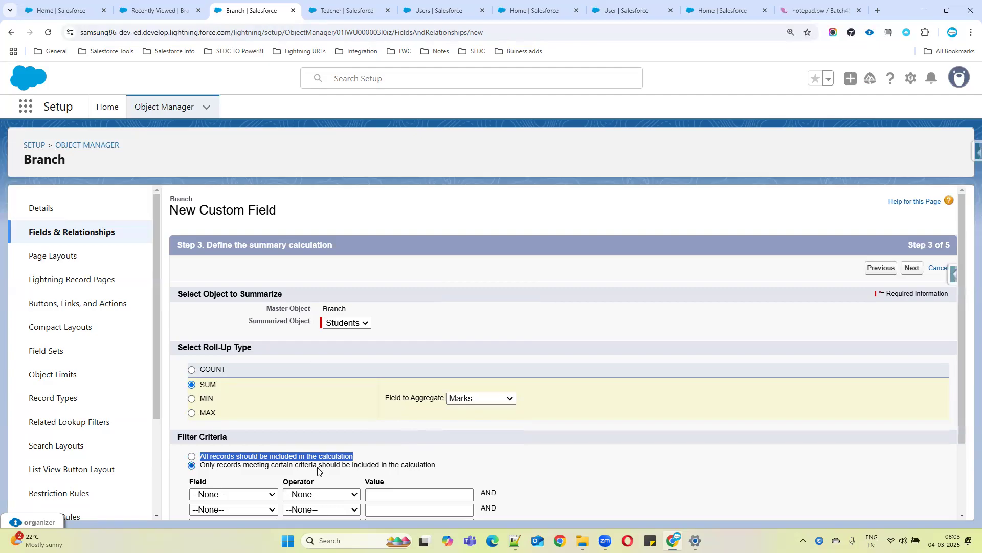
left_click(238, 493)
type("me")
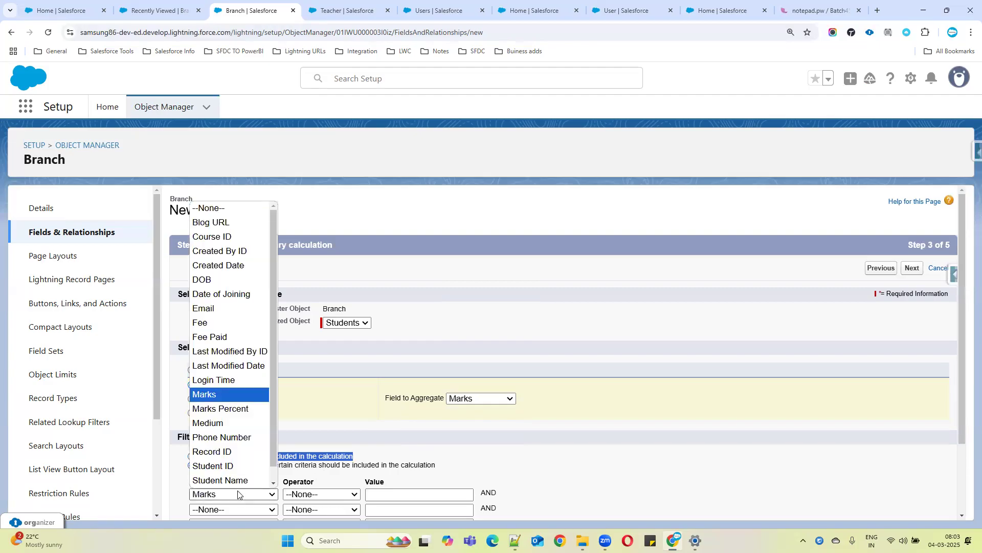
key("Return")
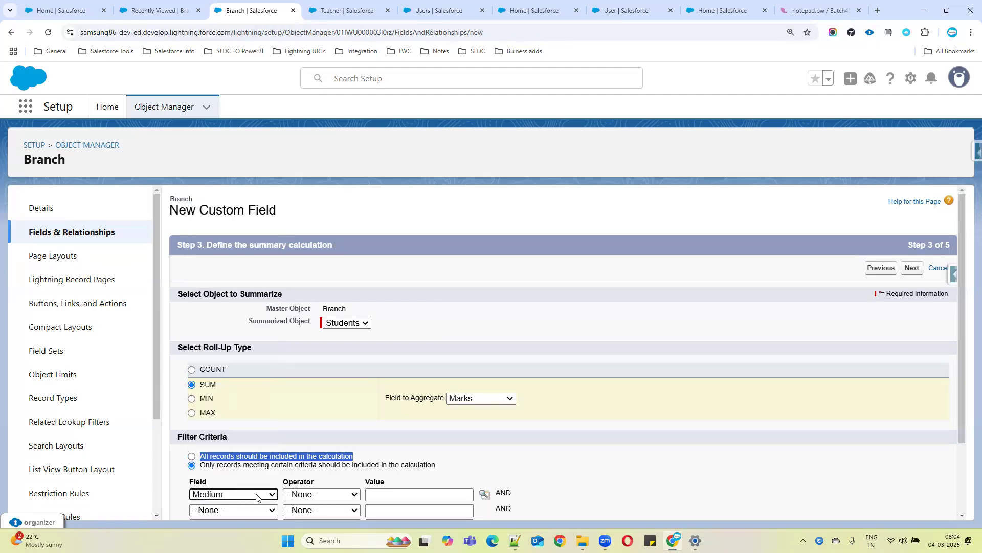
left_click(319, 494)
left_click(312, 423)
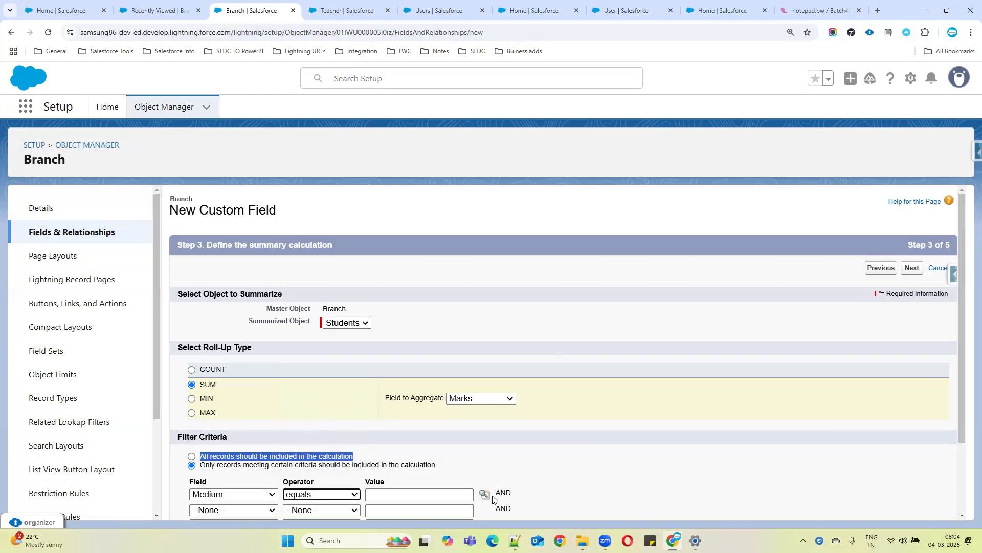
left_click(484, 494)
left_click(36, 104)
left_click(149, 155)
left_click(191, 412)
scroll(201, 403, "down", 2)
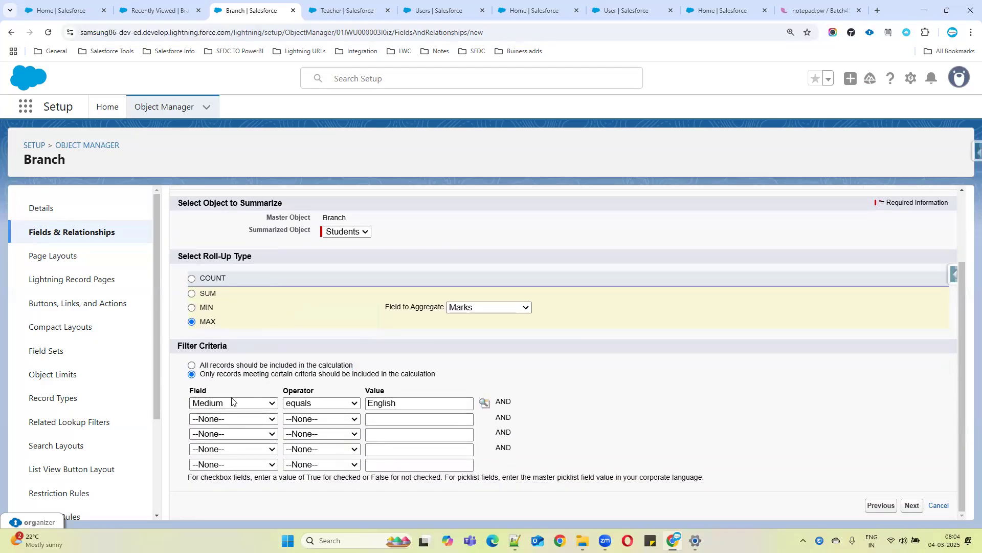
left_click_drag(190, 373, 511, 404)
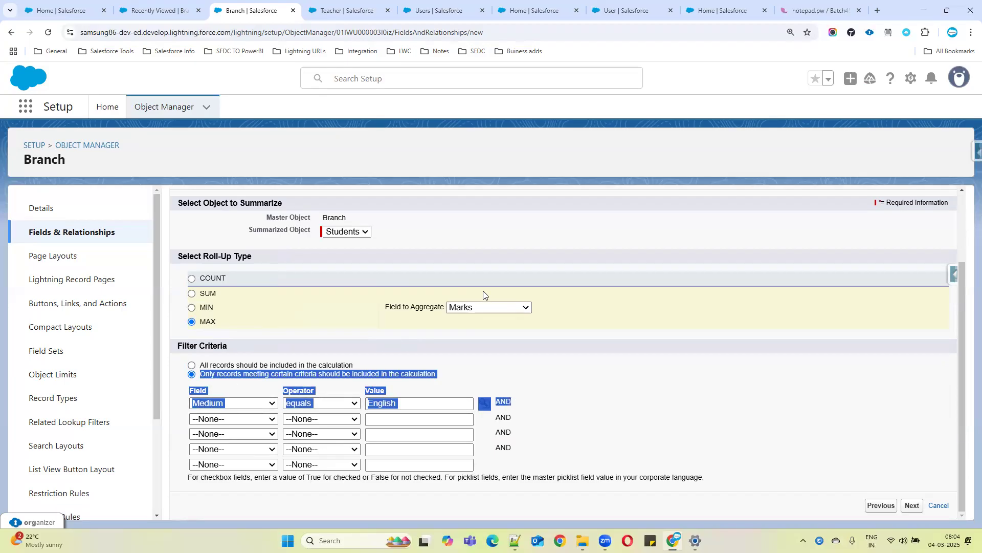
left_click_drag(322, 217, 366, 220)
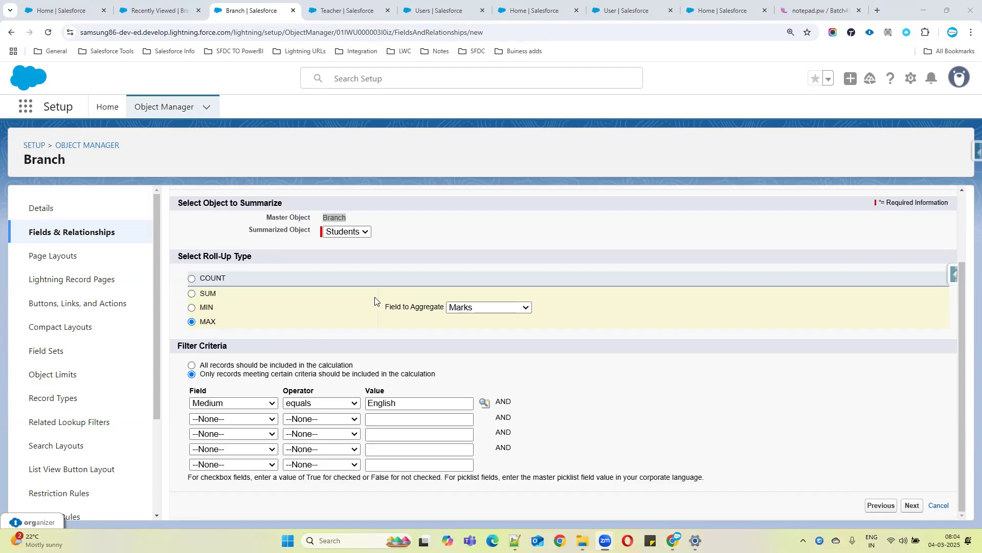
left_click_drag(315, 219, 369, 222)
left_click_drag(197, 399, 383, 397)
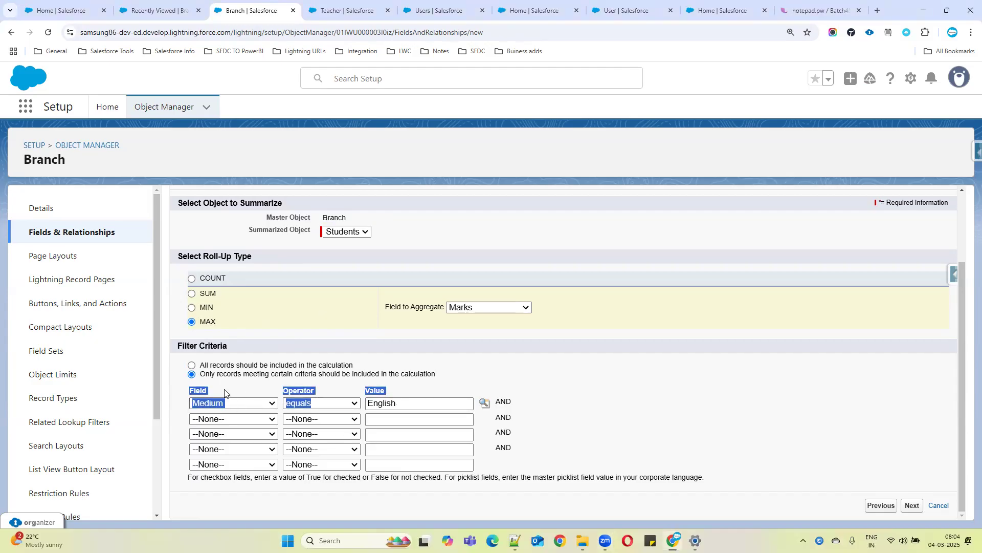
Set the filter criteria to include all records in the calculation
left_click(193, 366)
left_click_drag(202, 455, 383, 434)
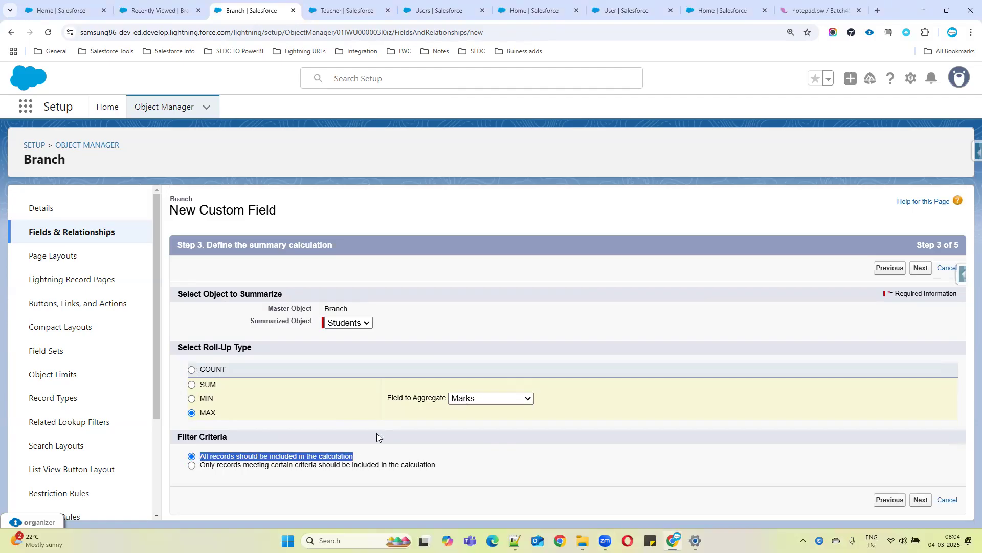
left_click(215, 466)
scroll(274, 408, "down", 1)
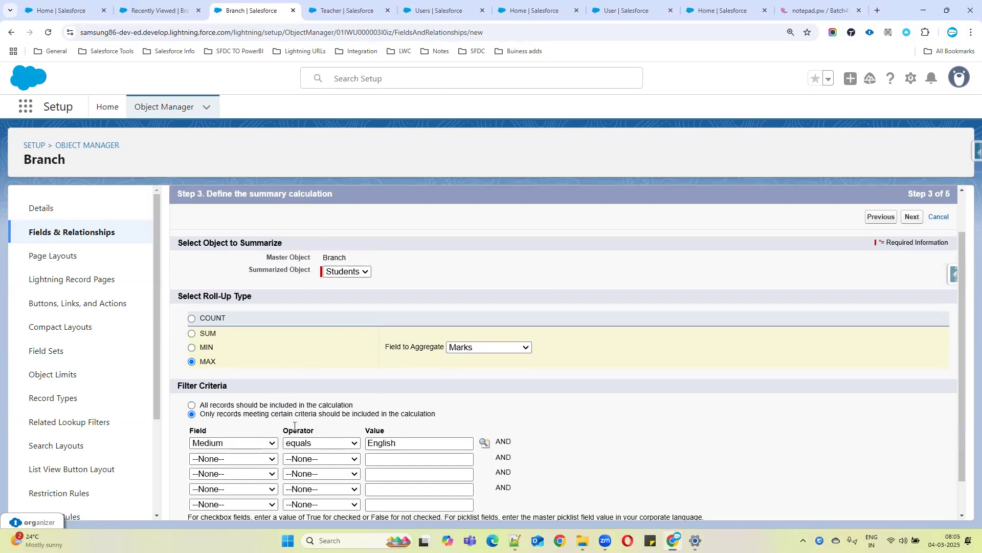
left_click(236, 407)
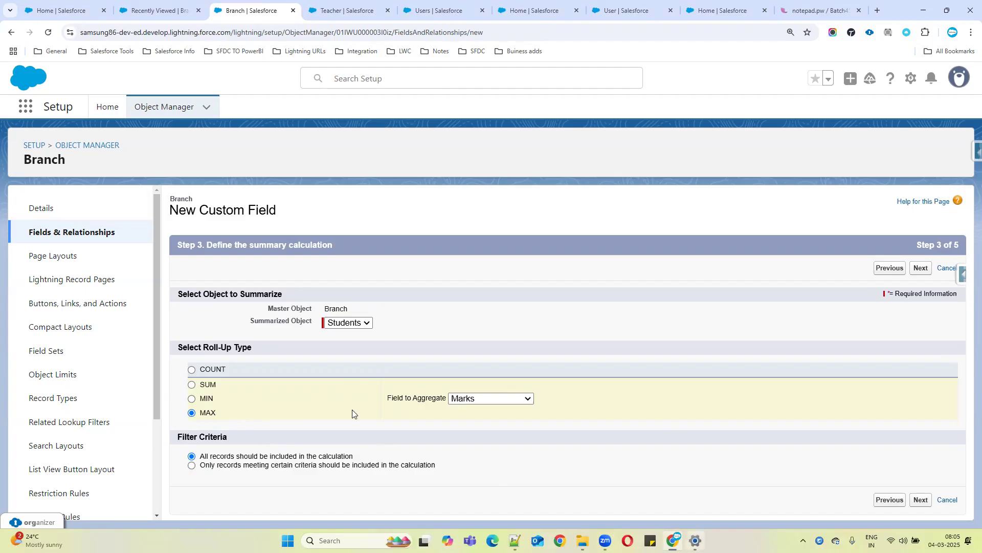
Switch to Windows Settings and open the full Bluetooth devices list
key("alt+Tab")
left_click(102, 157)
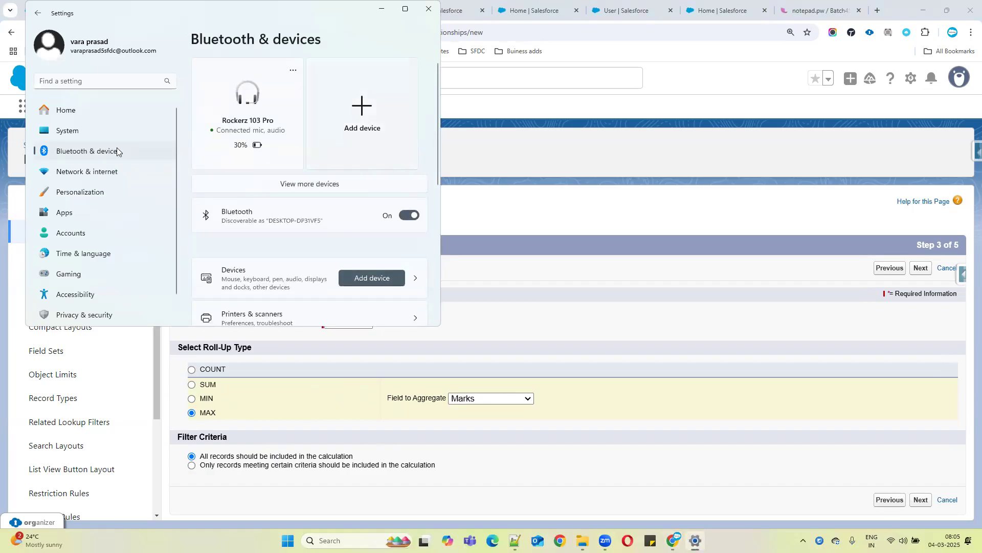
left_click(72, 131)
left_click(75, 151)
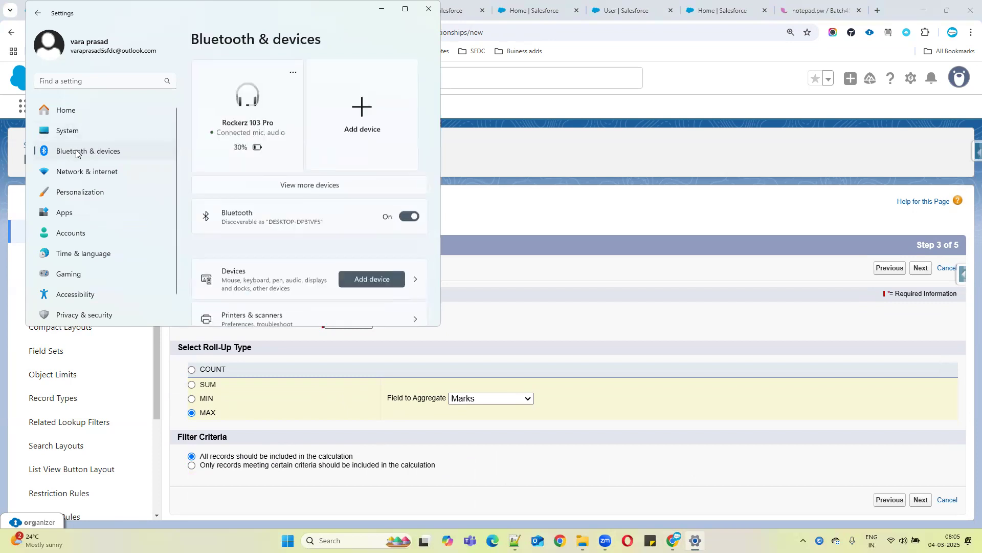
left_click(322, 184)
left_click(405, 9)
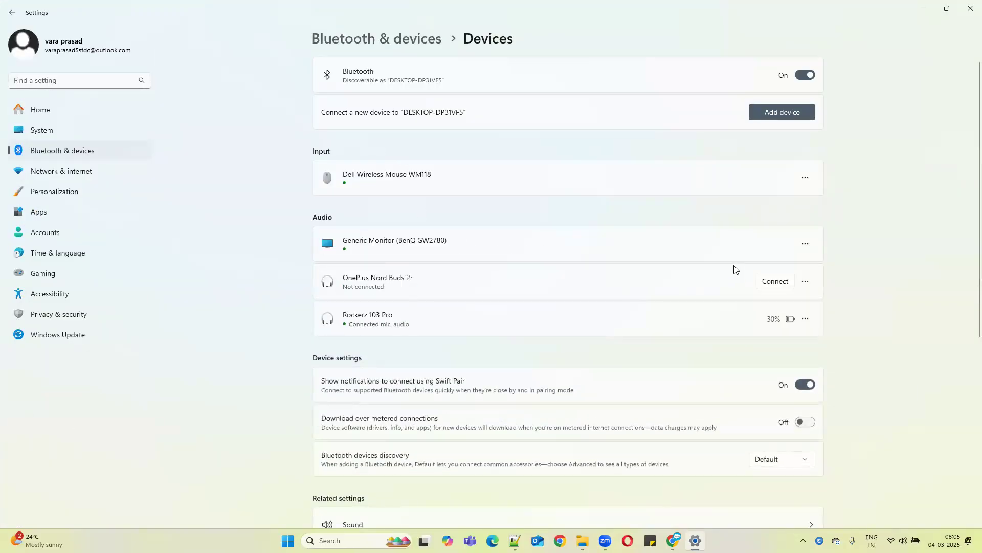
Switch audio from the Rockerz 103 Pro to the OnePlus Nord Buds 2r headset and minimize Settings
left_click(769, 284)
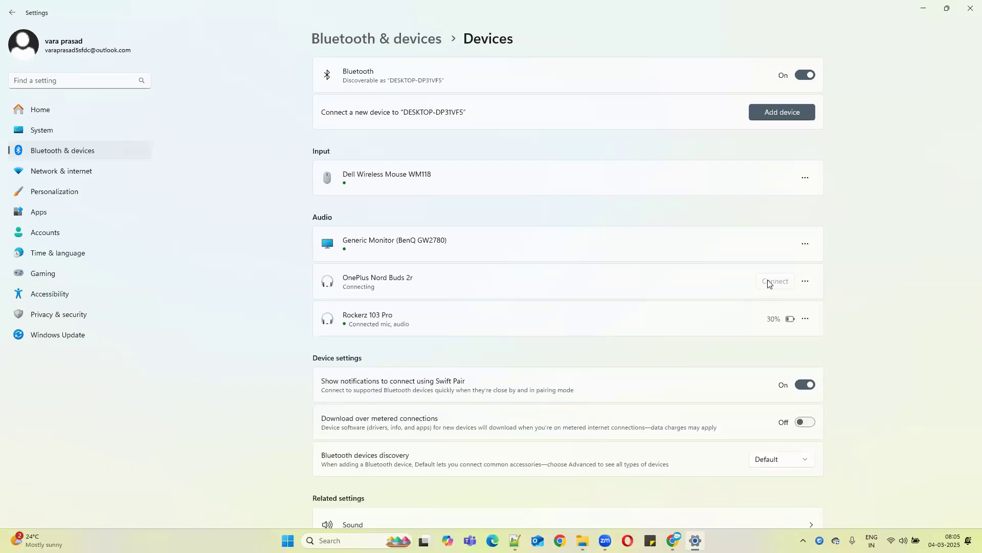
left_click(805, 319)
left_click(790, 284)
left_click(806, 317)
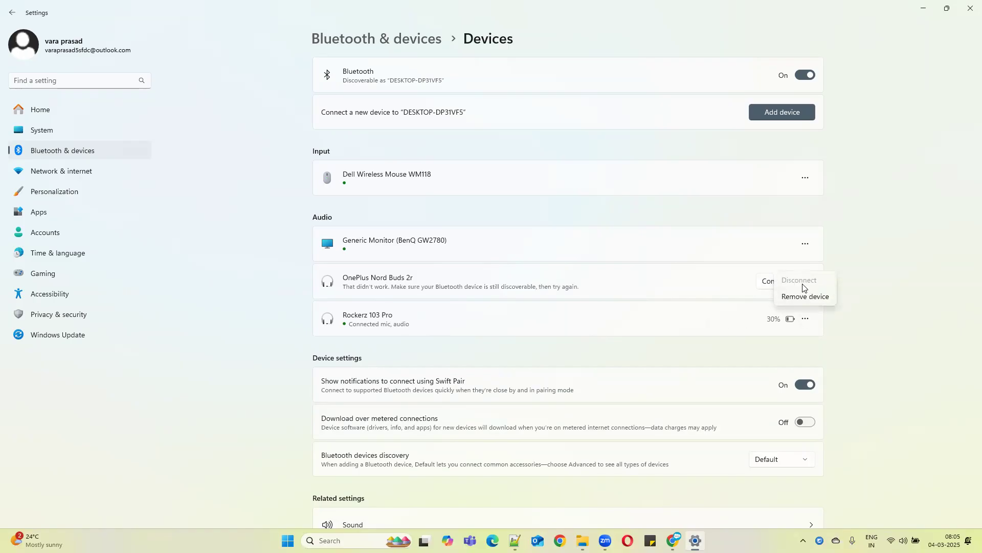
left_click(558, 325)
left_click(805, 318)
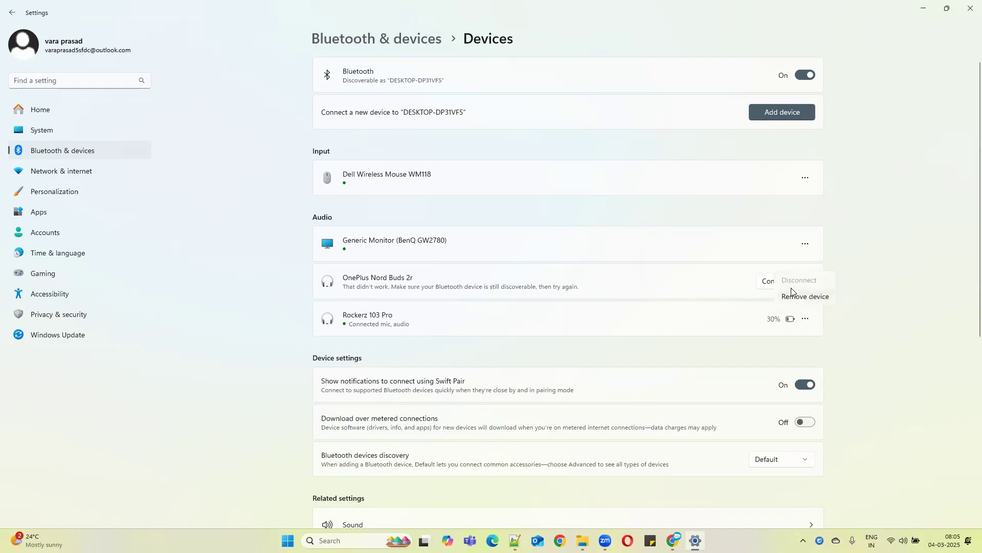
left_click(672, 314)
left_click(806, 318)
left_click(776, 284)
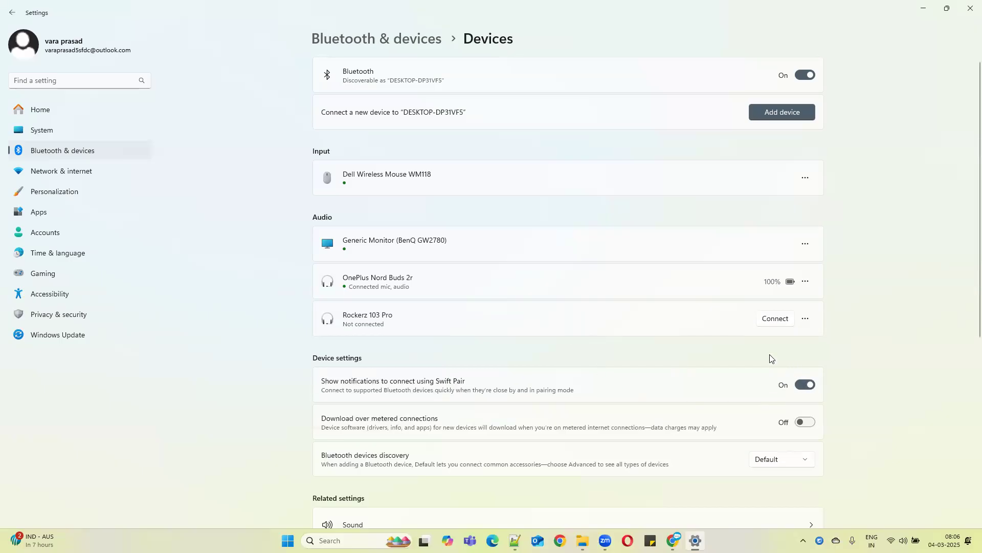
left_click(923, 8)
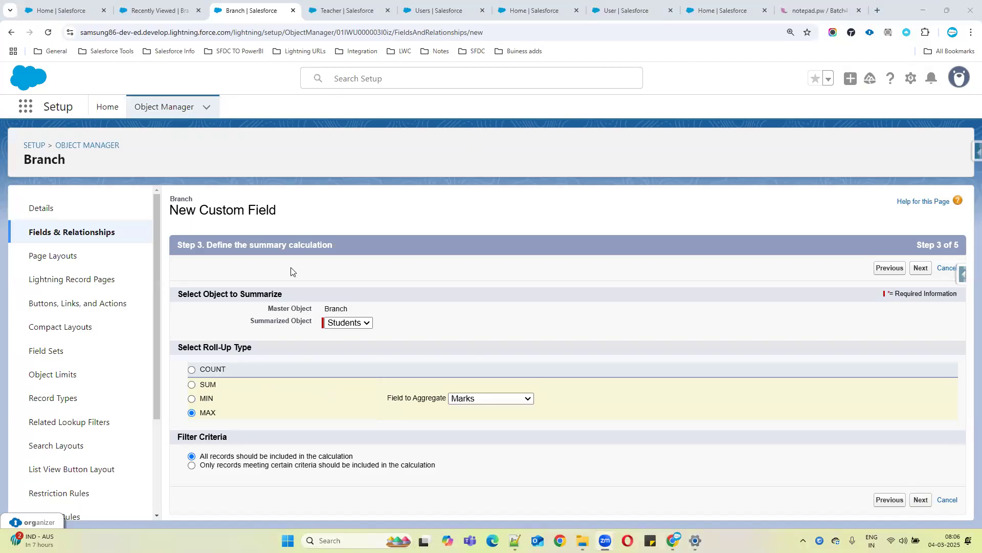
Set the roll-up type to COUNT and continue to field-level security
left_click(191, 369)
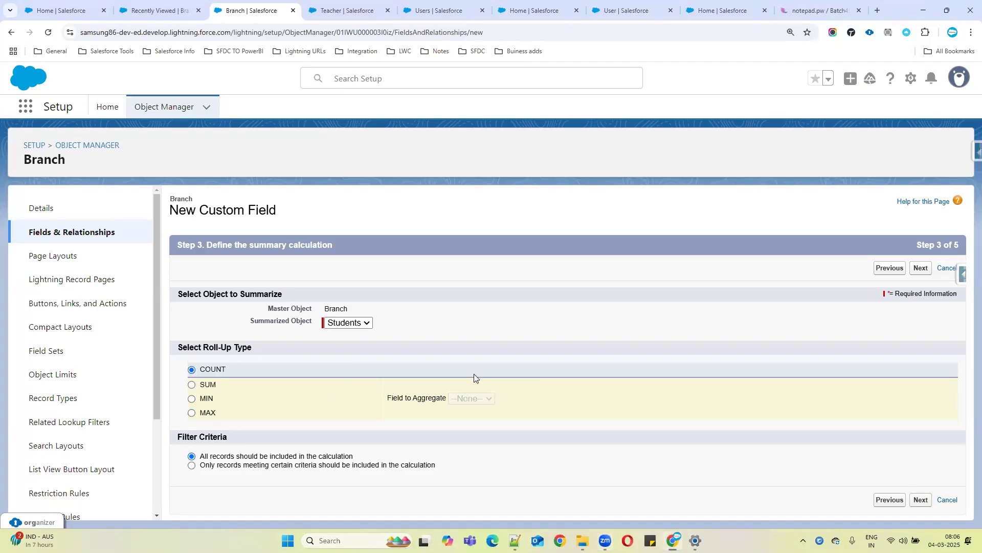
left_click(920, 500)
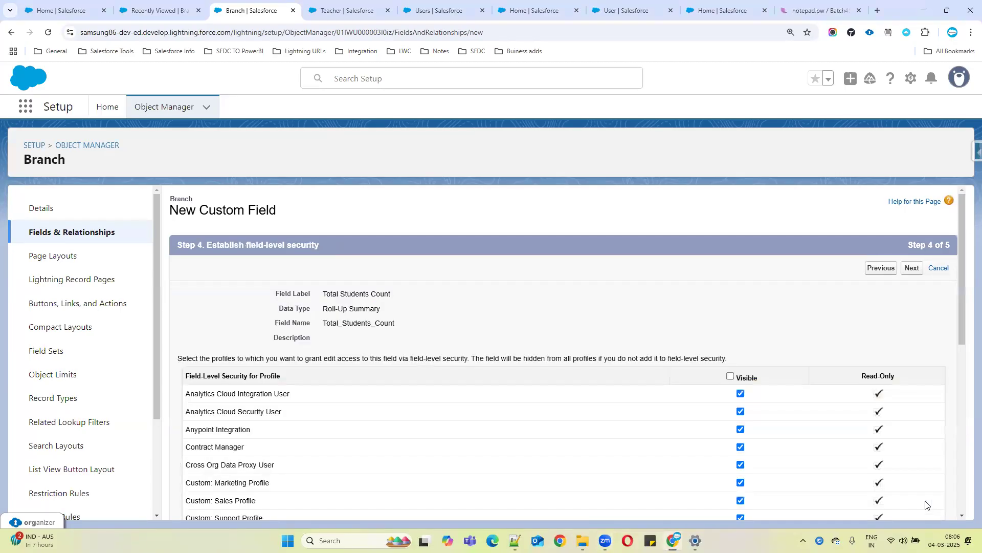
Keep the default field-level security and Branch Layout placement, and save the field
left_click(913, 272)
left_click_drag(234, 409, 600, 414)
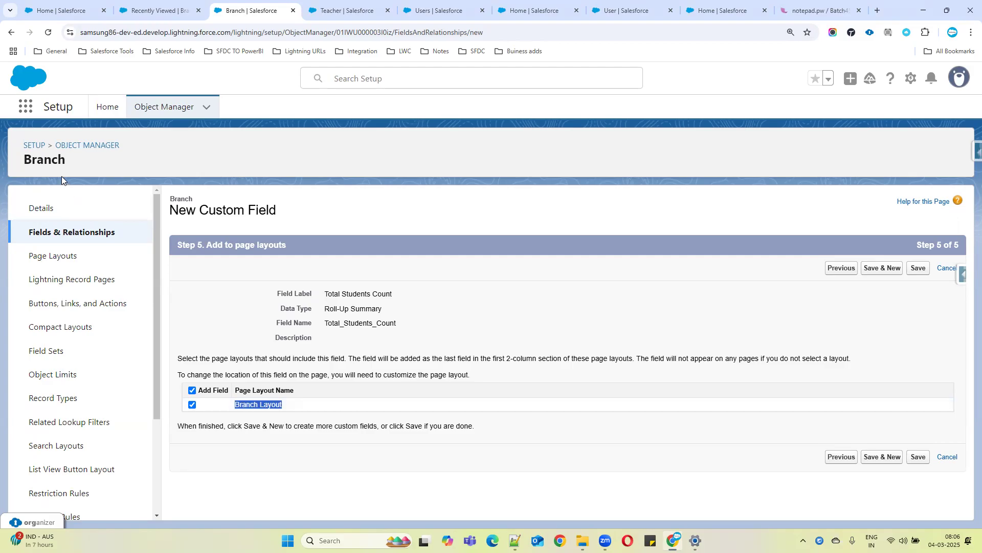
left_click(908, 457)
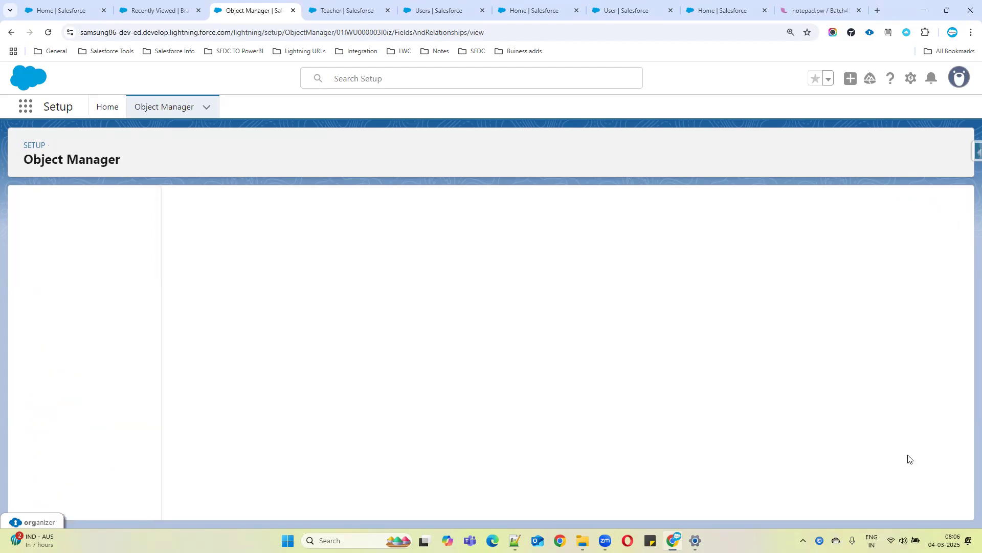
Open the UK Branch record and examine its Total Students Count value and related Students list
left_click(169, 10)
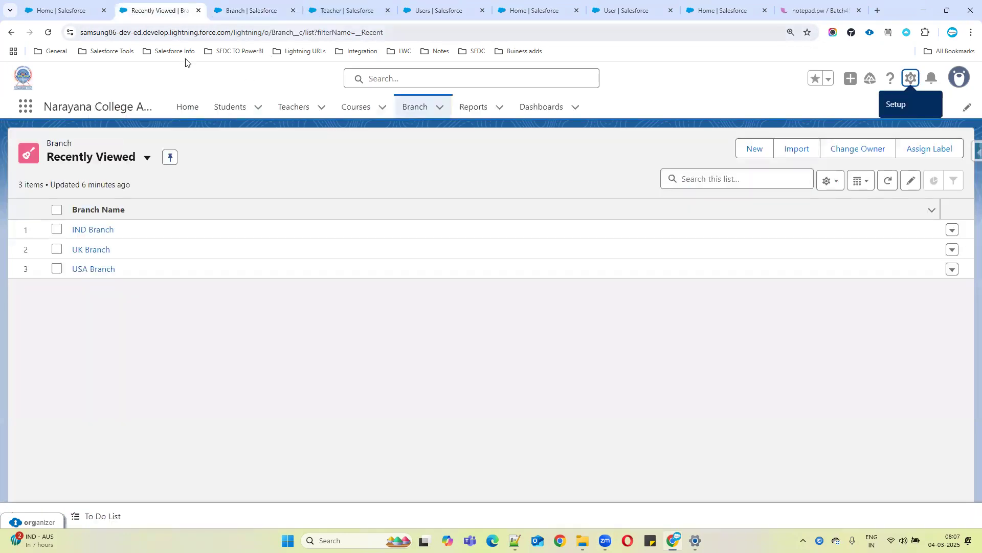
left_click(88, 250)
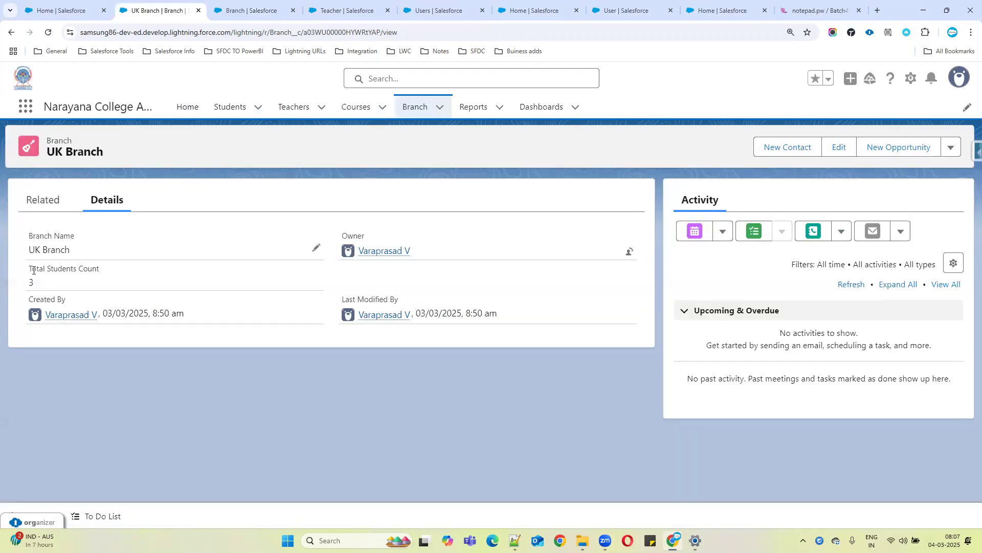
left_click_drag(33, 270, 84, 285)
left_click(50, 277)
left_click_drag(31, 268, 91, 267)
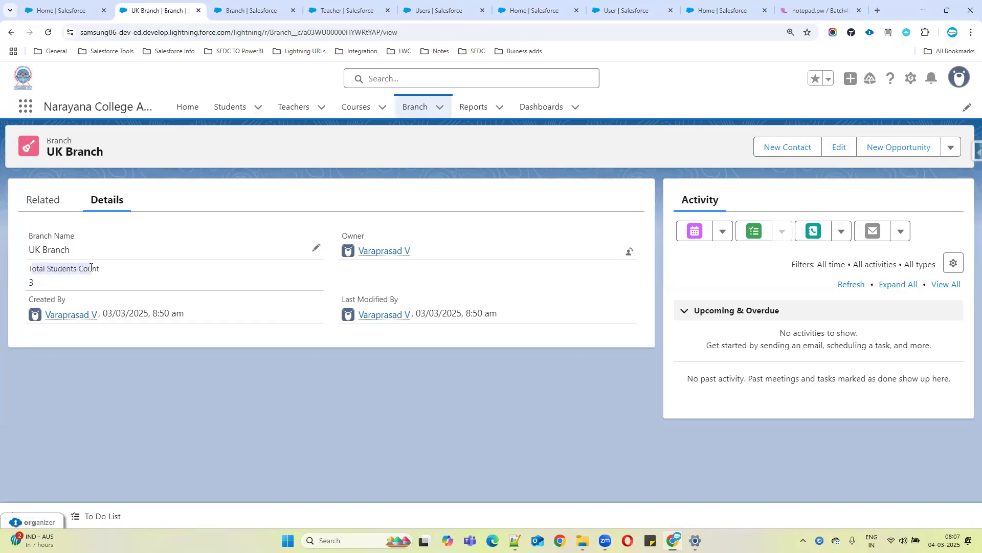
left_click(59, 201)
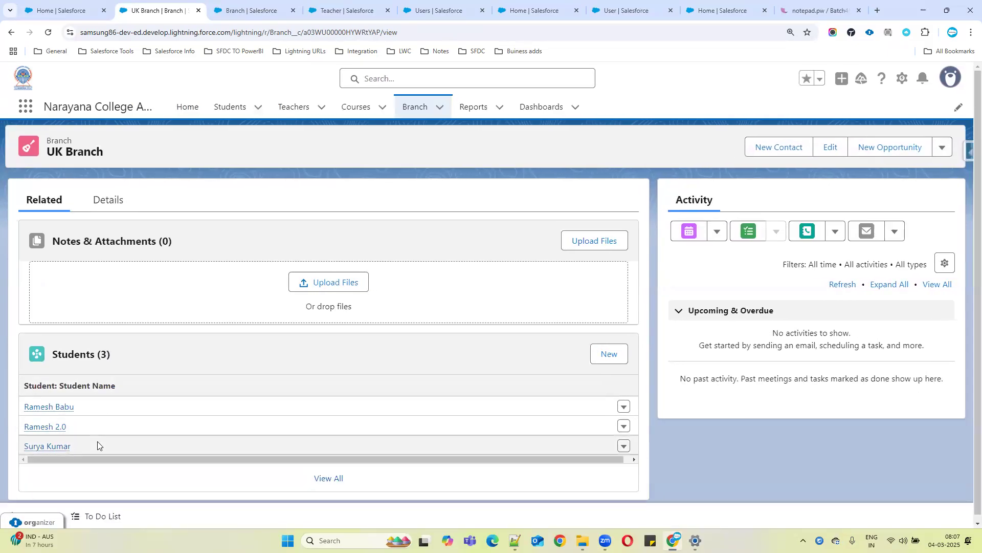
Return to the UK Branch record and review its Total Students Count on the details and related students
left_click(463, 112)
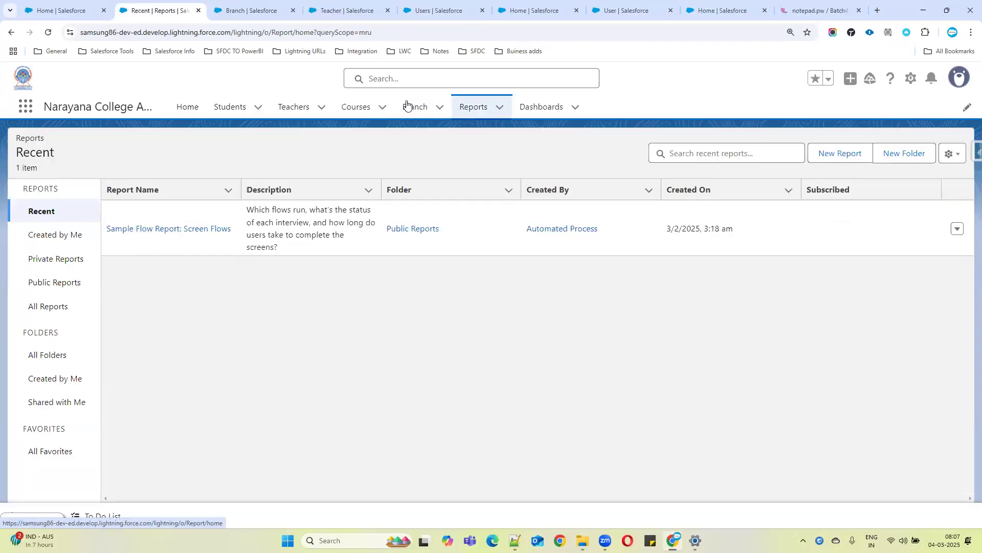
left_click(407, 105)
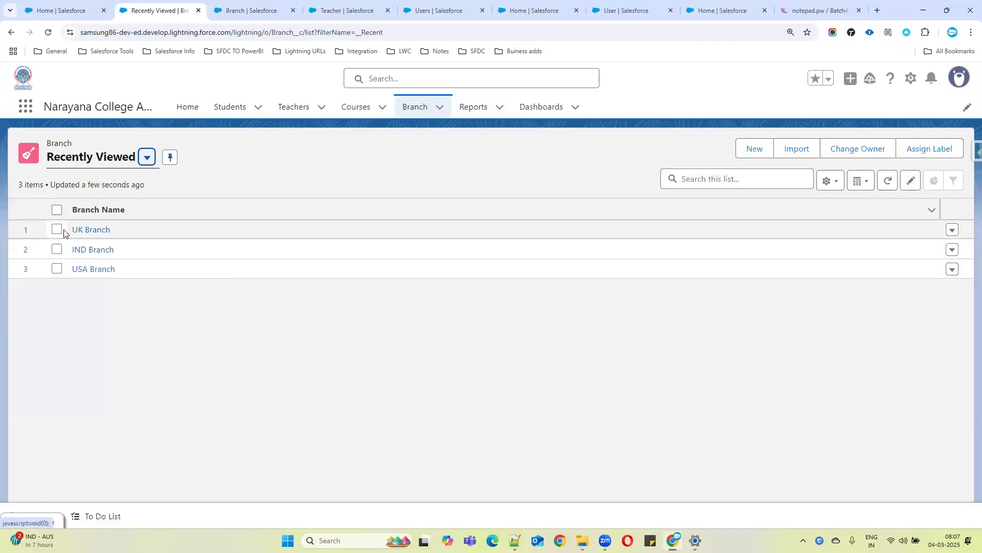
left_click(84, 230)
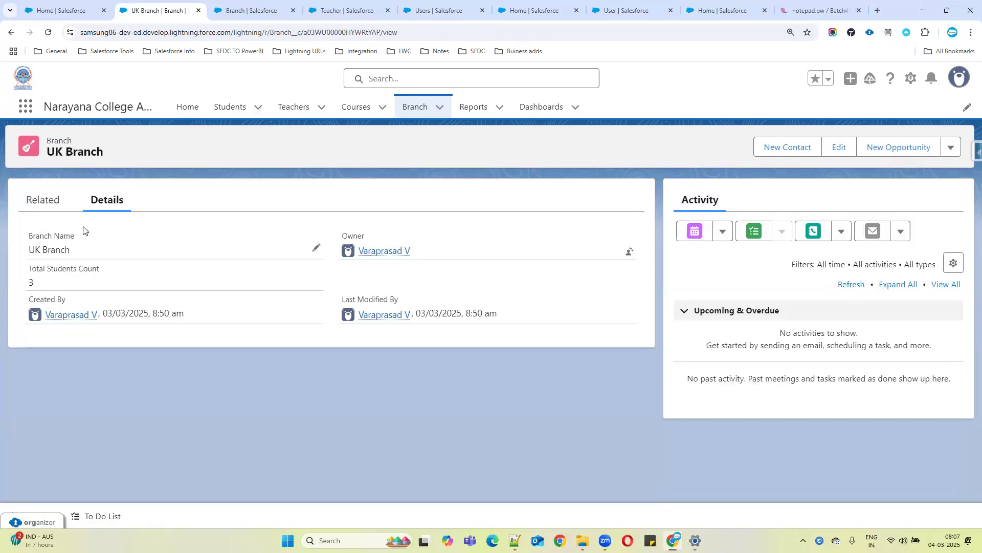
left_click(56, 204)
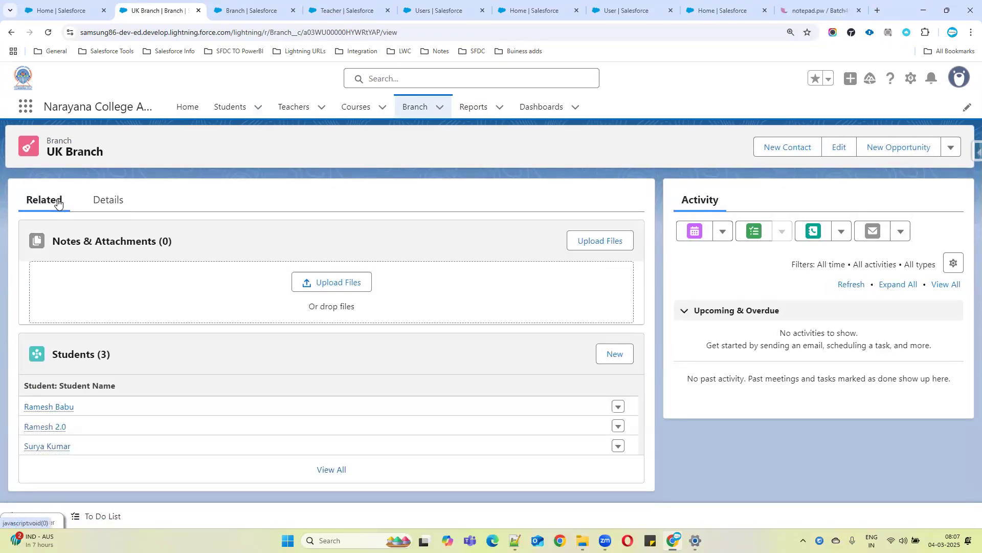
left_click(102, 204)
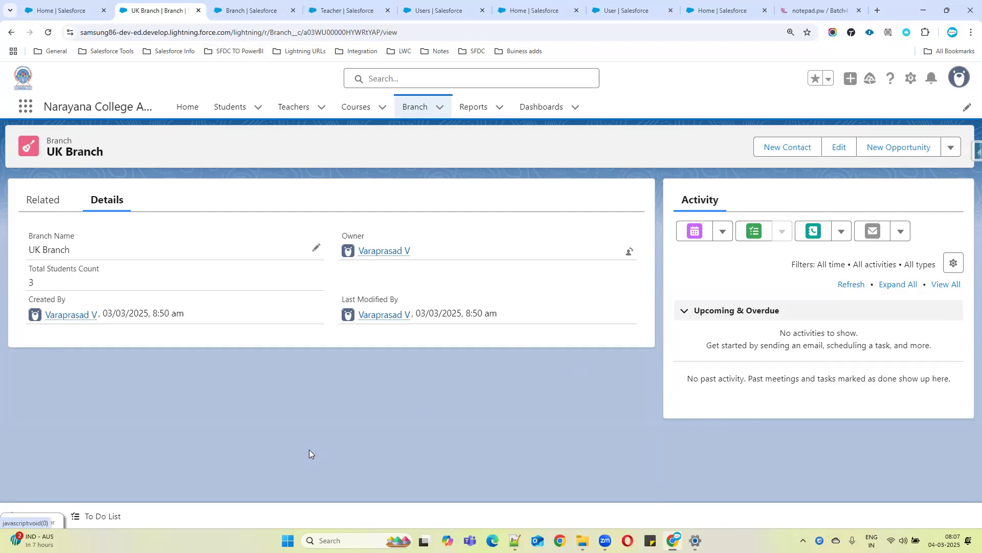
triple_click(64, 270)
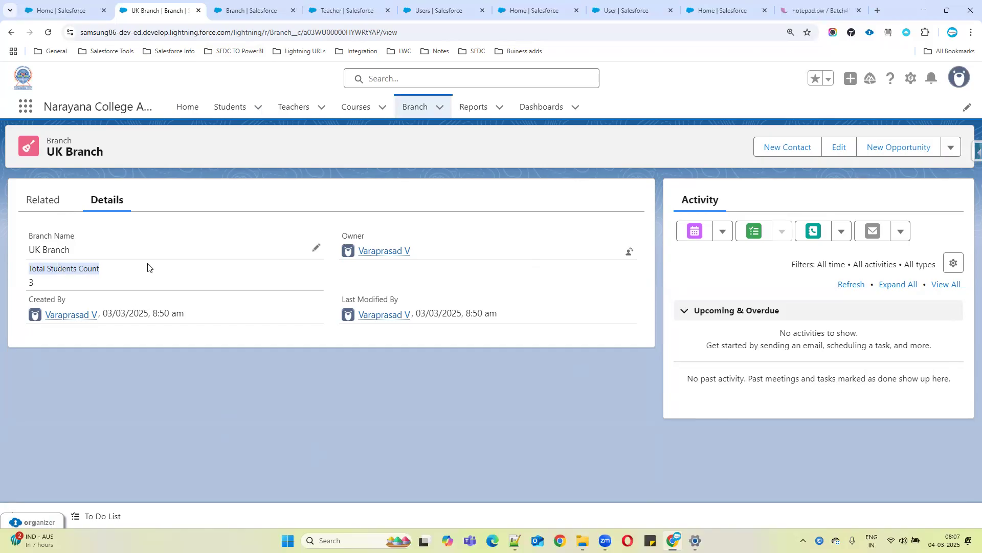
left_click(967, 153)
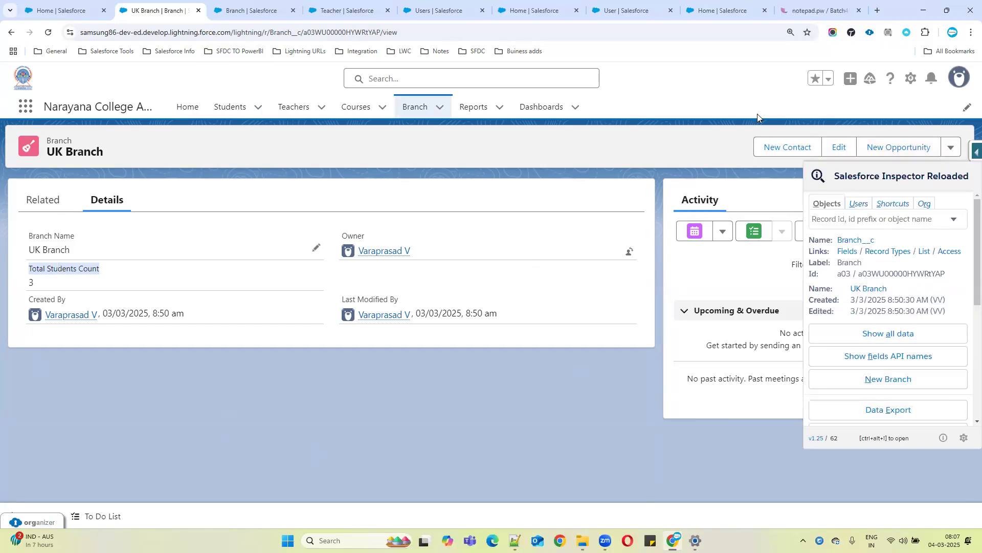
left_click(117, 263)
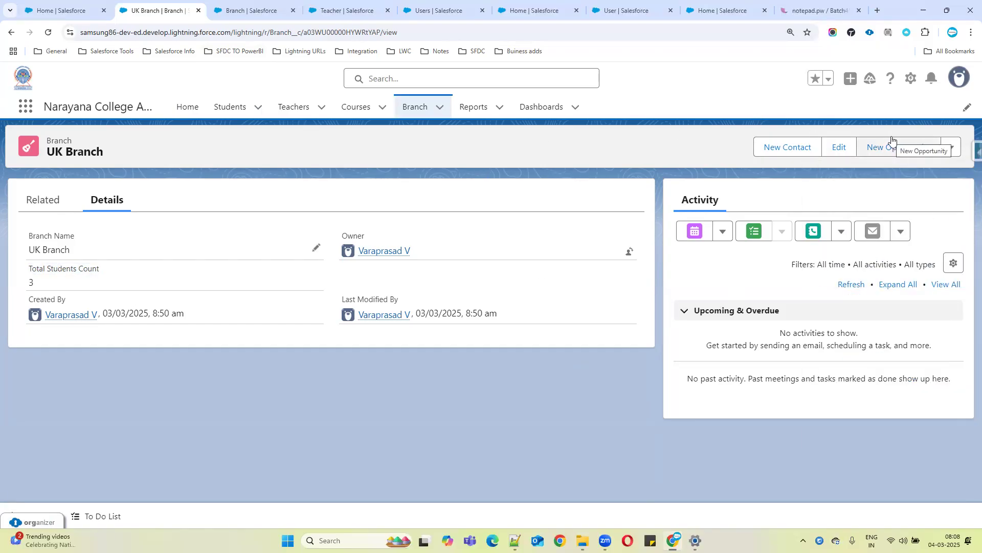
Start a new Roll-Up Summary field on the Branch object labelled Total fee with field name Total_fee
left_click(911, 79)
left_click(835, 264)
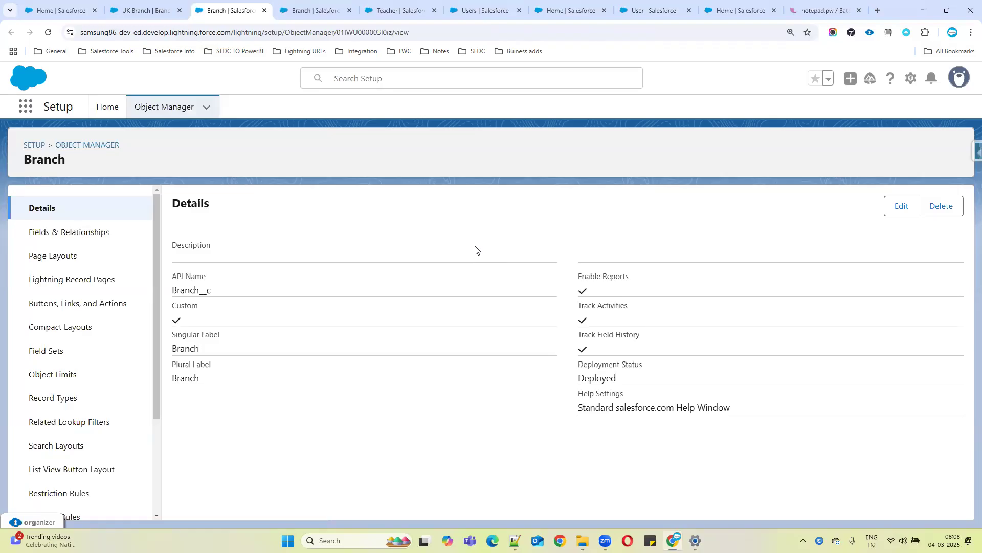
left_click(103, 239)
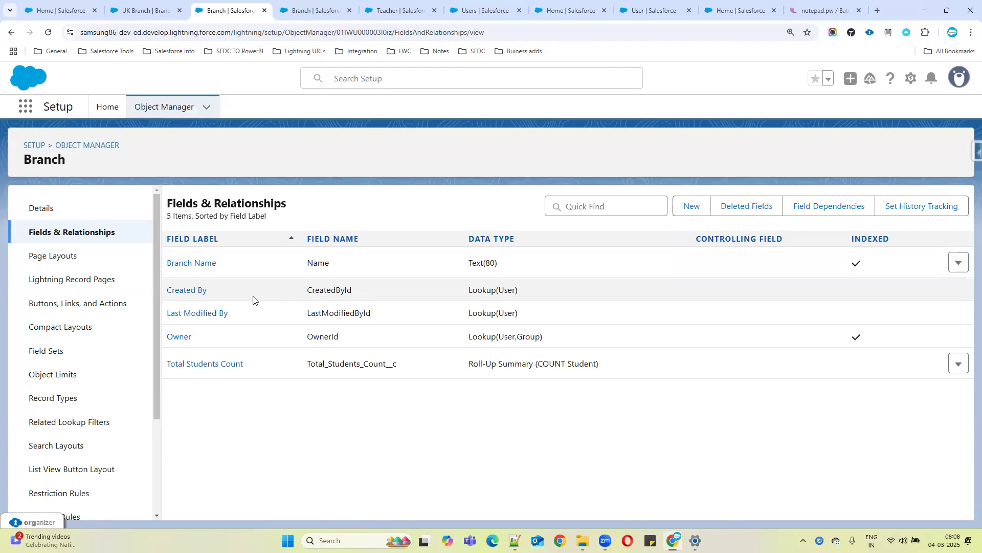
left_click(695, 206)
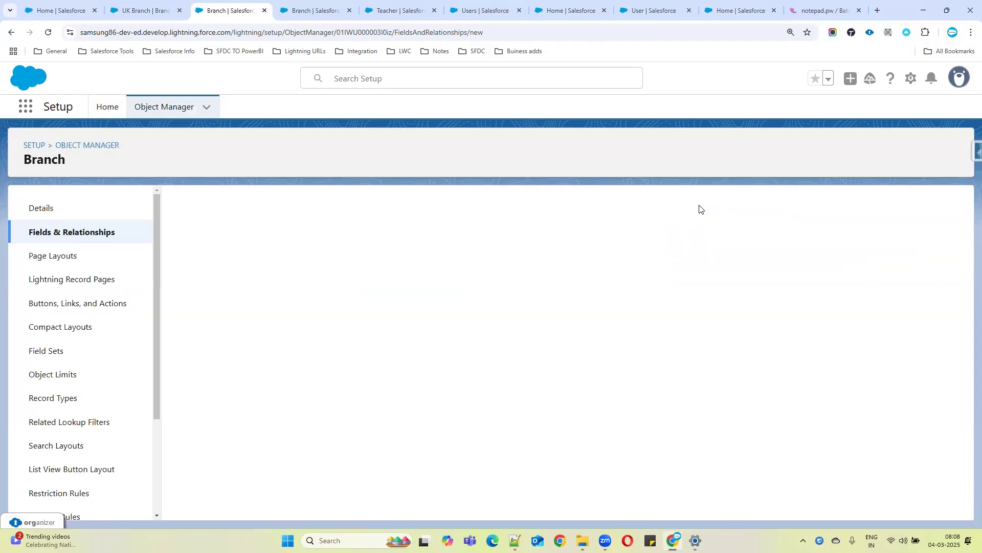
left_click(243, 413)
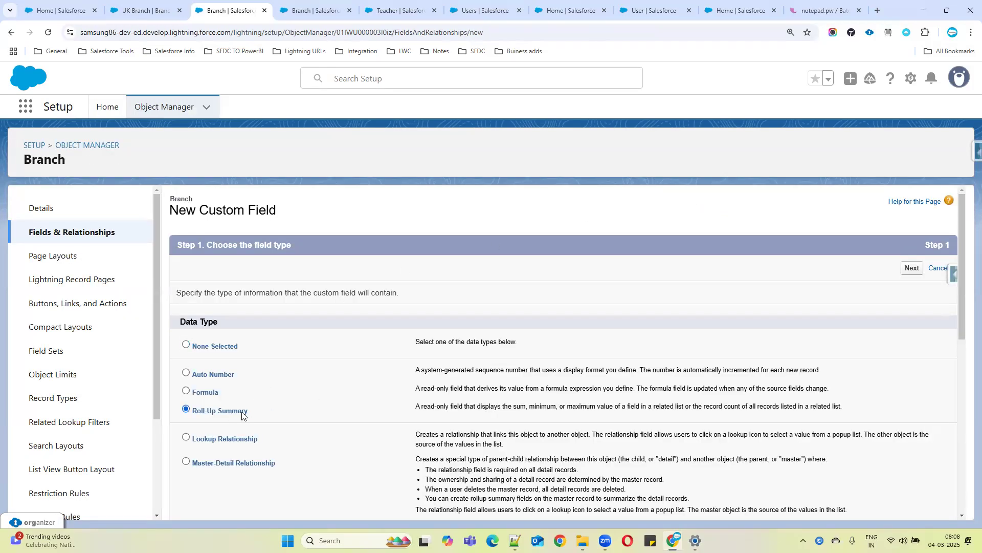
left_click(913, 268)
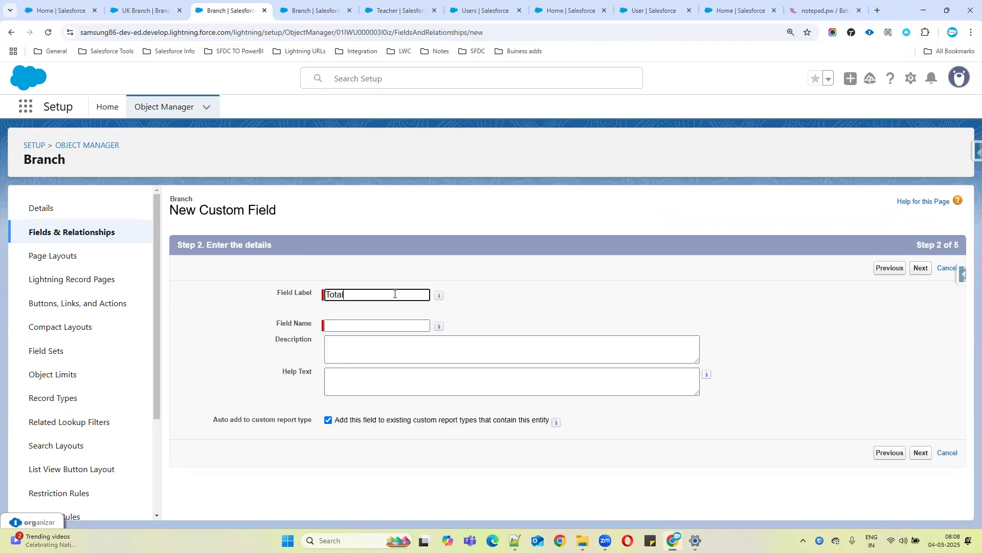
left_click(399, 328)
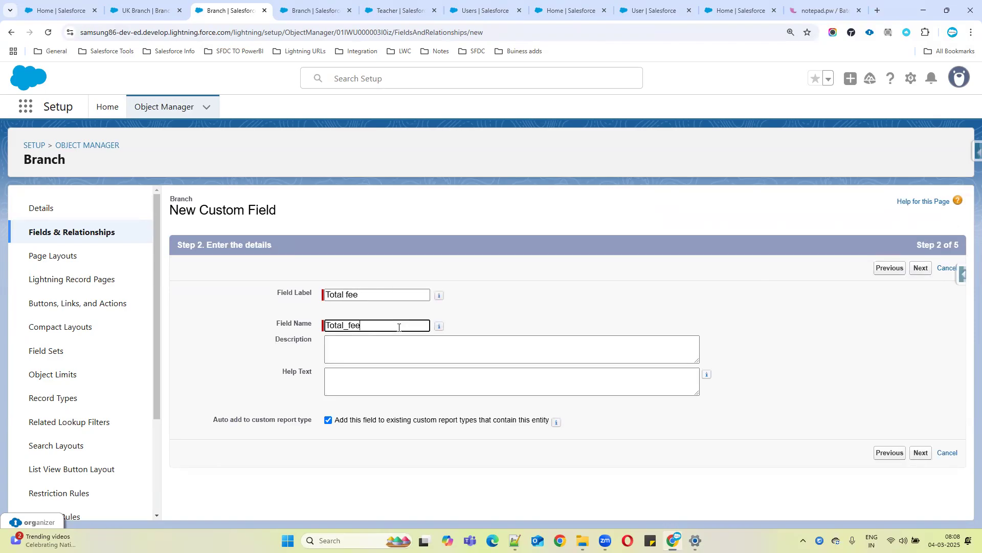
left_click(920, 452)
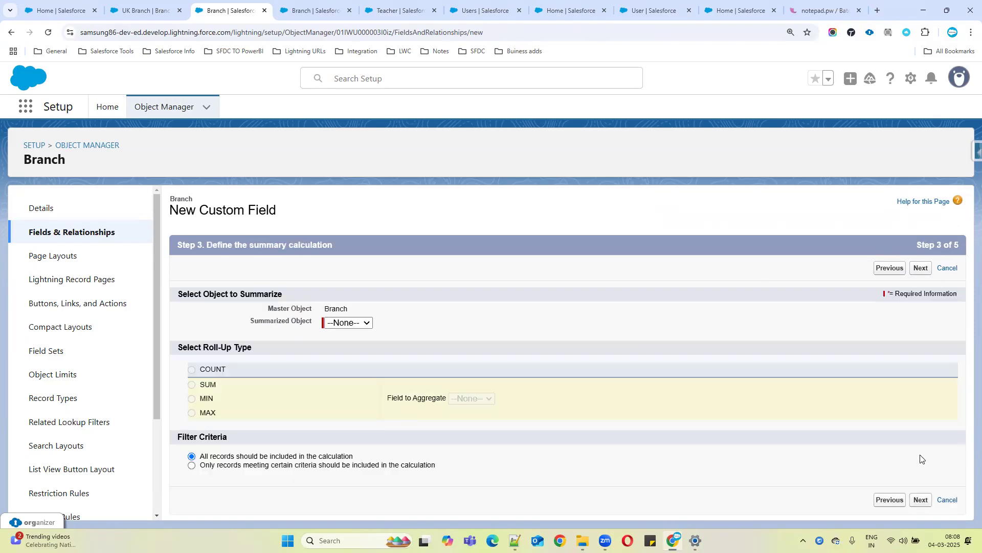
Summarize Students as a SUM of the Fee field, then save with default field-level security and Branch Layout
left_click(353, 323)
left_click(340, 347)
left_click(209, 387)
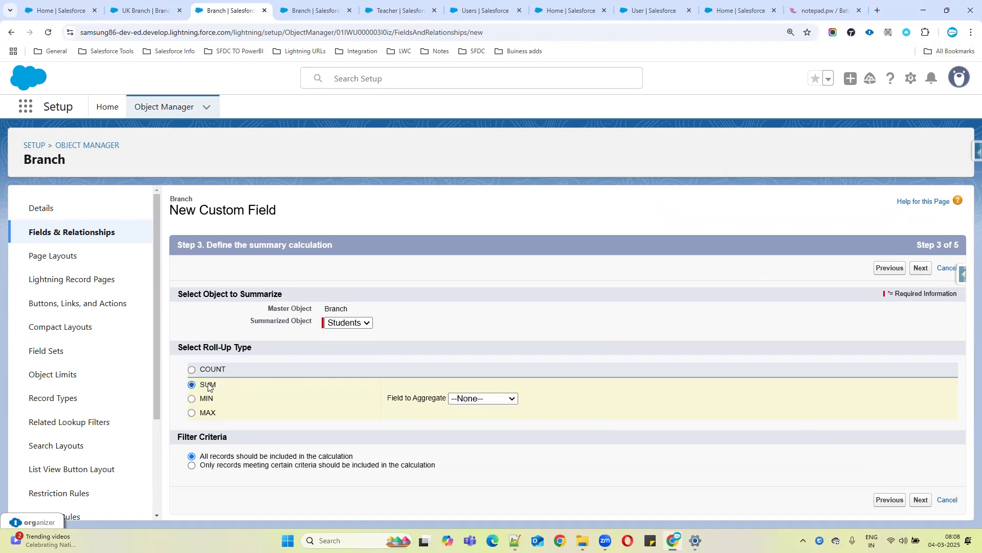
left_click(475, 399)
left_click(459, 426)
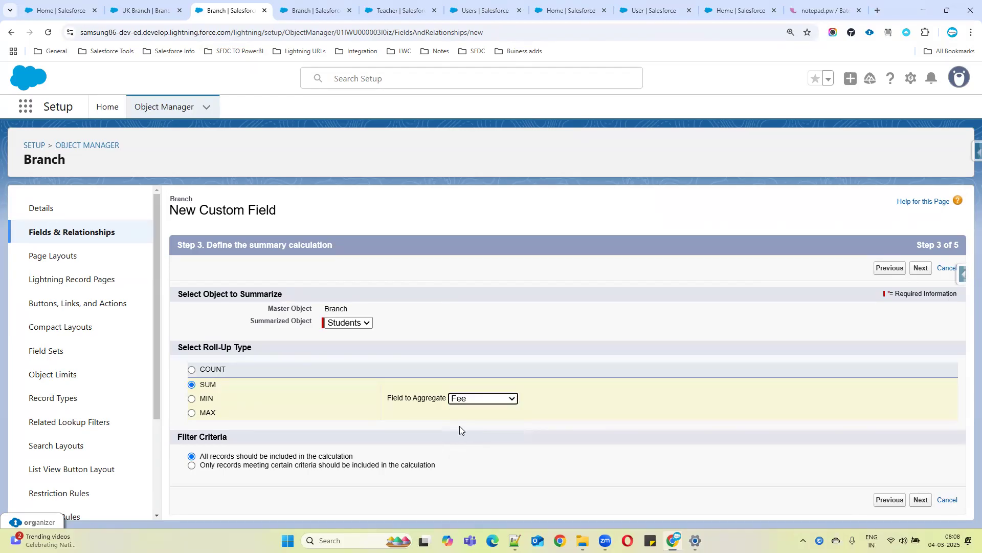
left_click(921, 501)
left_click(921, 502)
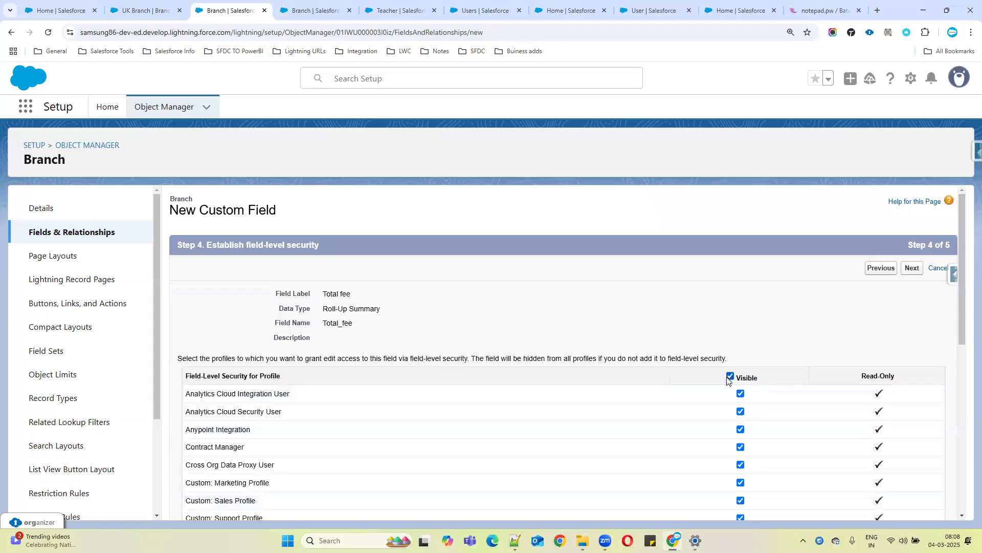
left_click(911, 268)
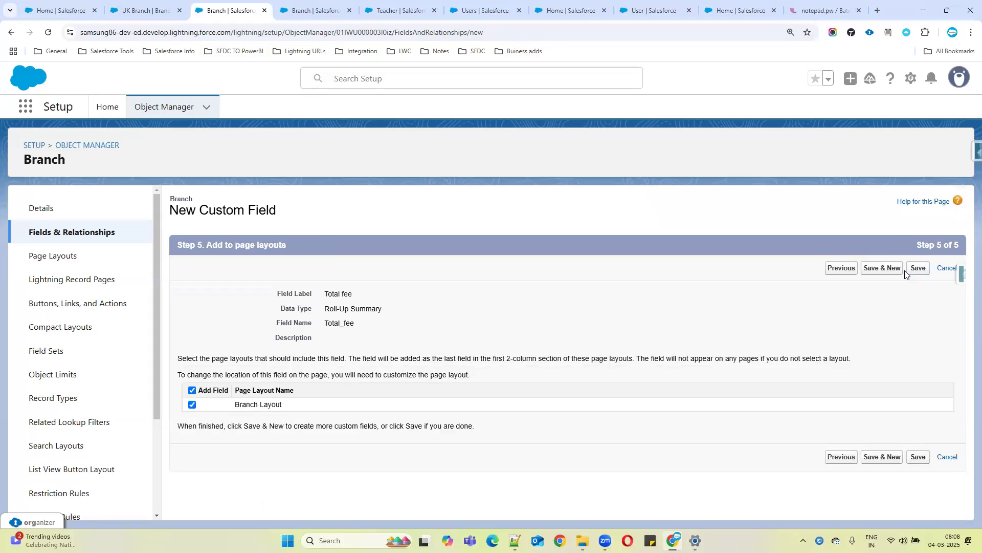
left_click(917, 457)
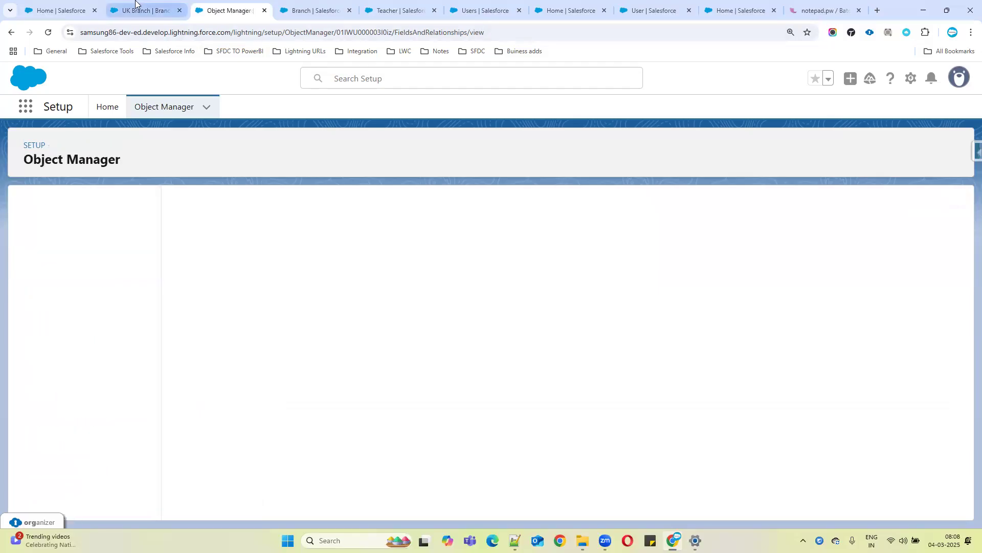
left_click(137, 10)
left_click(43, 200)
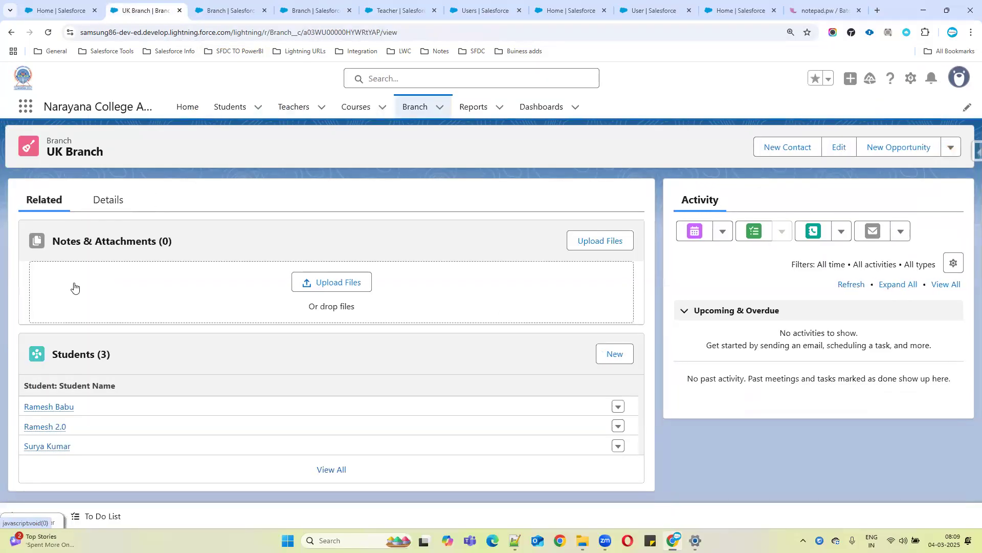
left_click(57, 408, "ctrl")
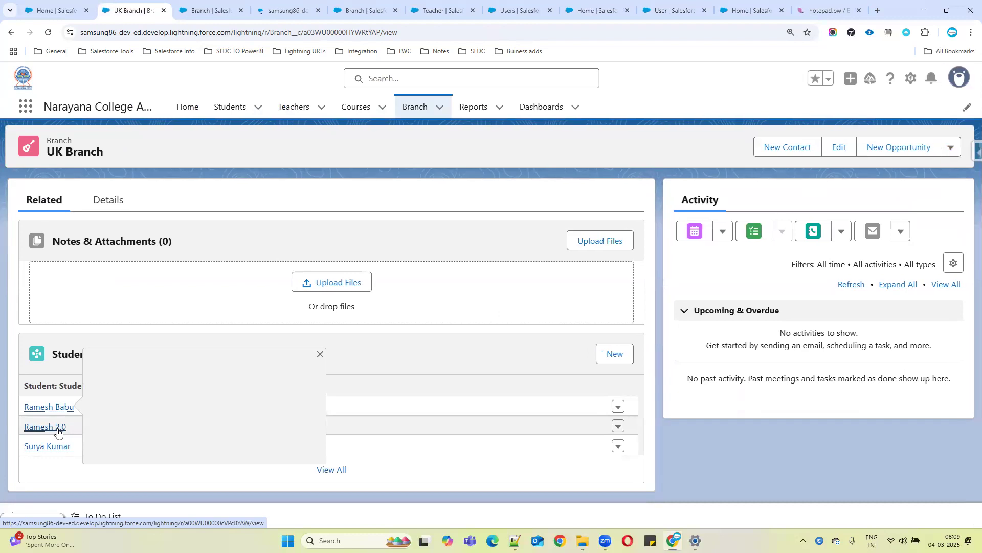
left_click(59, 429, "ctrl")
left_click(60, 446, "ctrl")
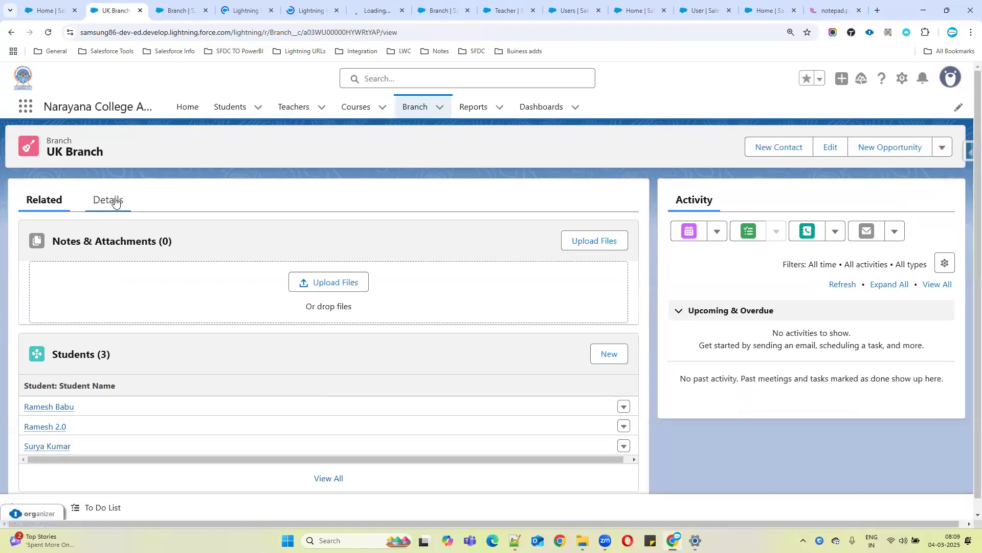
left_click(108, 199)
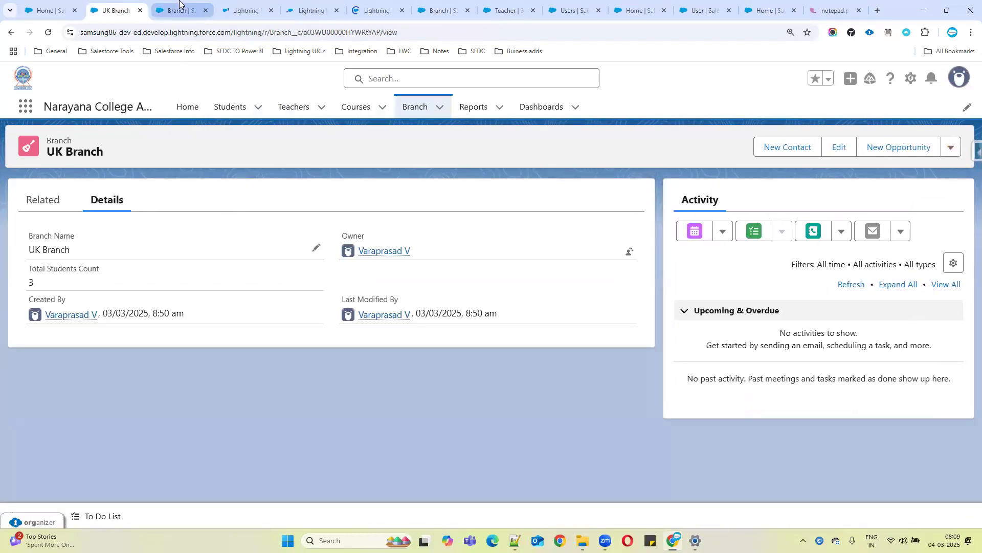
left_click(182, 10)
left_click(243, 4)
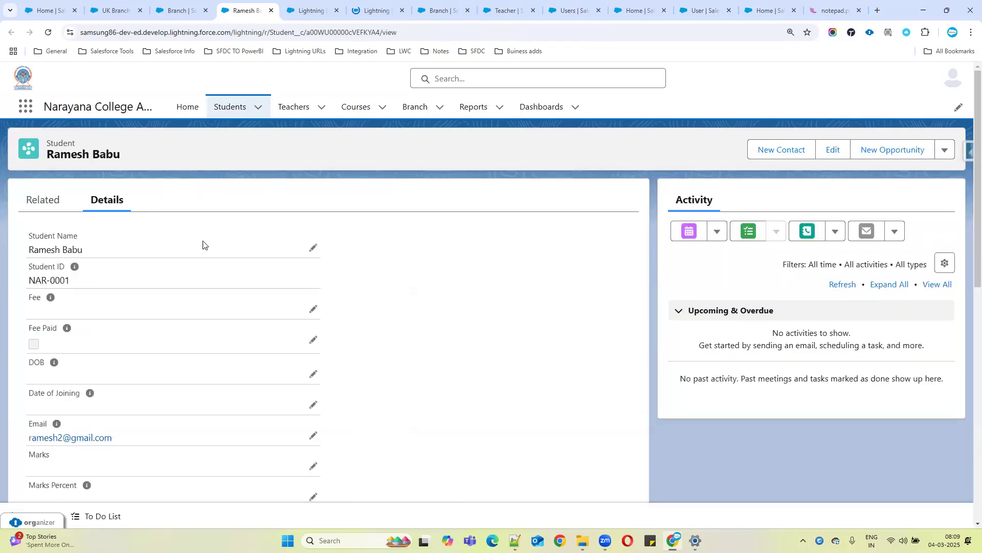
left_click(313, 309)
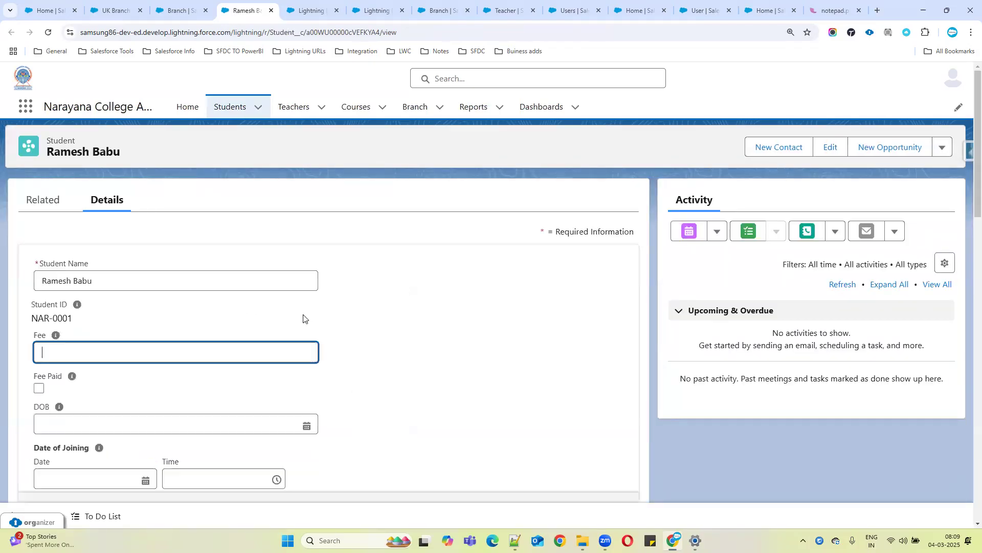
type("500")
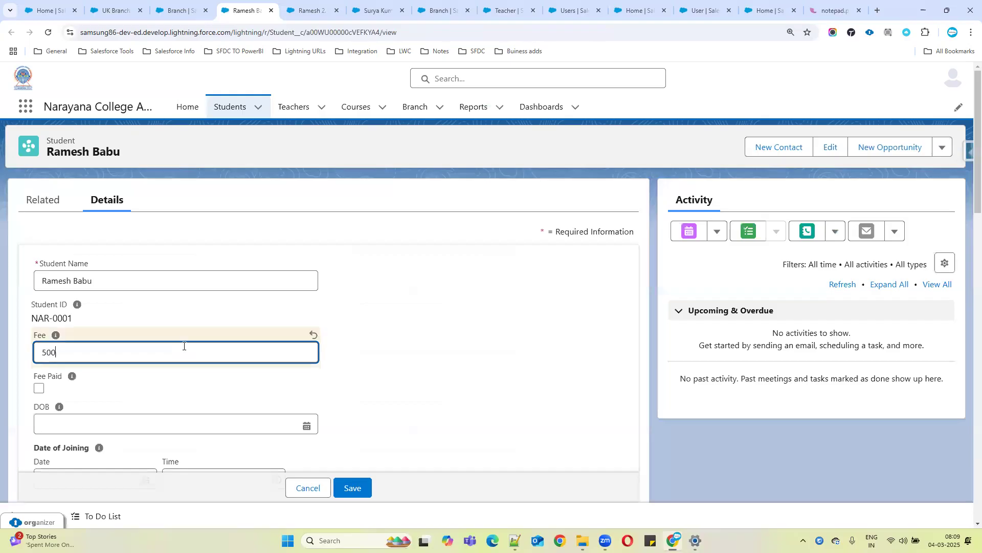
left_click(352, 490)
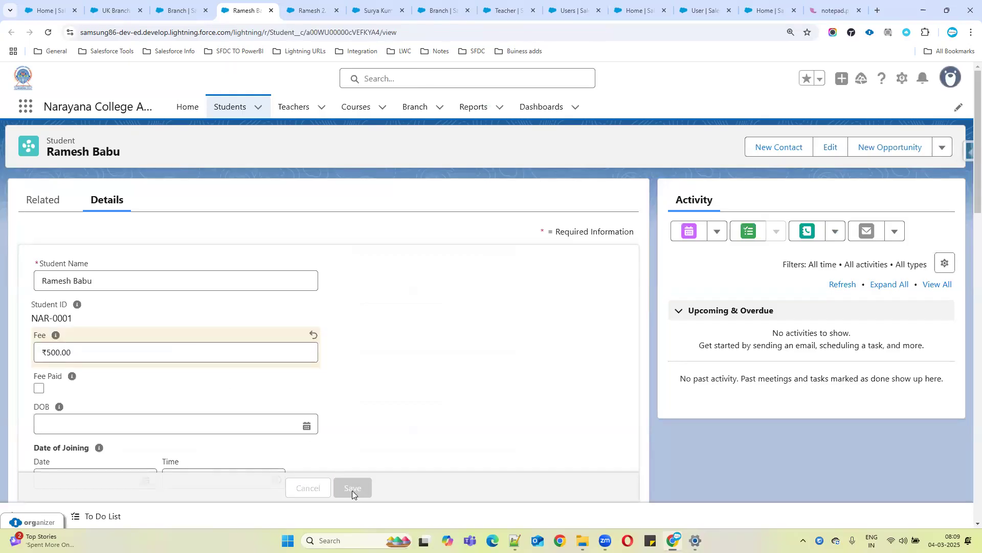
Switch to the Ramesh 2.0 student record, set its Fee to 2,000 and save
left_click(304, 6)
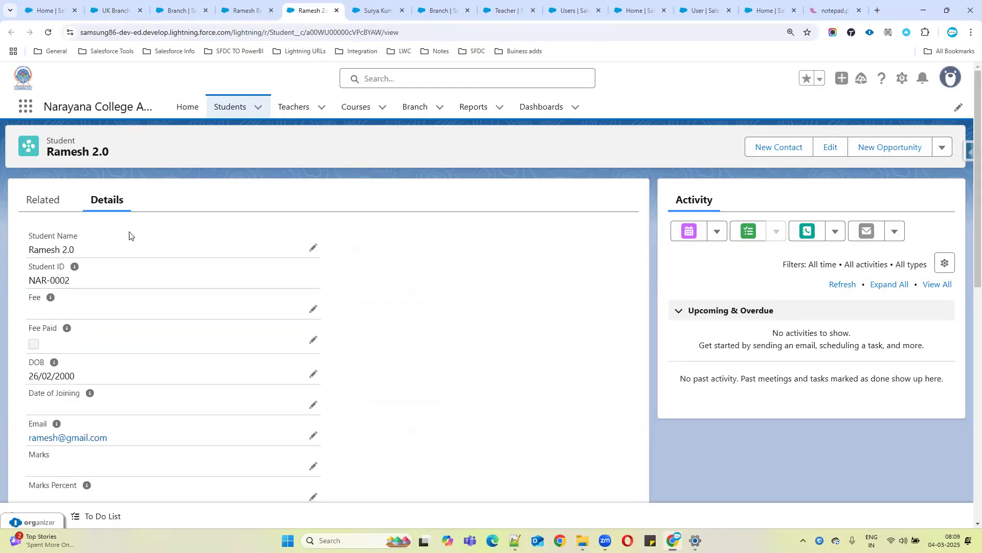
left_click(312, 309)
type("2")
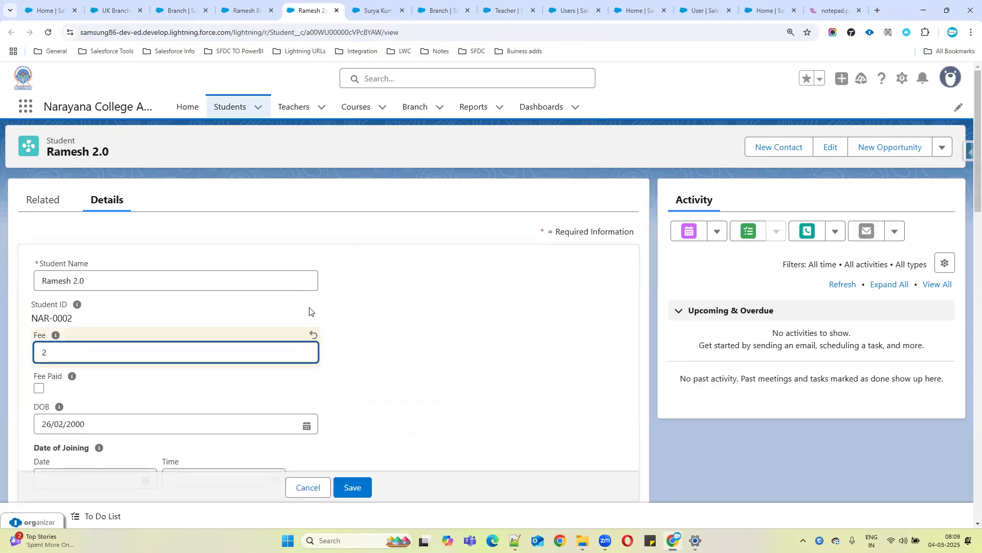
type(",000")
left_click(362, 487)
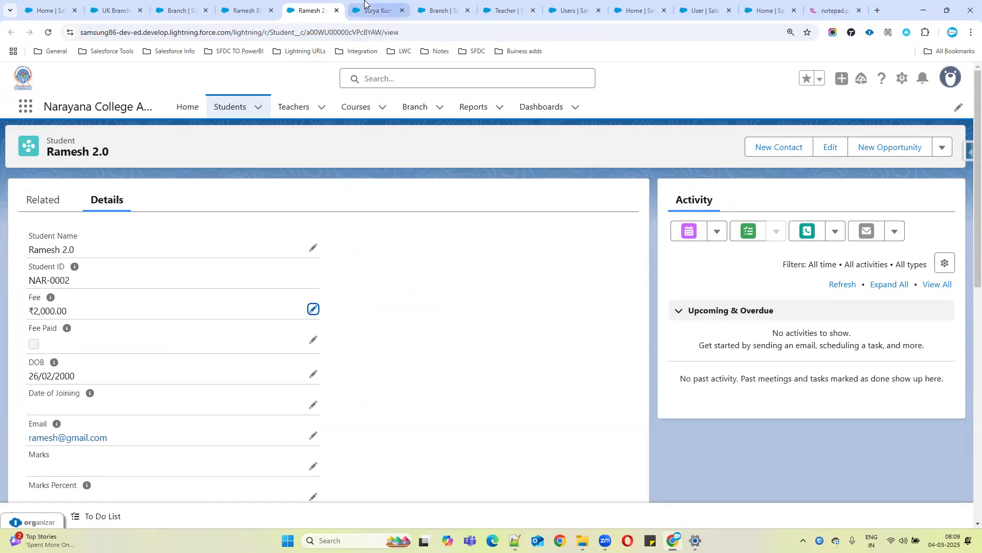
Switch to the third student record, set its Fee to 2,500 and save
left_click(364, 5)
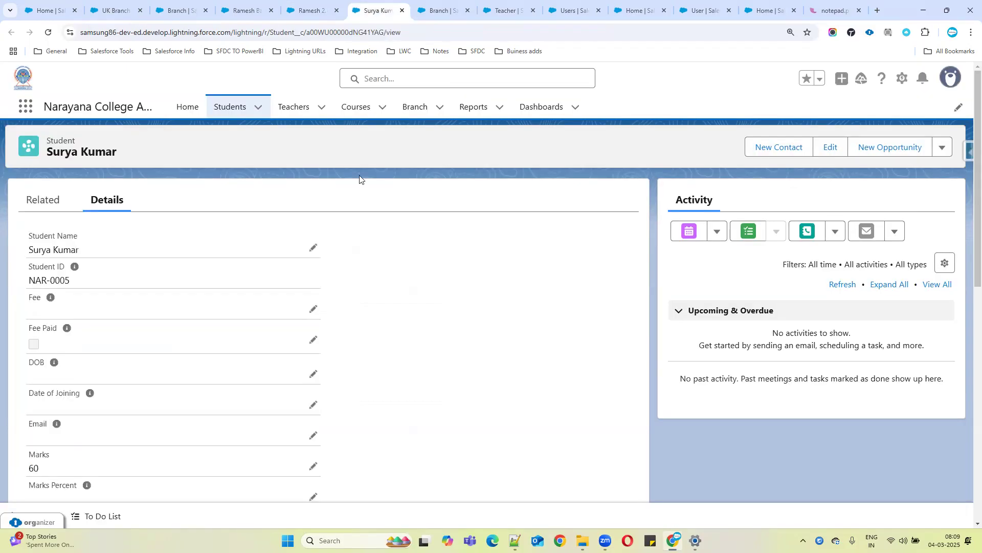
left_click(313, 309)
type("2500")
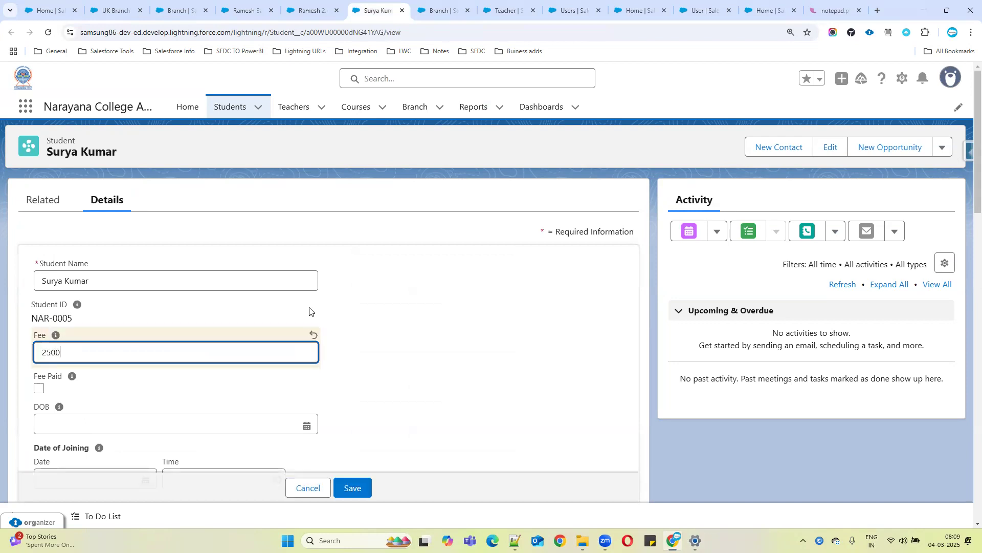
left_click(352, 487)
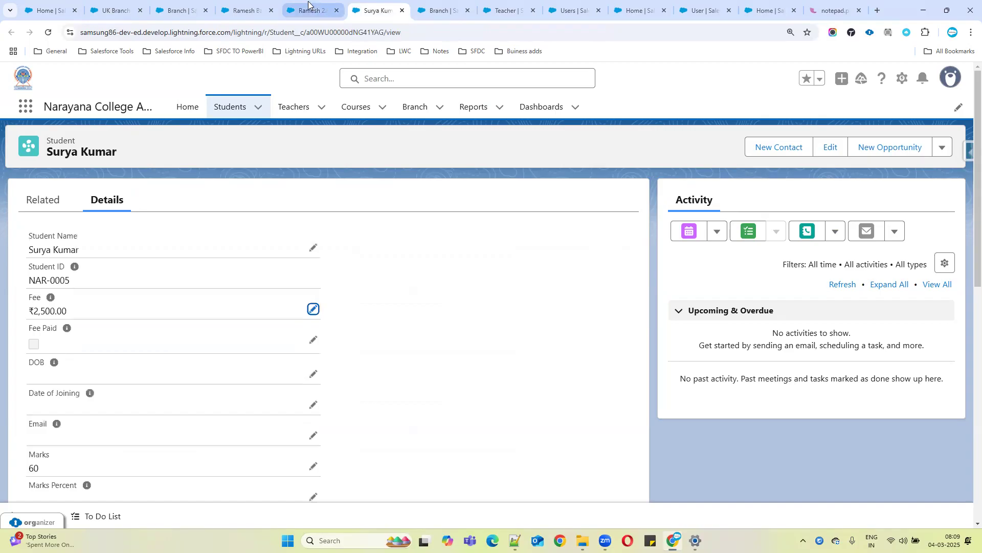
Open the UK Branch record's edit dialog to review Total Students Count and Total fee, then save the branch
left_click(194, 3)
left_click(117, 10)
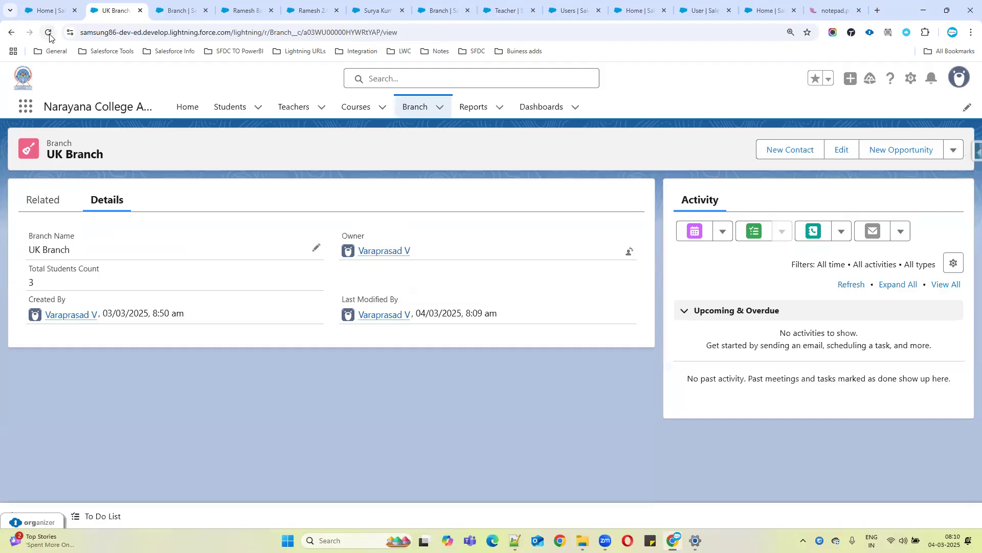
left_click(843, 147)
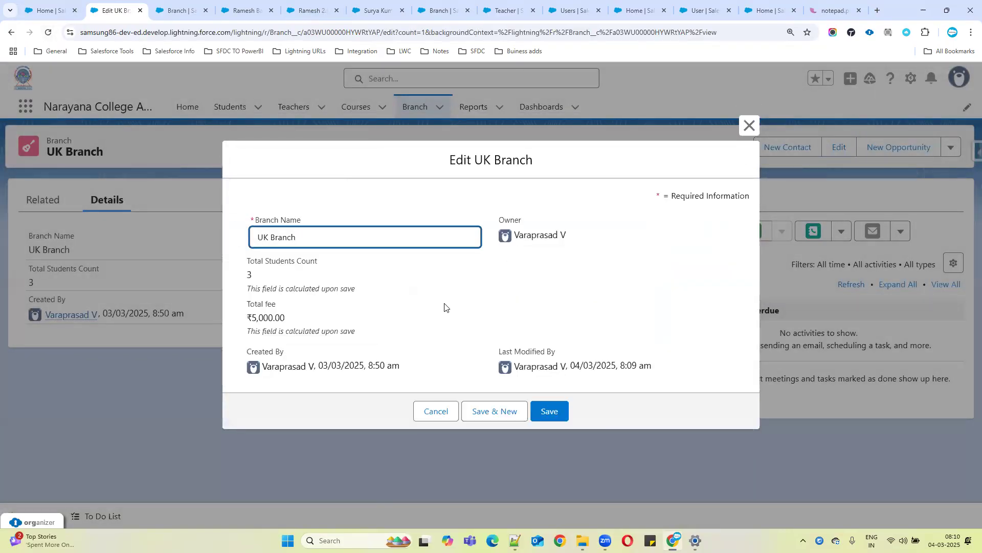
left_click_drag(247, 317, 436, 309)
left_click(437, 306)
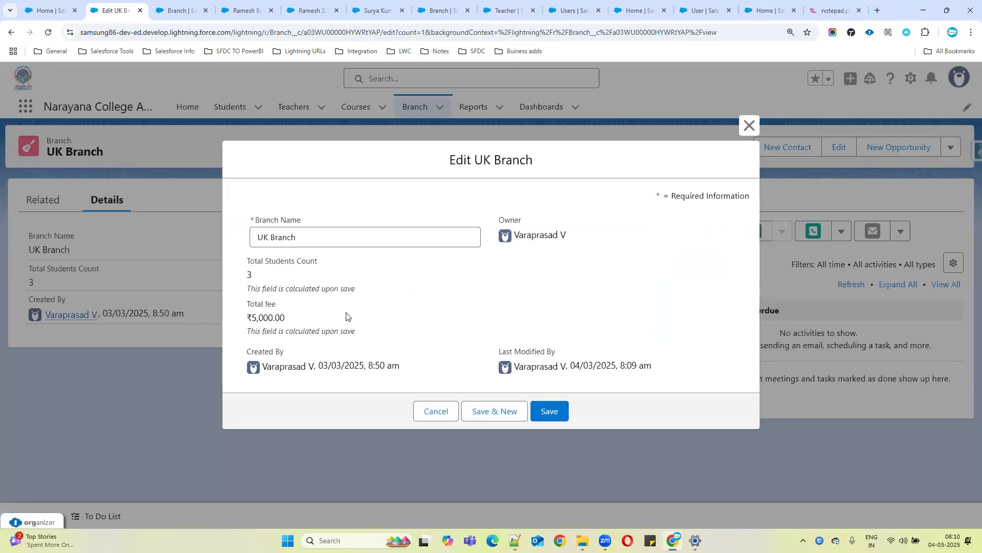
left_click_drag(257, 290, 360, 291)
left_click_drag(248, 331, 392, 336)
left_click_drag(248, 289, 369, 334)
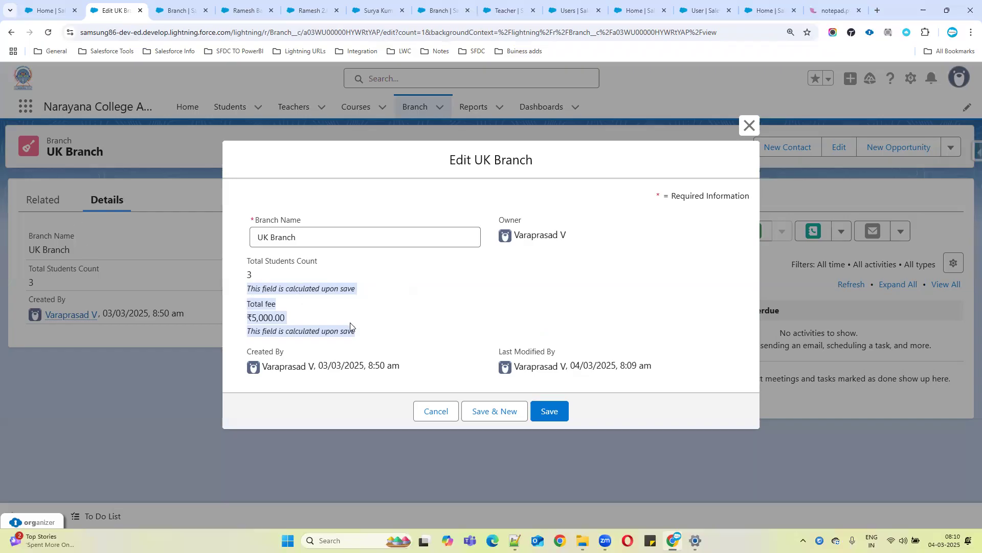
left_click(550, 412)
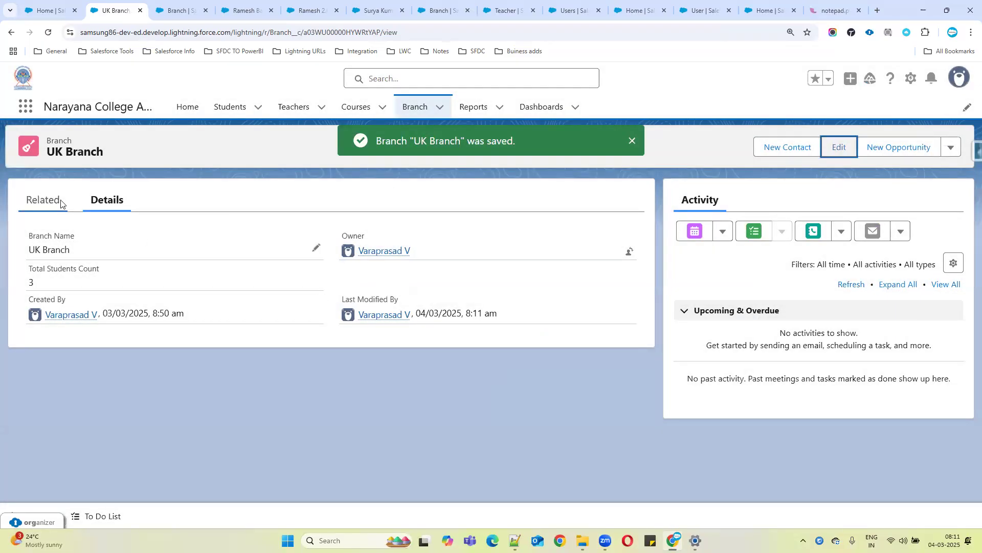
Create a new UK Branch student with the student's full name, Fee 1000 and Course MCA, and save it
left_click(61, 204)
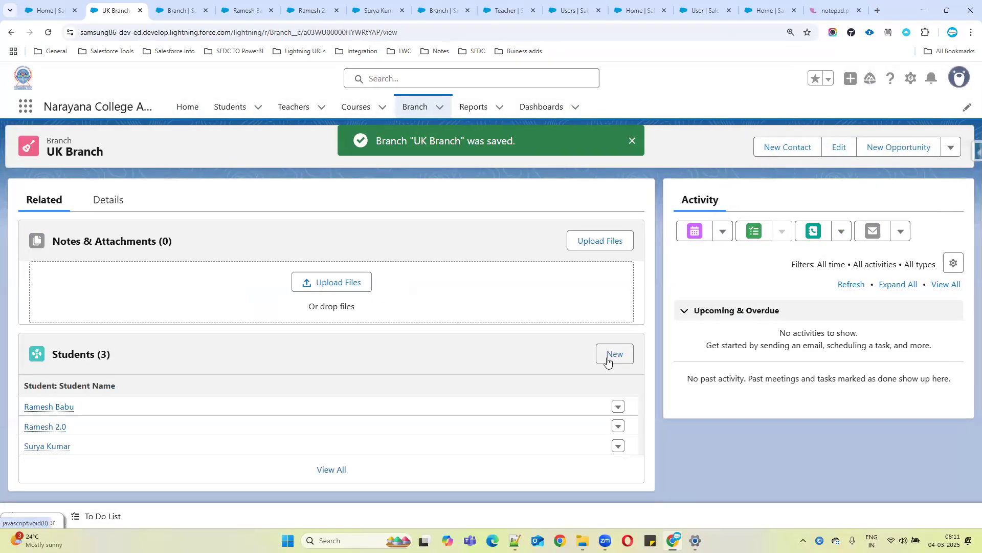
left_click(607, 358)
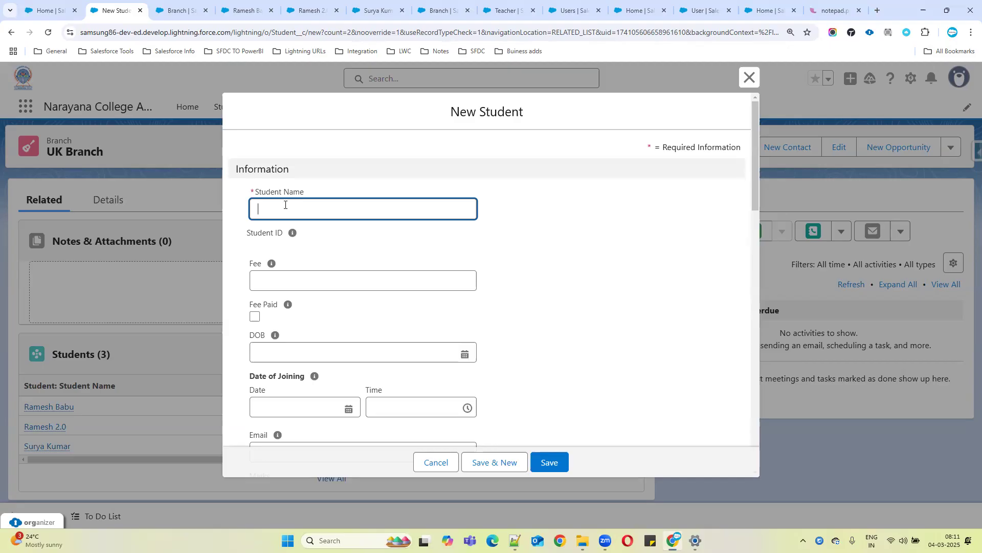
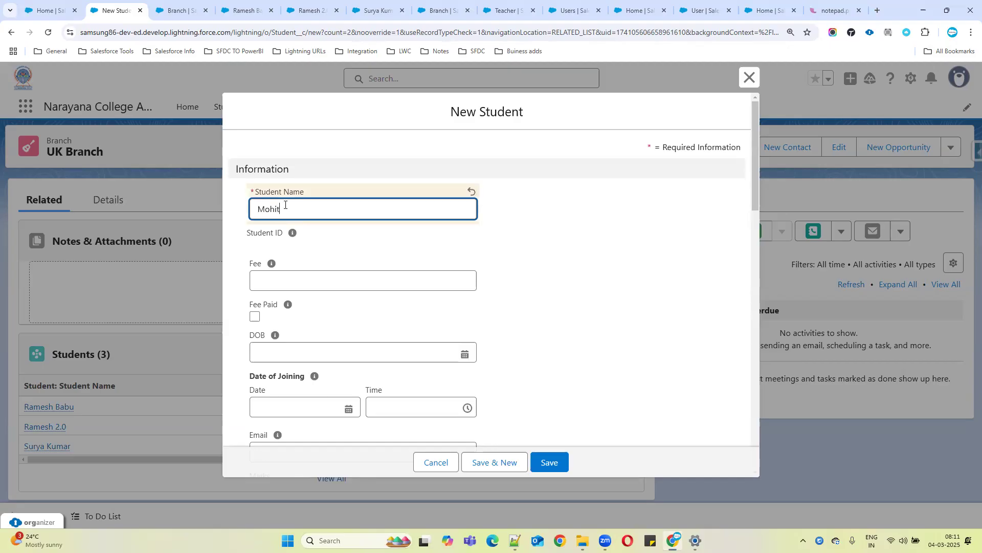
left_click(319, 281)
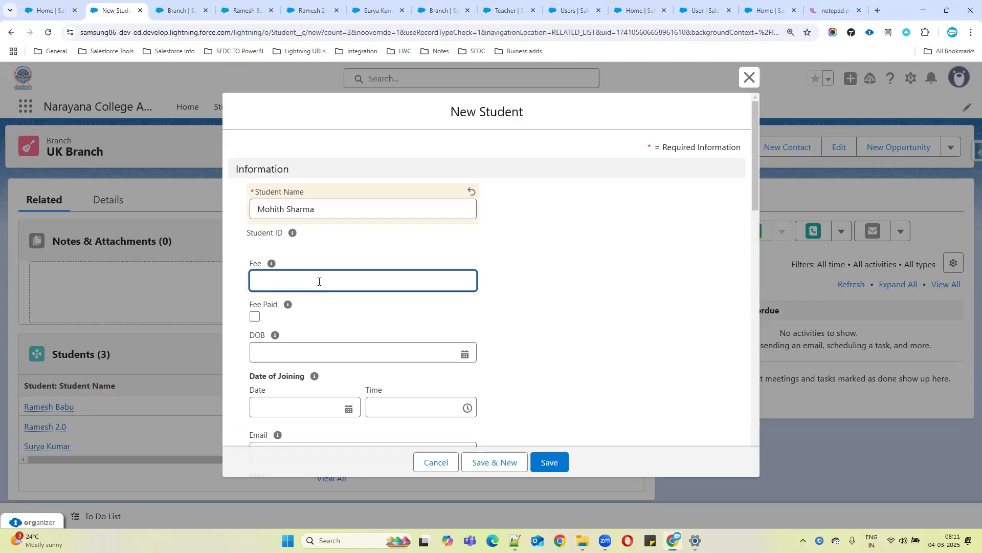
type("1000")
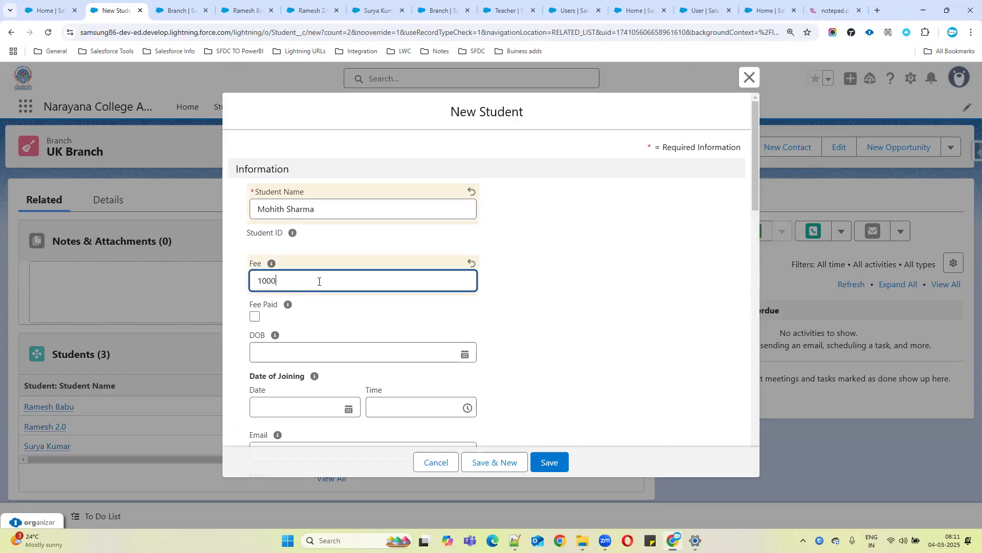
scroll(313, 288, "down", 6)
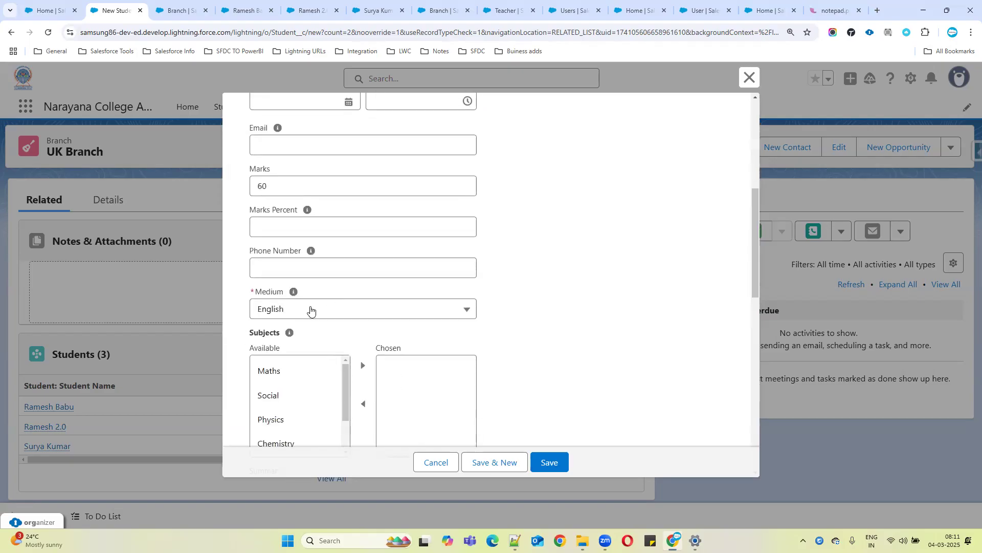
scroll(409, 312, "down", 10)
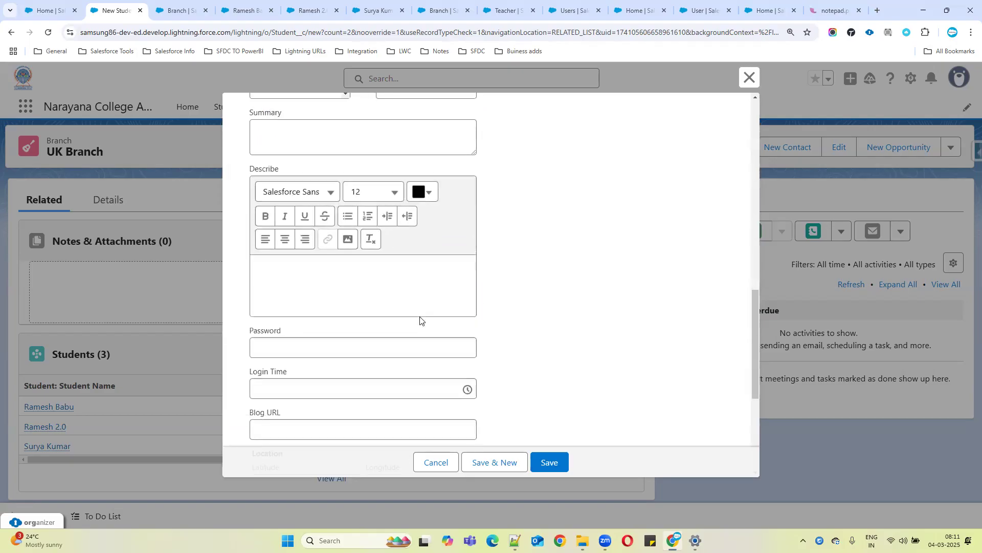
scroll(418, 319, "down", 3)
left_click(278, 367)
left_click(287, 420)
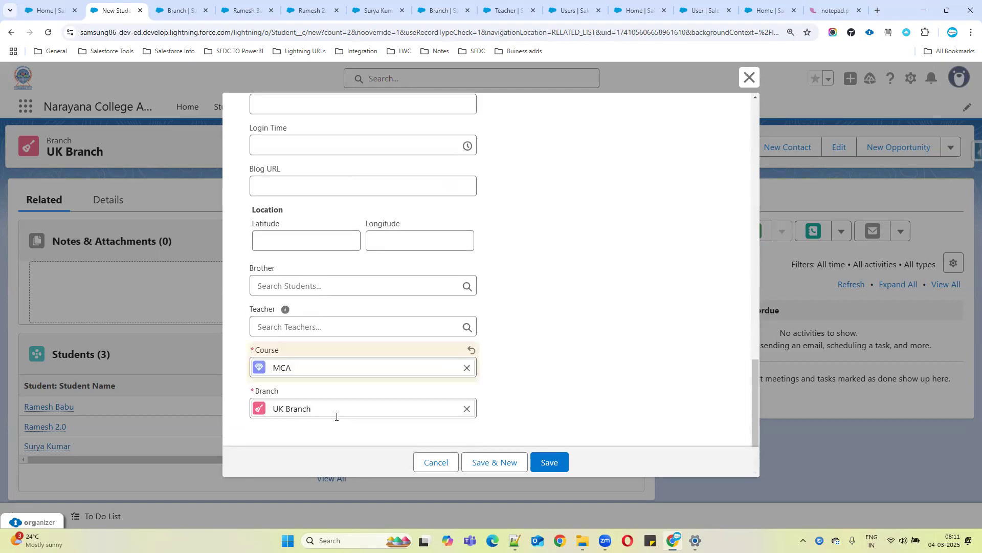
left_click(552, 463)
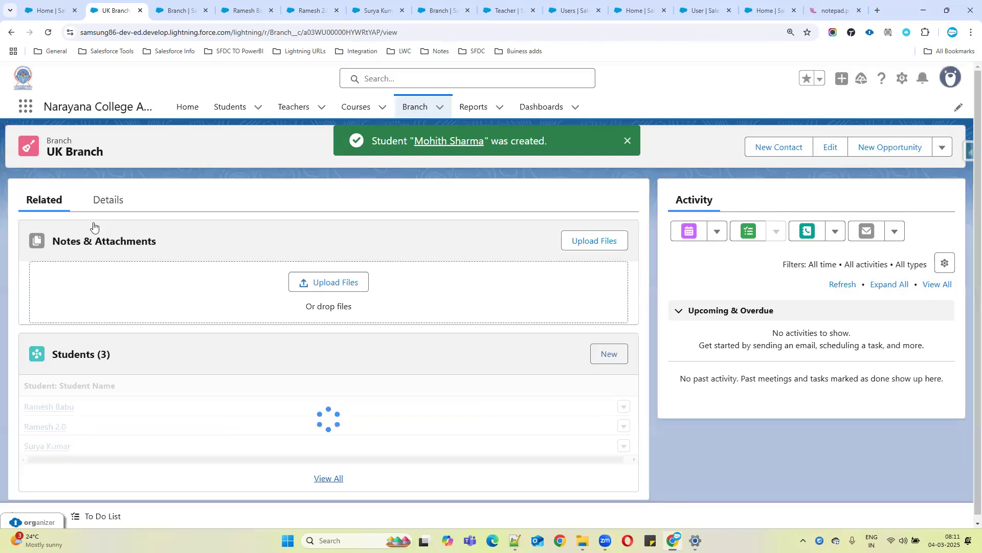
Review the UK Branch's Total Students Count and Total fee in its details and edit dialog, then close the dialog
left_click(106, 204)
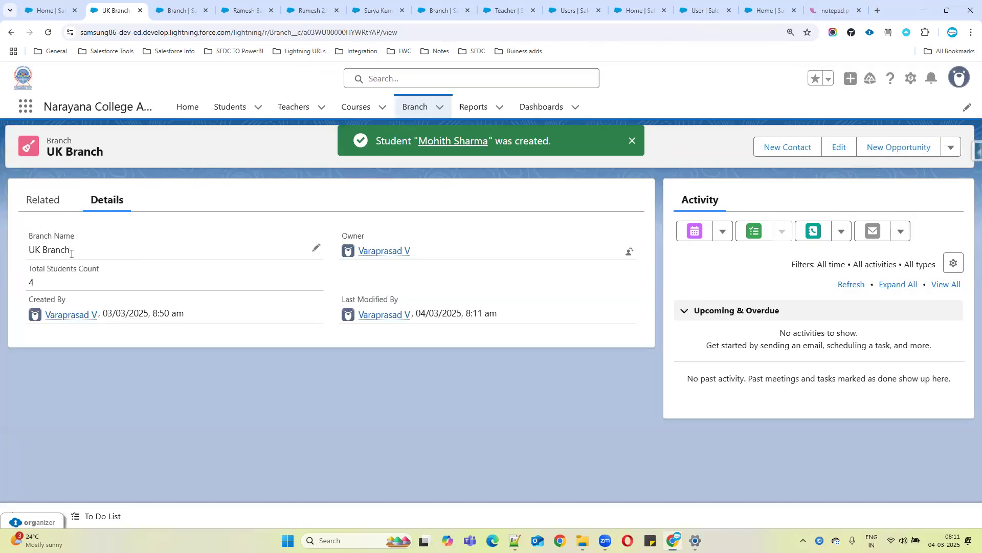
left_click_drag(20, 272, 51, 285)
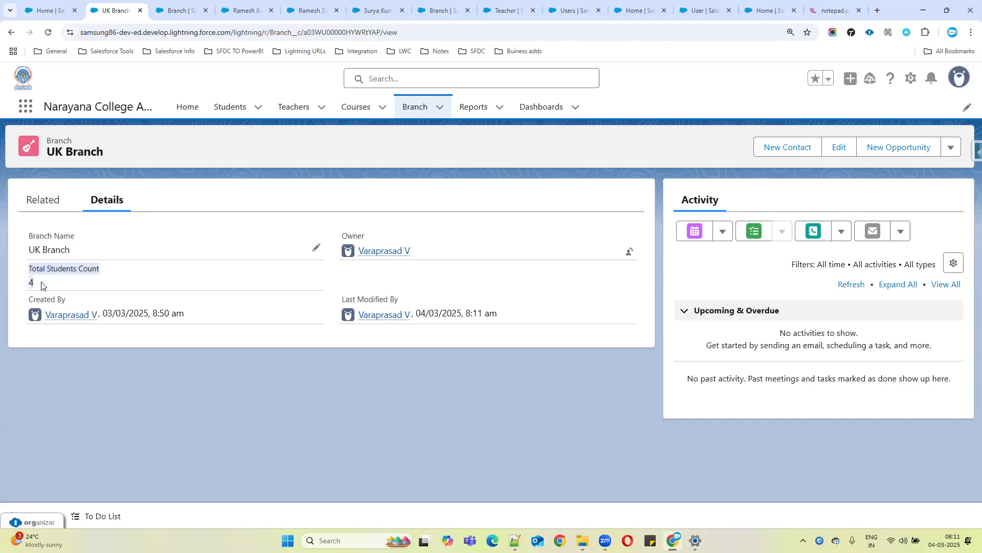
left_click(47, 35)
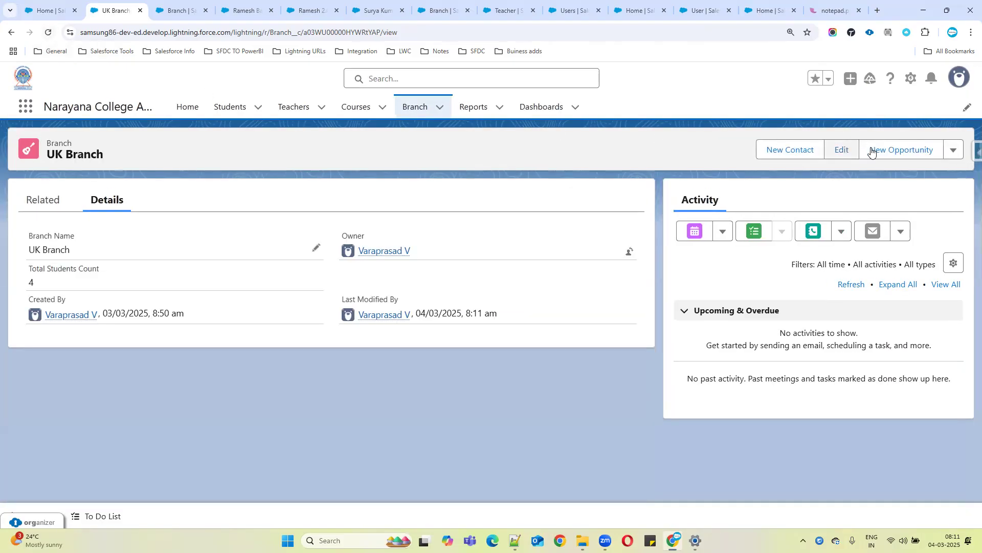
left_click(838, 148)
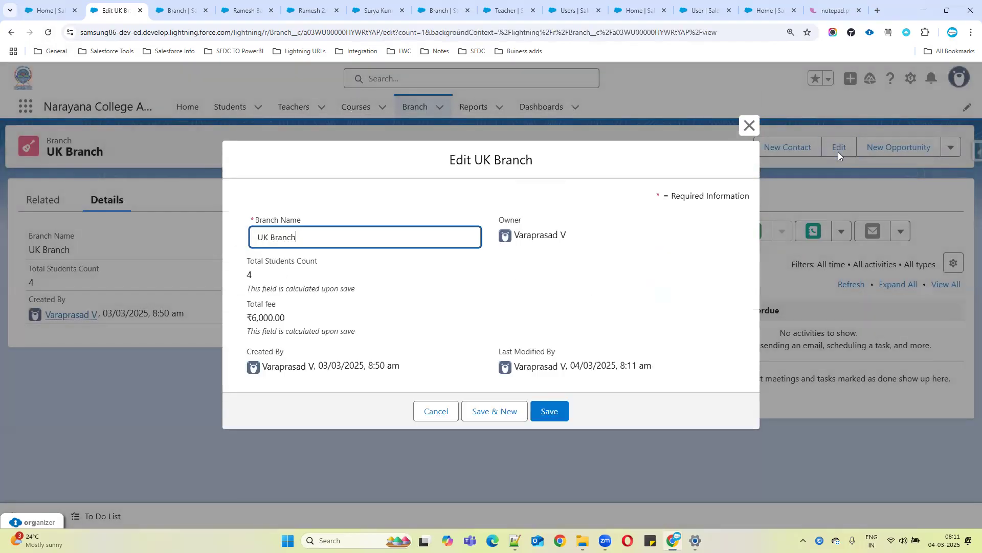
left_click_drag(249, 322, 399, 330)
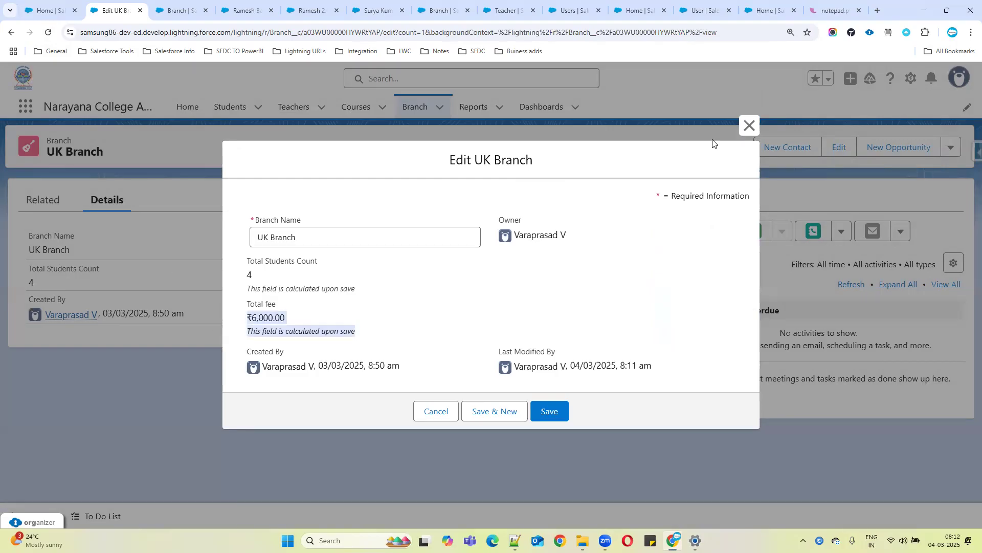
left_click(748, 126)
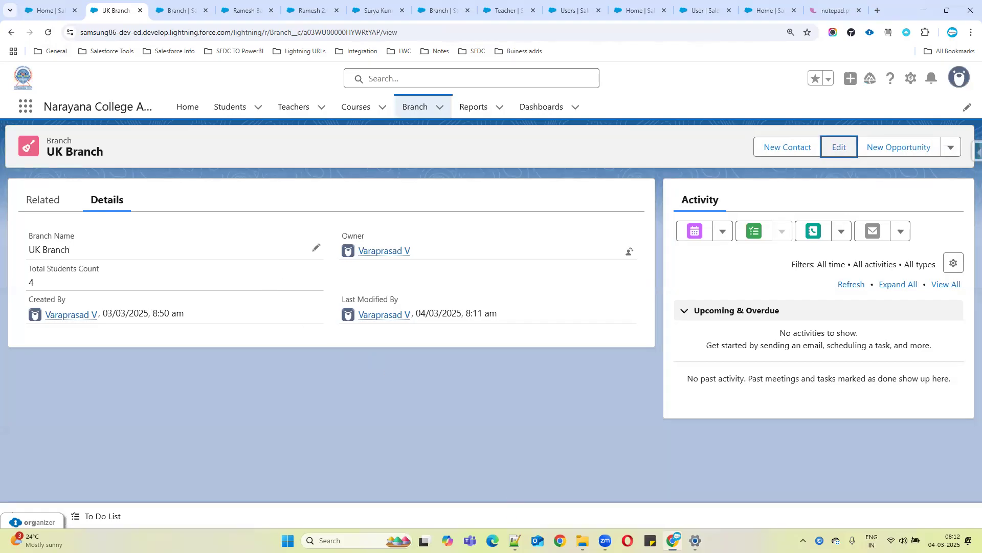
Switch to Notepad++ and add the notes 'Who Got Max Marks' and 'Got Min Marks' below the roll-up notes
key("alt+Tab")
left_click(172, 146)
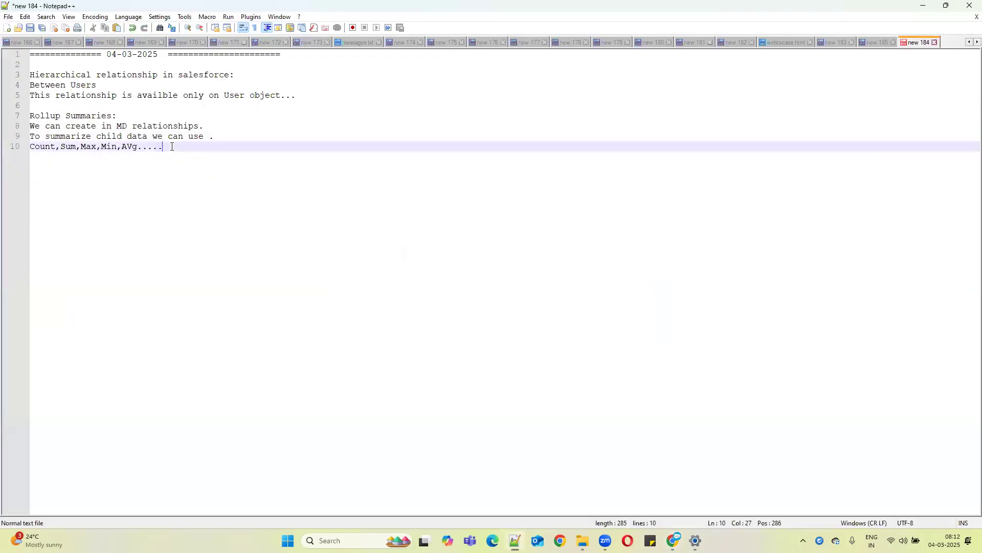
key("Return")
key("Return")
type("Who ")
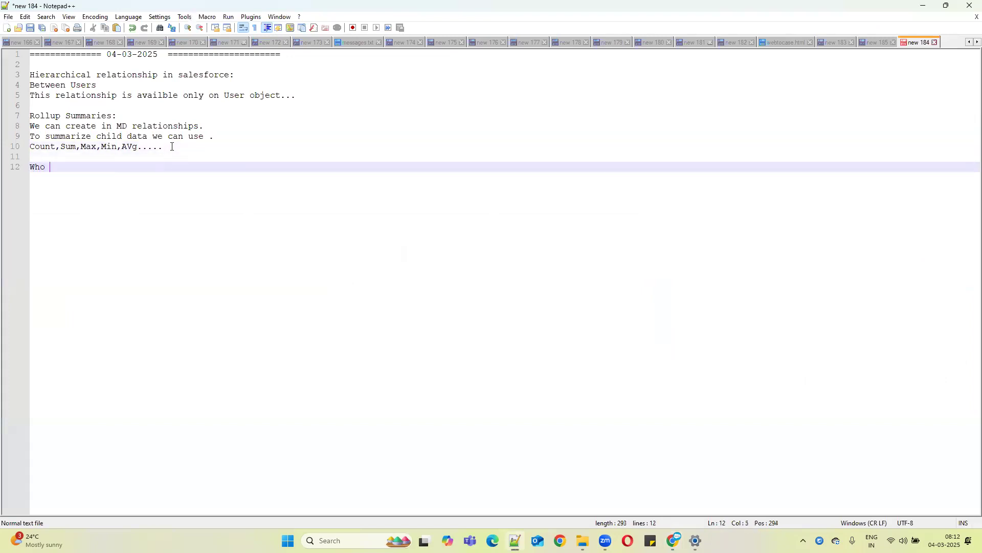
type("Got Max Marks")
key("Return")
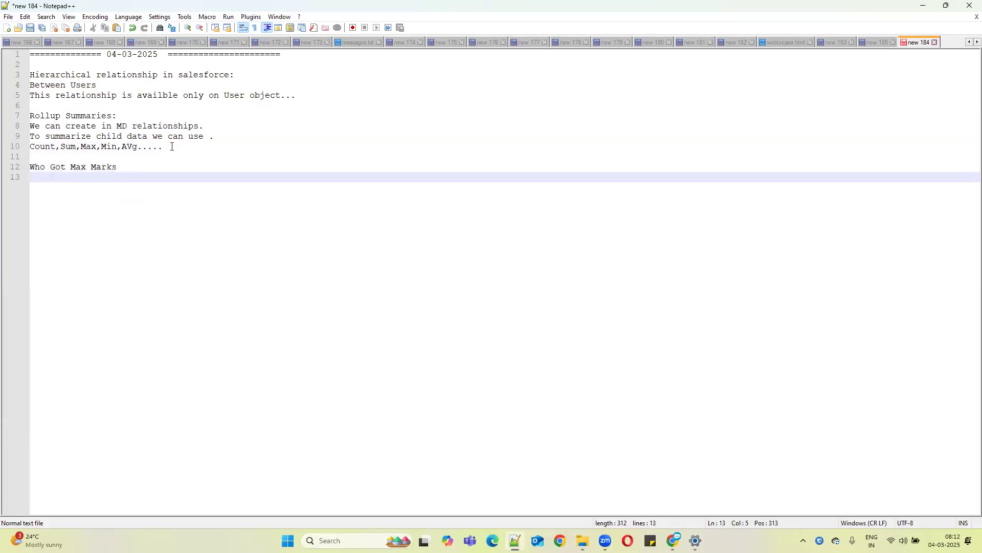
type("Got Min Marks")
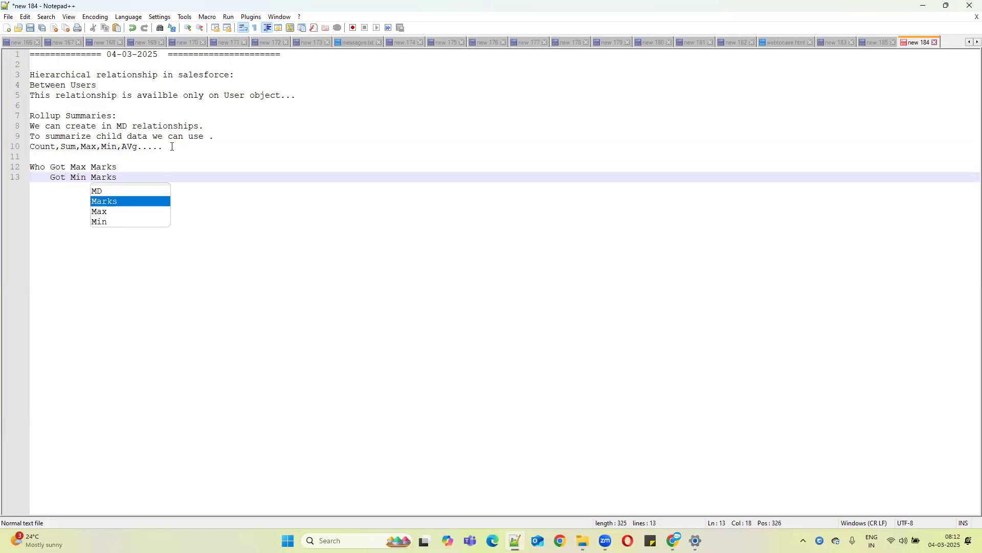
Insert an 'Assignment:' heading followed by 'Create Hierarchical relationship.' above the marks notes
left_click(45, 155)
key("Return")
type("As")
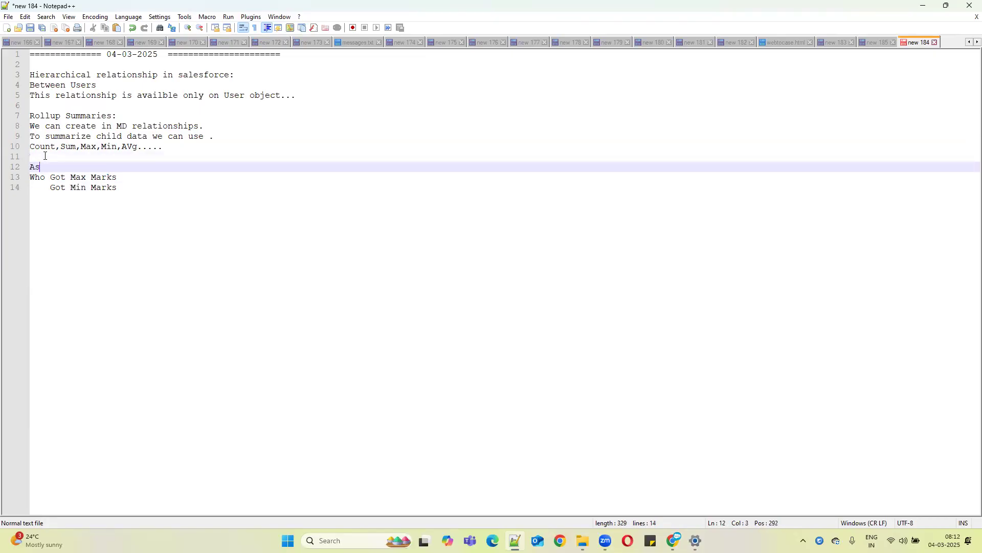
type("signment:")
key("Return")
type("Create")
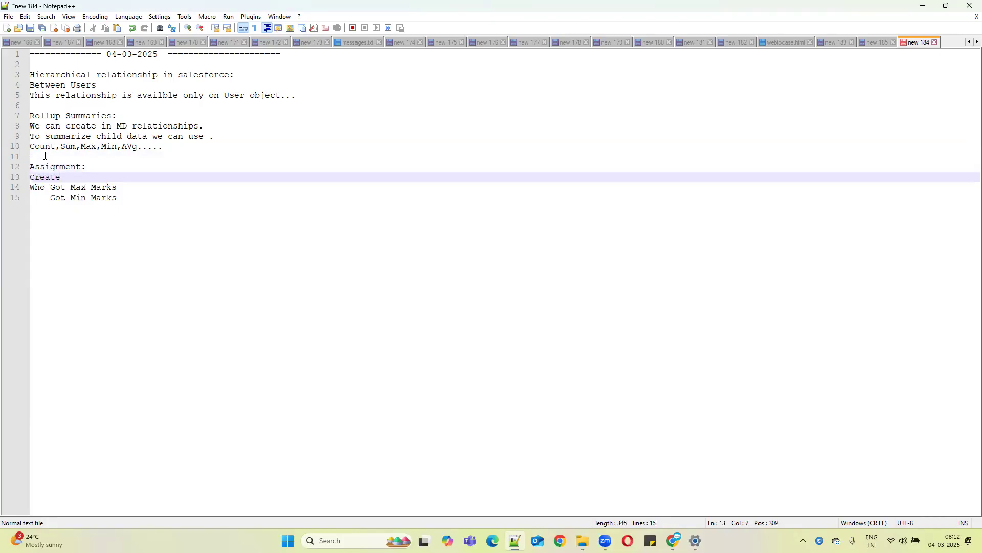
left_click_drag(159, 74, 28, 76)
key("ctrl+c")
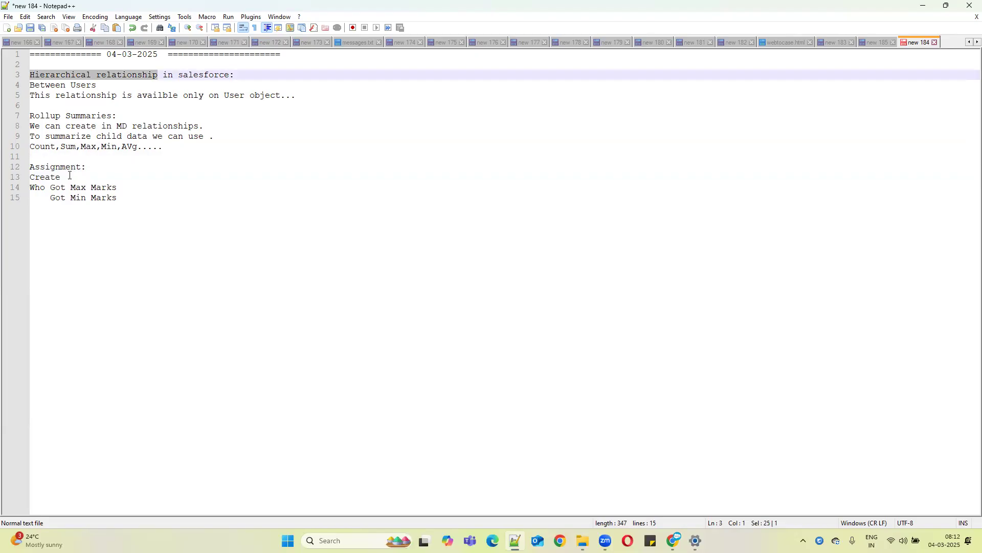
left_click(72, 177)
key("ctrl+v")
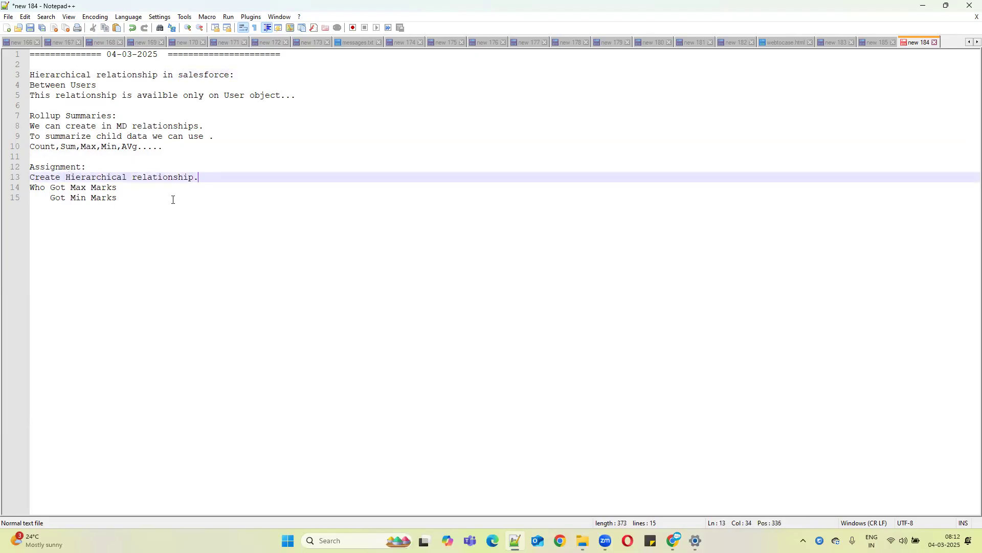
type(".")
Add the assignment items 'Count' and 'Sum Of fee' on the following lines
key("Return")
key("Return")
type("Count")
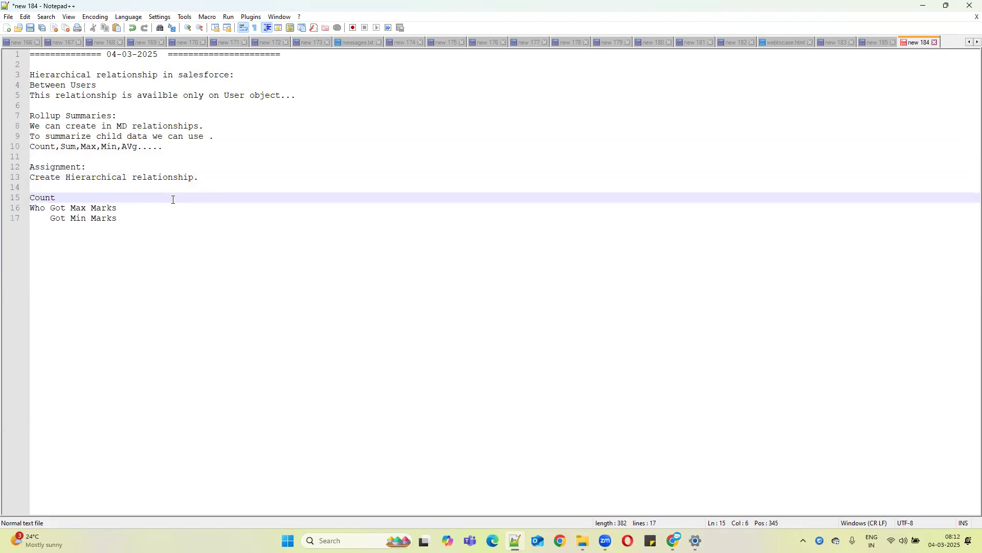
key("Return")
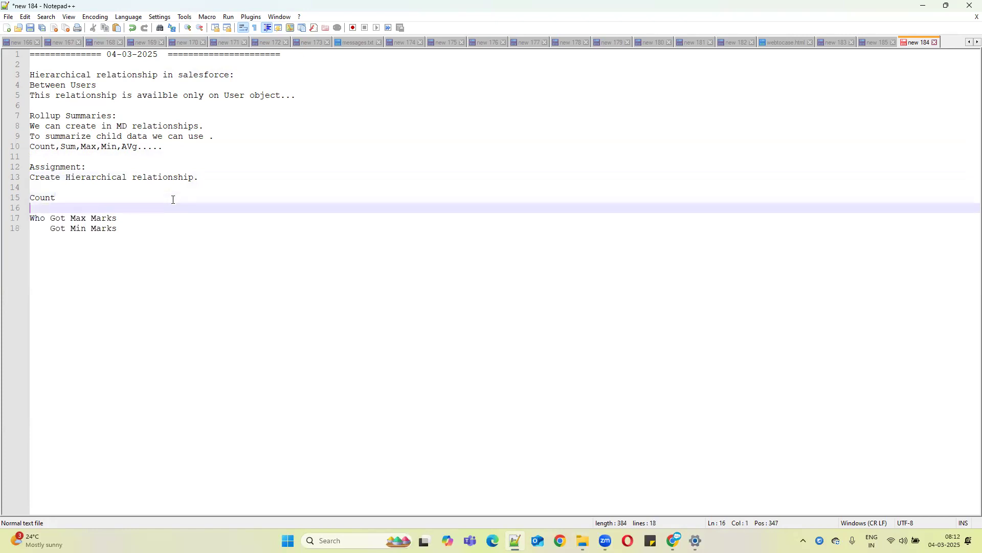
type("Sum Of fee")
left_click(924, 5)
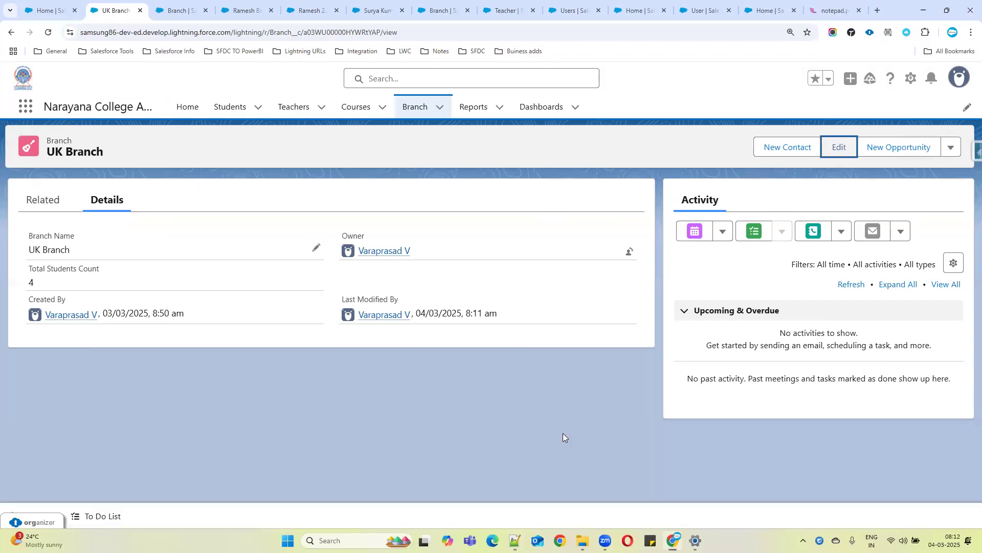
key("alt+Tab")
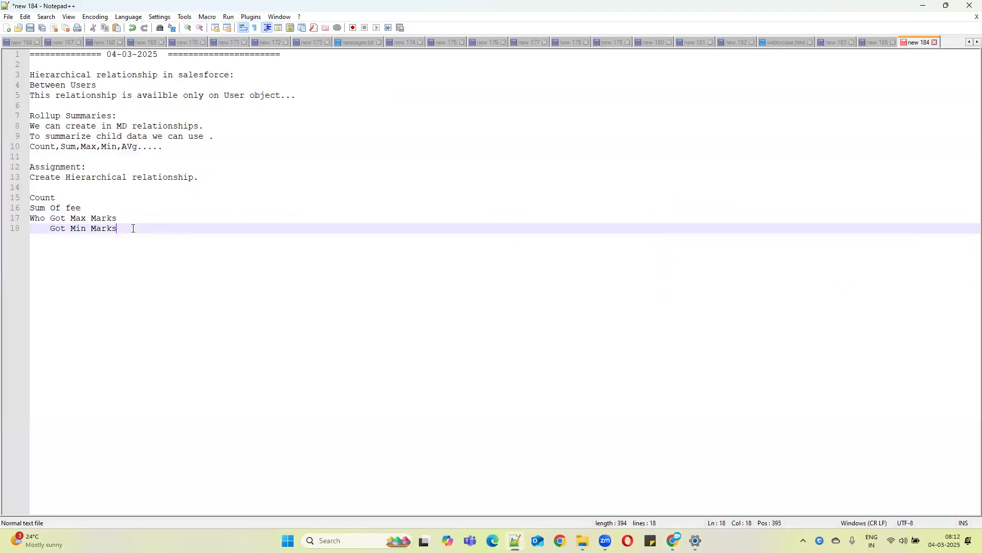
key("Return")
key("Return")
key("Return")
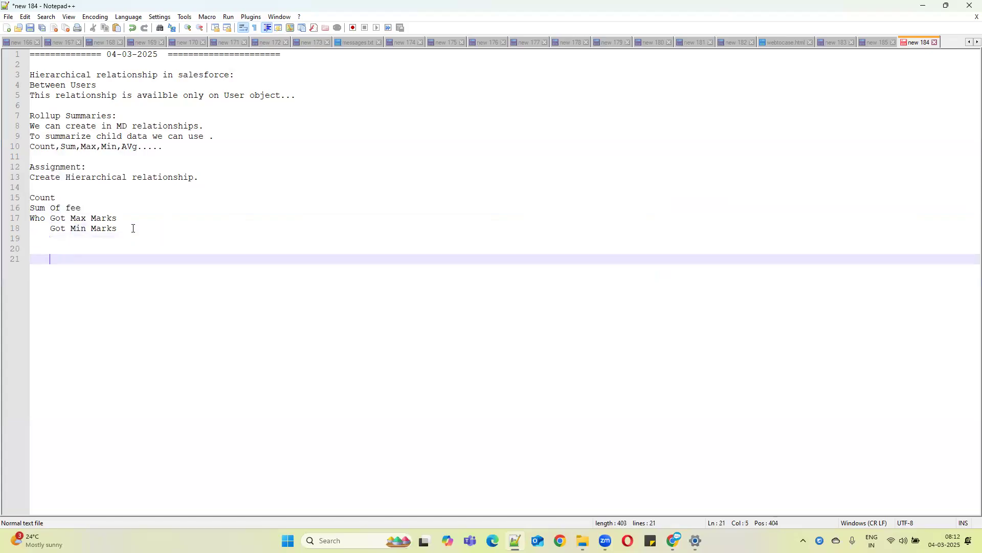
Add the question '1.Can we convert Lookup to MD?' as a numbered item without indentation below the assignment notes
type("Can we convert Looku")
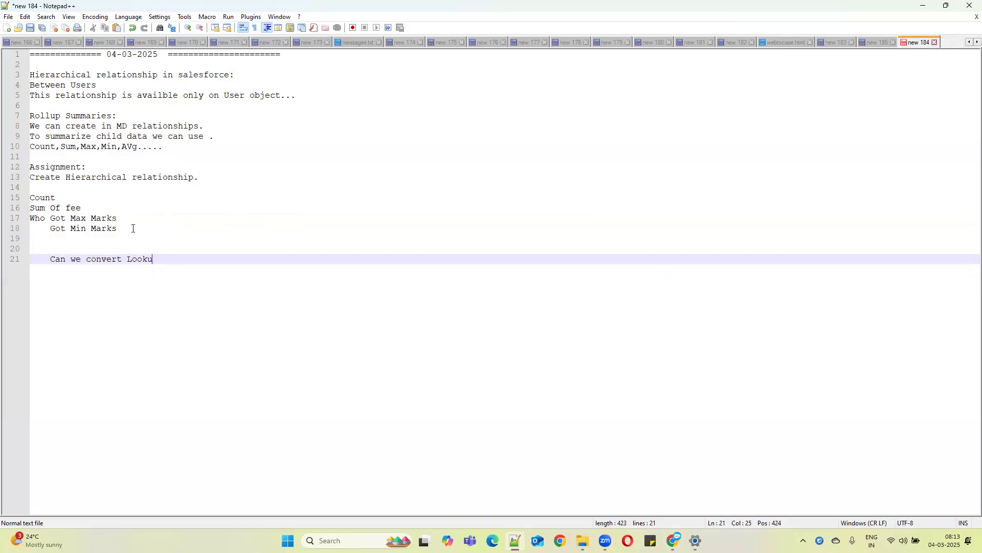
type("p to M")
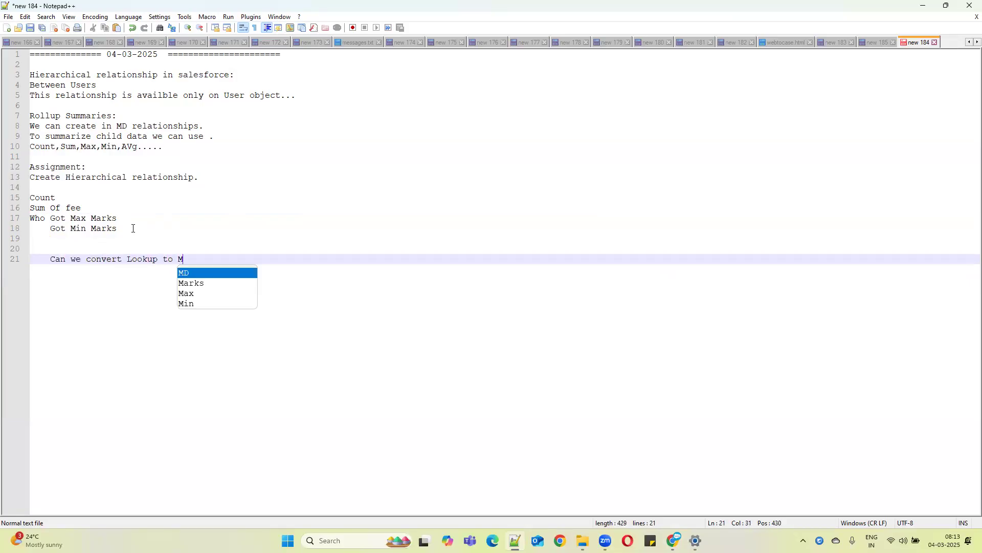
type("D?")
key("Return")
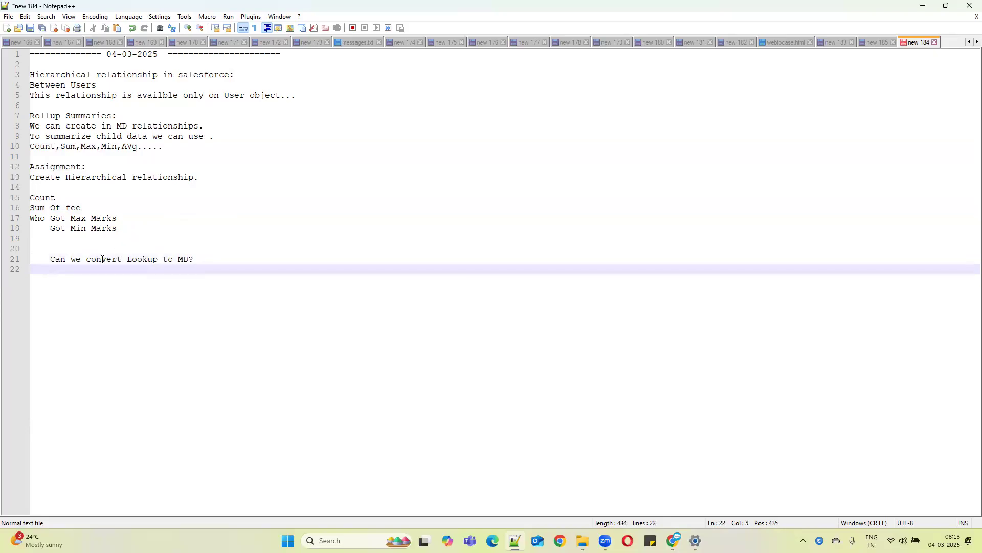
left_click(32, 259)
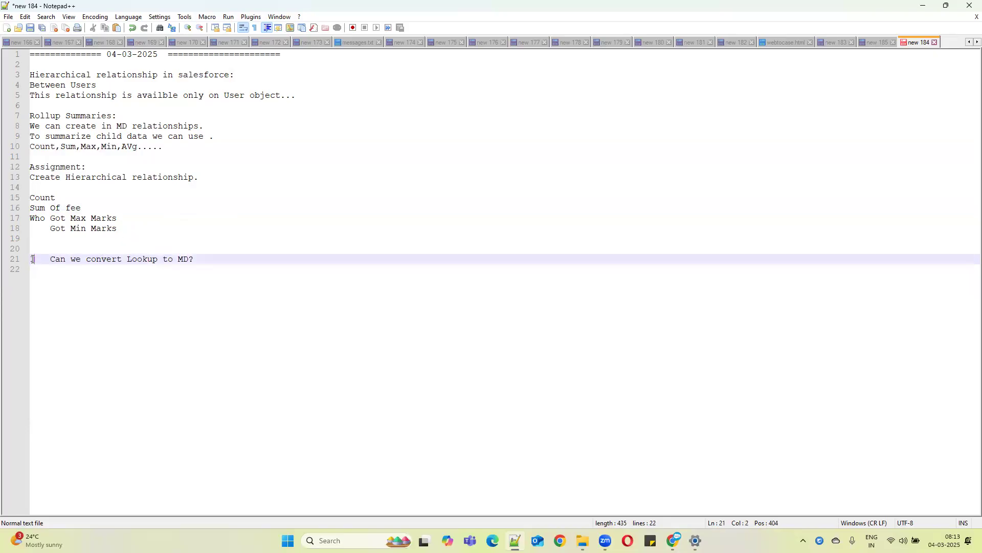
key("Delete")
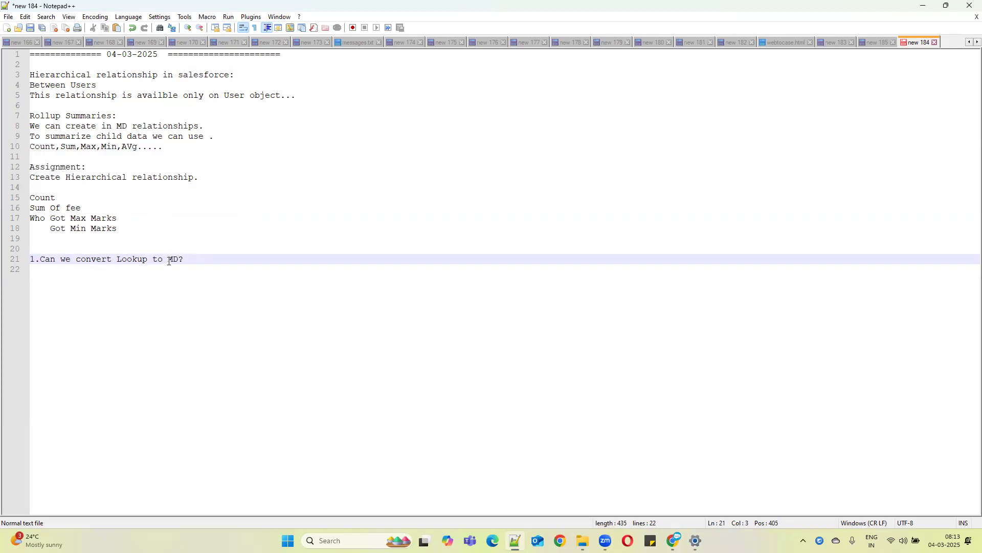
left_click(193, 257)
key("Return")
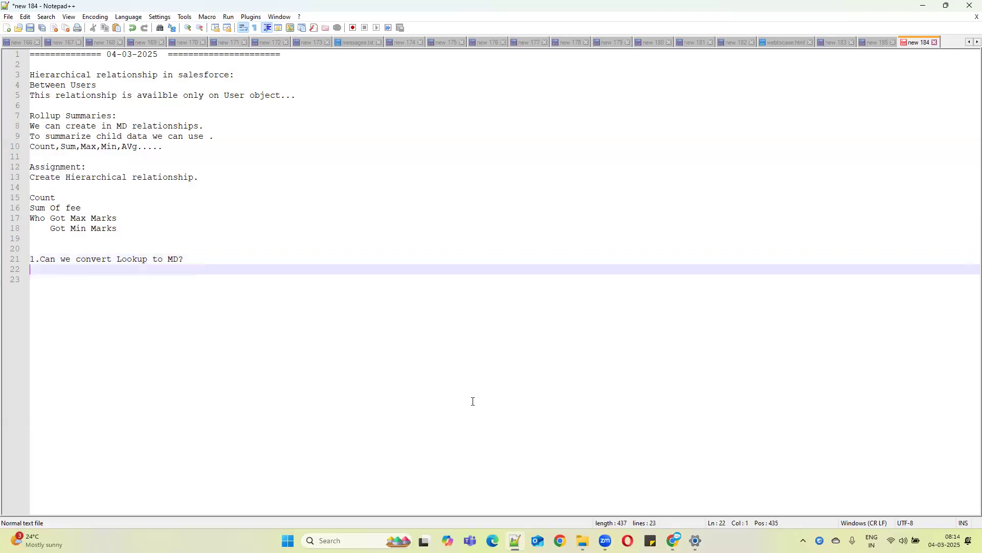
Add the second question '2. Can we convert MD to Lookup?' and insert a space after '1.' in the first question
type("2. Can we conver t MD to Lookup")
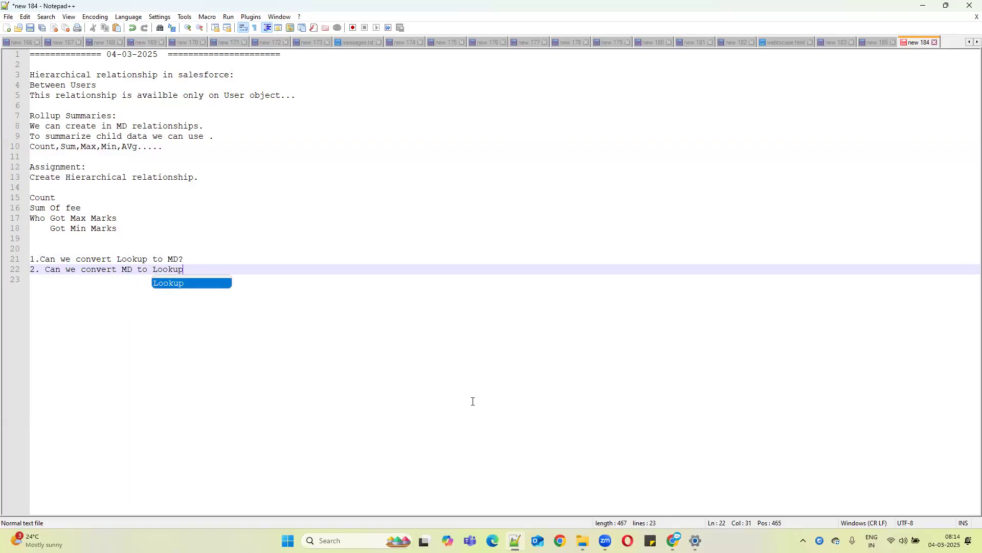
type("?")
key("Return")
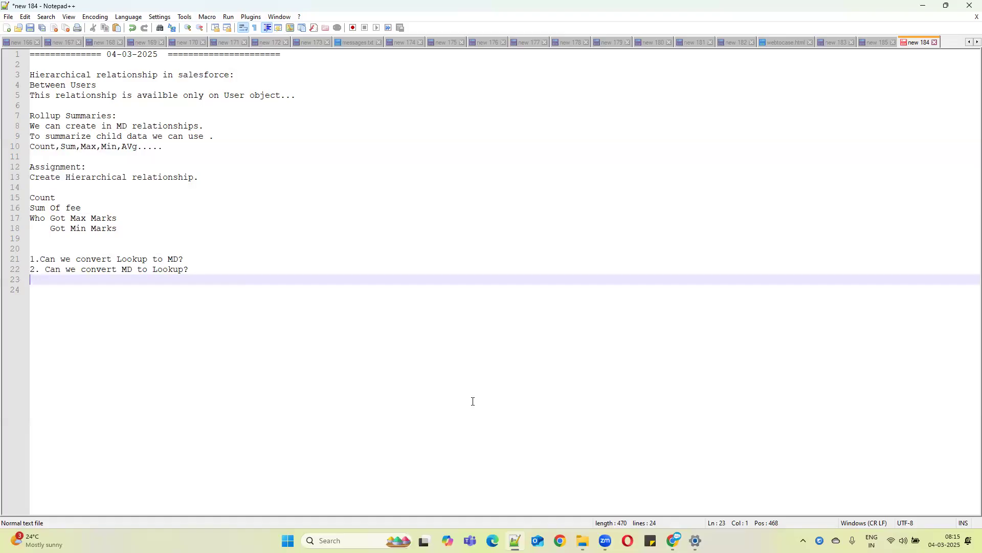
left_click(41, 255)
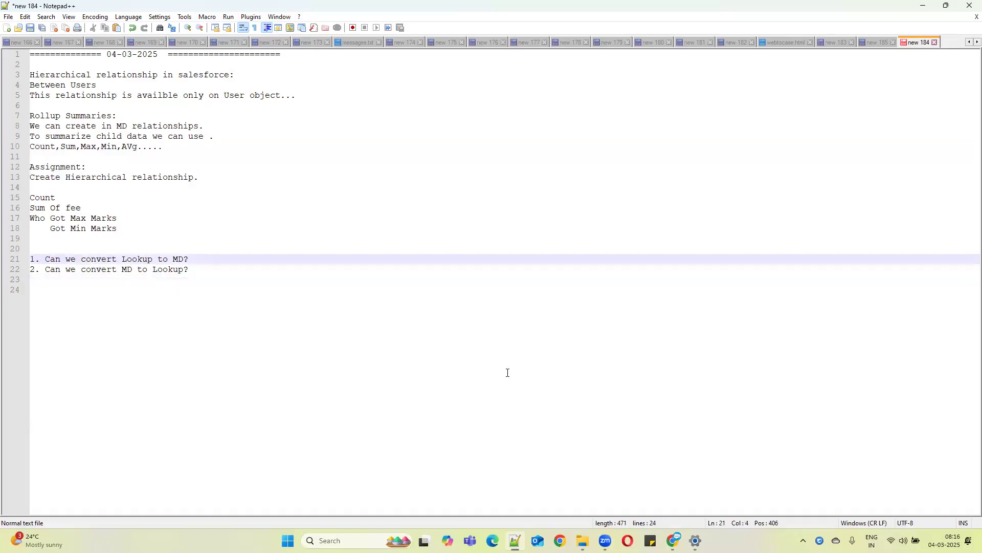
left_click(499, 511)
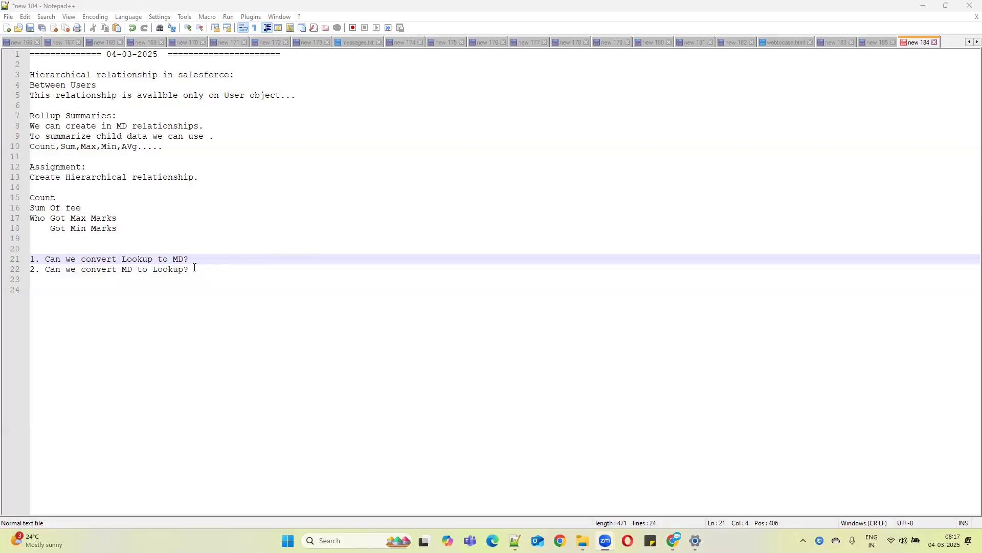
left_click_drag(195, 267, 40, 272)
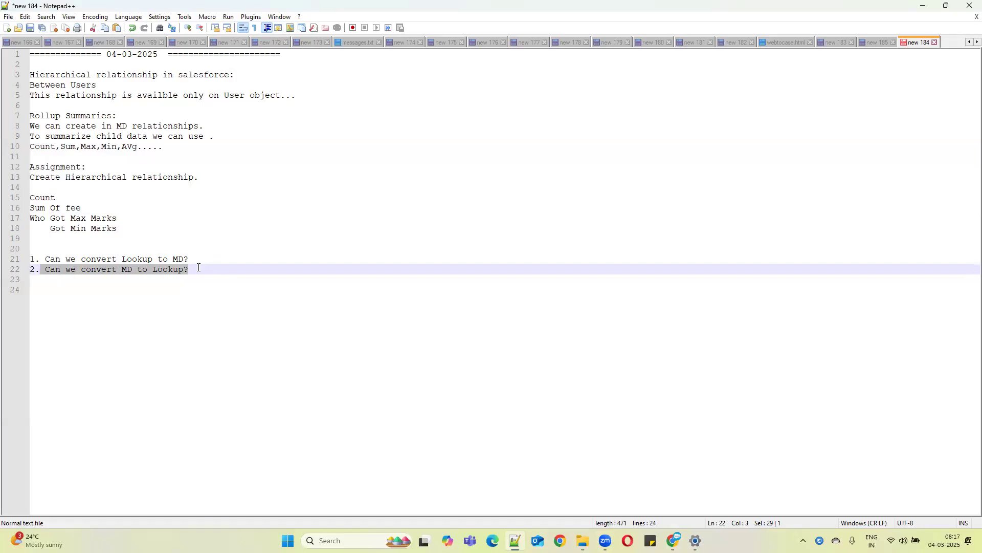
left_click(199, 267)
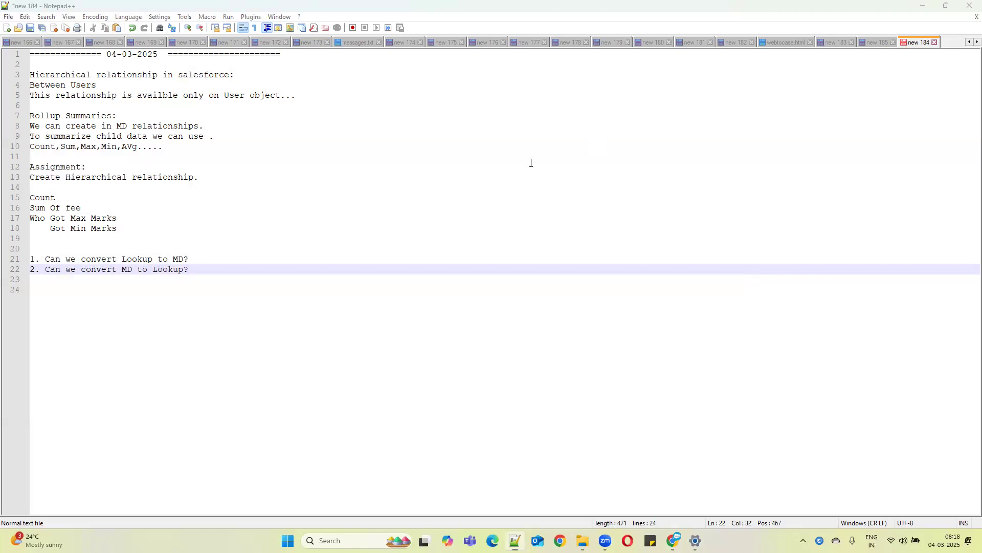
Open Setup, find Users through Quick Find, and open a user's detail record from the user list
left_click(924, 5)
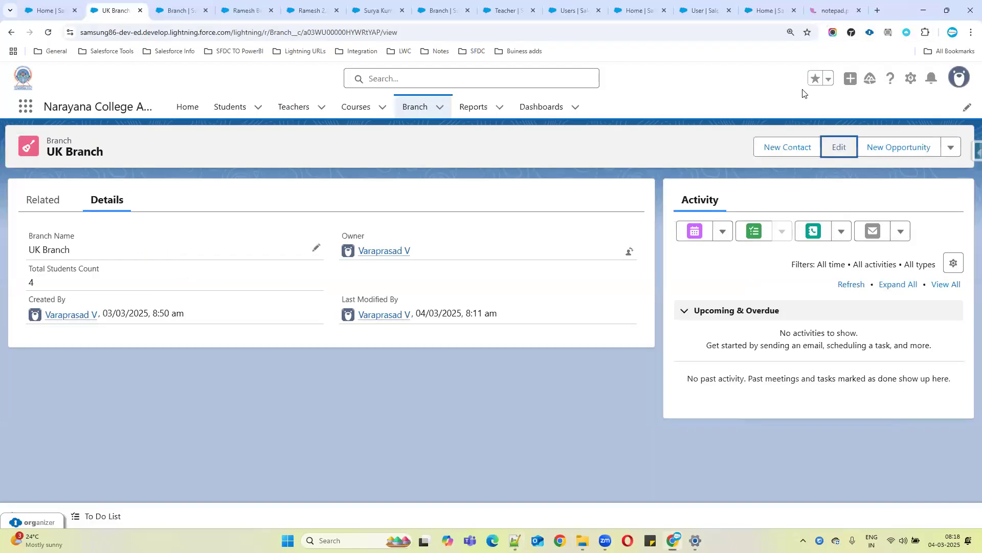
left_click(55, 11)
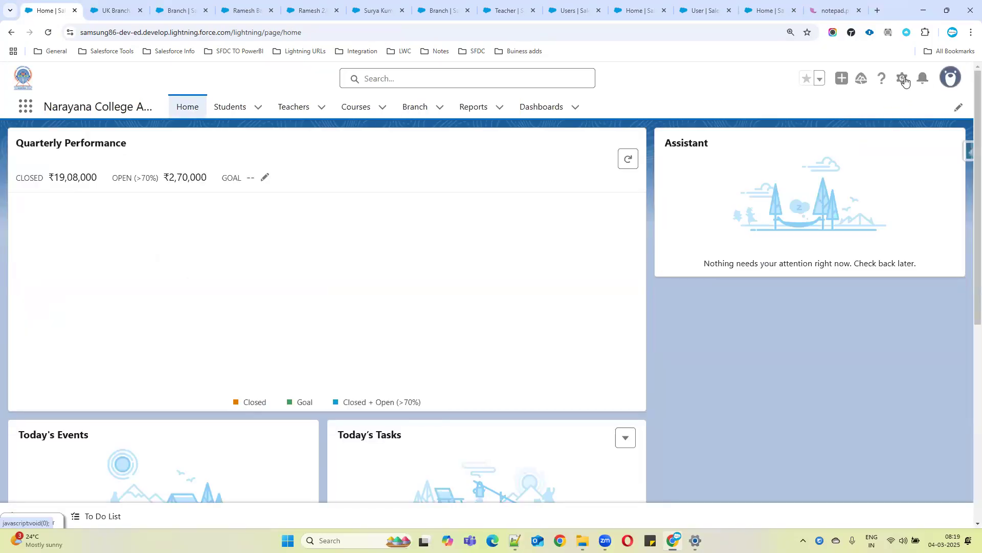
left_click(903, 79)
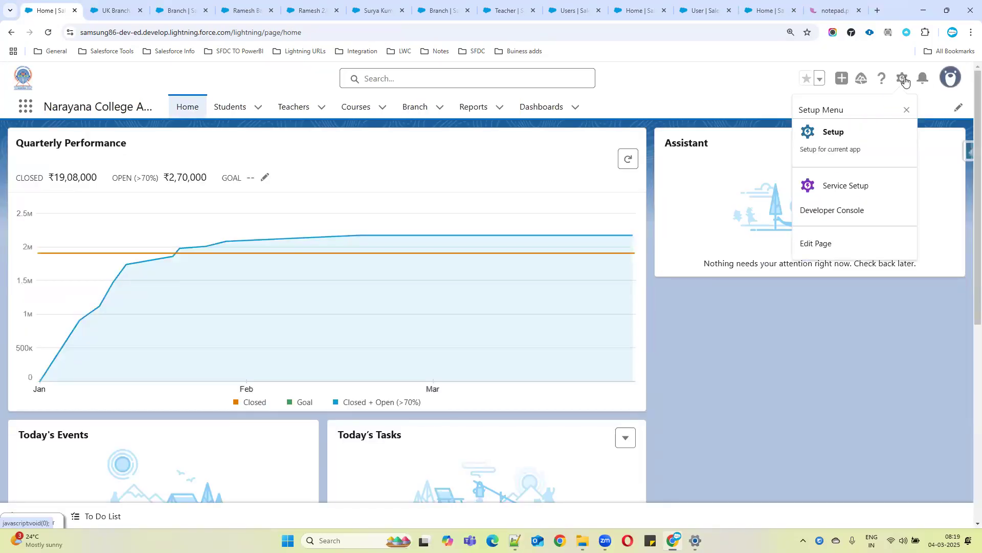
left_click(825, 132)
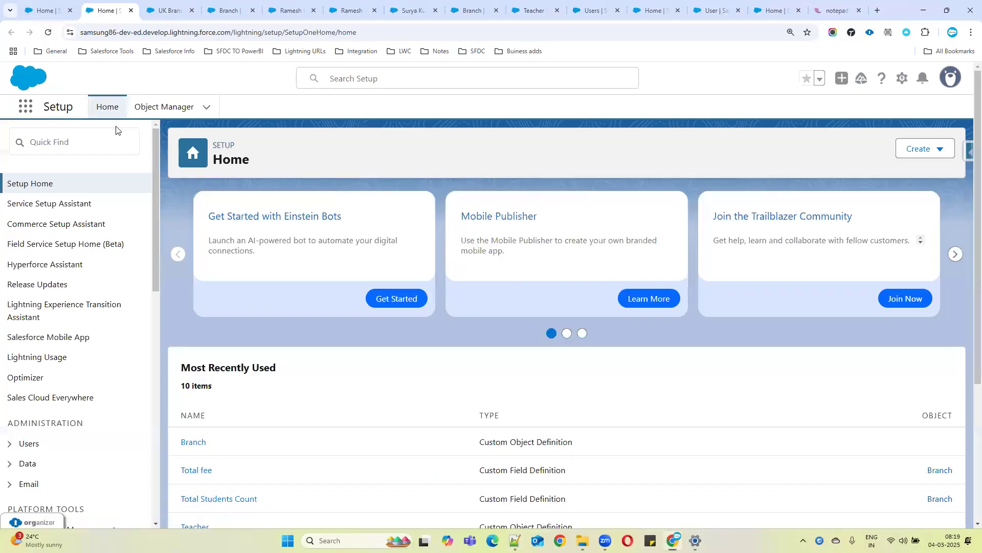
left_click(102, 138)
type("u")
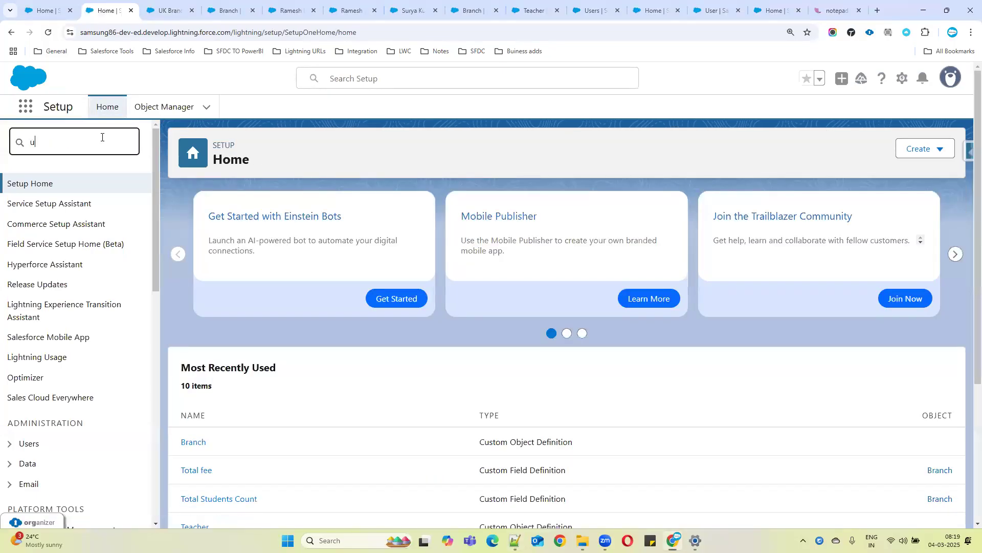
type("ser")
left_click(46, 345)
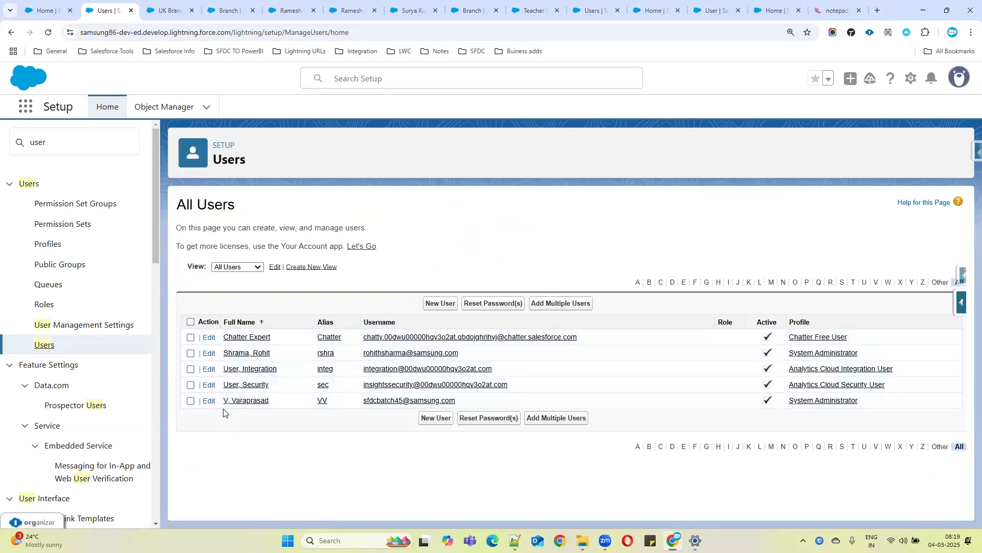
left_click(241, 353)
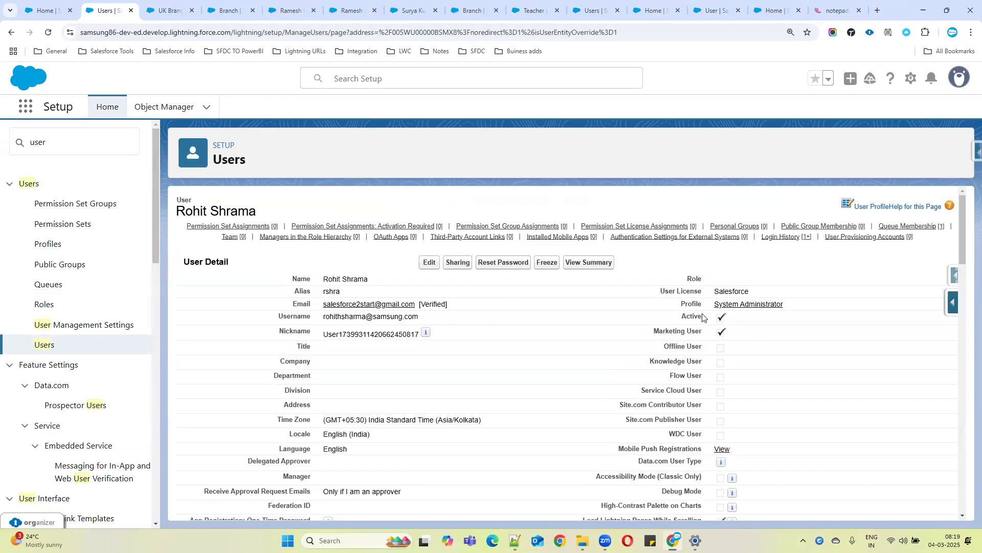
Try to deactivate the user by clearing the Active checkbox, then cancel the edit
left_click(430, 263)
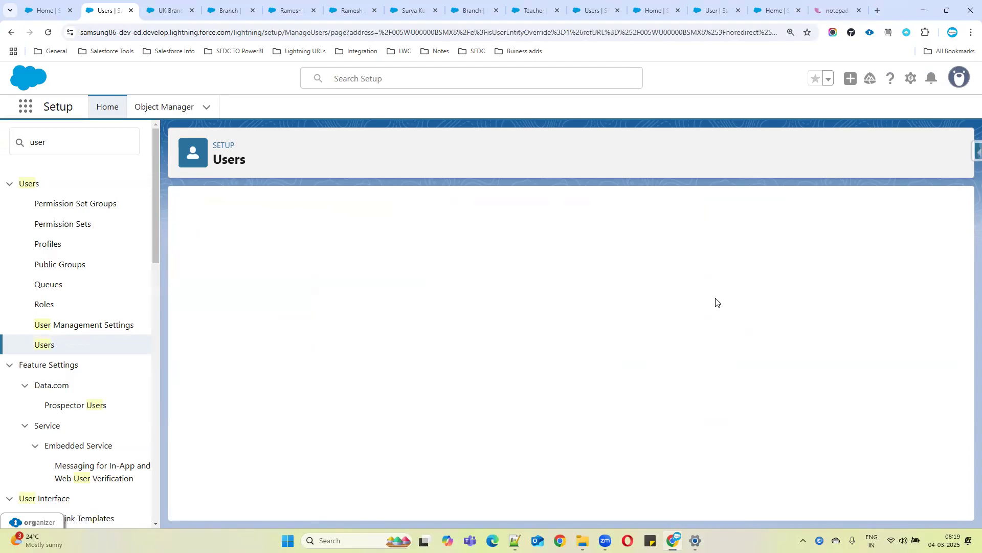
left_click(716, 329)
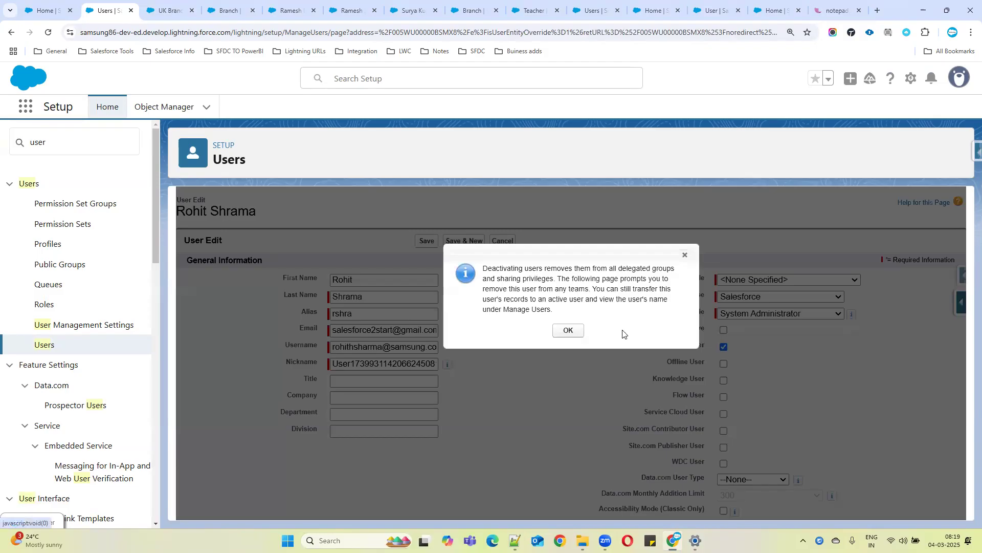
left_click(570, 330)
left_click(716, 330)
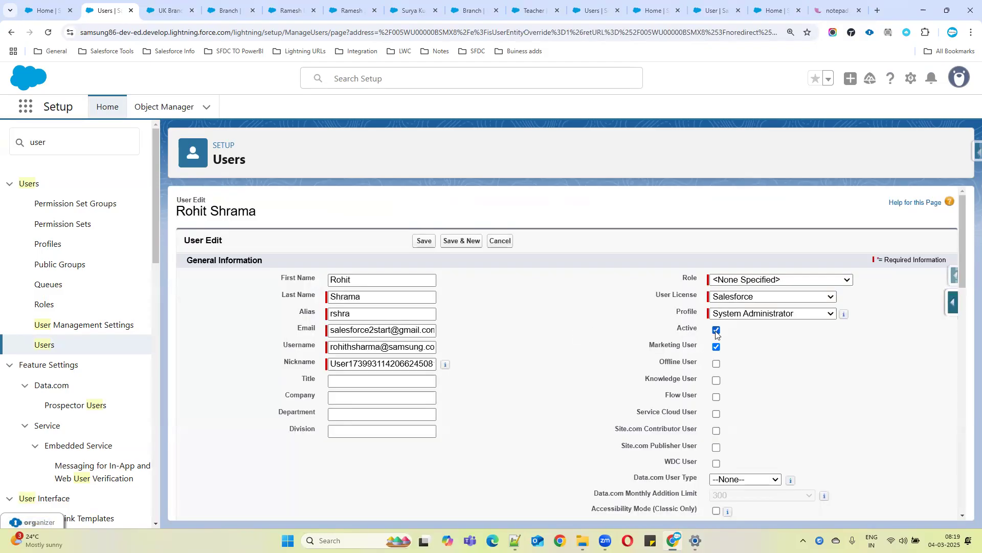
left_click(500, 240)
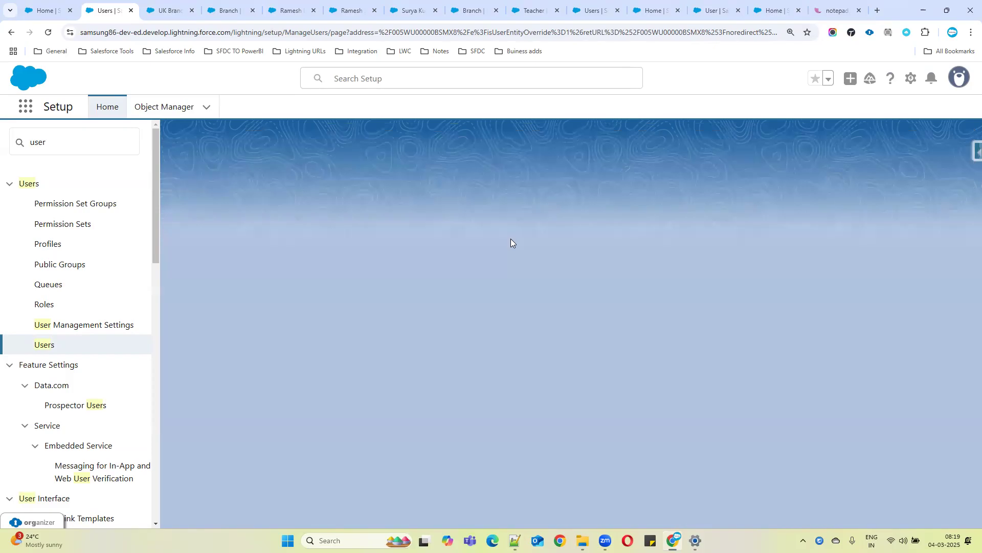
left_click_drag(675, 314, 755, 321)
mouse_move(493, 229)
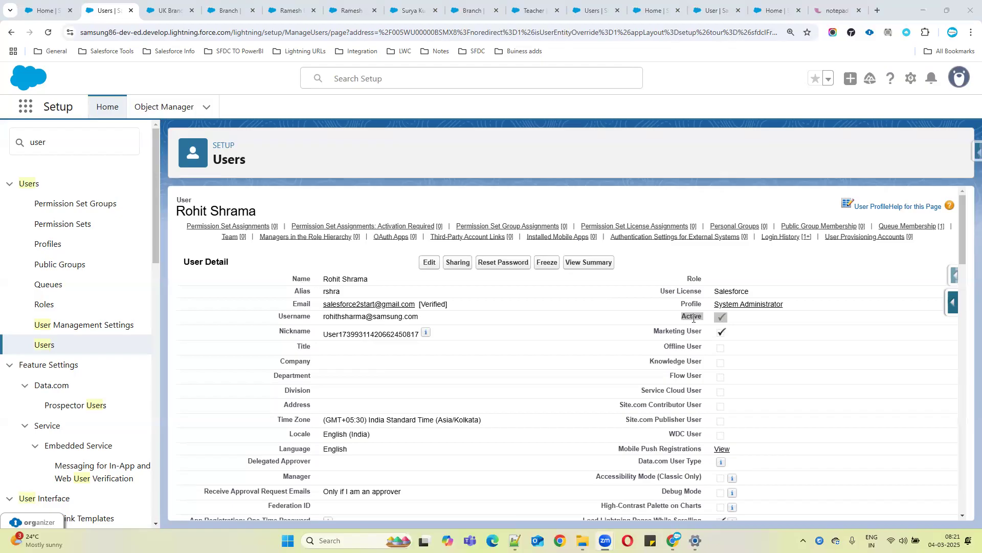
Highlight the user's Active status, user licence and name on the user detail page
left_click_drag(715, 294, 772, 294)
left_click(712, 296)
left_click_drag(711, 295, 758, 290)
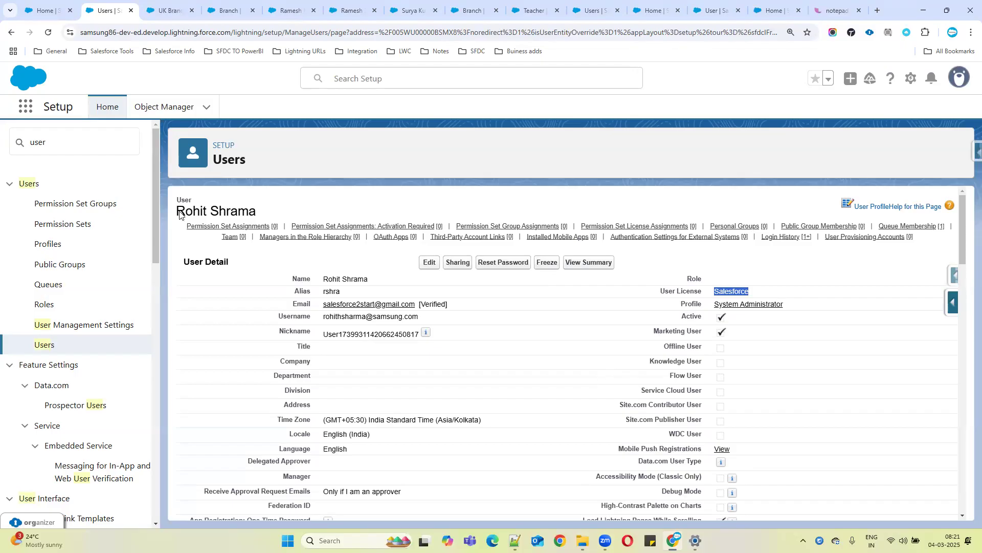
left_click_drag(179, 211, 279, 209)
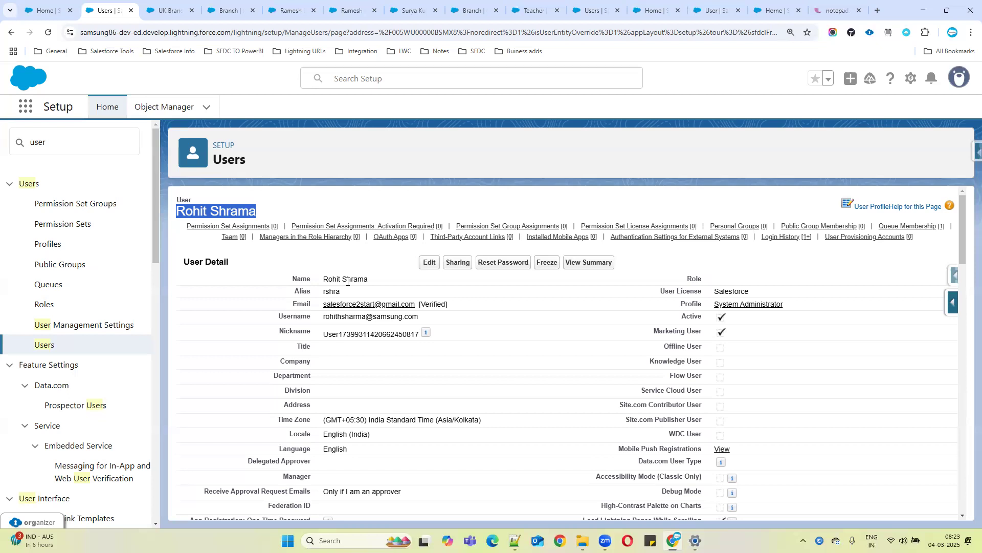
Open a student record from the Students list and scroll to its Course and Branch fields
left_click(166, 10)
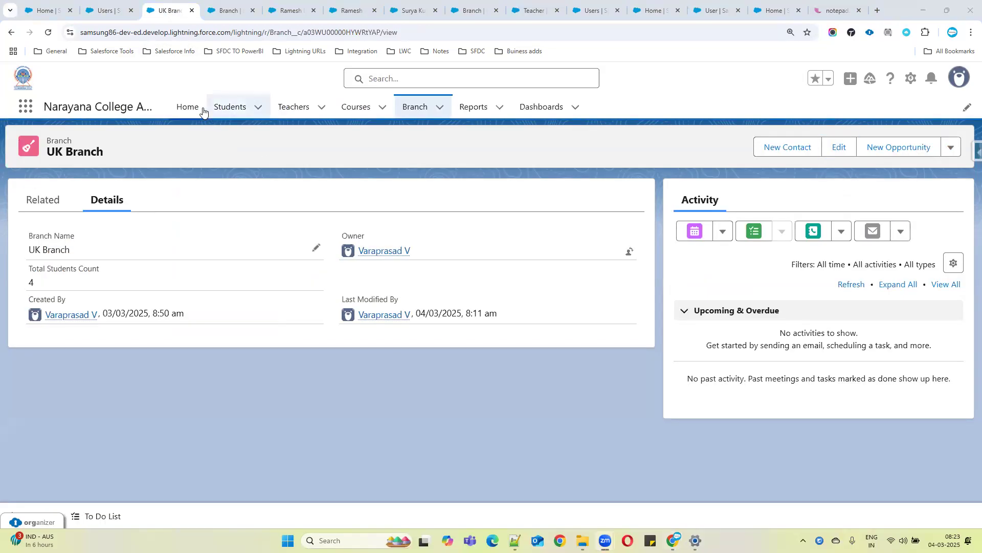
left_click(225, 109)
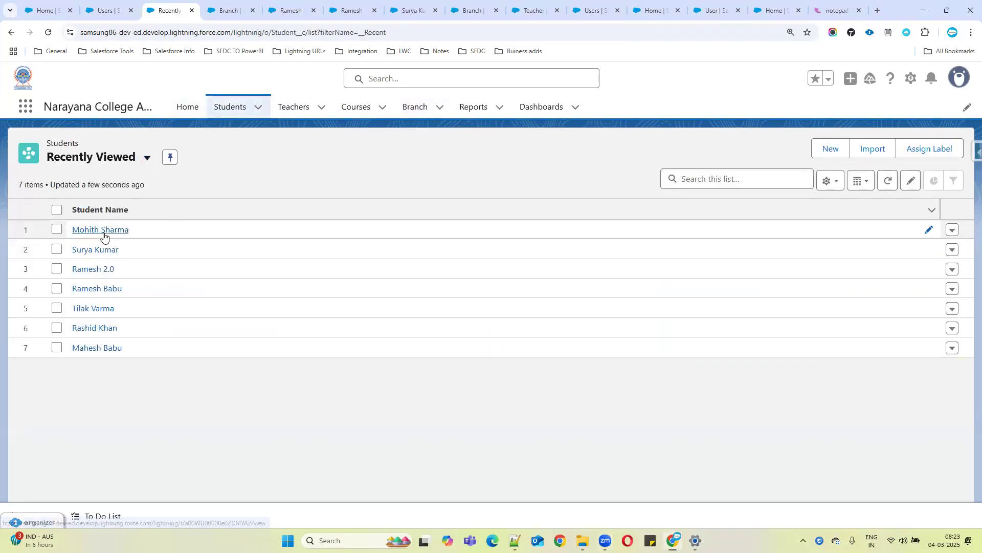
left_click(104, 237)
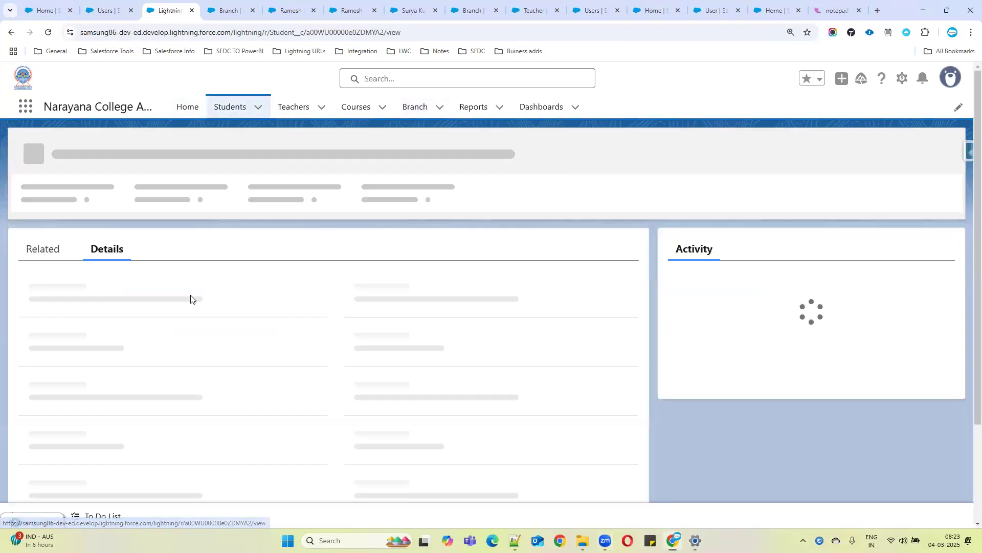
scroll(175, 436, "down", 2)
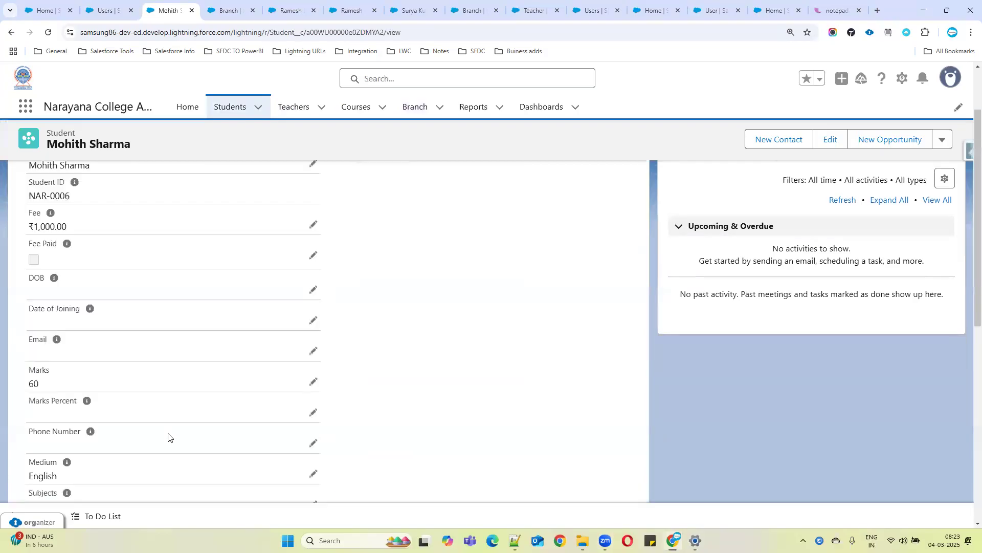
scroll(169, 435, "down", 5)
scroll(228, 404, "down", 3)
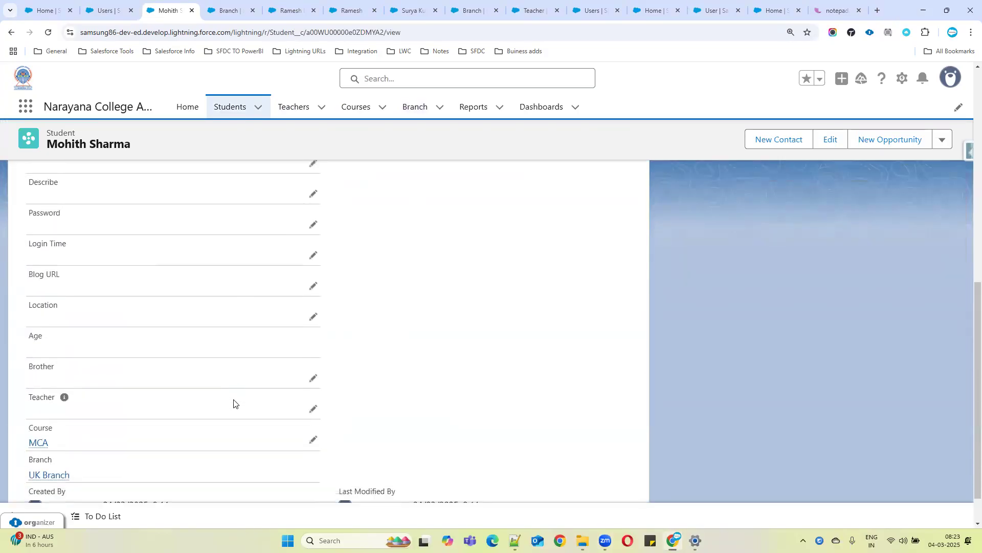
left_click_drag(88, 404, 16, 394)
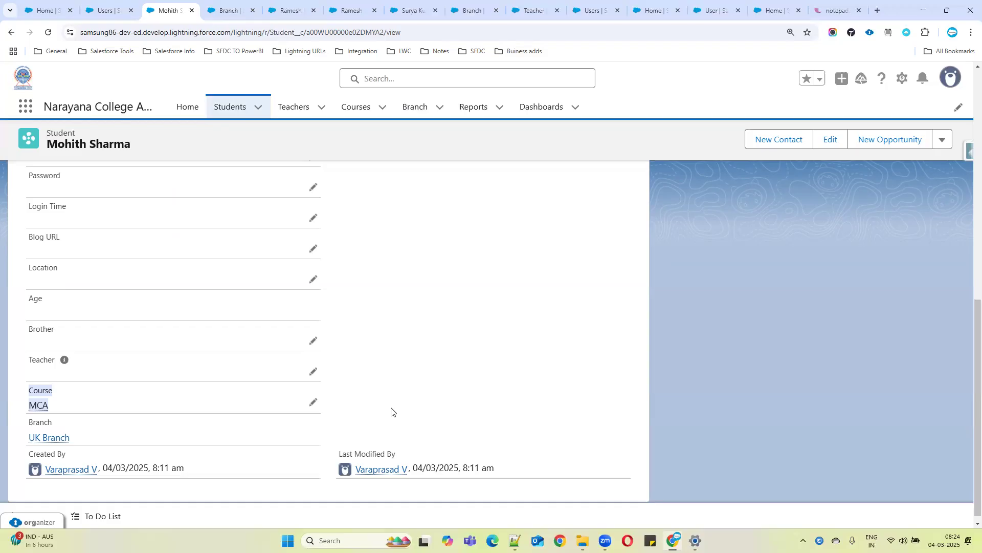
left_click(285, 437)
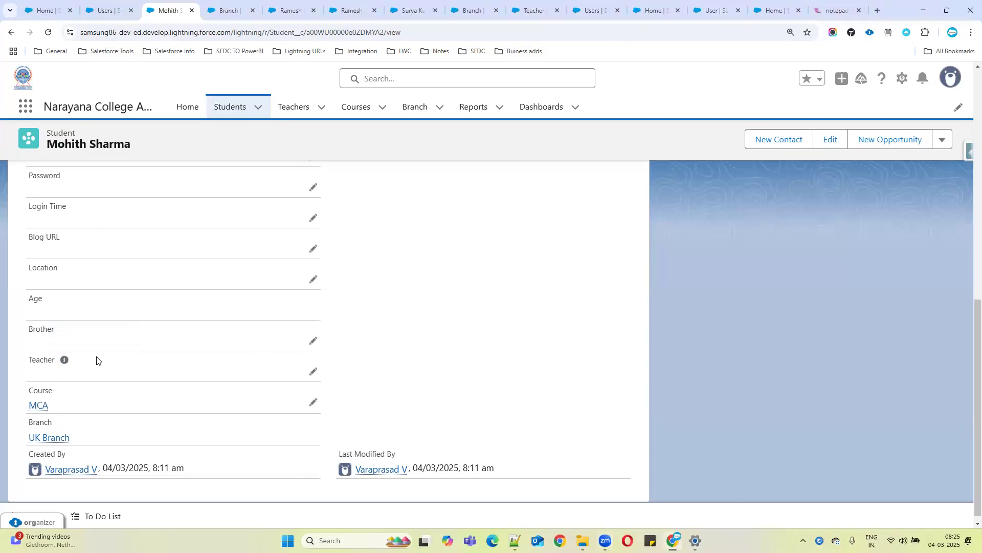
Highlight the student's Course and Branch fields on the record
left_click_drag(29, 391, 74, 398)
left_click(32, 422)
left_click_drag(26, 394, 68, 395)
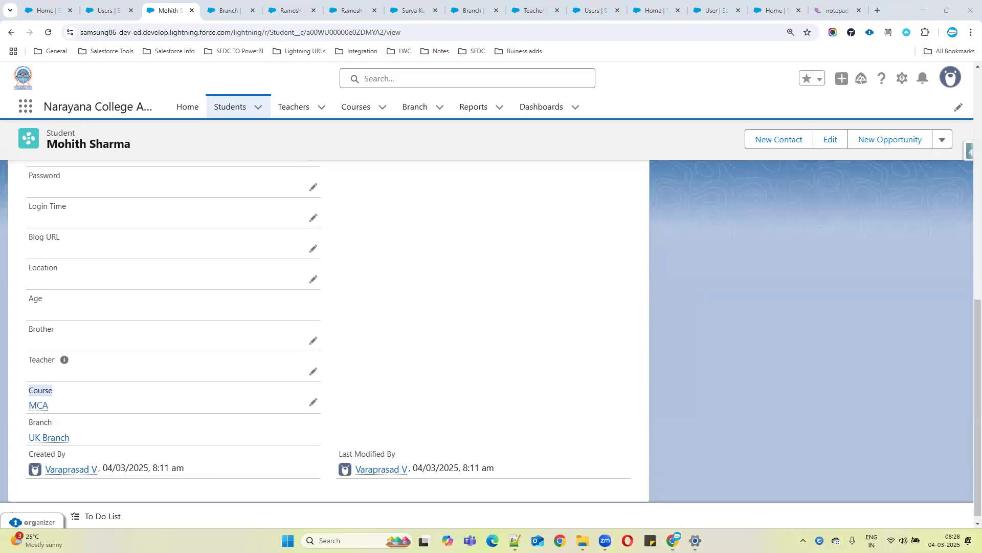
left_click(969, 540)
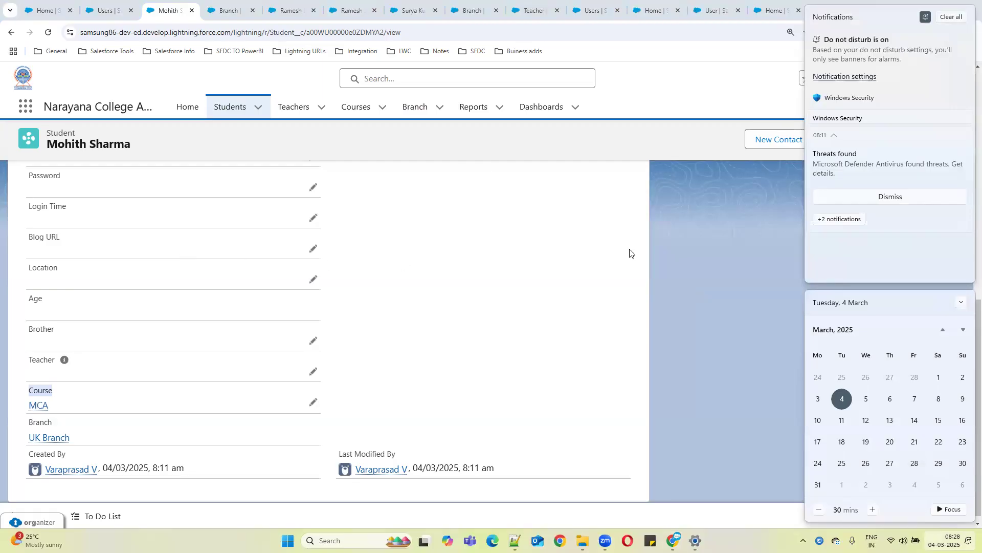
left_click(951, 17)
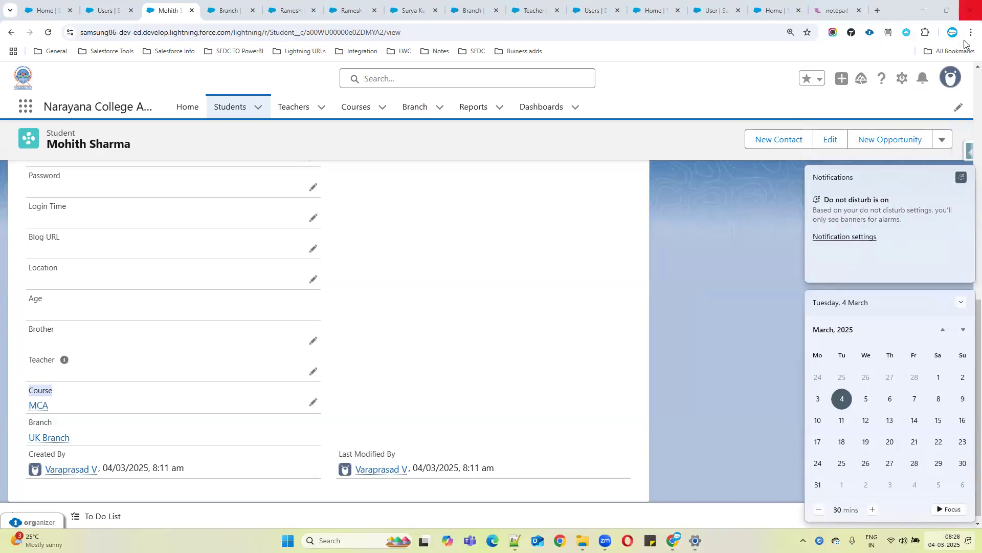
left_click(658, 305)
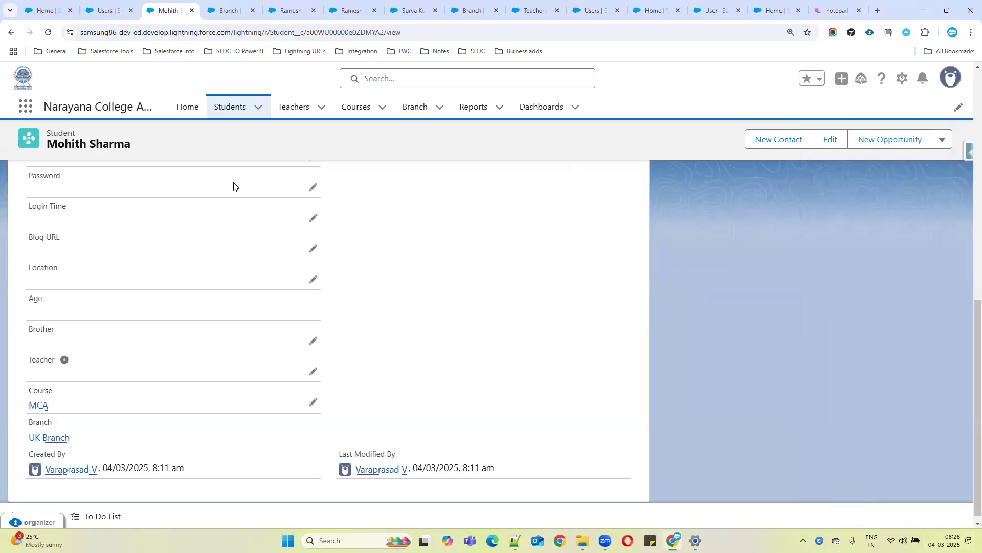
Open the Sales app through the App Launcher and go to its Accounts list
scroll(274, 243, "up", 6)
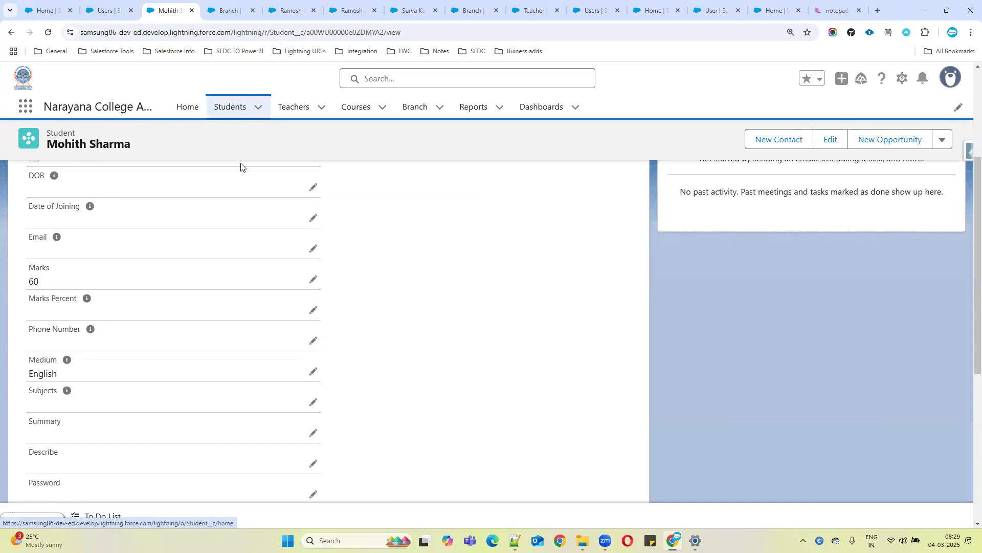
scroll(280, 259, "up", 4)
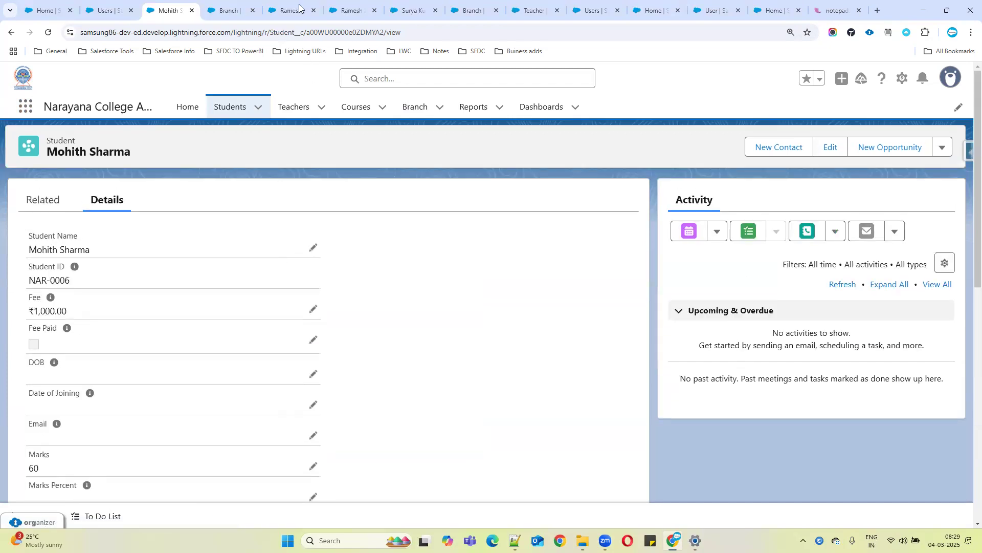
left_click(233, 8)
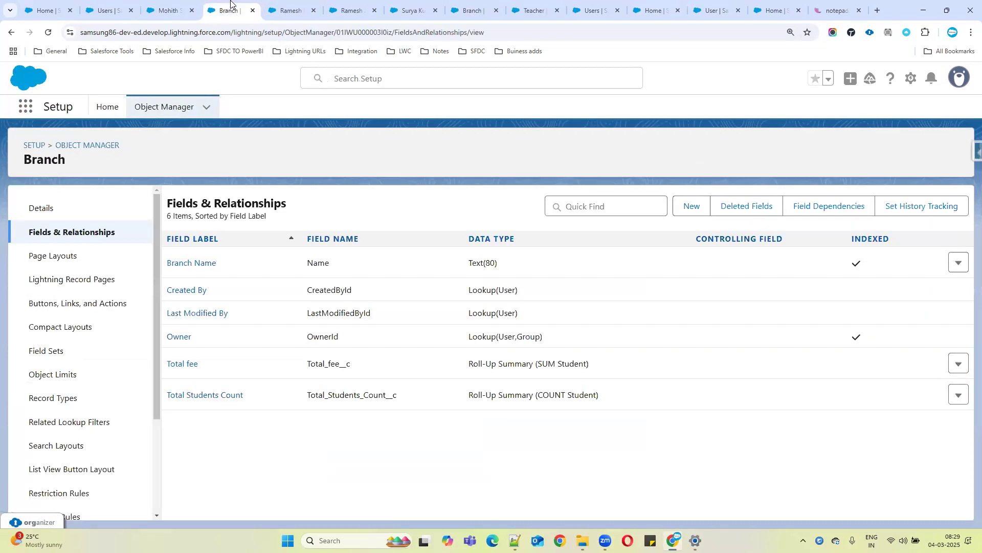
left_click(25, 108)
type("sales")
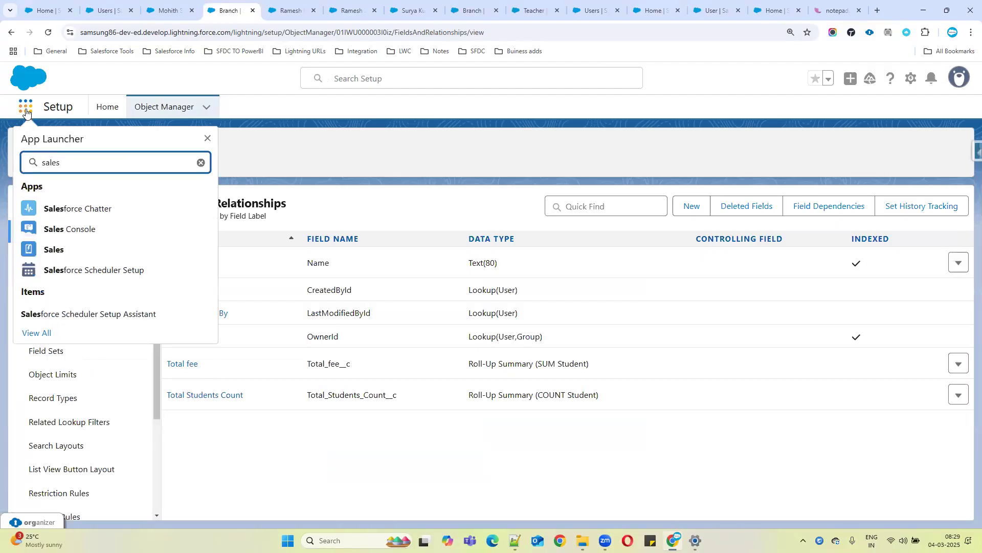
left_click(51, 251)
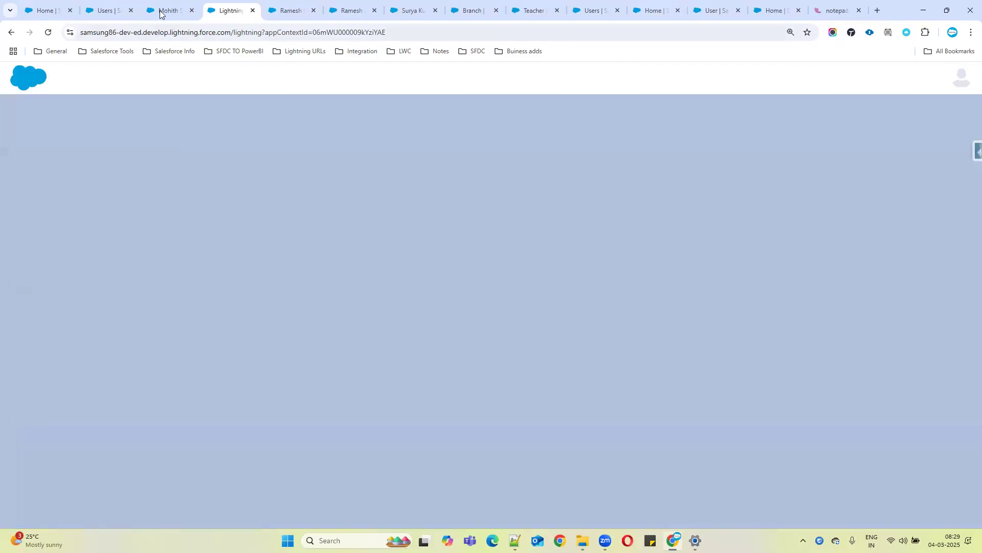
left_click(160, 10)
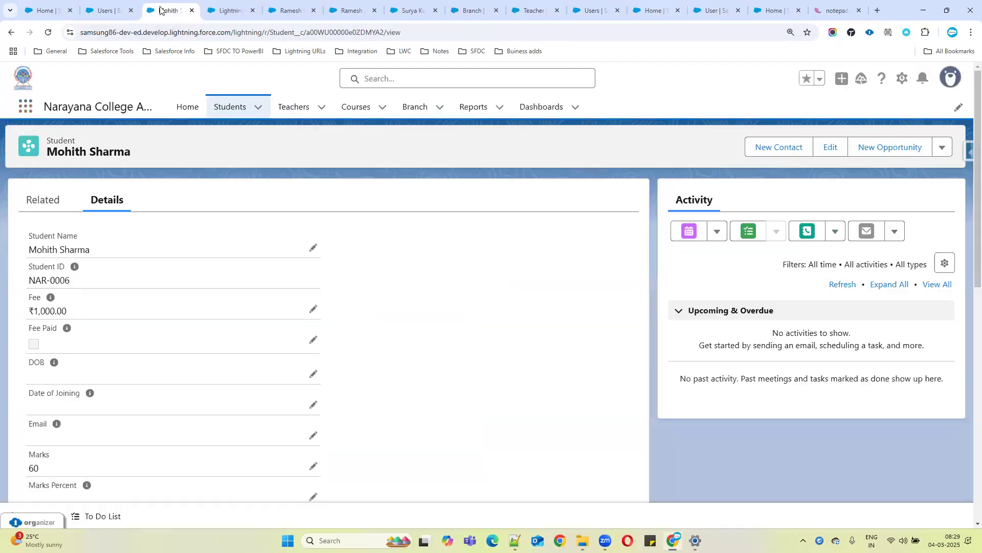
left_click(228, 11)
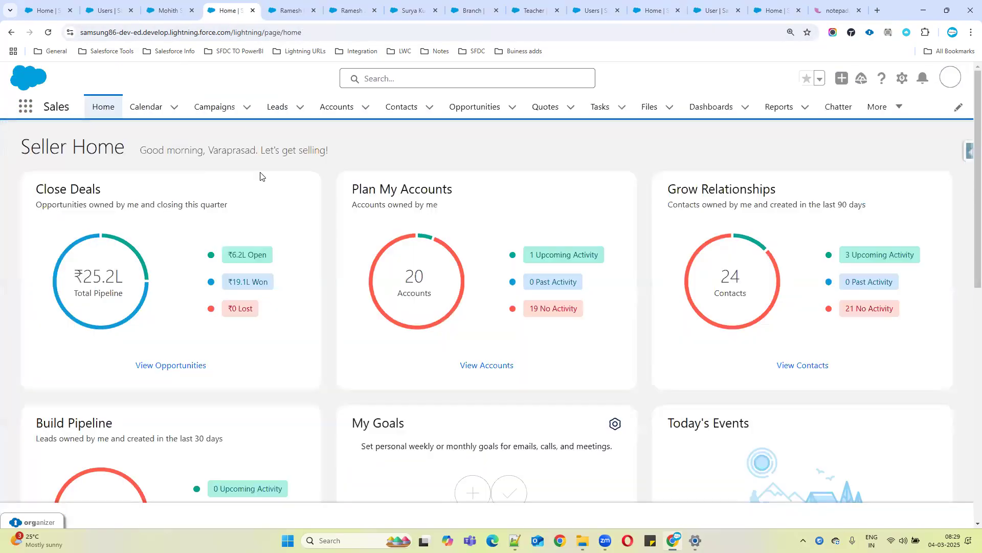
left_click(327, 109)
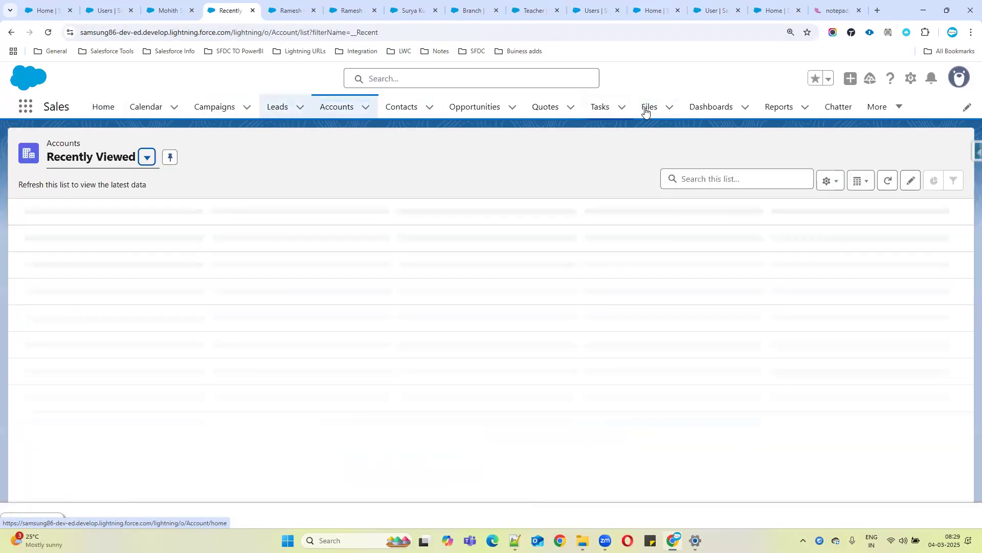
Open the IBM Bangalore account from the Accounts list and review its Details fields
left_click(84, 250)
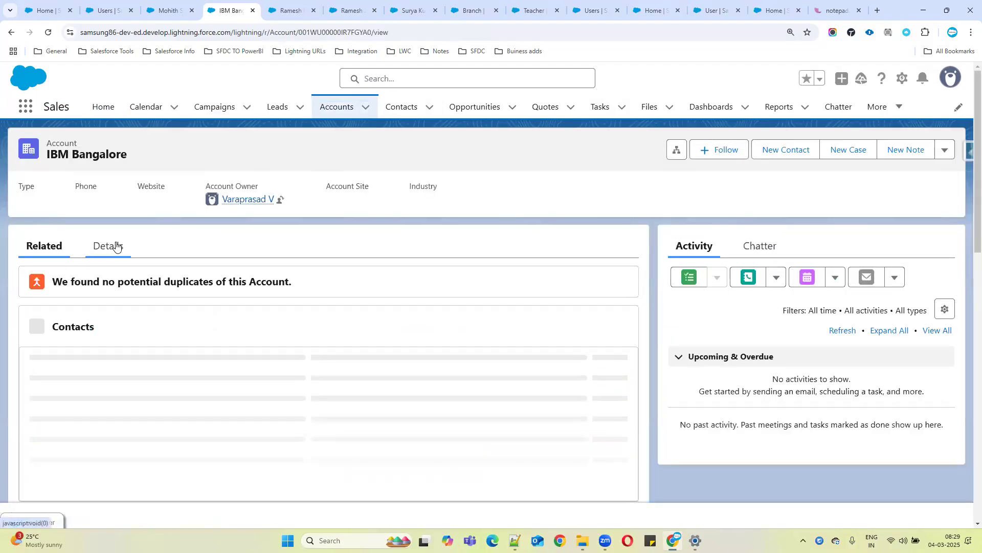
left_click(116, 247)
scroll(501, 258, "down", 1)
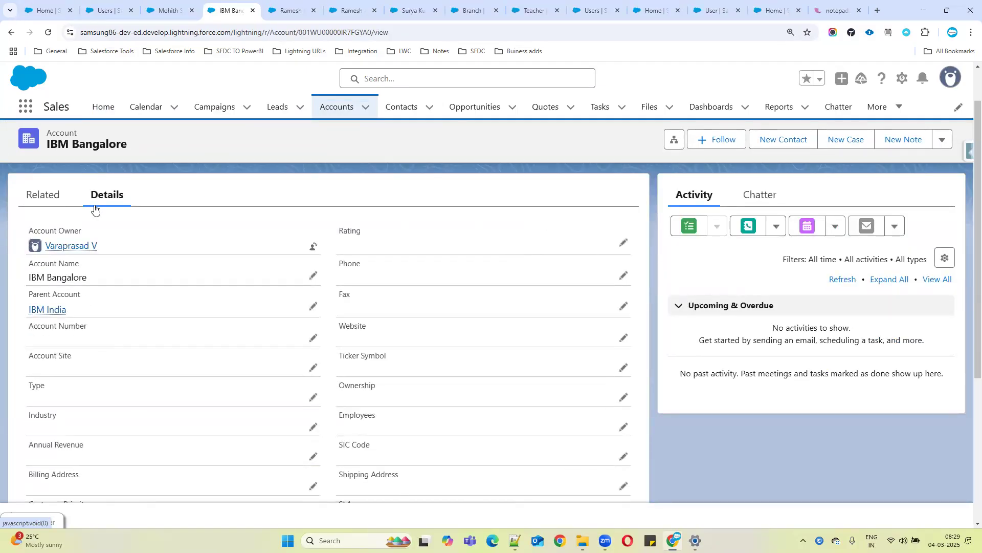
scroll(336, 338, "down", 2)
scroll(337, 342, "up", 3)
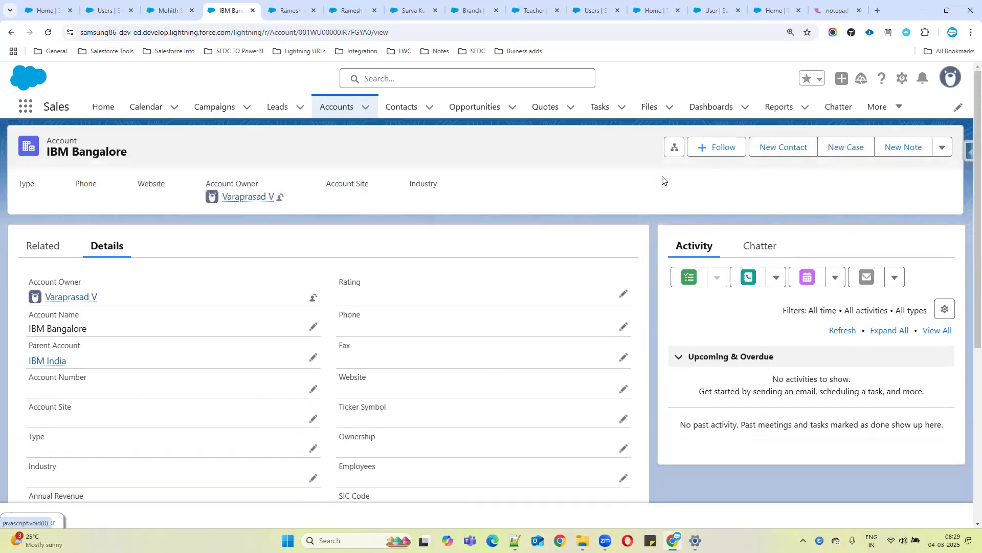
Open the IBM Bangalore account's edit form, scroll through its fields, and cancel without changes
left_click(942, 148)
left_click(886, 258)
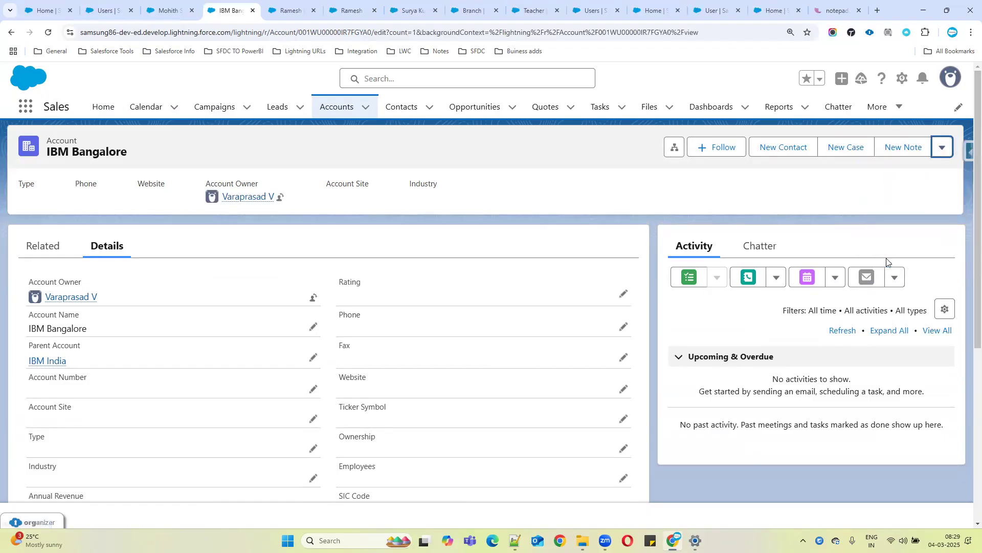
scroll(462, 257, "down", 5)
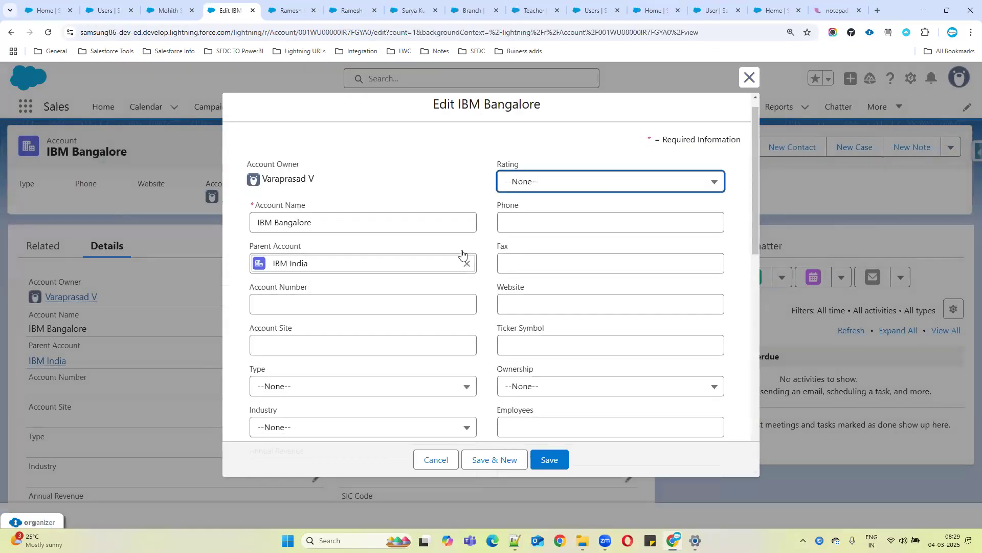
scroll(464, 257, "down", 5)
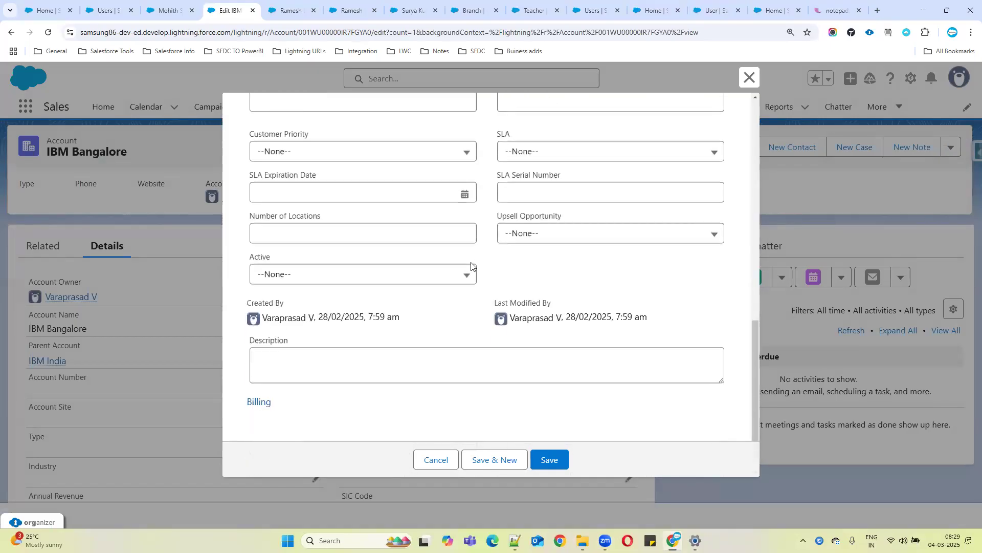
left_click(435, 459)
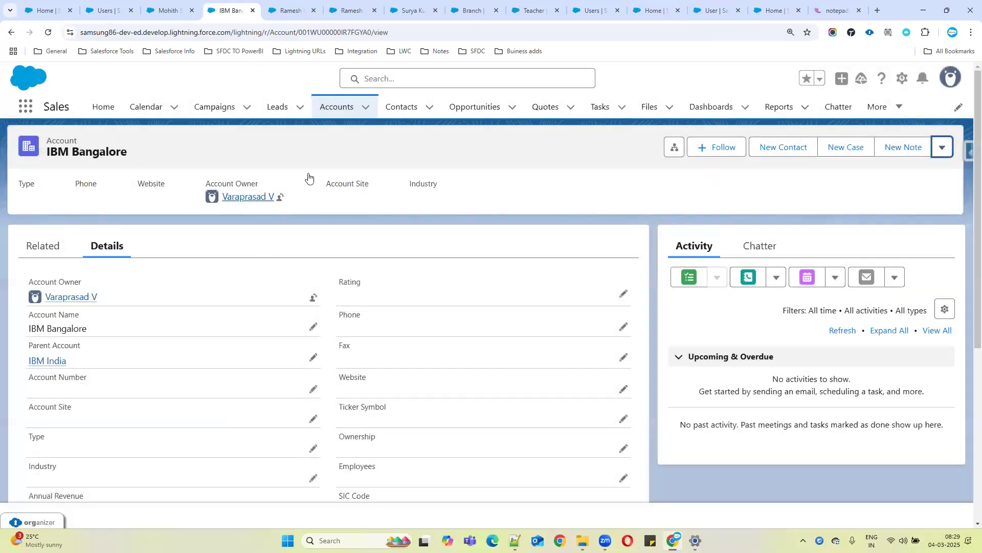
Open the IBM-Needs 5 laps opportunity from the Opportunities list and review its Details fields
left_click(458, 106)
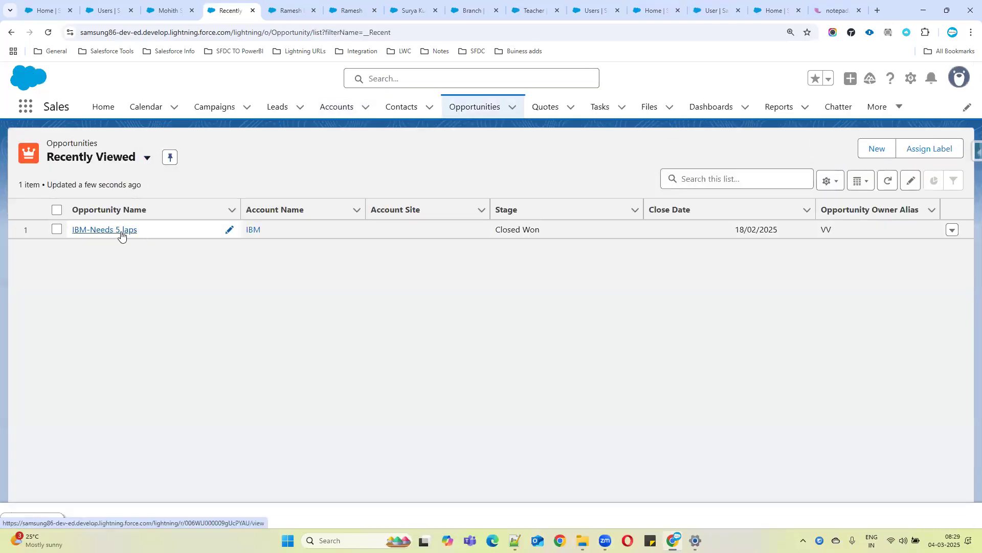
left_click(121, 231)
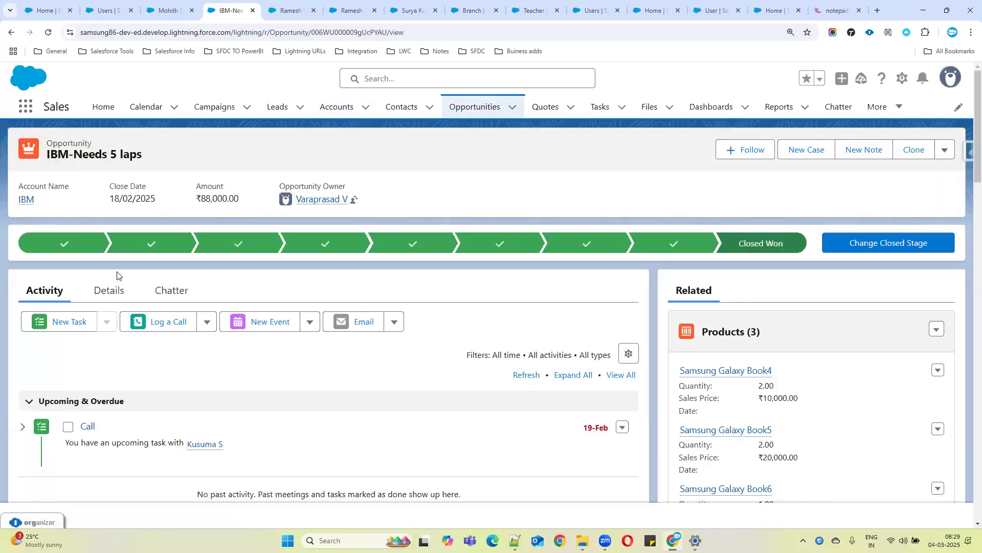
left_click(108, 290)
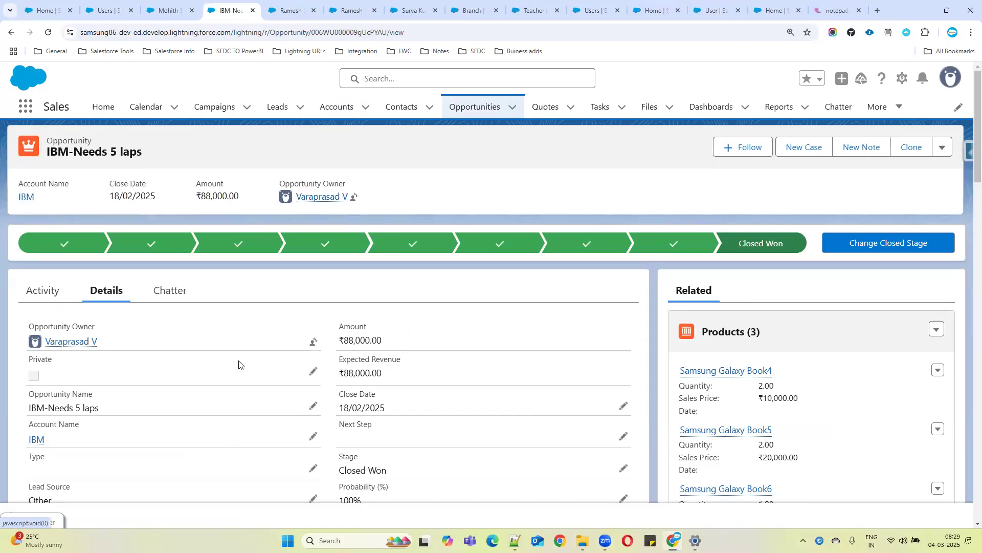
scroll(237, 361, "down", 4)
scroll(420, 294, "down", 3)
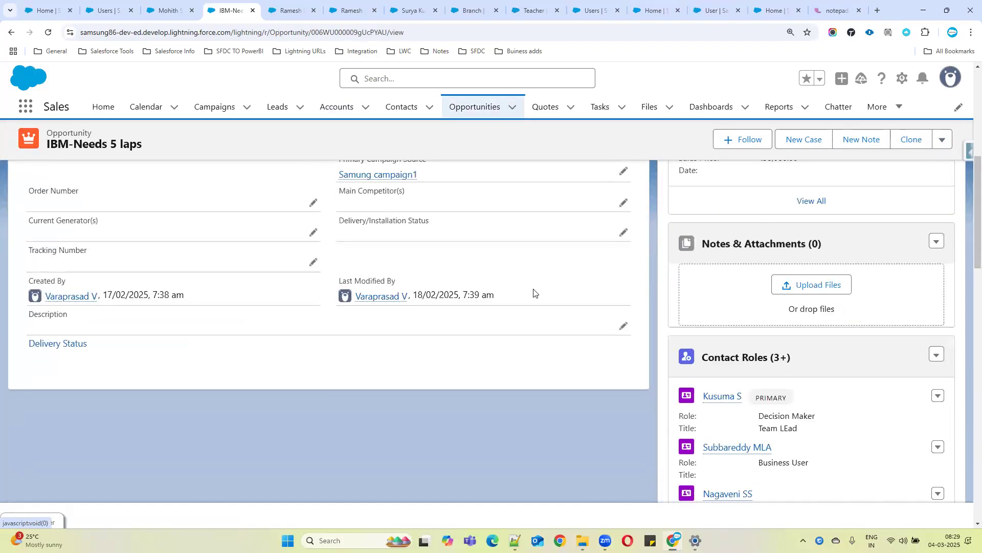
scroll(717, 246, "up", 6)
Open the IBM-Needs 5 laps opportunity's edit form, scroll through its fields, and close it
left_click(942, 139)
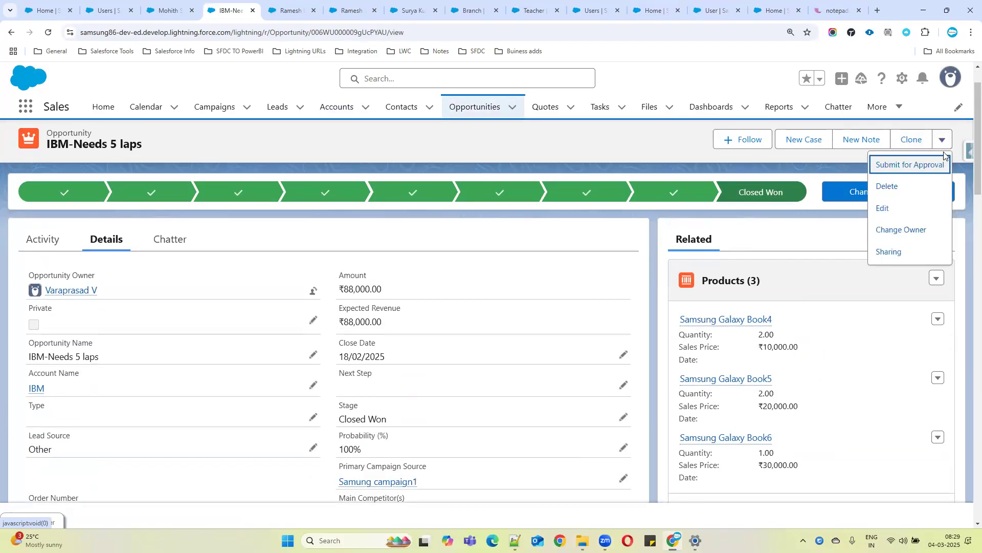
left_click(892, 209)
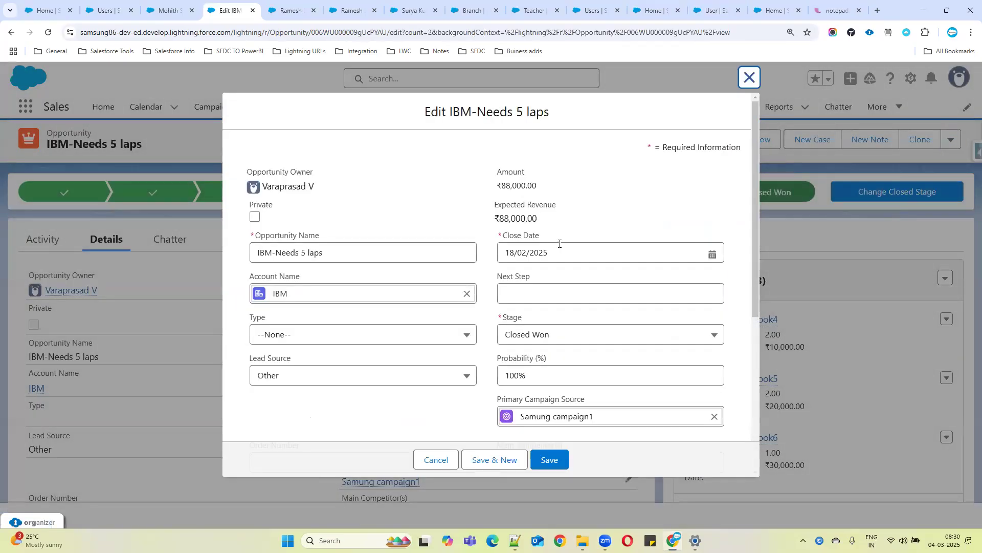
scroll(560, 250, "down", 5)
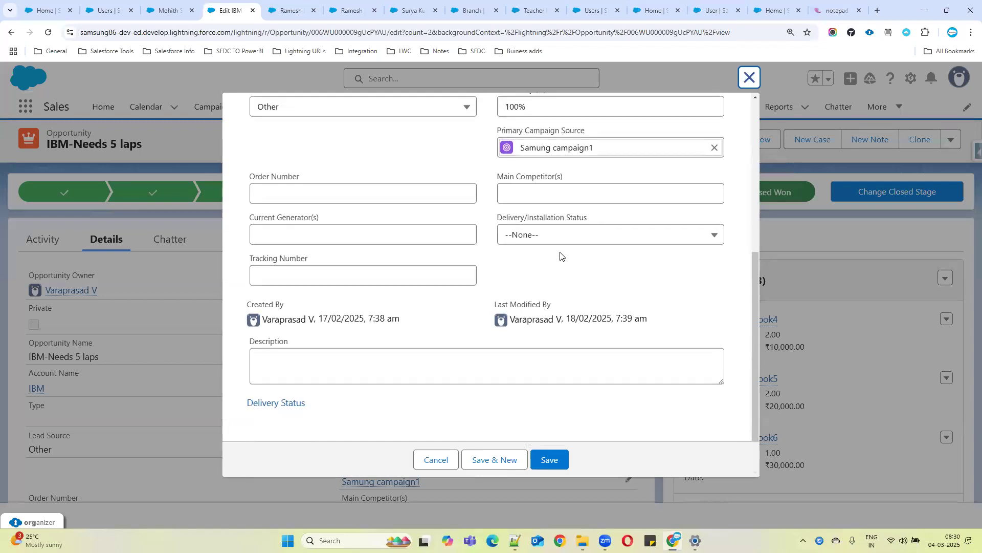
left_click(749, 79)
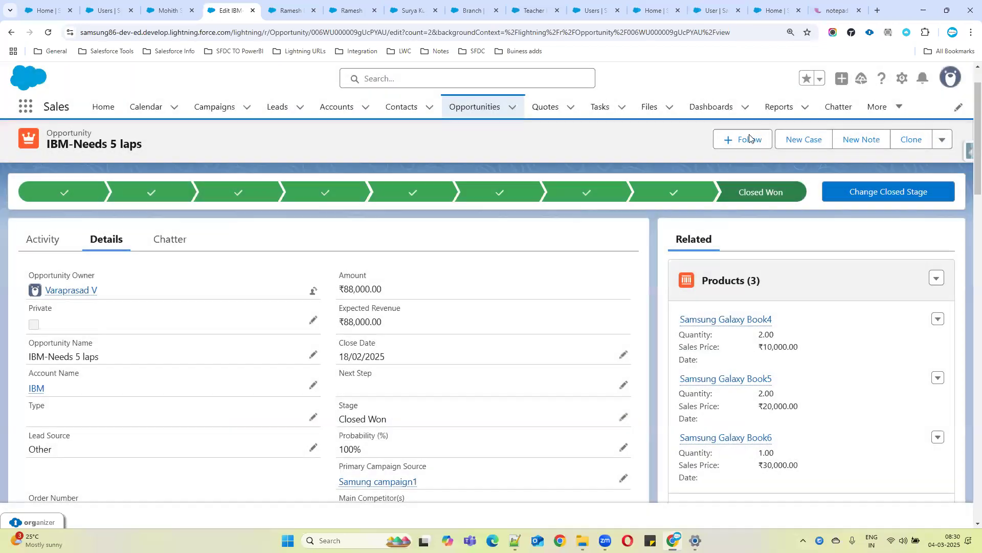
Open a New Account form from the Accounts list and scroll through its fields
left_click(322, 111)
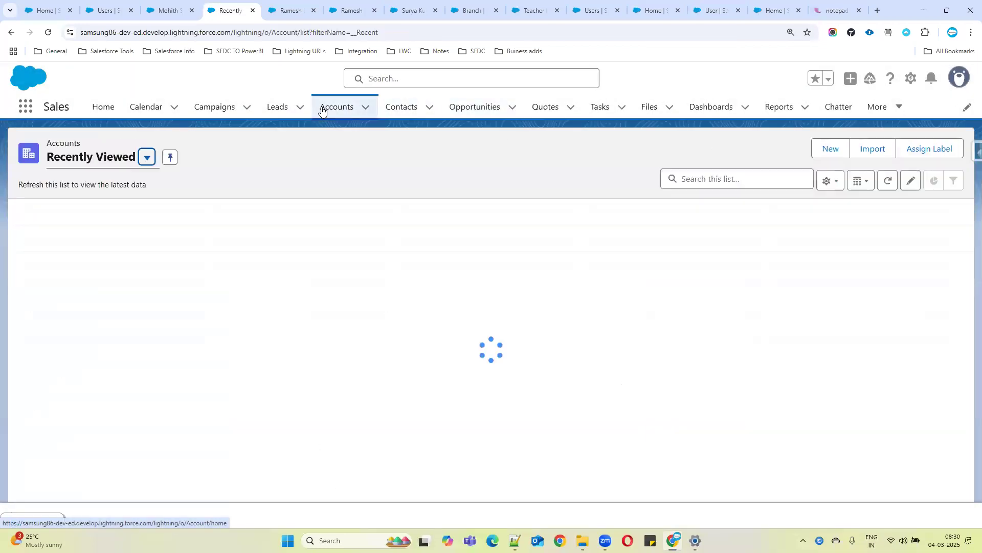
left_click(823, 151)
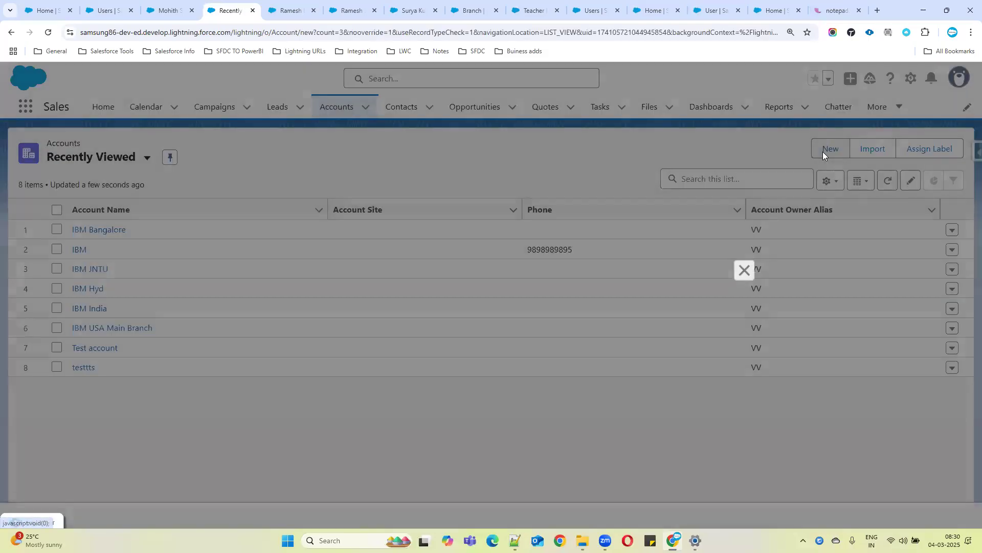
scroll(474, 238, "down", 5)
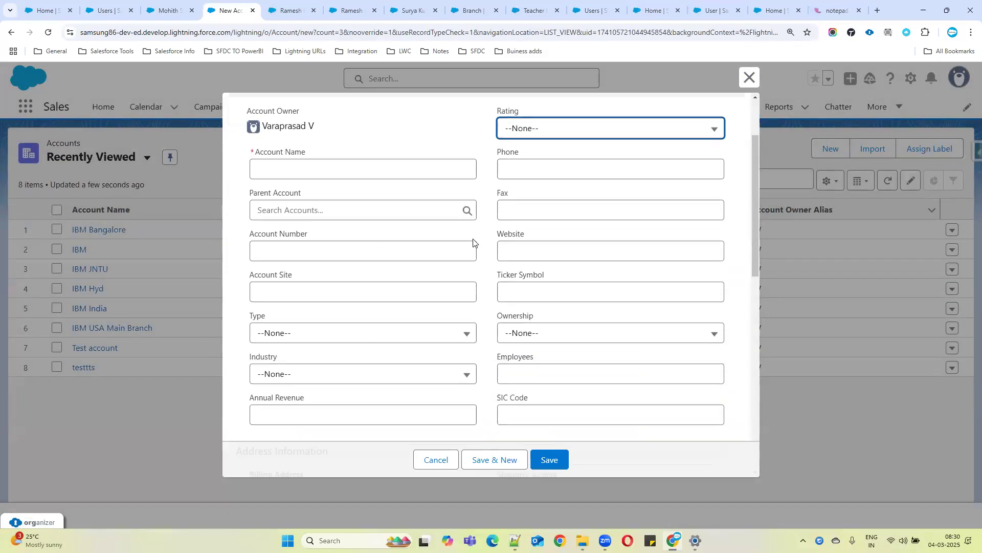
scroll(474, 238, "up", 5)
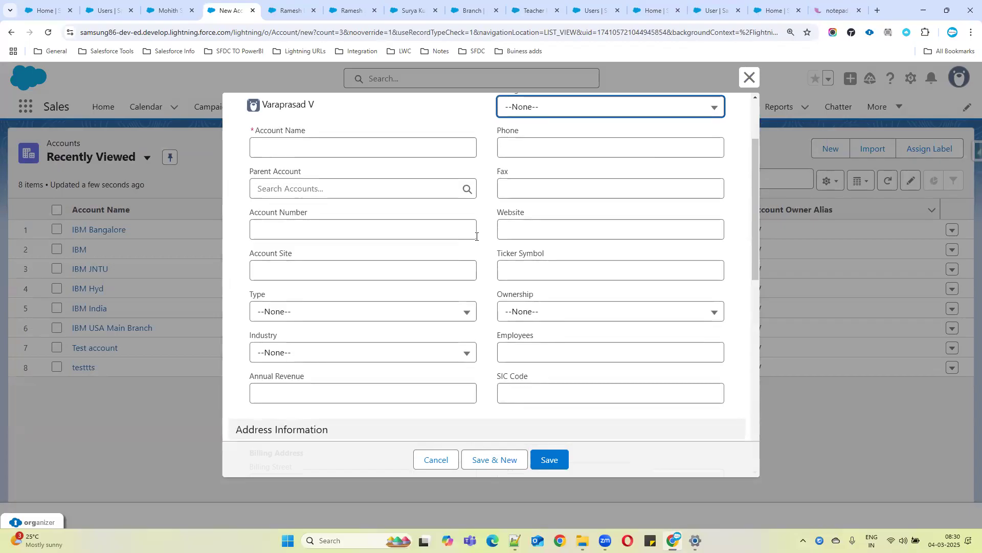
scroll(473, 175, "down", 8)
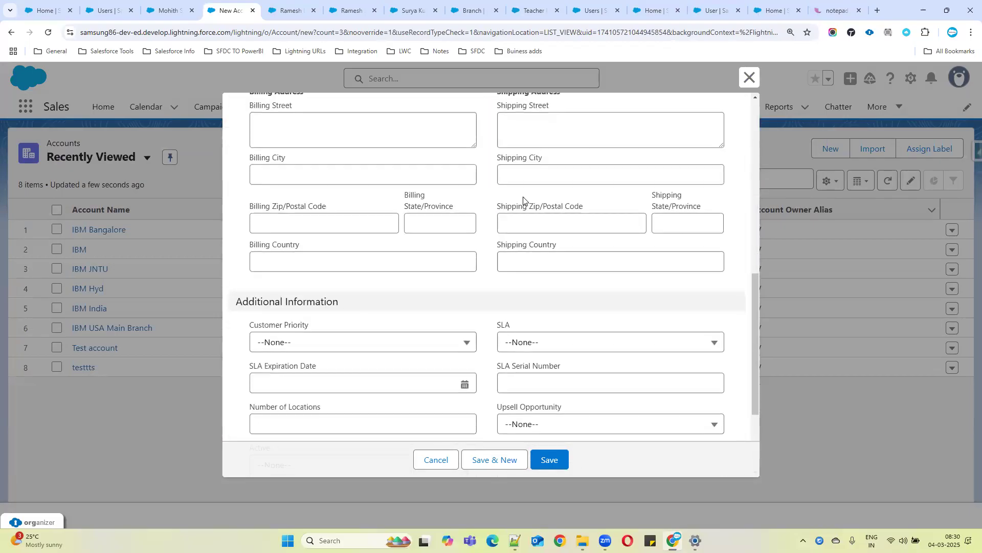
Return to the student record tab, open a New Student form, and scroll down to its lookup fields
left_click(172, 4)
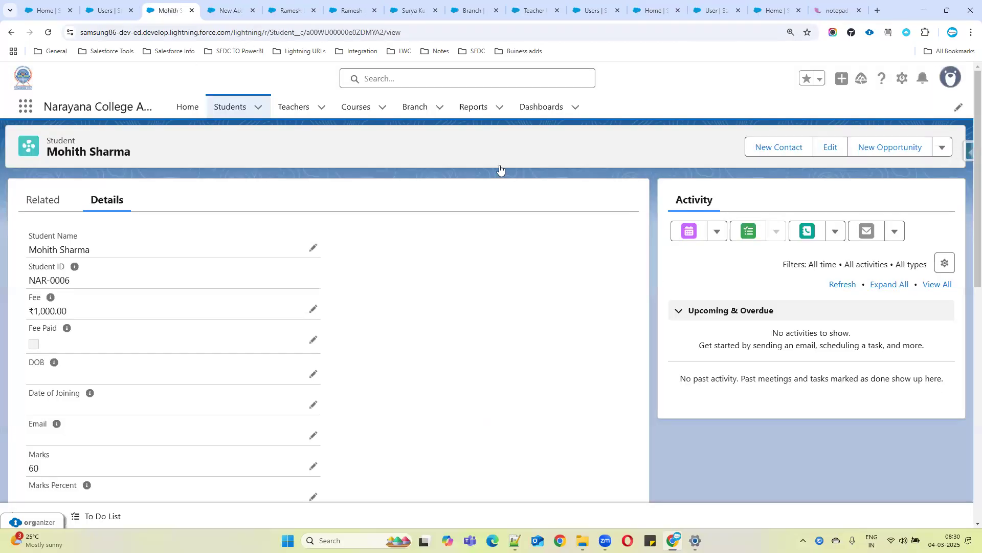
left_click(943, 148)
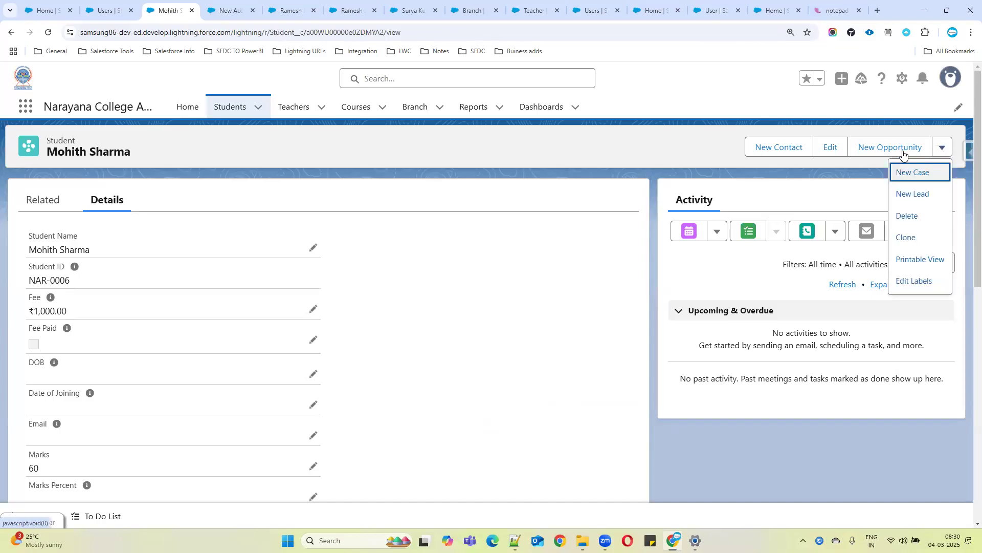
left_click(226, 114)
left_click(822, 154)
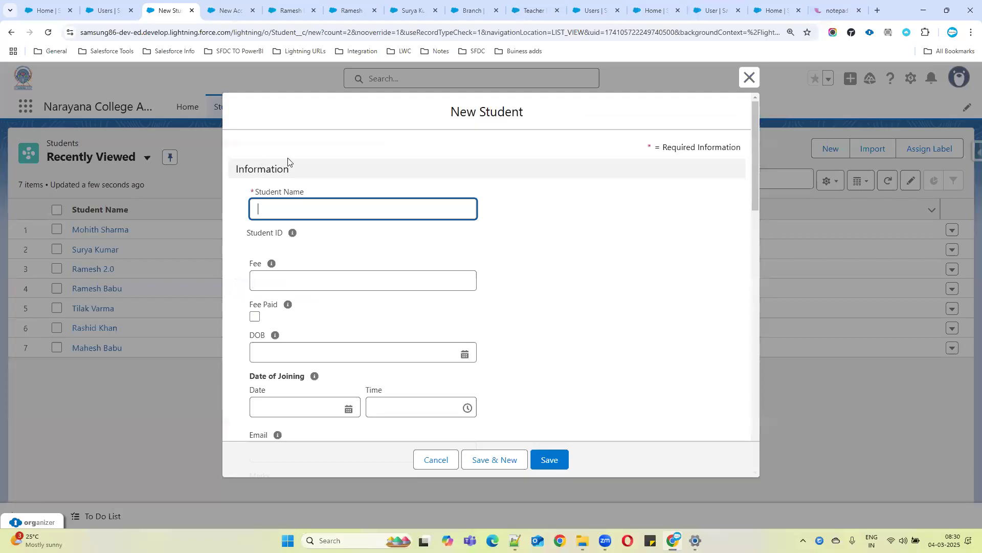
scroll(455, 322, "down", 10)
scroll(459, 318, "down", 4)
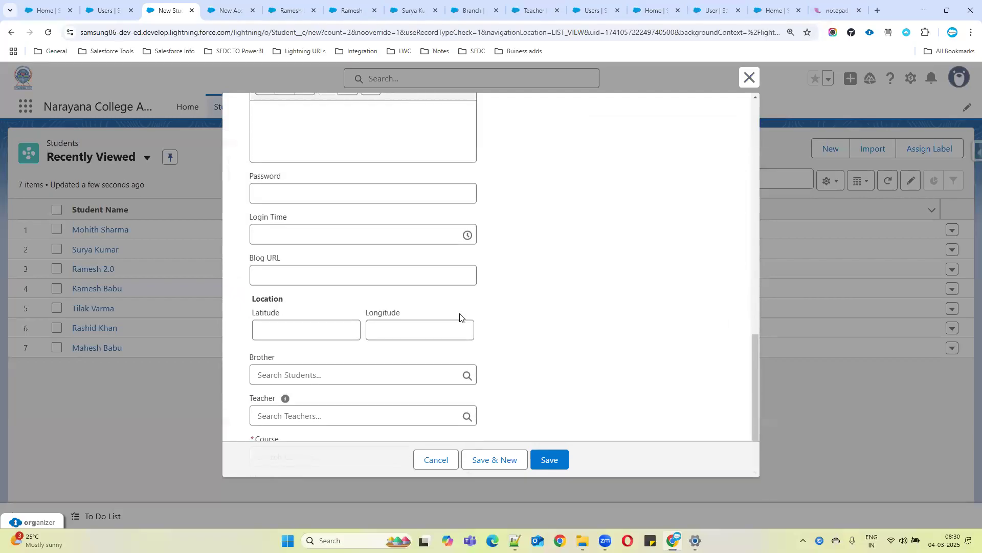
Compare the New Account form with the New Student form by switching between the two tabs
key("ctrl+Tab")
scroll(583, 205, "down", 2)
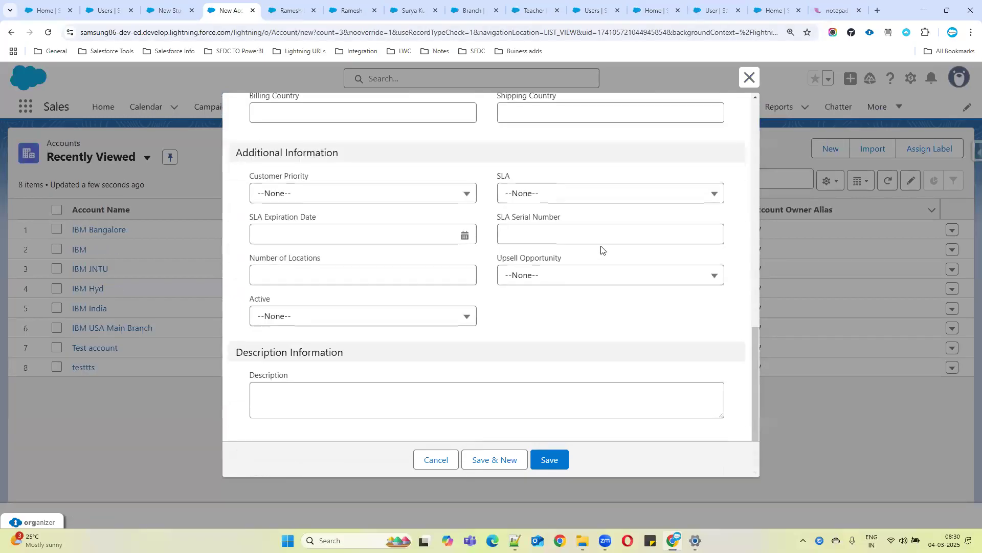
scroll(622, 290, "up", 10)
scroll(629, 292, "up", 2)
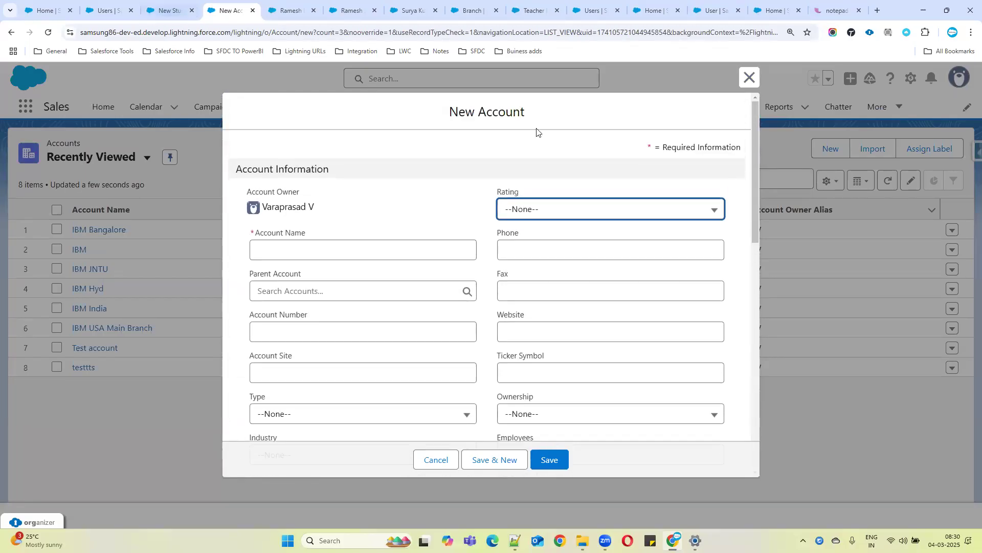
left_click(174, 10)
left_click(240, 11)
left_click(176, 12)
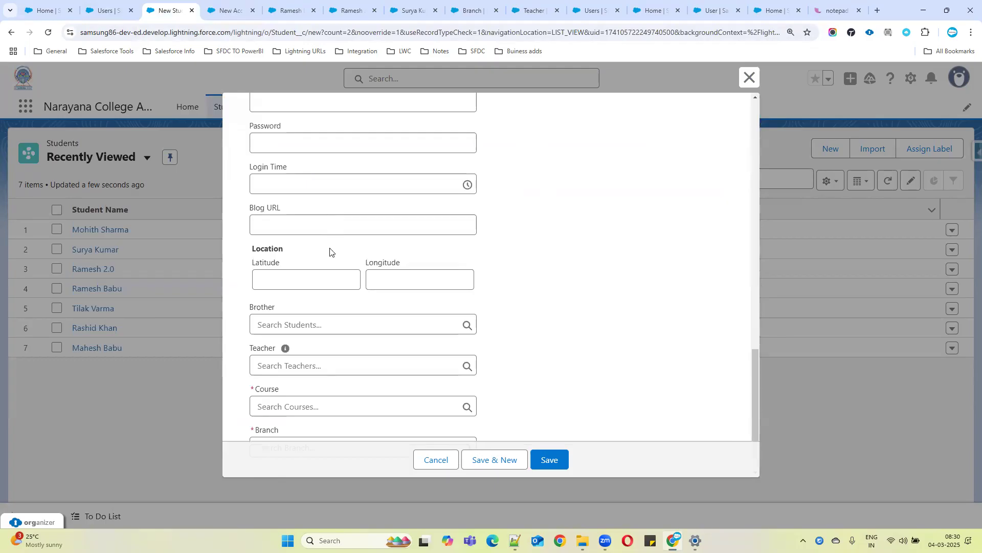
left_click(228, 10)
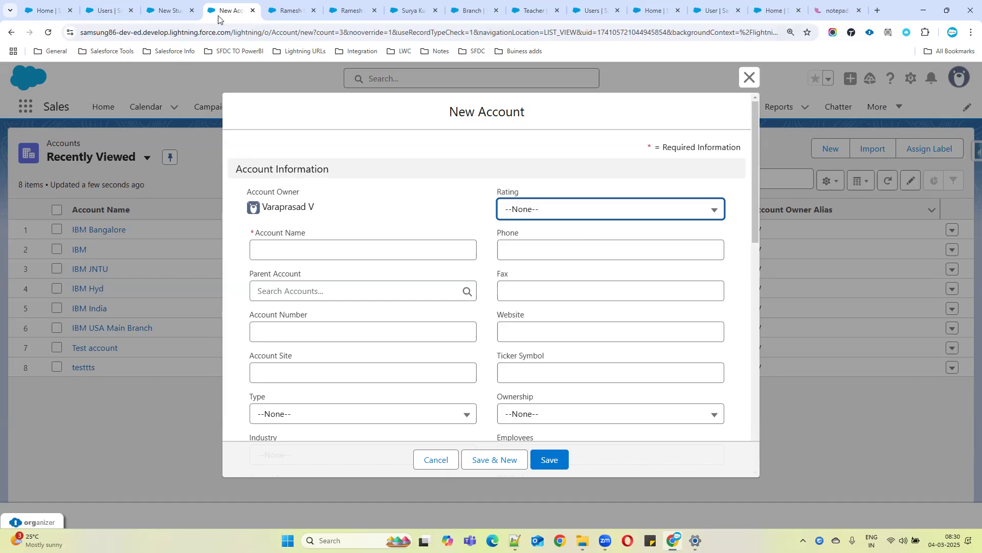
left_click(174, 16)
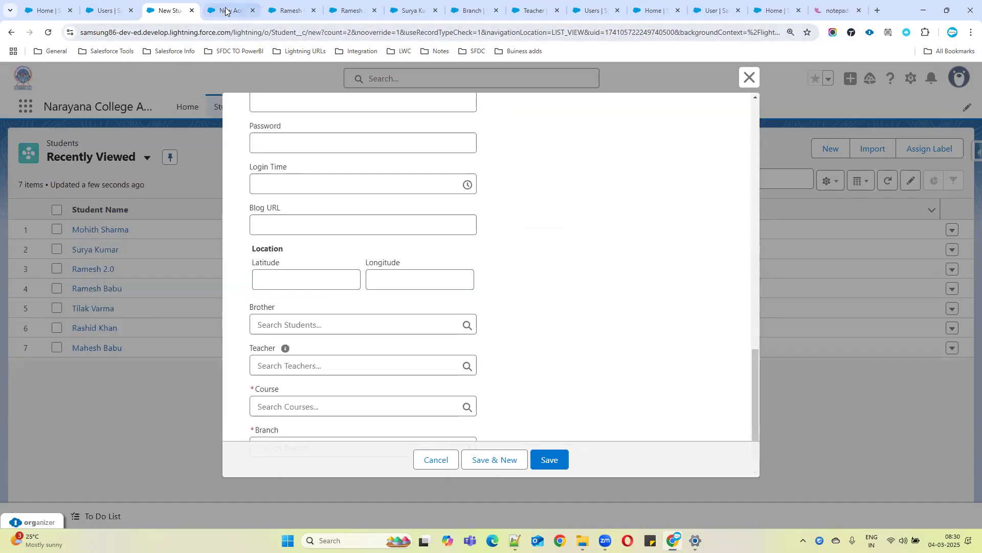
scroll(414, 226, "up", 10)
scroll(424, 256, "down", 10)
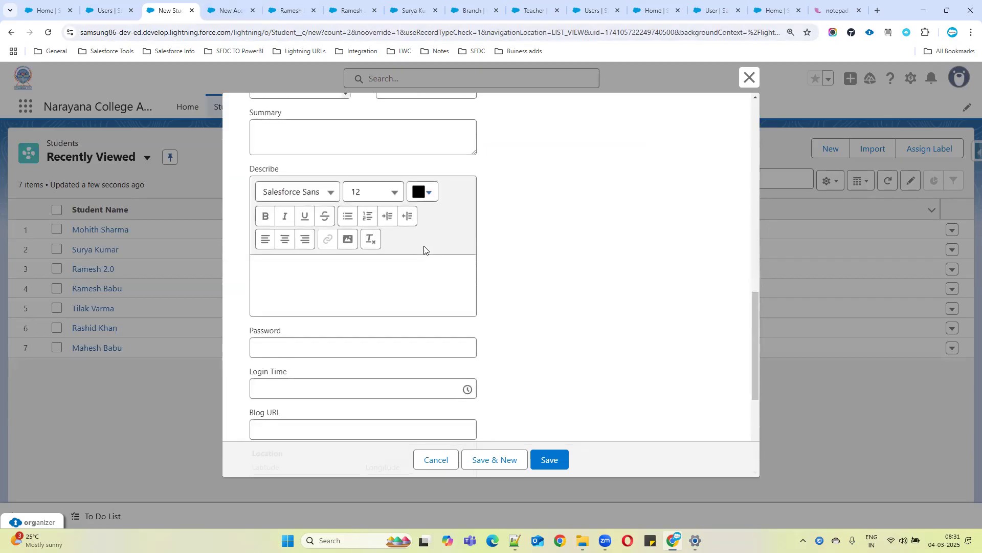
left_click(225, 10)
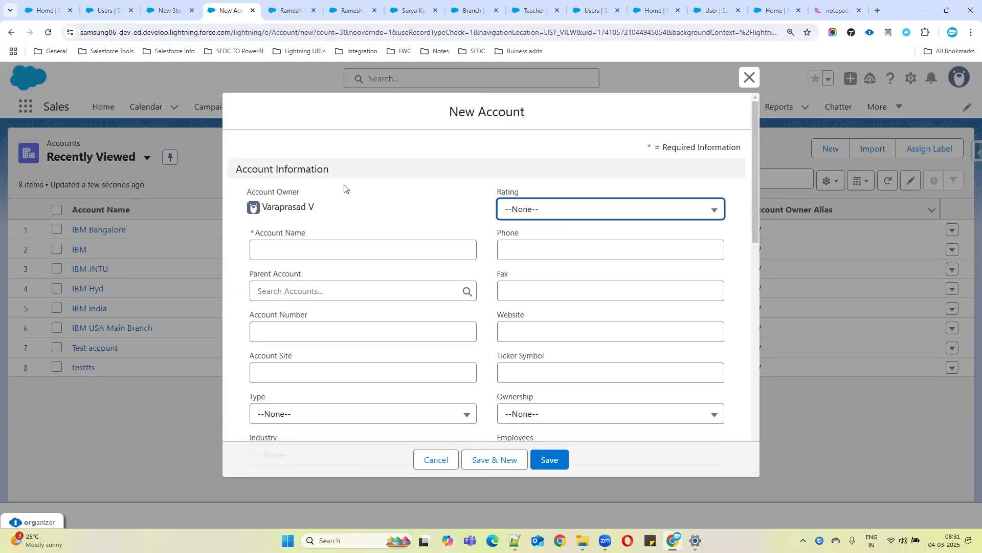
Highlight the Account Information section heading in the New Account form and scroll through its fields
left_click_drag(236, 168, 354, 173)
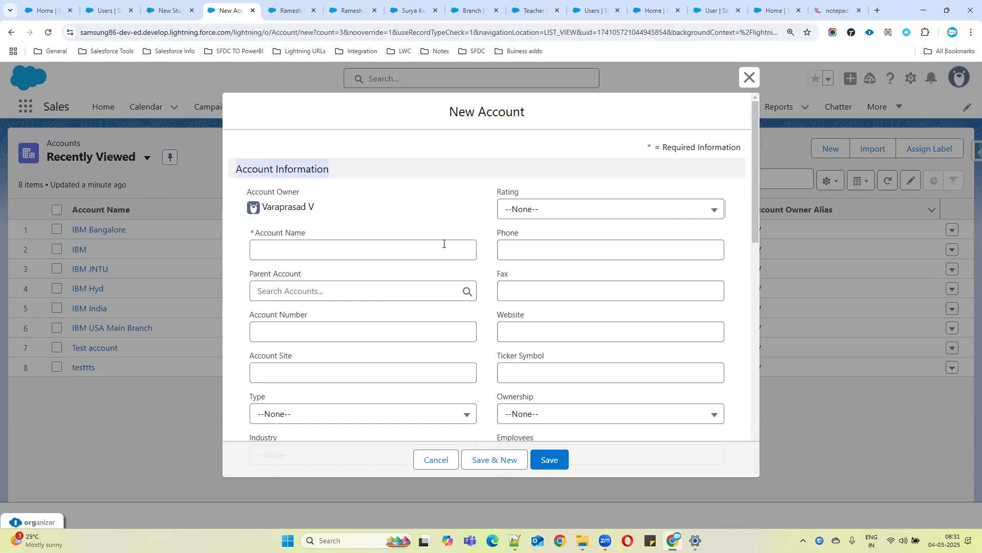
scroll(444, 243, "down", 1)
scroll(552, 272, "down", 2)
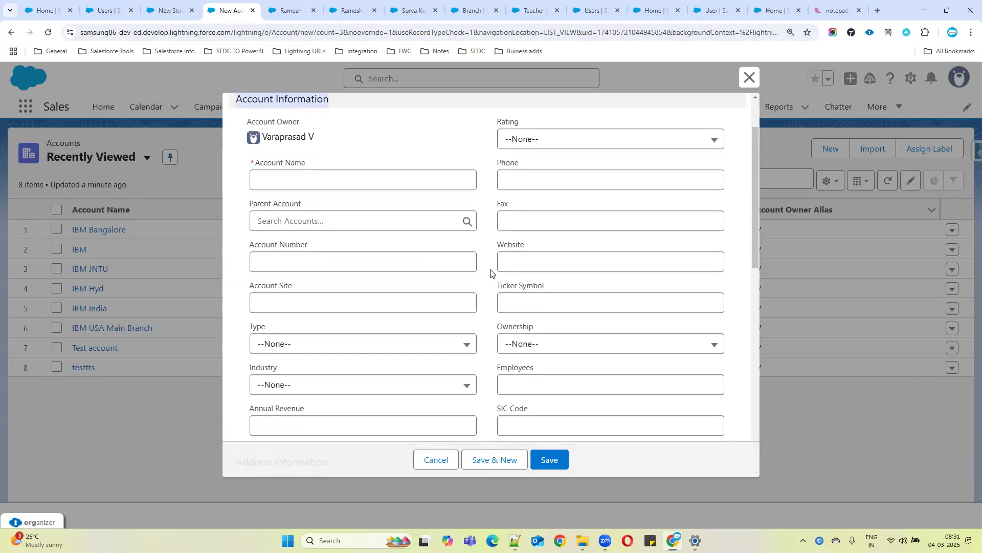
scroll(348, 322, "down", 1)
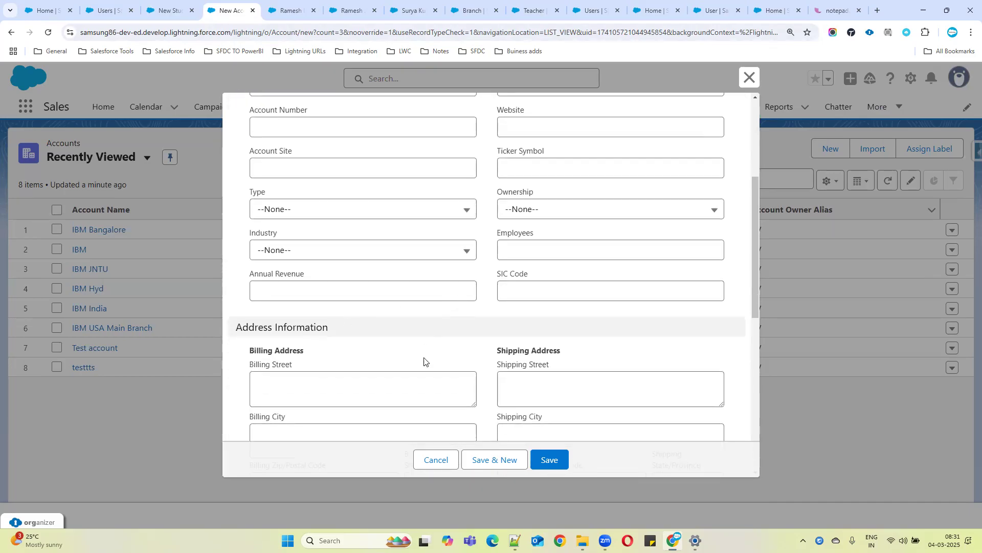
Scroll down the New Account form, highlighting the Address Information, Additional Information and Description Information section headings
scroll(409, 348, "down", 1)
left_click_drag(236, 275, 377, 281)
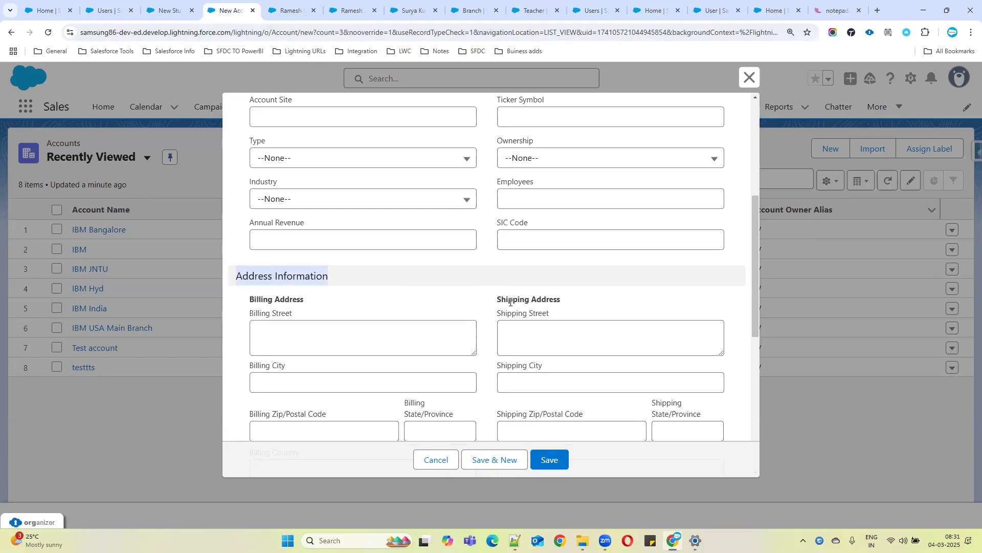
scroll(351, 279, "down", 4)
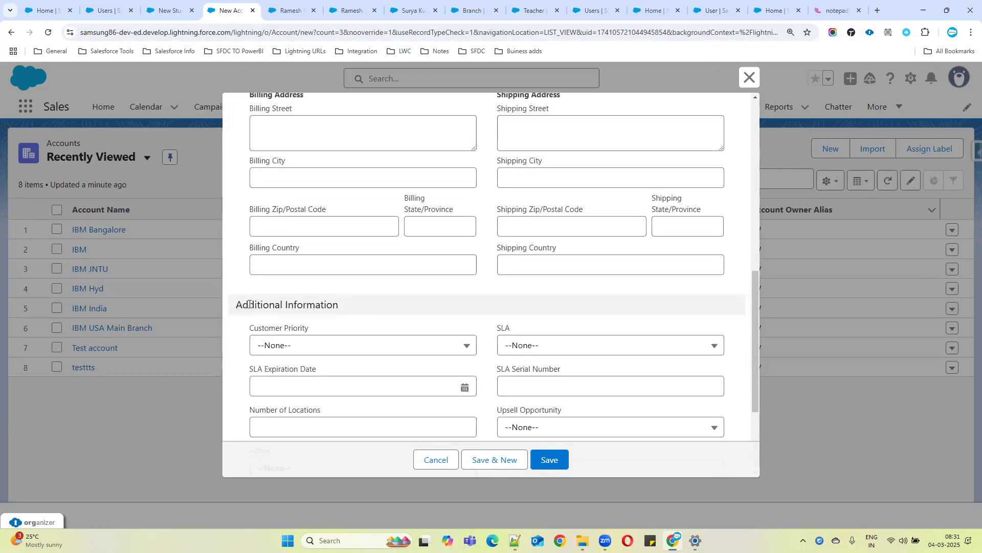
left_click_drag(239, 305, 348, 310)
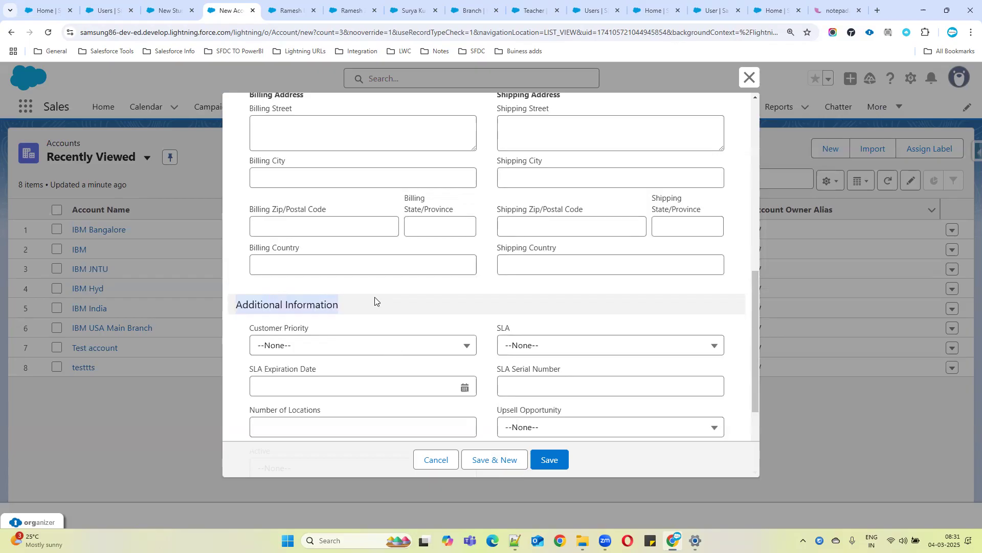
scroll(275, 272, "down", 3)
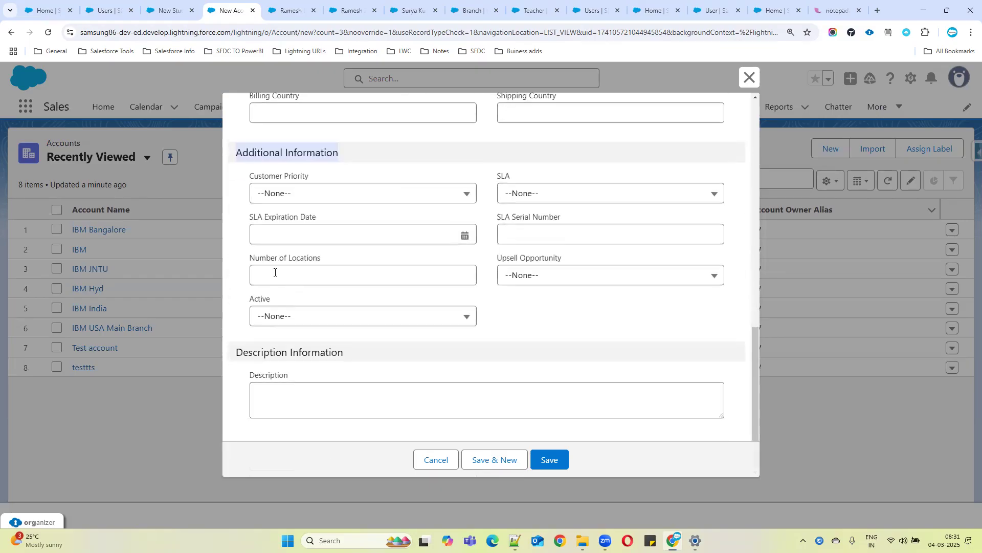
left_click_drag(237, 353, 349, 352)
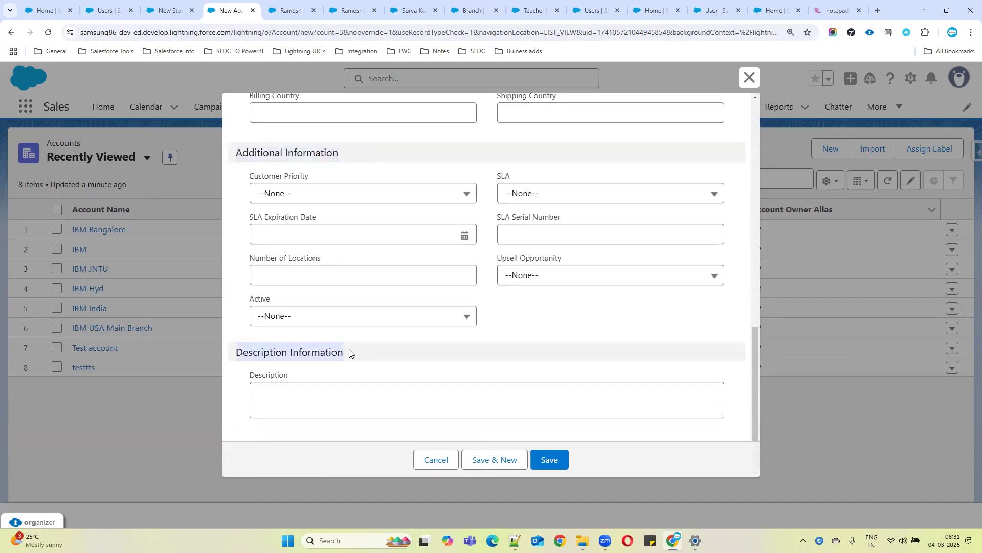
left_click(328, 404)
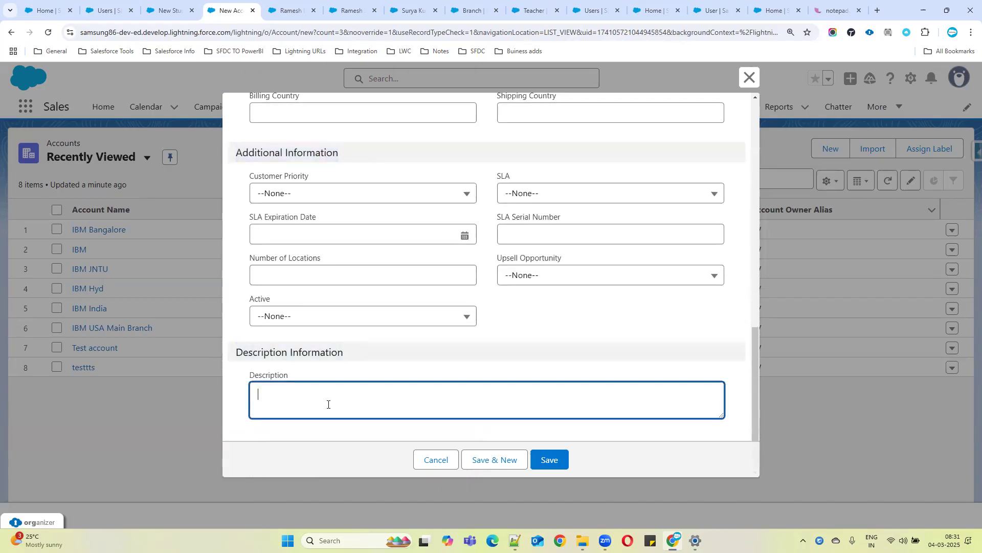
Compare the New Student form's Information section with the New Account form by switching between the two tabs
left_click(164, 20)
scroll(417, 315, "up", 17)
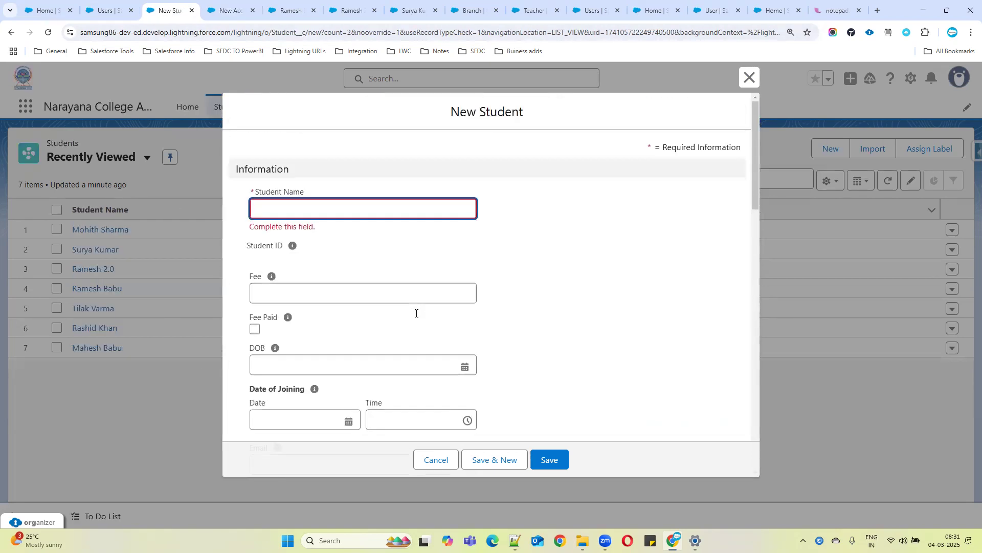
left_click_drag(295, 171, 217, 165)
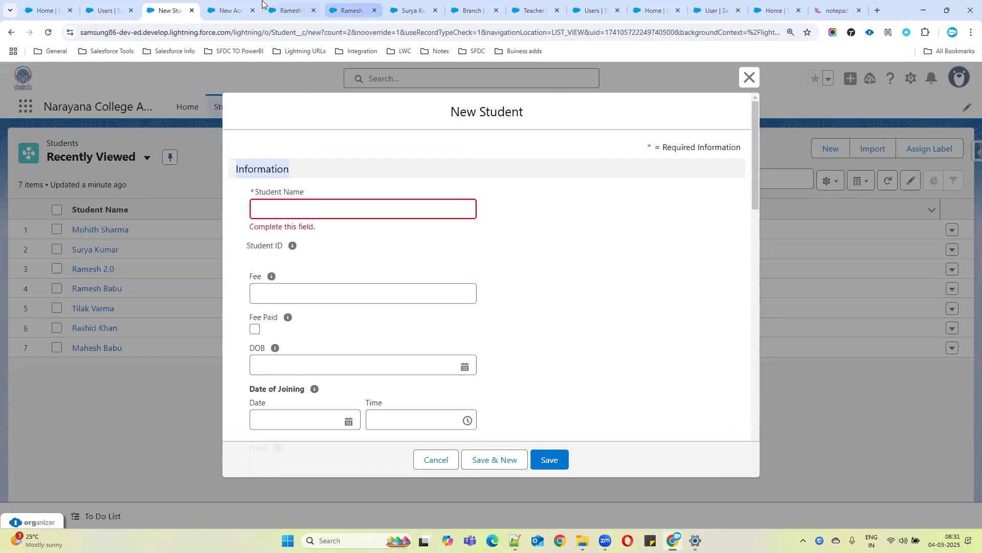
left_click(227, 11)
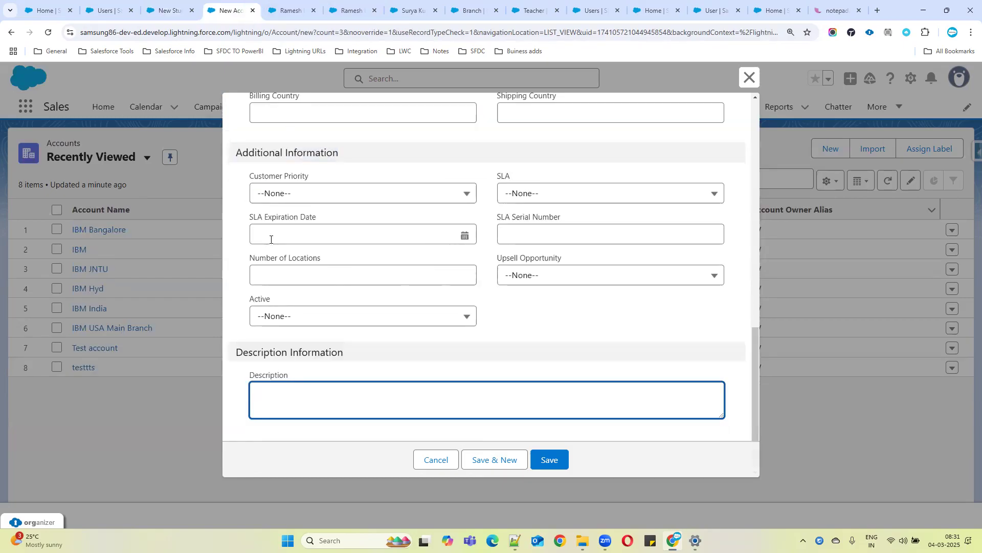
scroll(214, 134, "up", 3)
left_click(168, 11)
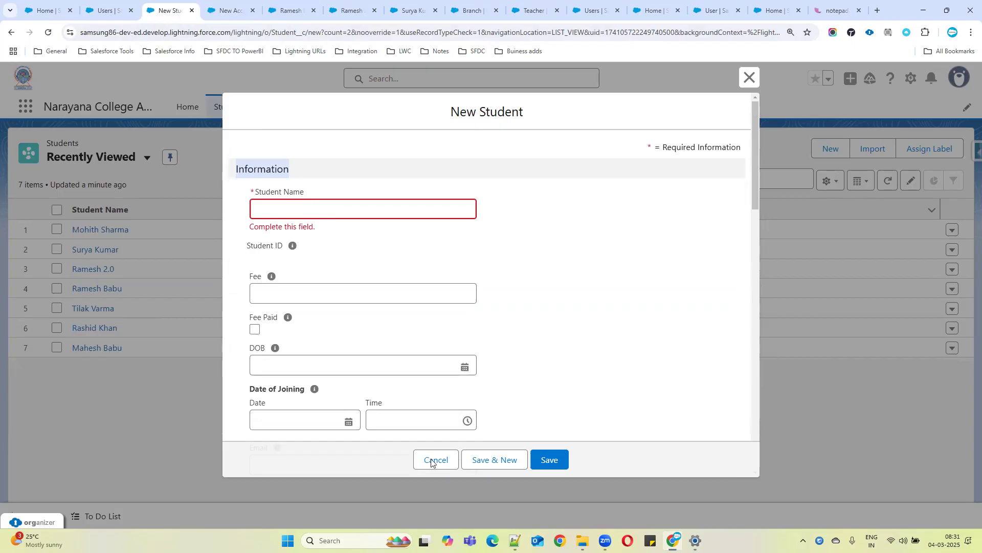
Switch to the notes file and add the heading "Pagelayouts:" on a new line
key("alt+Tab")
type("gelayouts:")
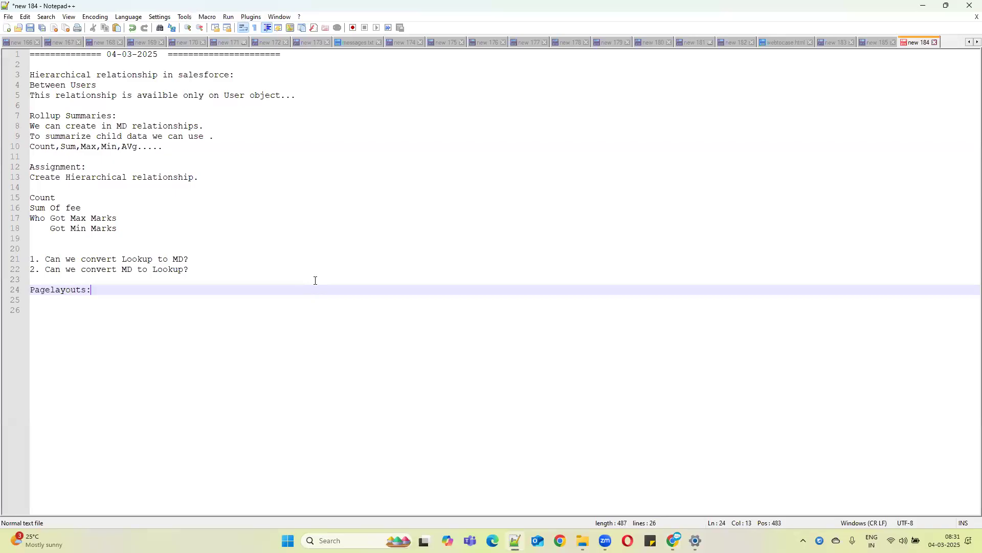
key("Return")
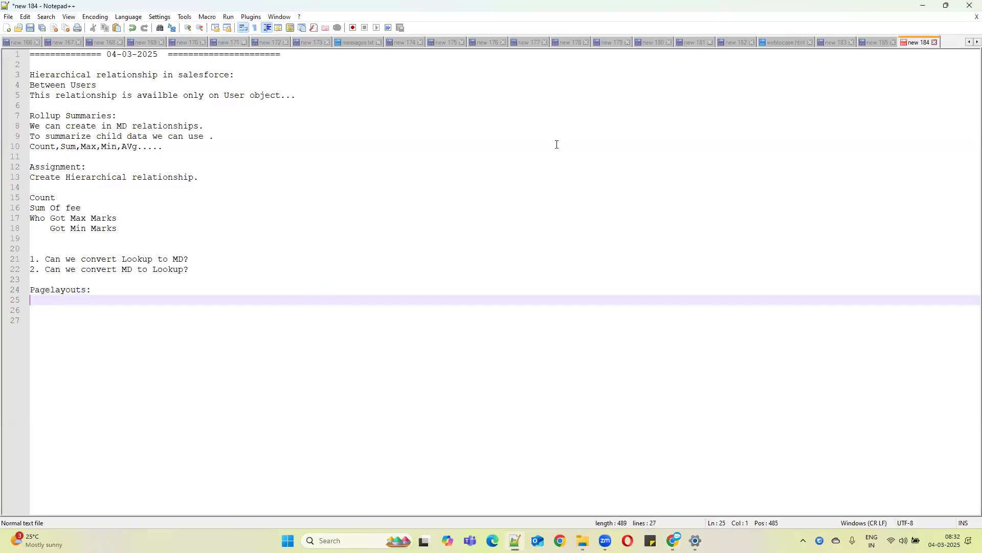
Write "We can orgnise fields,Relatedlists" under the Pagelayouts heading
type("We")
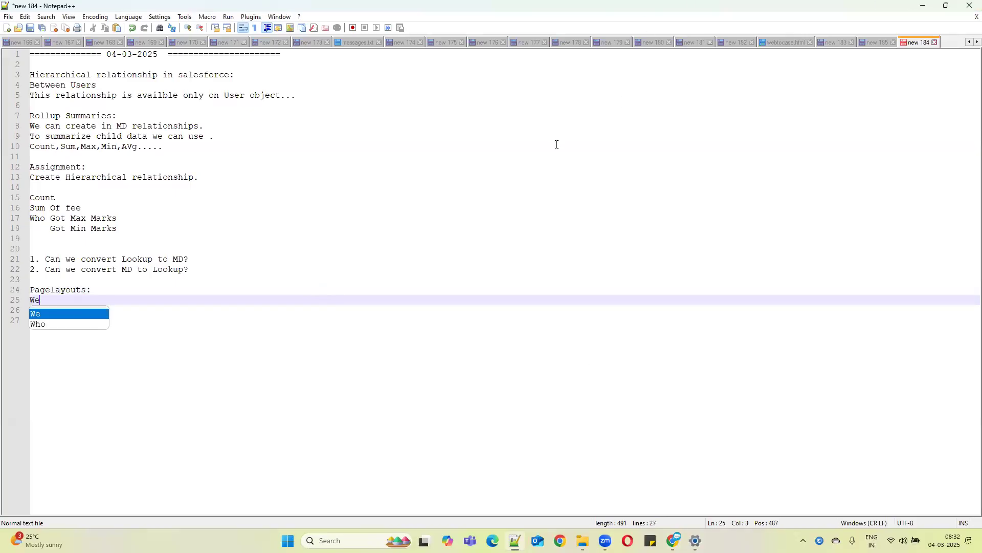
type(" can orgni")
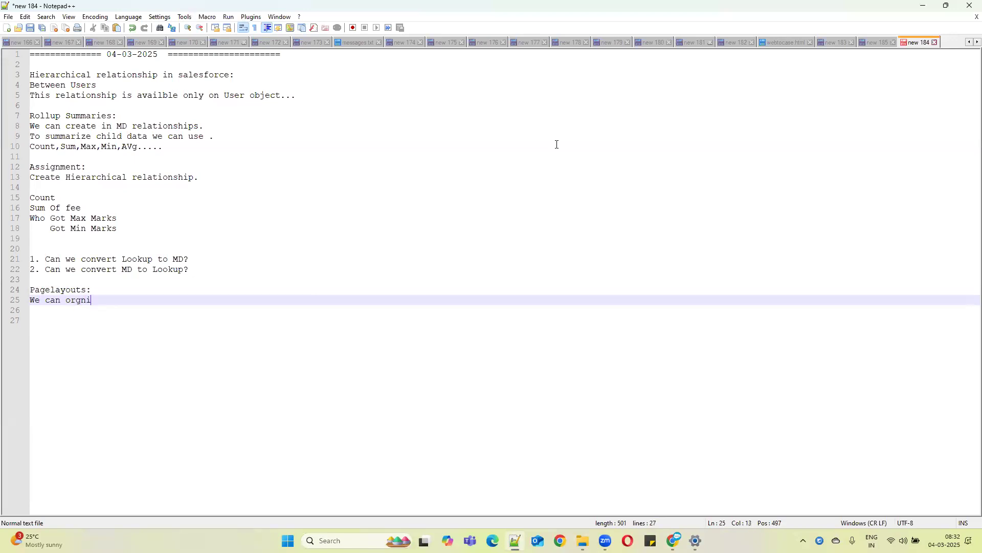
type("ge fields")
left_click(97, 300)
key("BackSpace")
type("s")
left_click(143, 299)
type(",Realtlist")
key("BackSpace")
key("BackSpace")
type("lated")
key("Right")
key("BackSpace")
Return to the browser, close the New Account form, and open the IBM Bangalore account record
key("alt+Tab")
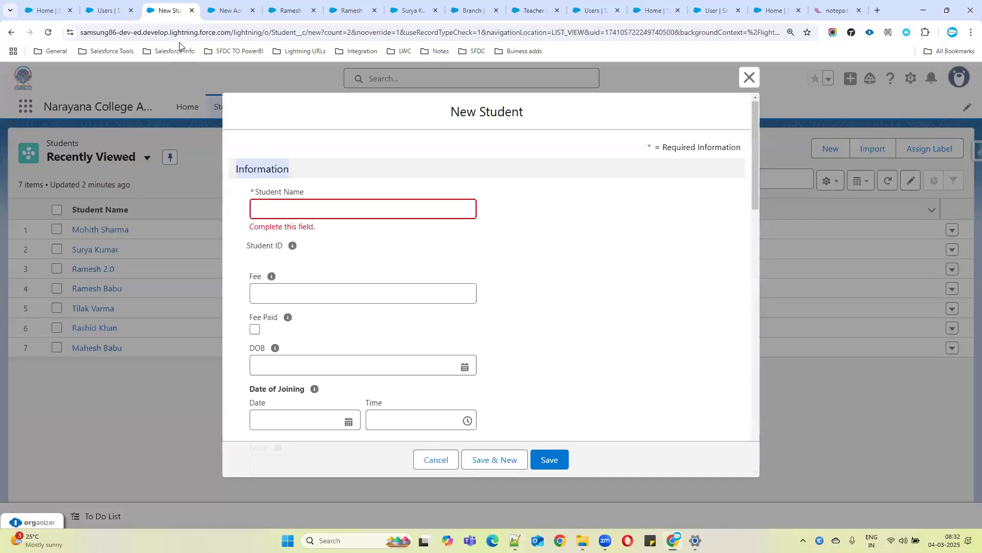
left_click(217, 4)
left_click(748, 77)
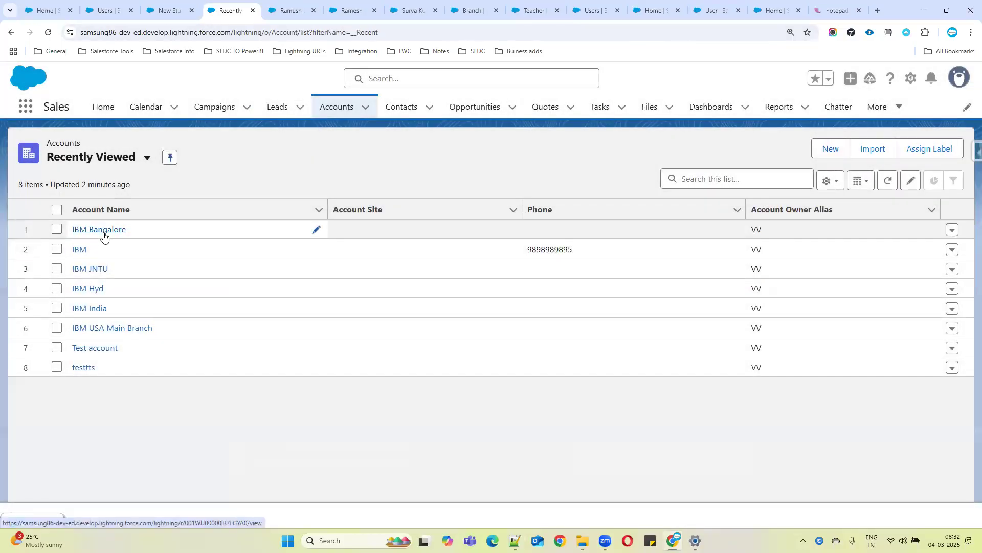
left_click(104, 233)
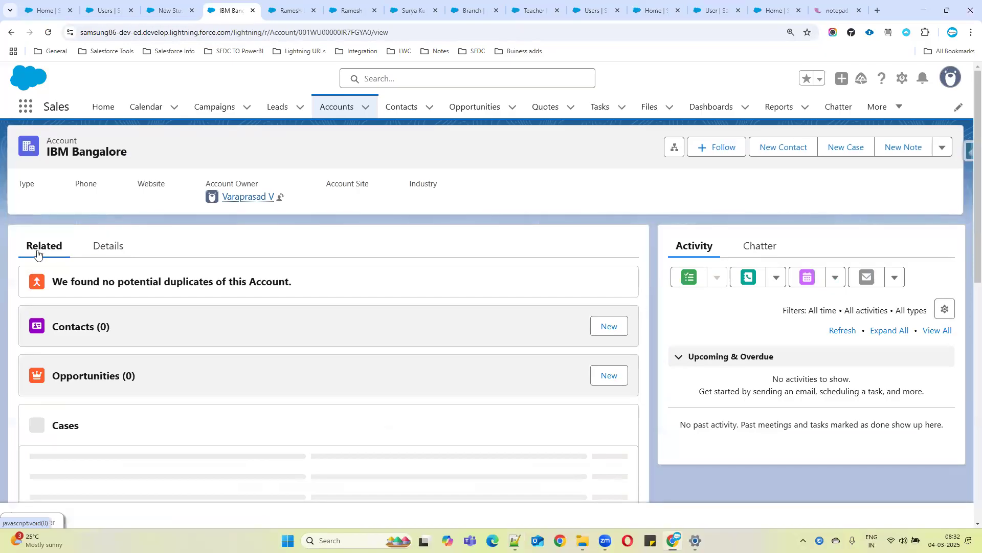
Browse the IBM Bangalore account's related lists and its Details tab
scroll(97, 433, "down", 2)
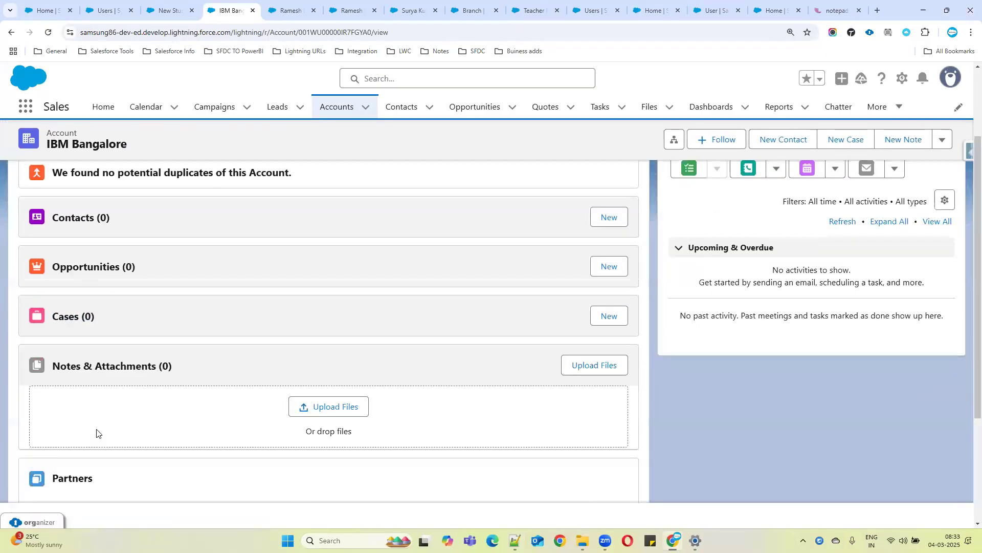
scroll(127, 369, "down", 1)
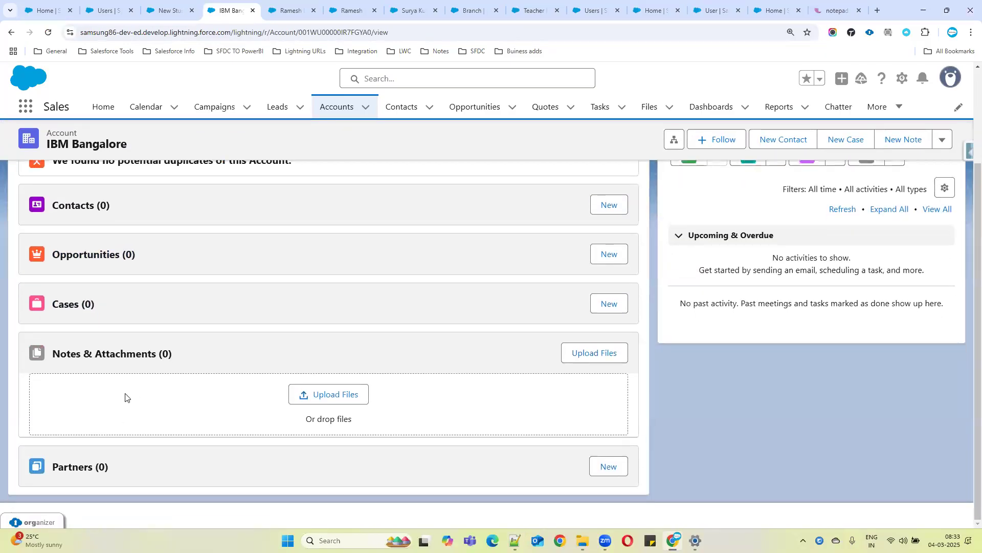
scroll(127, 453, "up", 3)
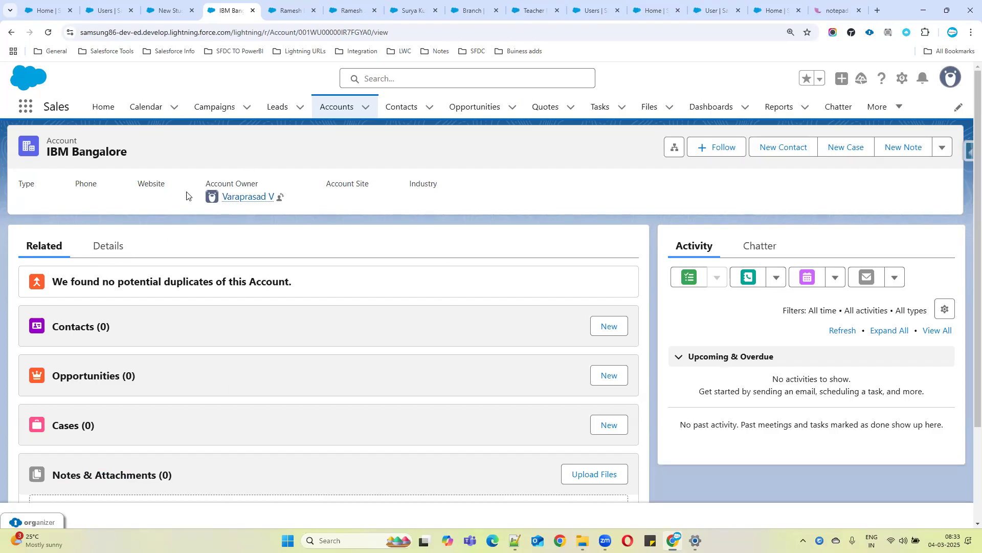
left_click(99, 248)
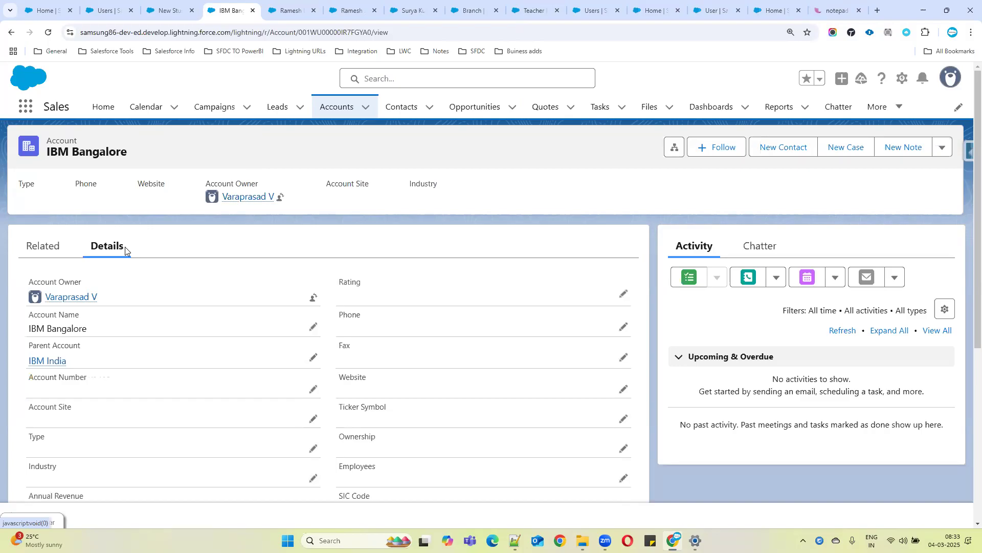
left_click(44, 247)
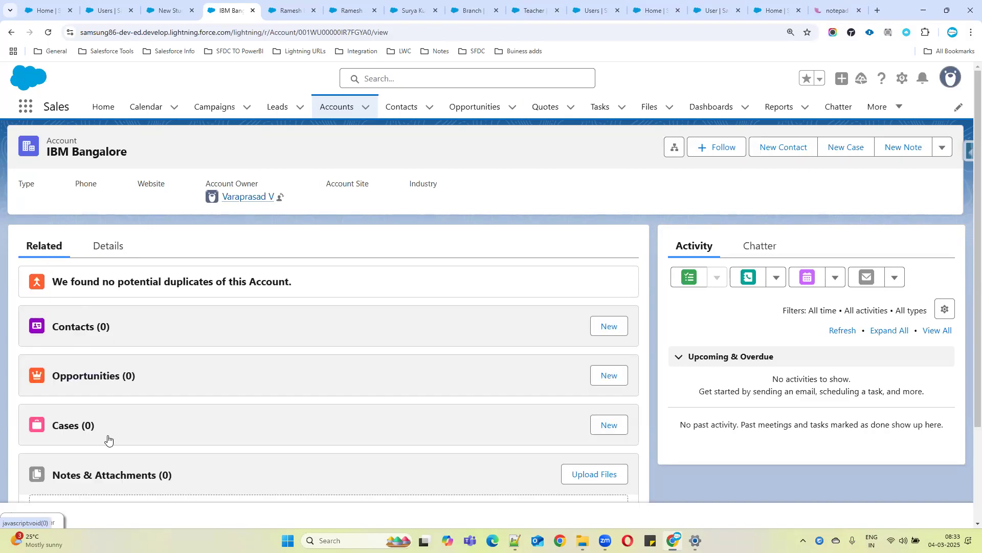
scroll(112, 355, "down", 2)
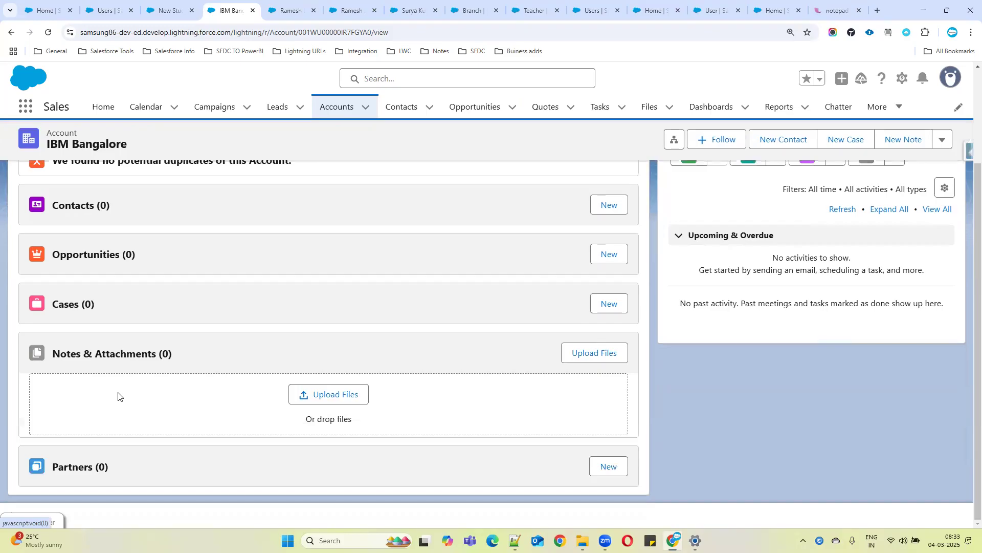
scroll(148, 278, "up", 2)
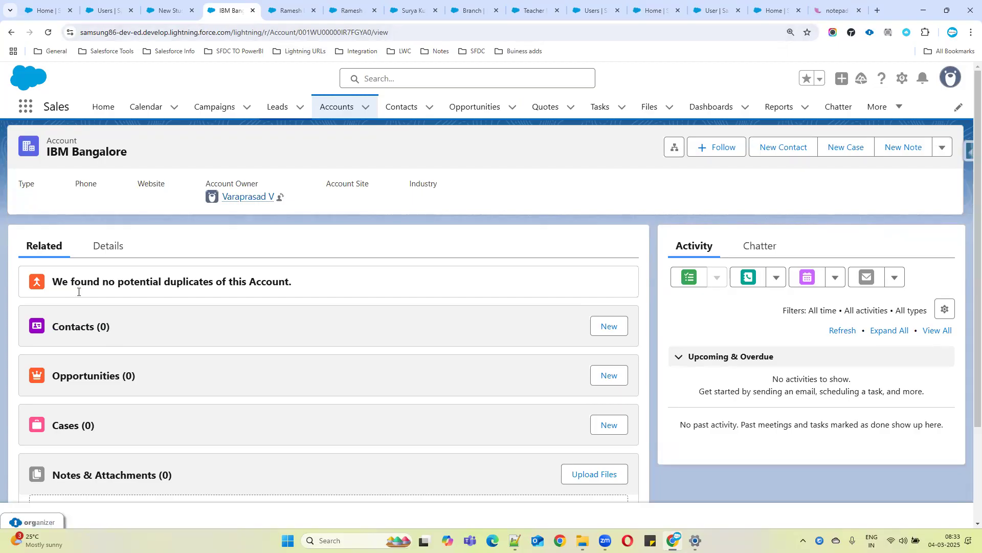
Append ",Buttons....." to the page layout note and add the line "New Pagelayout :"
key("alt+Tab")
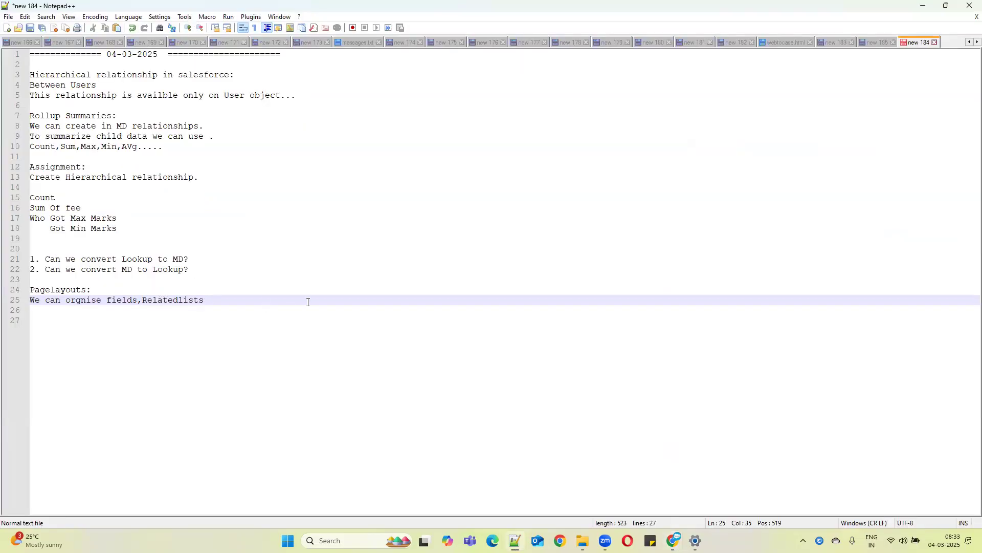
type("Buttons")
key("Return")
key("Return")
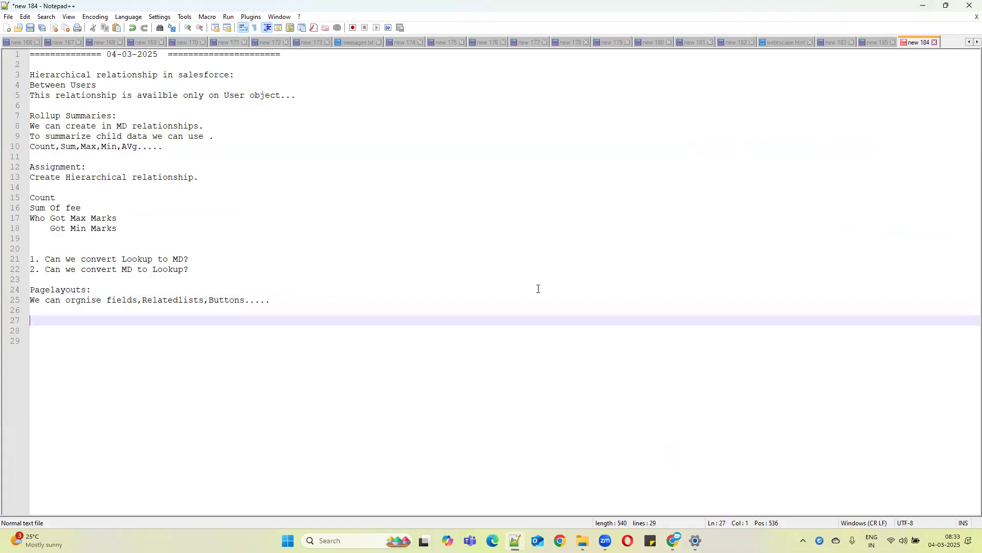
type("ew Pag")
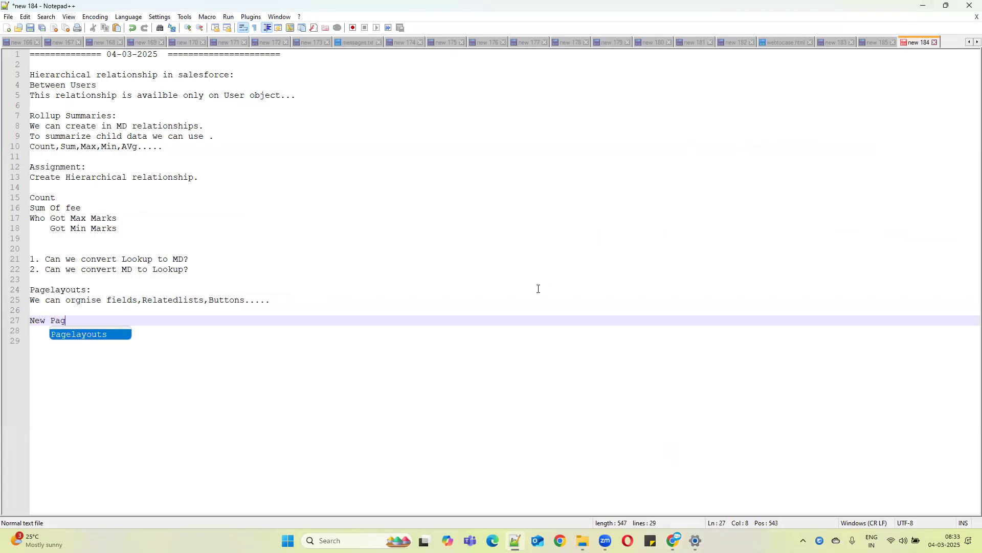
type("elayout :")
key("Return")
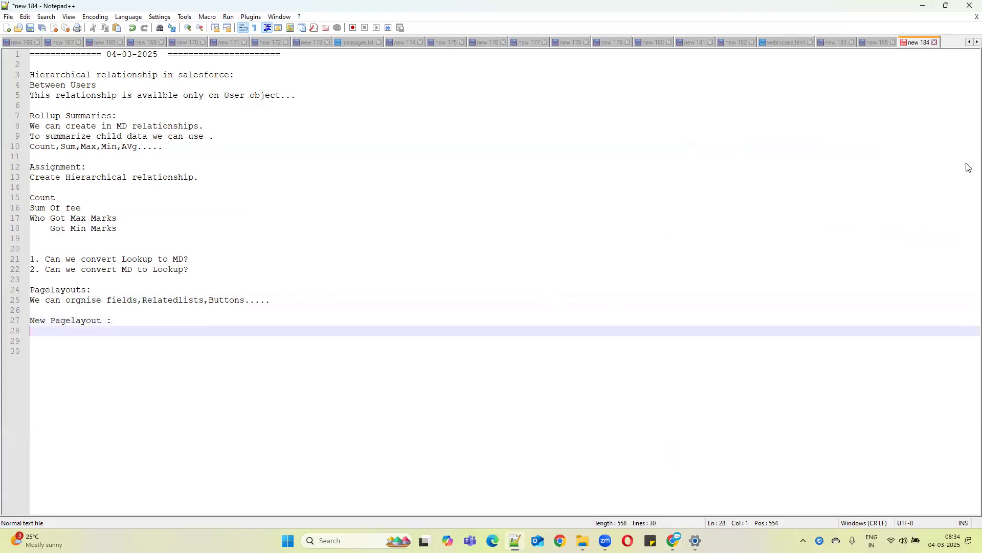
Close the New Student form and open the Student object's Page Layouts in Object Manager
left_click(925, 6)
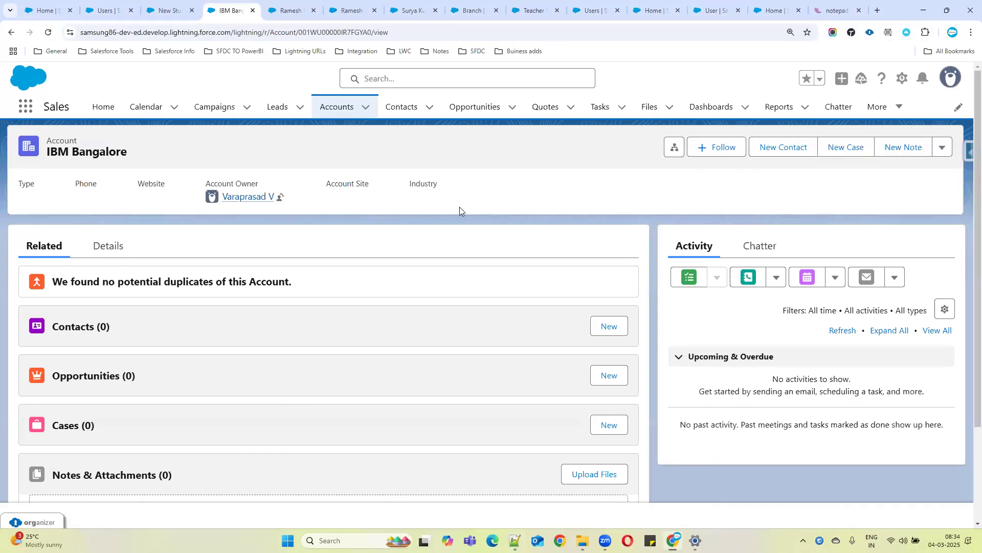
left_click(166, 11)
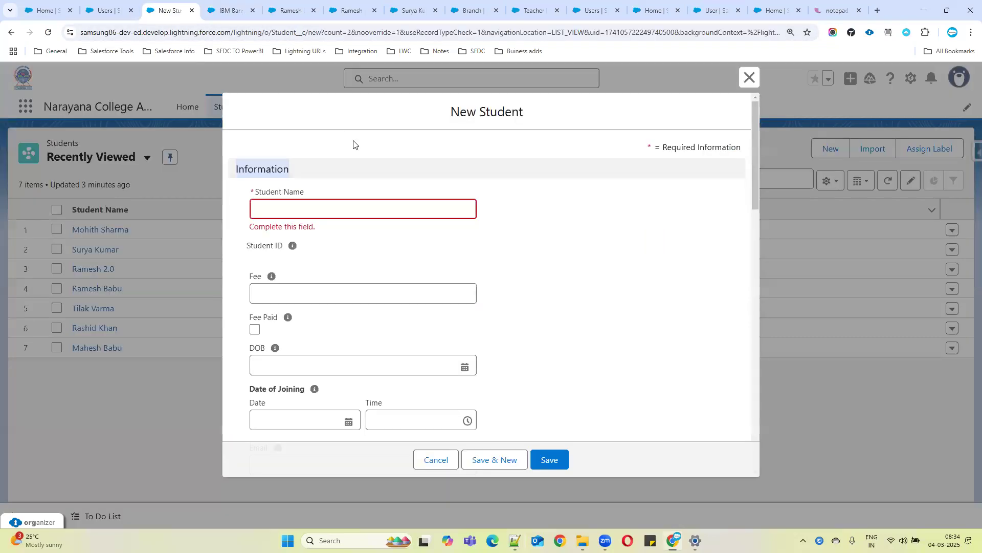
left_click(749, 77)
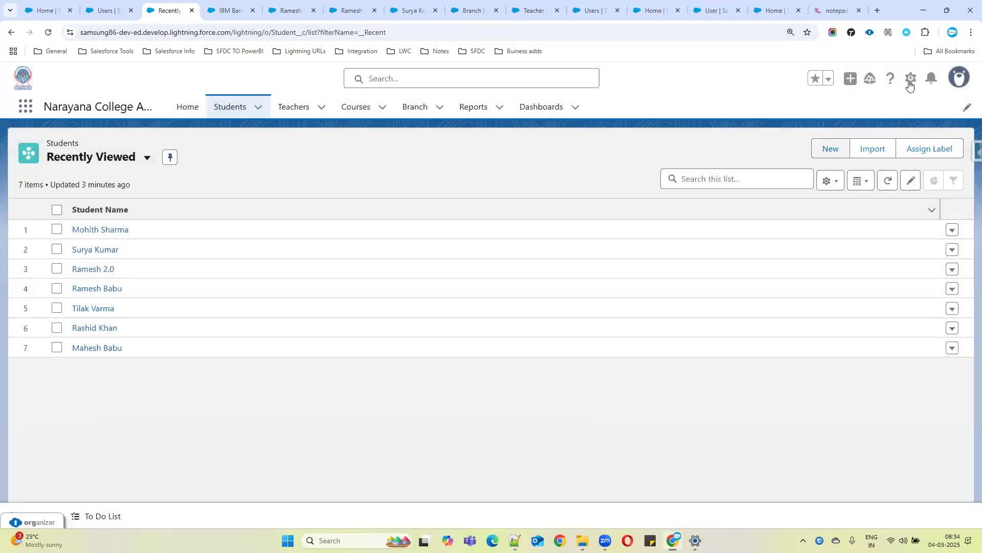
left_click(910, 81)
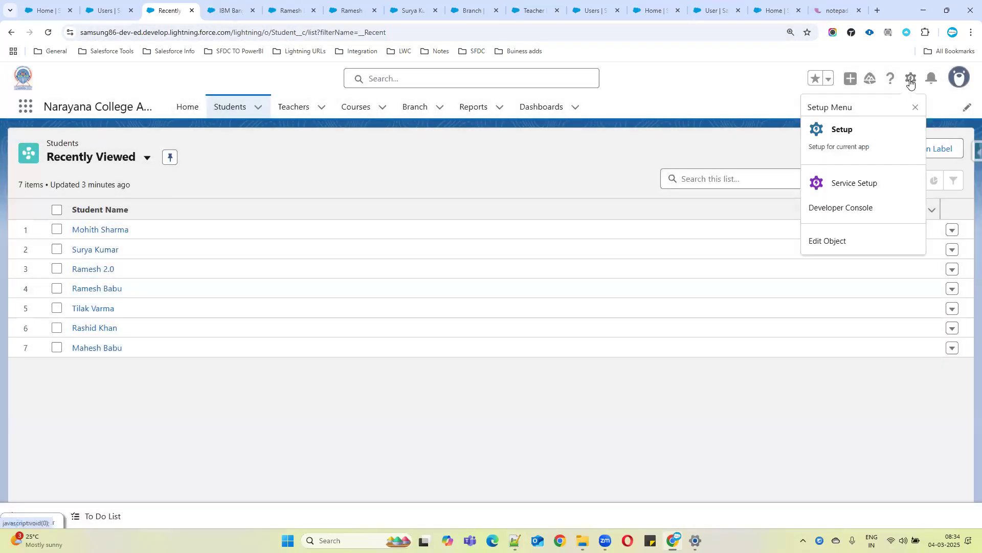
left_click(837, 240)
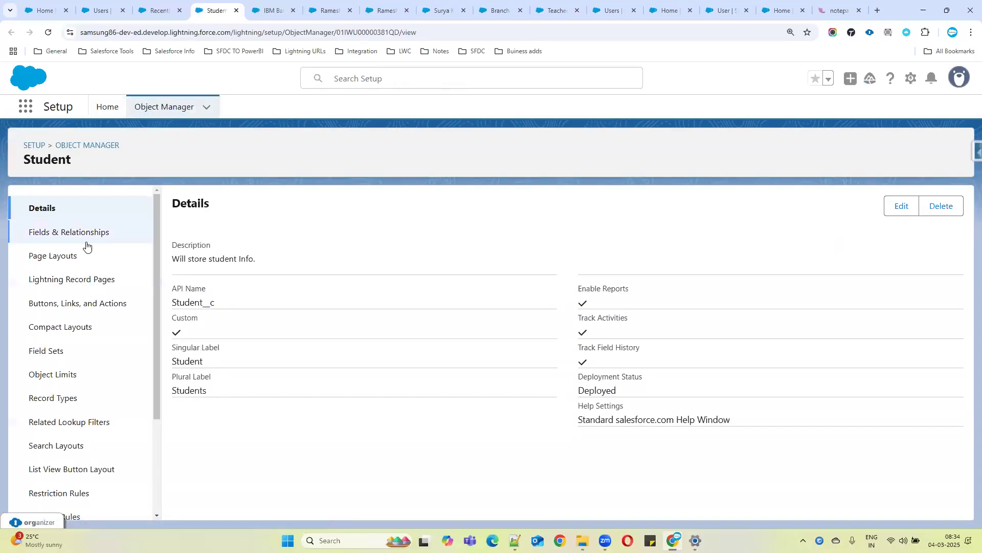
left_click(96, 252)
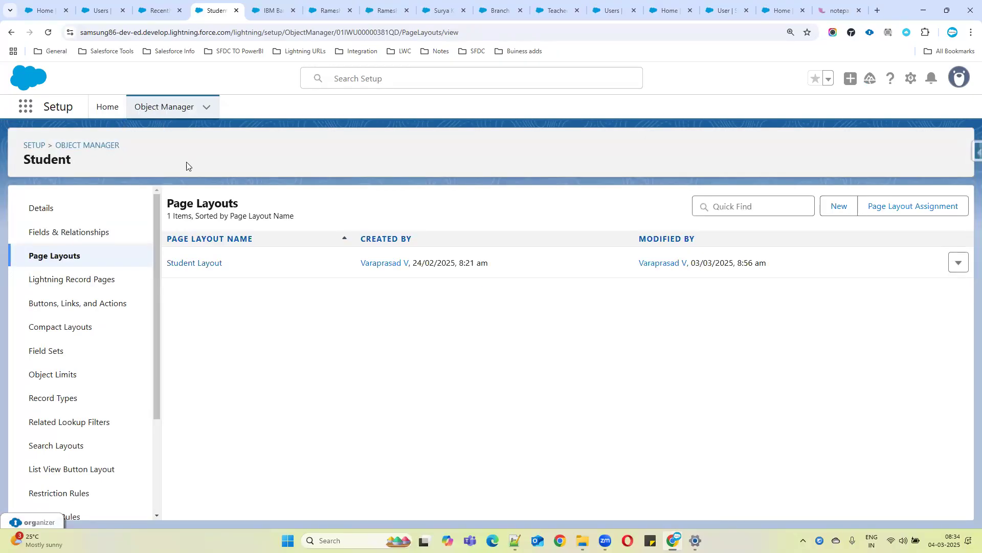
left_click_drag(222, 263, 166, 263)
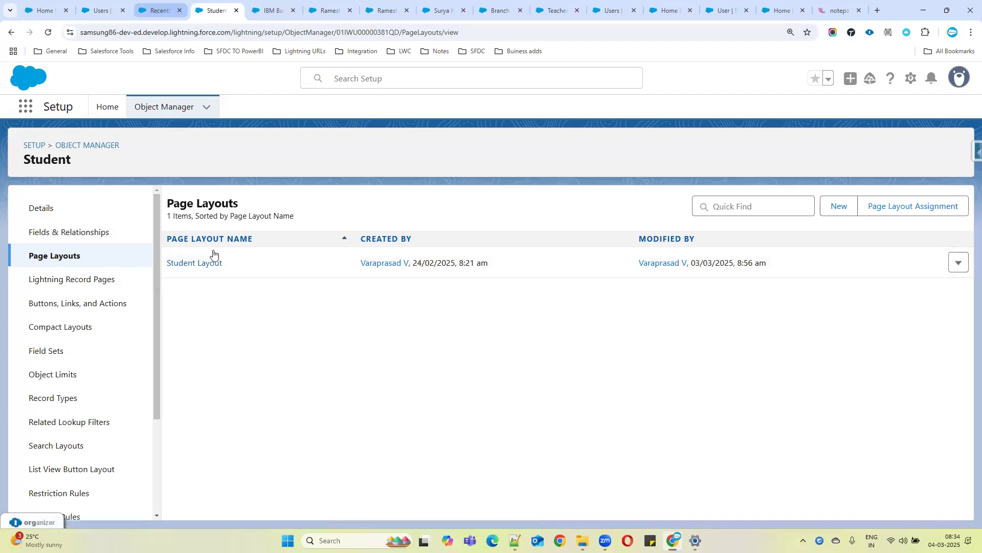
Open the Student Layout page layout and scroll through its field arrangement
left_click(200, 268)
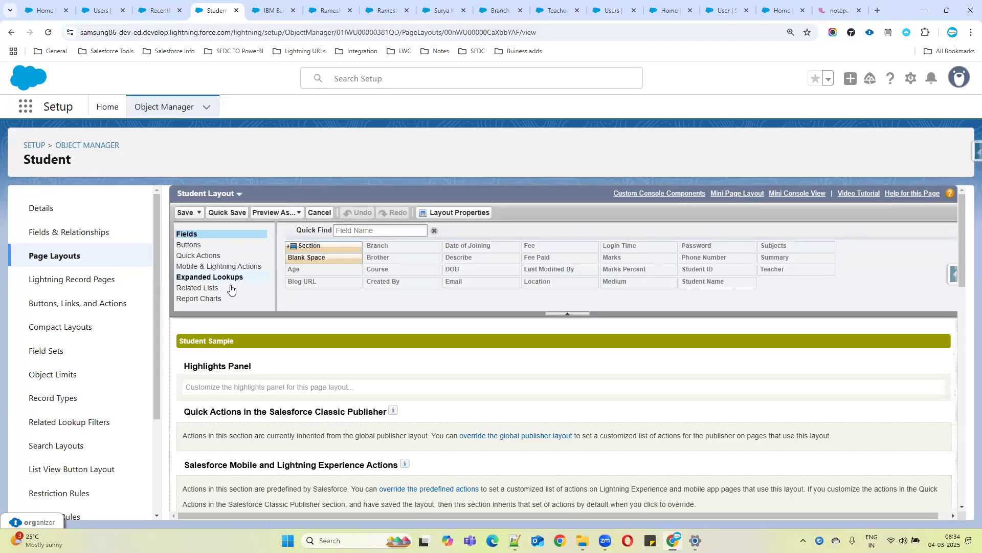
scroll(470, 363, "down", 5)
scroll(477, 368, "down", 6)
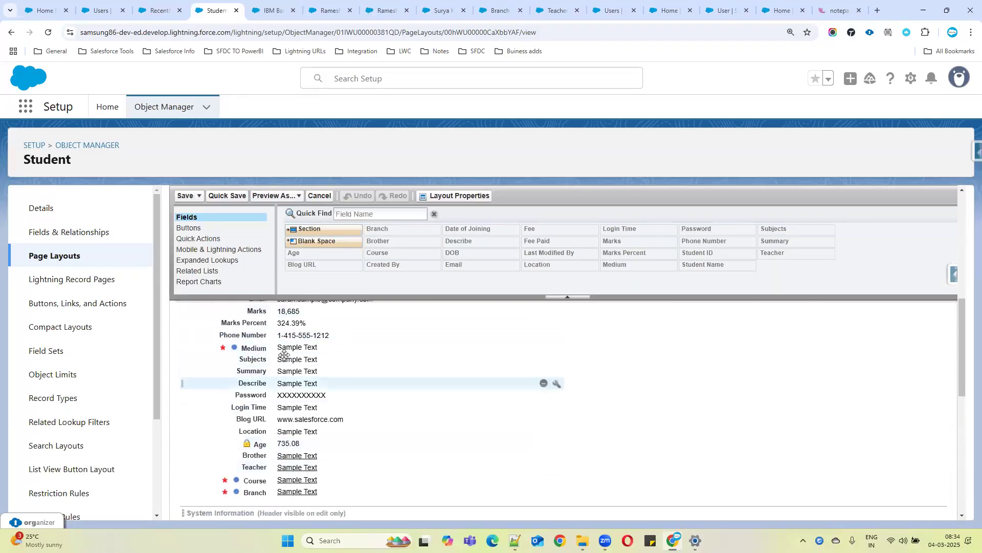
scroll(276, 454, "down", 2)
scroll(281, 409, "up", 15)
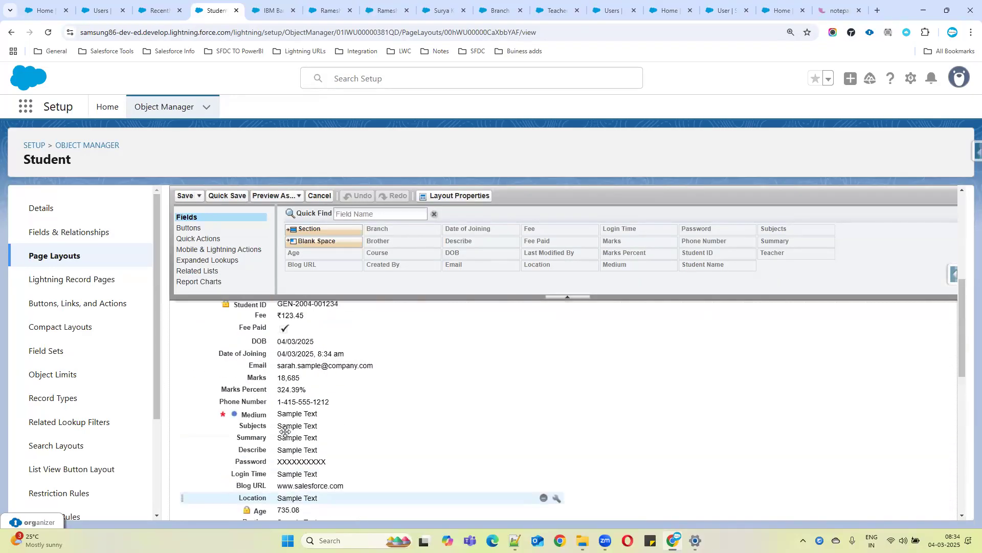
Switch to the open student record's Details tab and toggle the Salesforce Inspector panel
left_click(160, 11)
left_click(109, 230)
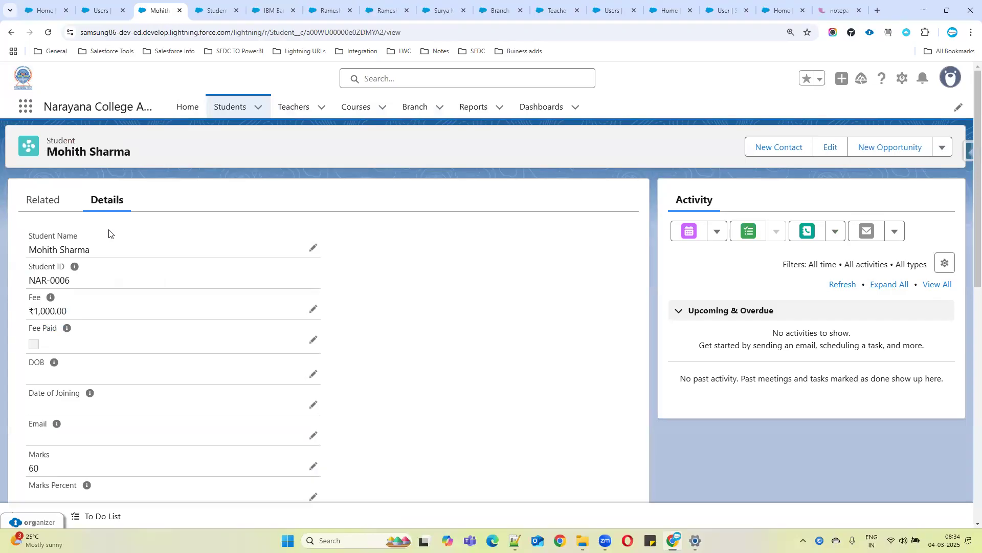
left_click(968, 152)
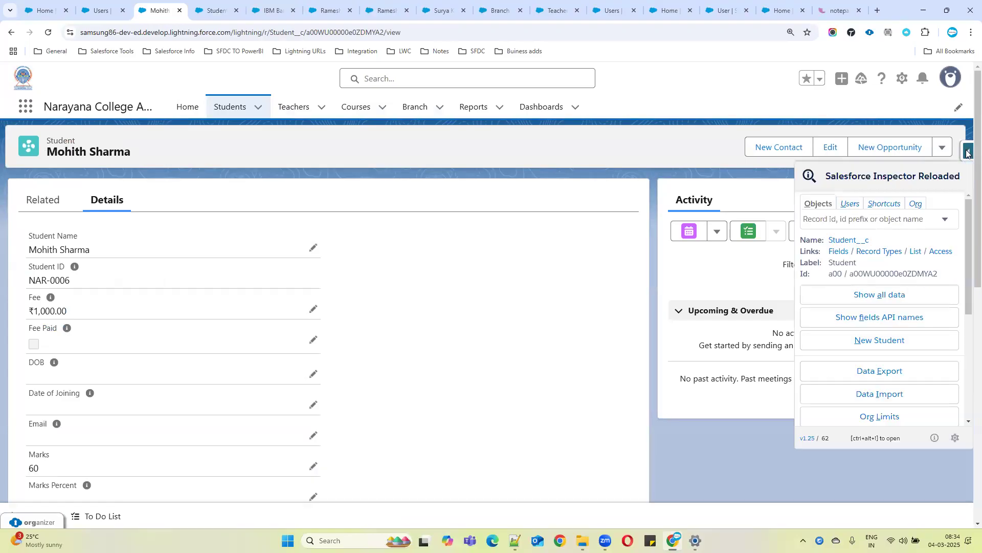
left_click(967, 151)
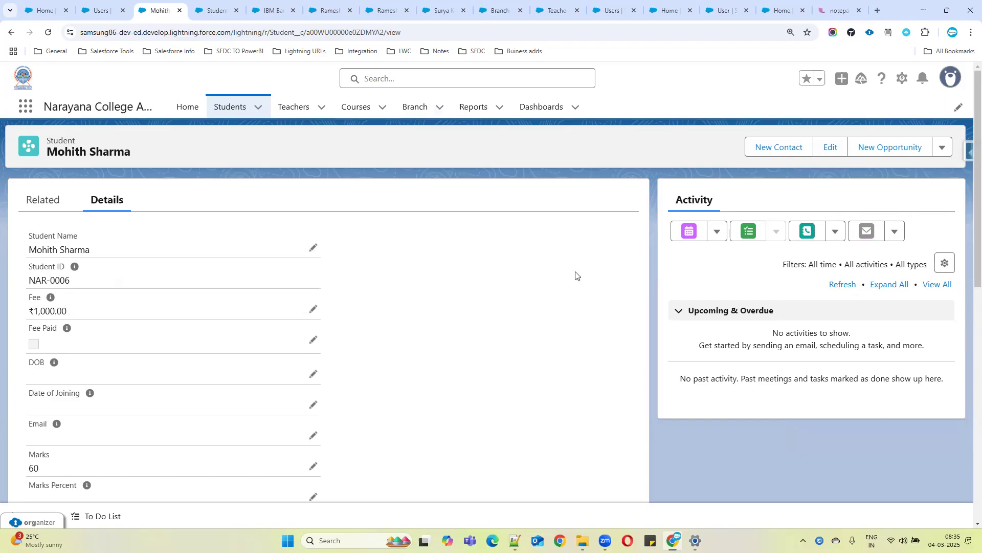
Try moving the Fee Paid and Email fields into the second column of the Student Layout, leaving without saving
left_click(216, 3)
scroll(480, 366, "down", 3)
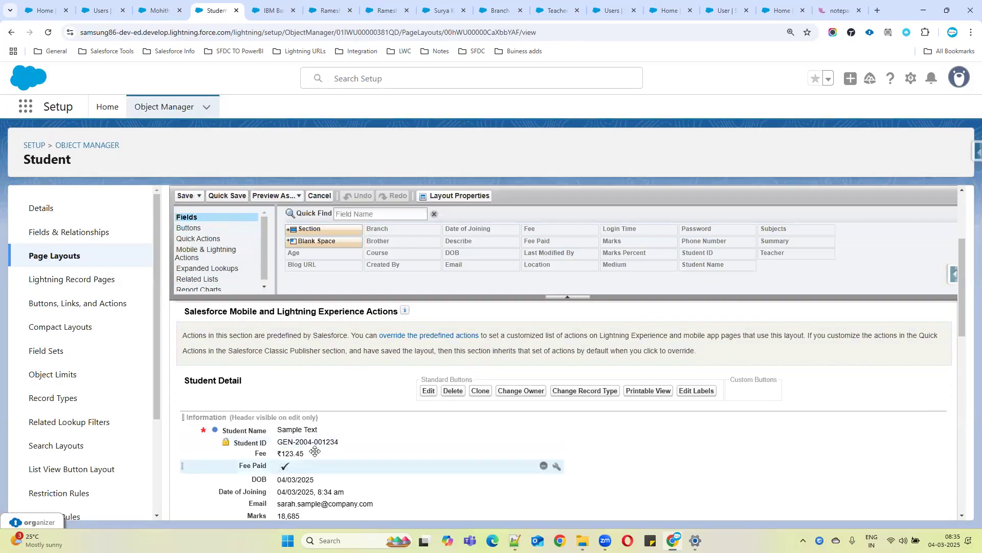
left_click_drag(305, 466, 774, 444)
left_click_drag(467, 490, 670, 448)
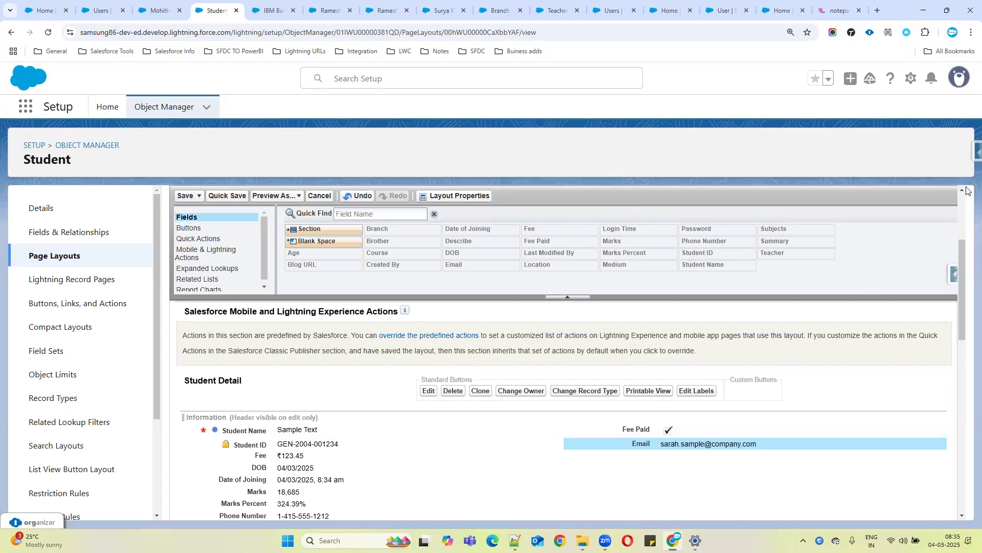
left_click(65, 255)
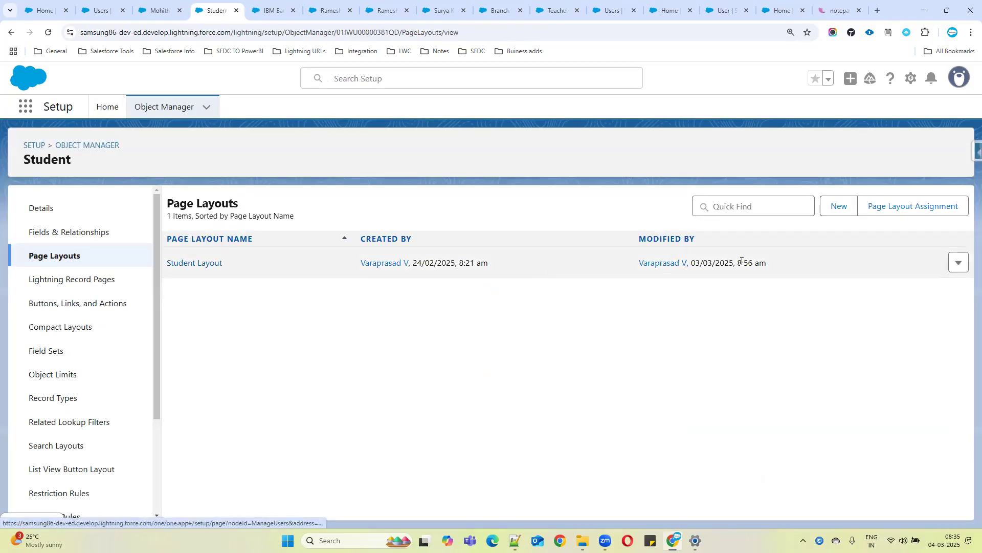
Create a new Student page layout named Student Detailed Layout with no existing layout cloned
left_click(834, 208)
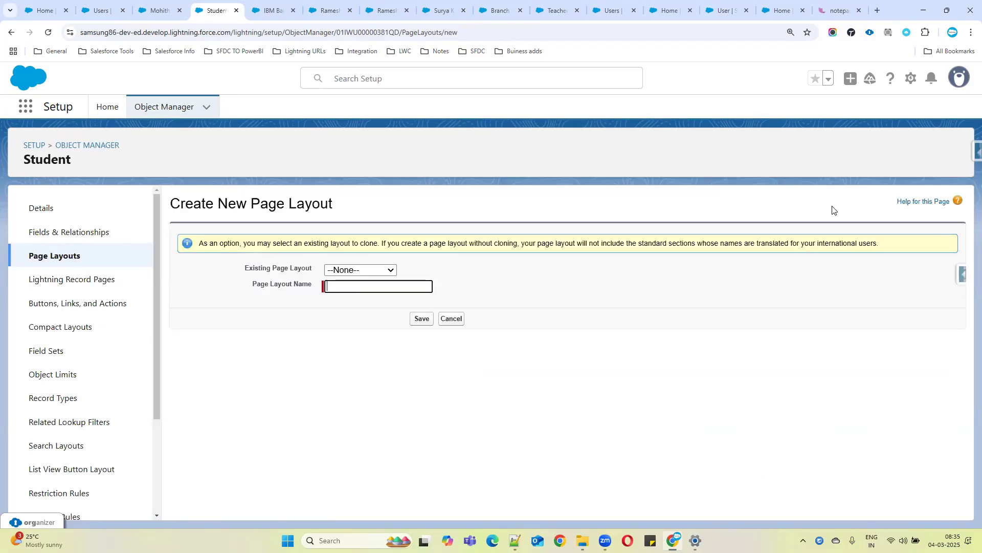
left_click_drag(229, 270, 381, 268)
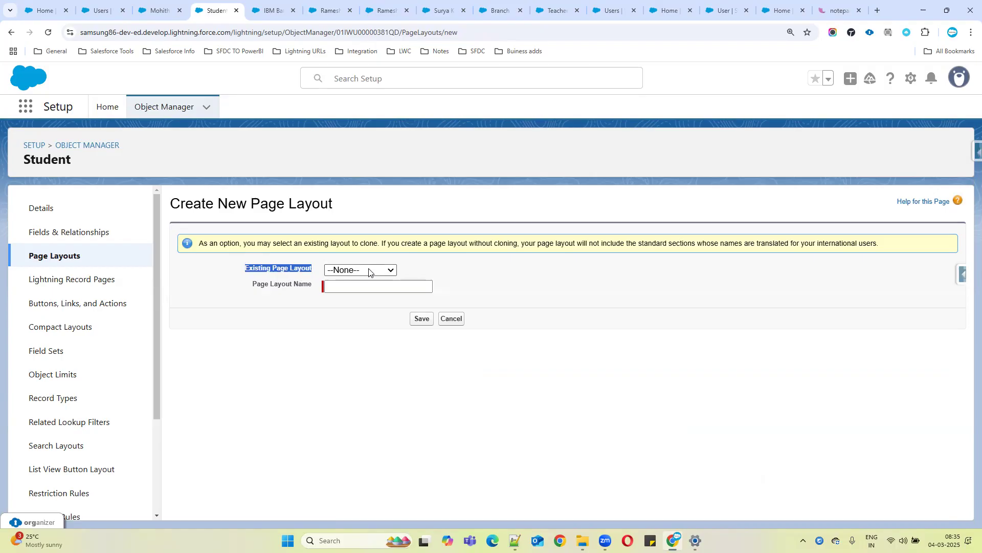
left_click(370, 270)
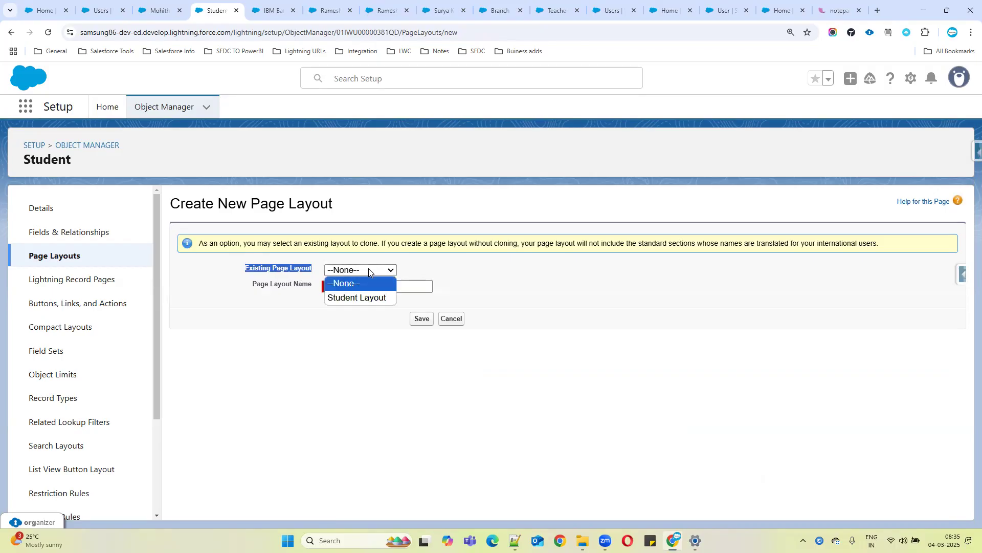
left_click(368, 297)
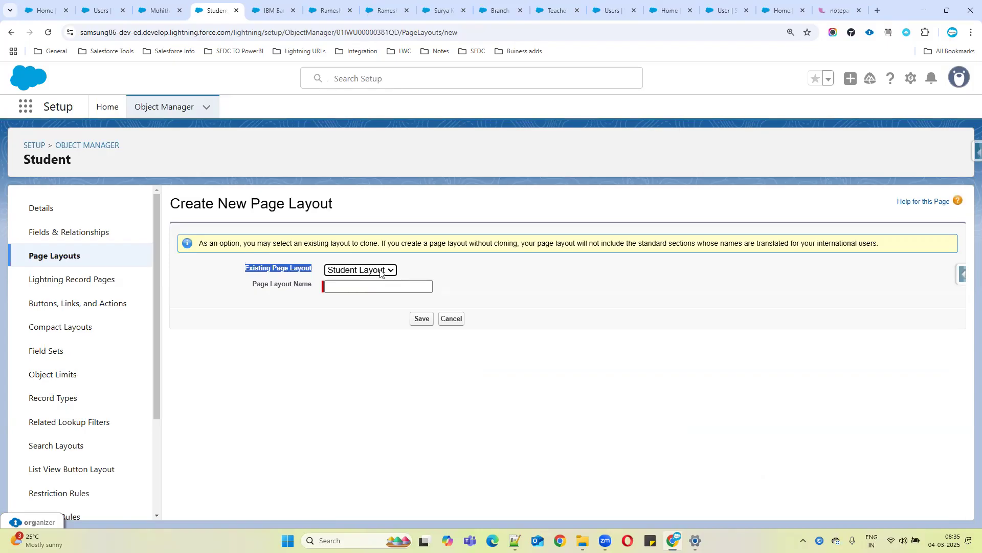
left_click(381, 270)
left_click(354, 284)
left_click(352, 285)
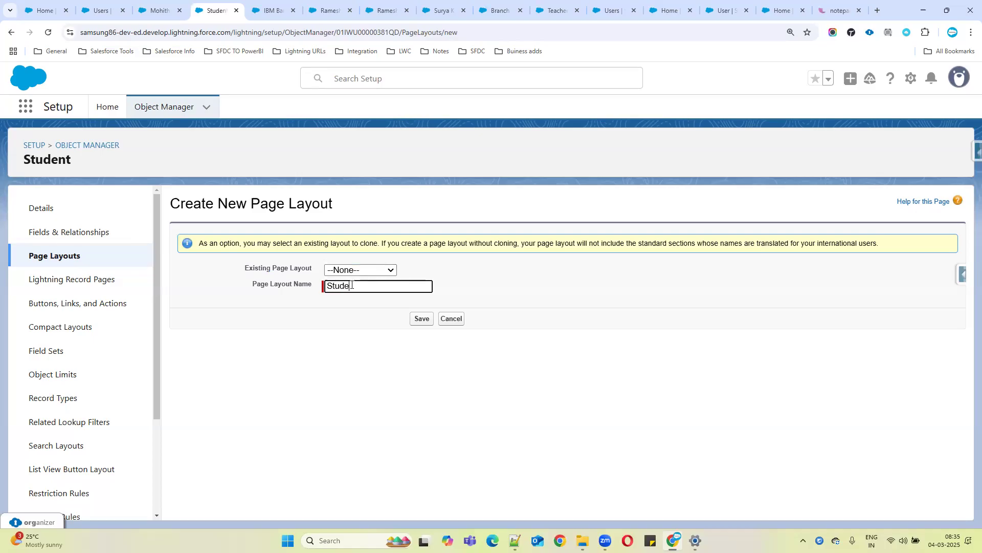
type("Student N")
key("BackSpace")
key("BackSpace")
key("BackSpace")
key("BackSpace")
type("N")
key("BackSpace")
type("Detailled Layout")
left_click(423, 319)
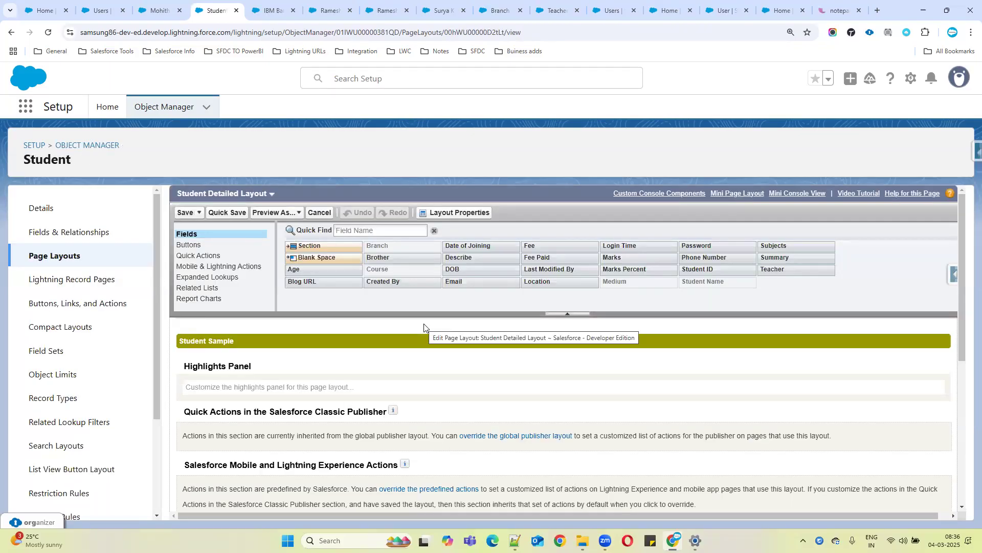
Try to remove the required Course field from the Student Detailed Layout and dismiss the error
scroll(525, 327, "down", 5)
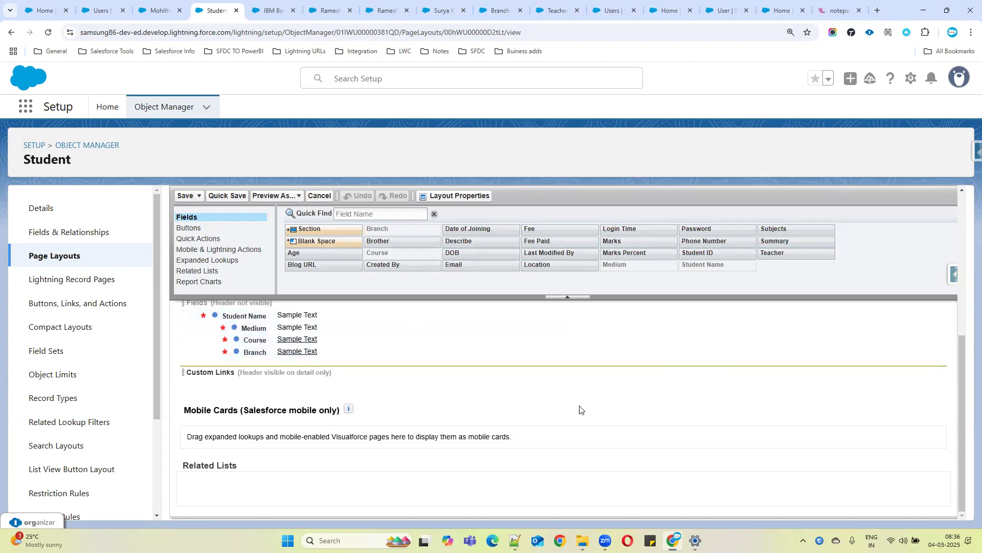
scroll(580, 409, "up", 1)
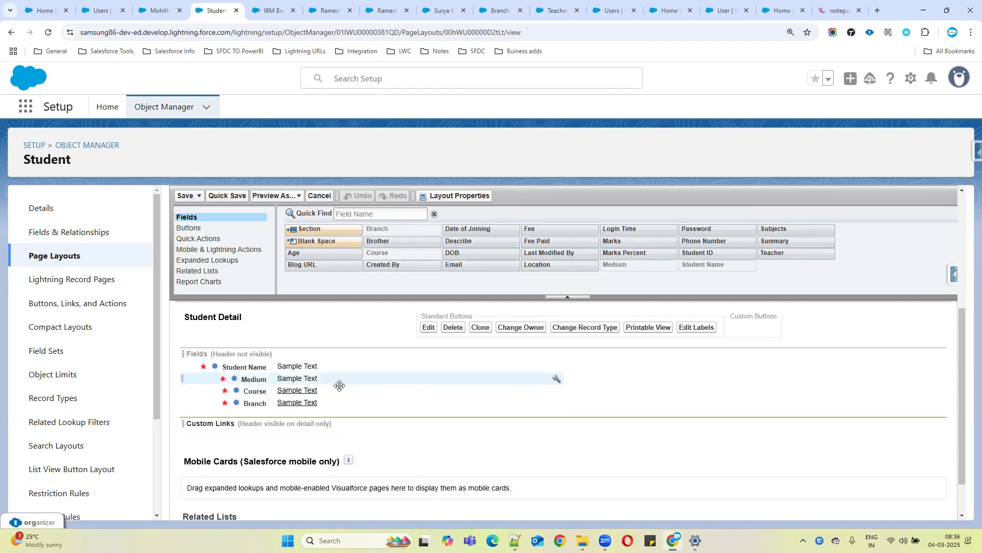
left_click_drag(262, 391, 405, 262)
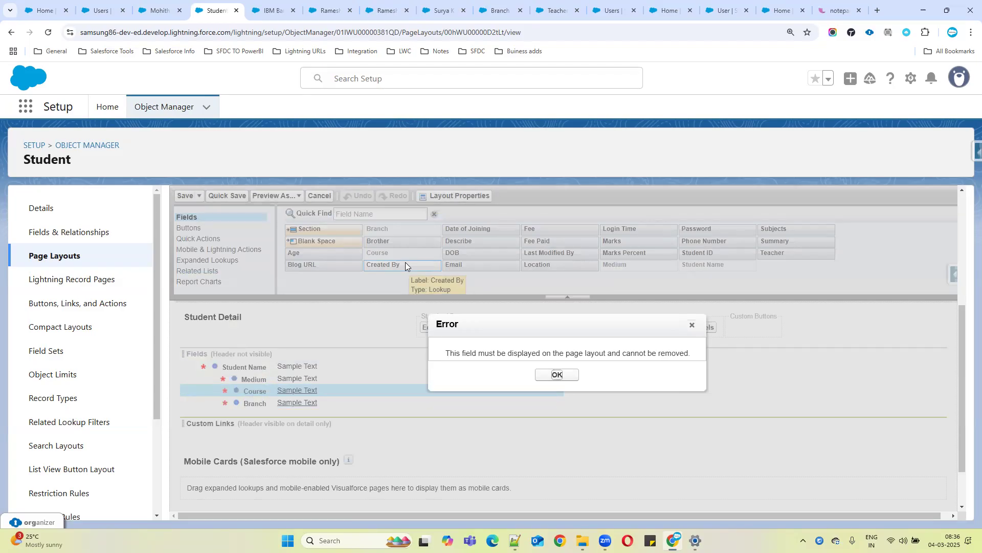
left_click(563, 374)
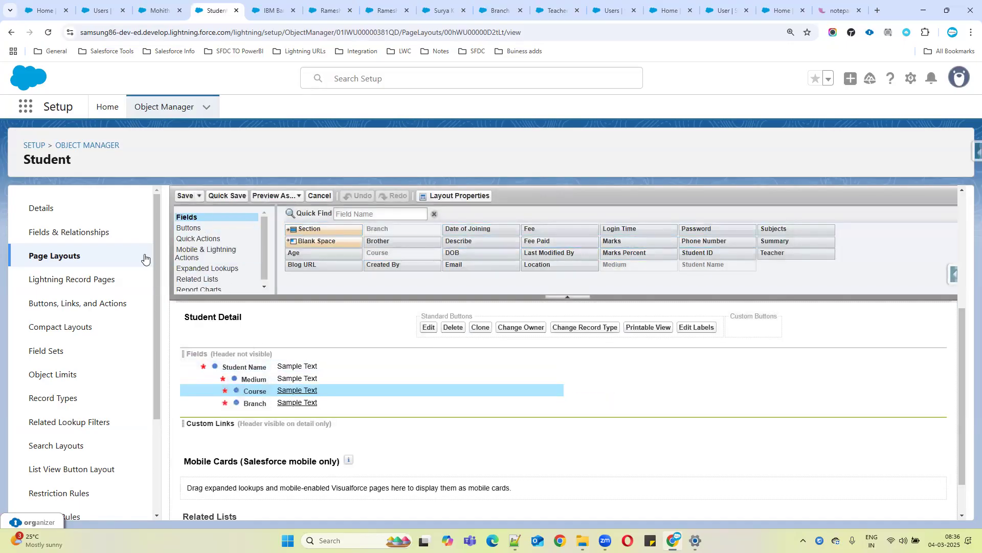
Browse the layout palette categories from Buttons through Report Charts
left_click(190, 228)
left_click(195, 239)
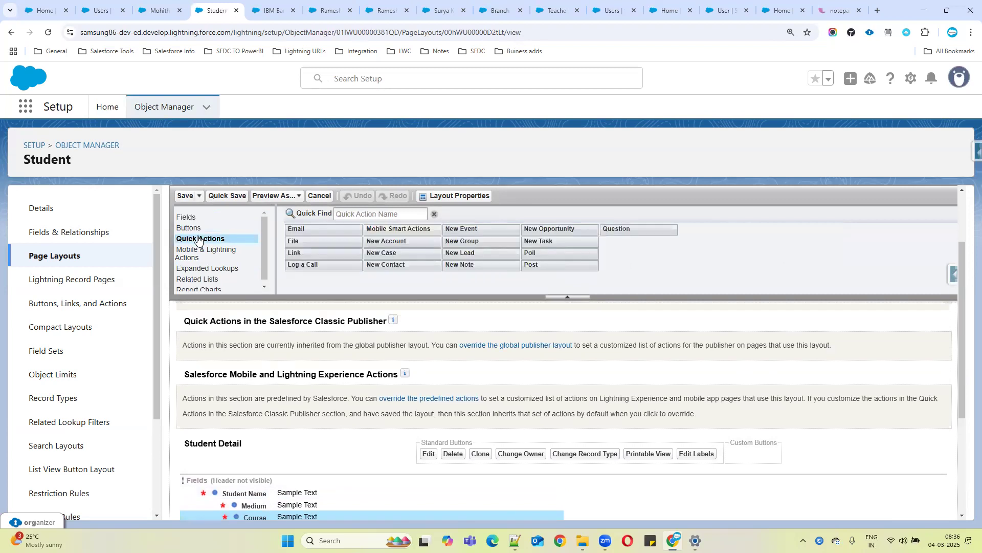
left_click(194, 252)
left_click(195, 268)
left_click(197, 279)
left_click(200, 289)
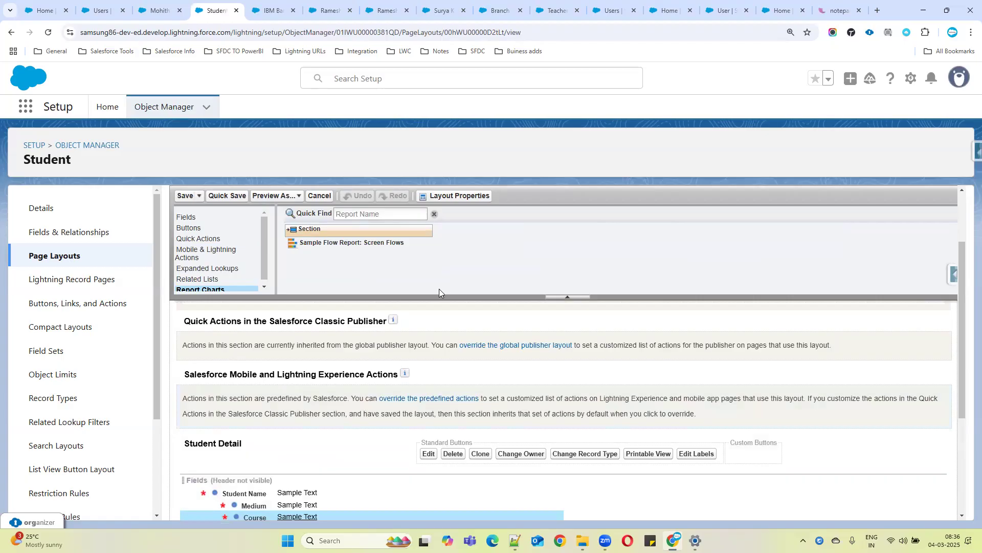
Reopen the Student Layout and drop in a new section named Student Basic Information
left_click(71, 259)
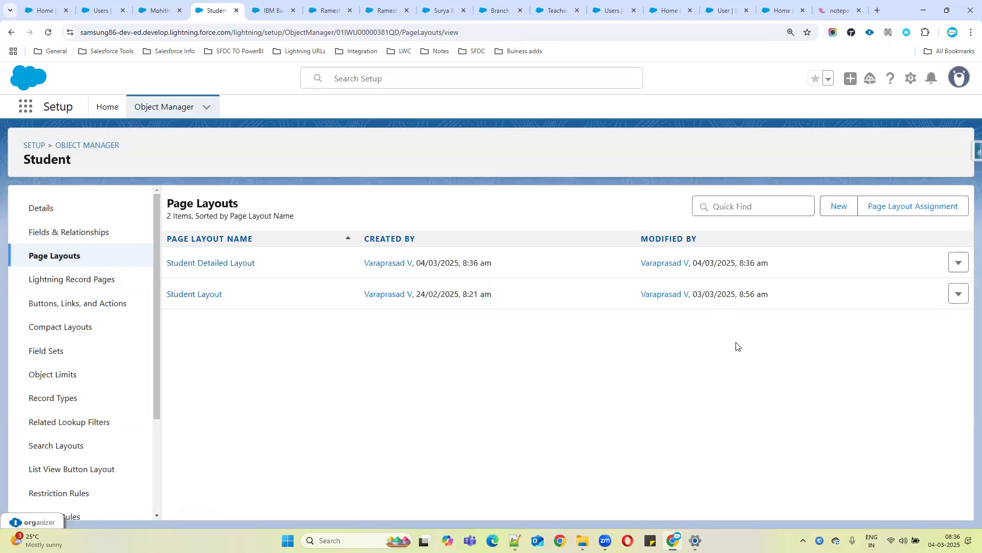
left_click(195, 300)
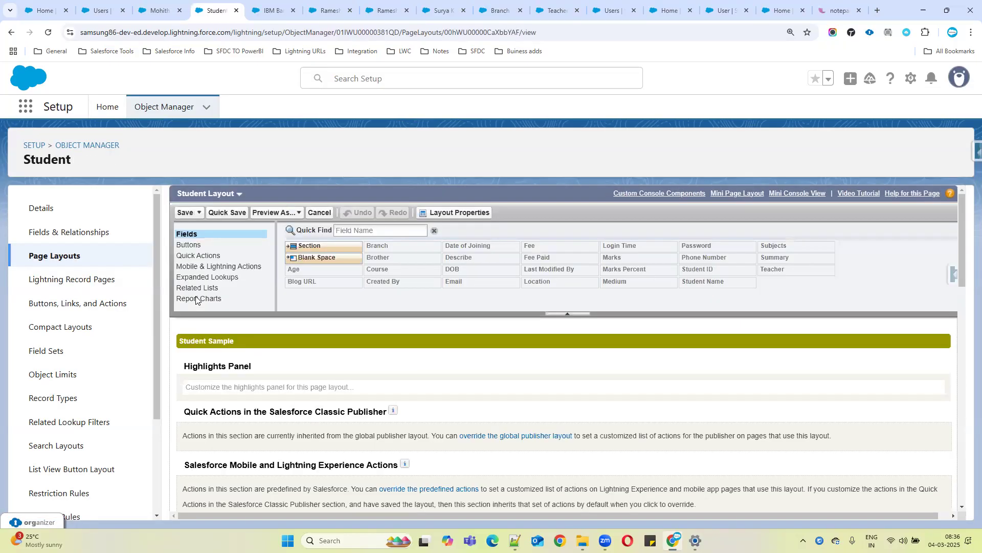
scroll(569, 369, "down", 5)
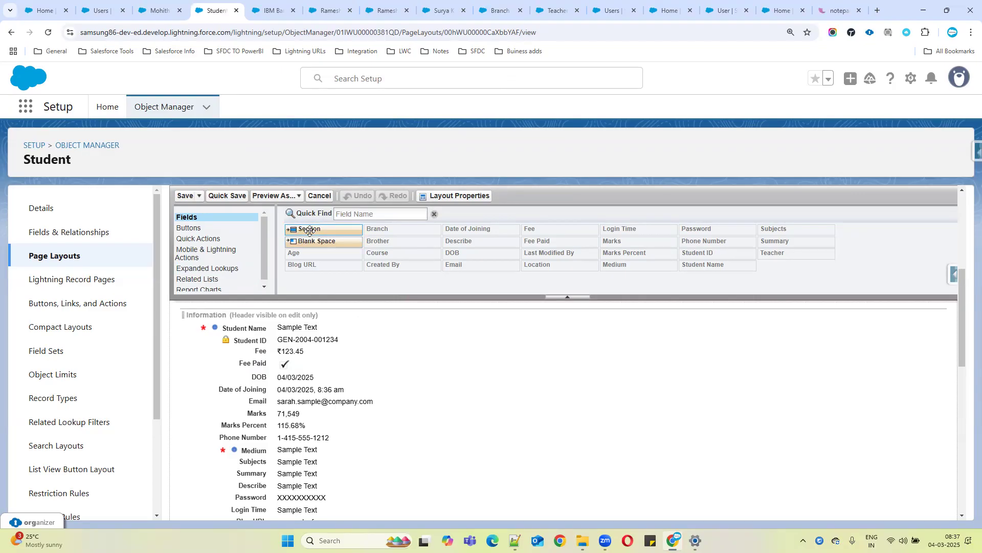
left_click_drag(313, 229, 227, 409)
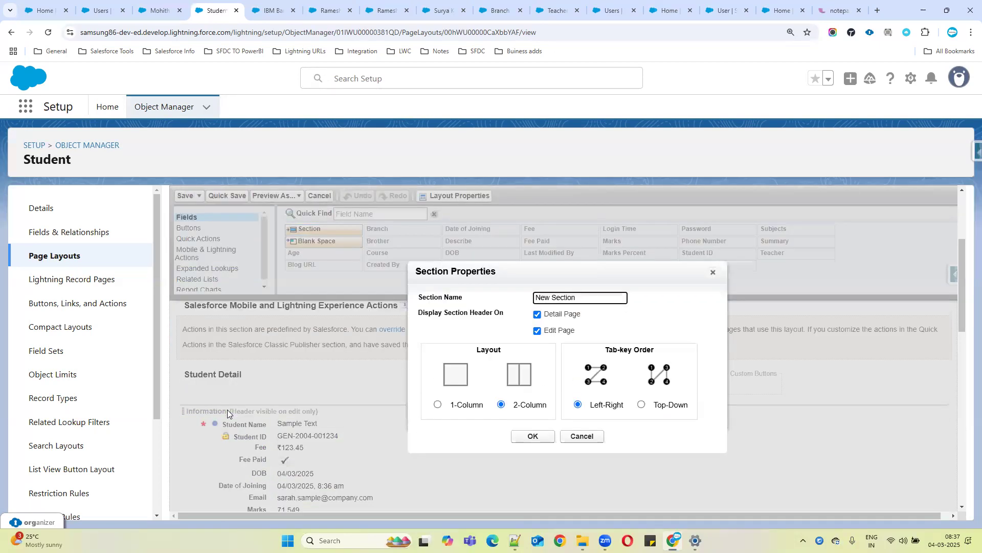
left_click_drag(581, 296, 521, 293)
type("Student Basic Informatio")
Open the edit form of the open student record for comparison
left_click_drag(537, 294, 621, 296)
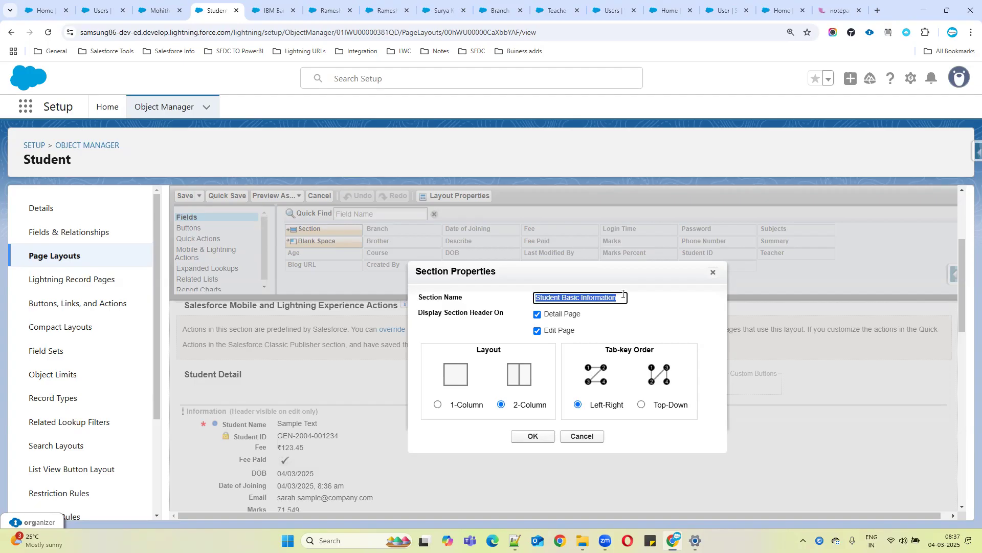
left_click(569, 297)
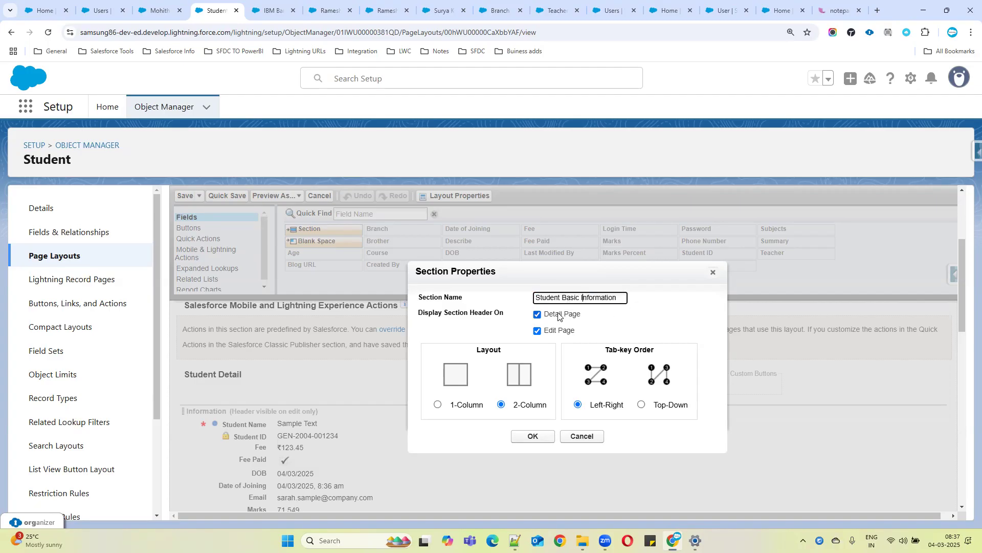
left_click_drag(545, 314, 586, 330)
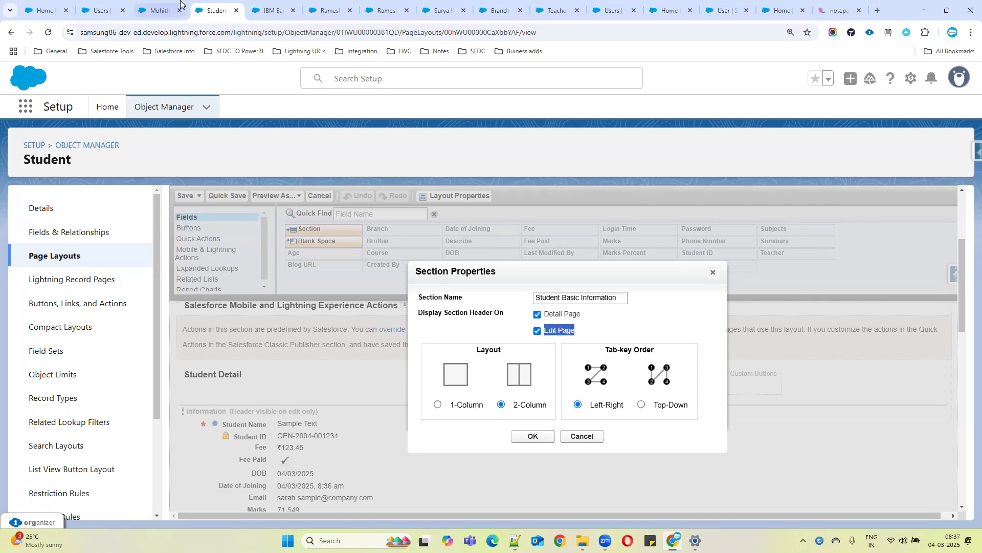
left_click(148, 8)
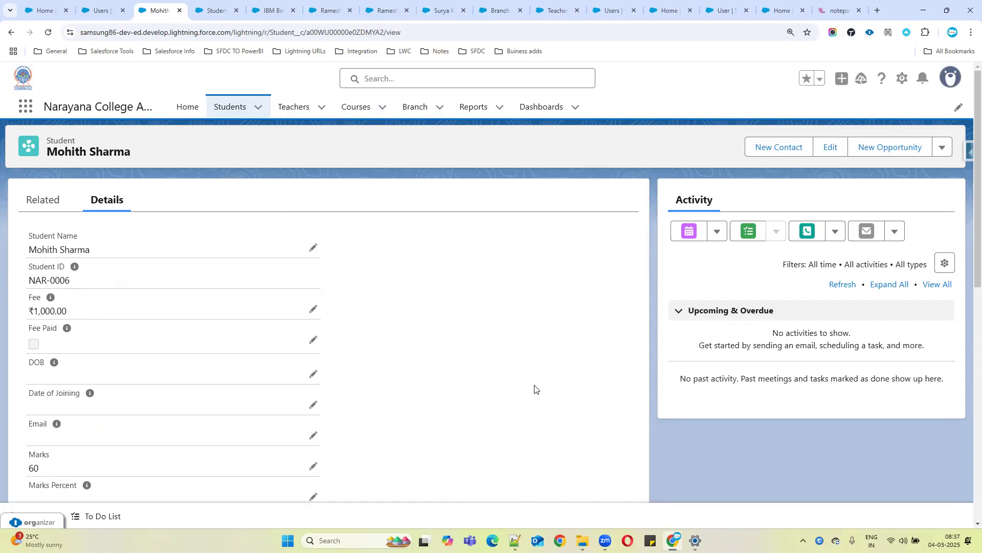
left_click(825, 143)
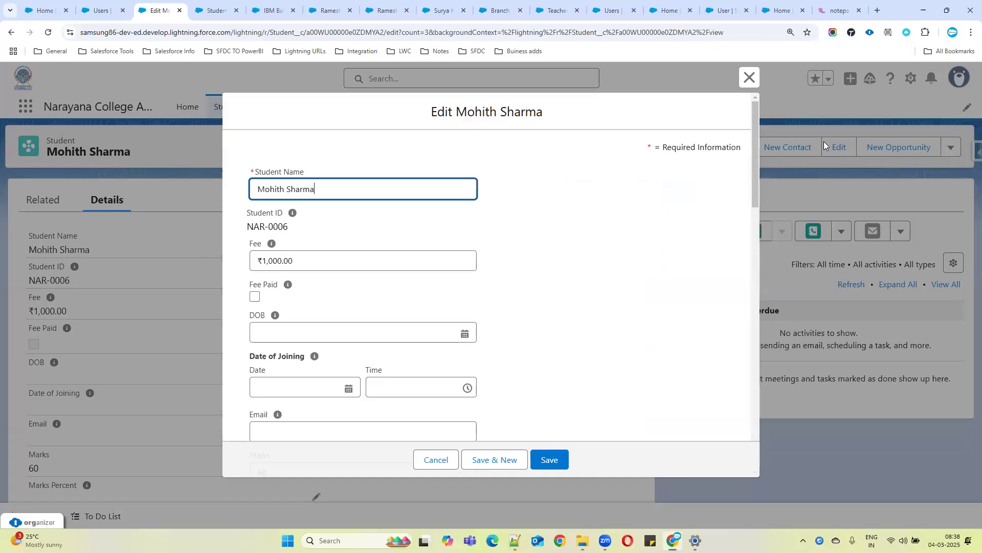
Confirm the Student Basic Information section with a 2-Column layout and move the Student ID field into it
left_click(228, 5)
left_click_drag(618, 299, 520, 295)
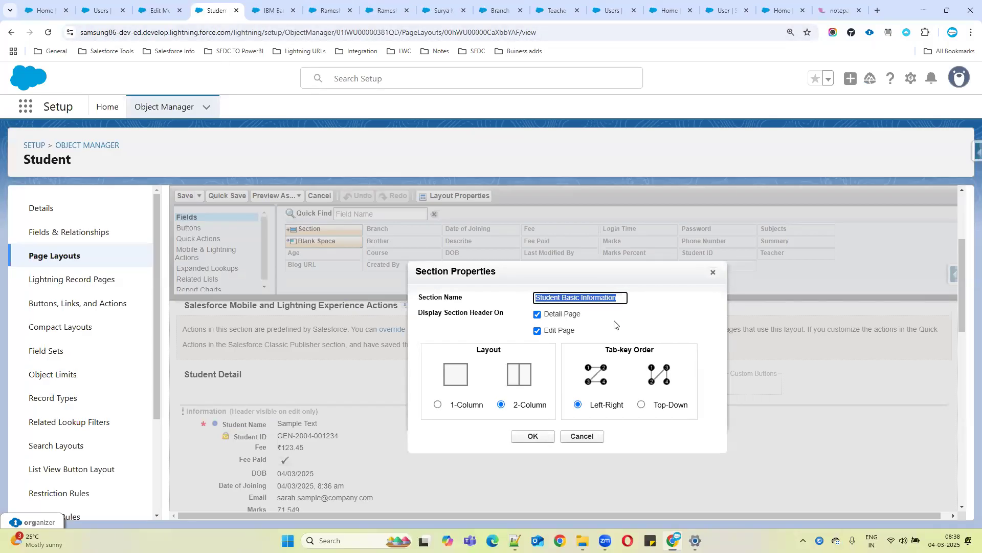
left_click(438, 405)
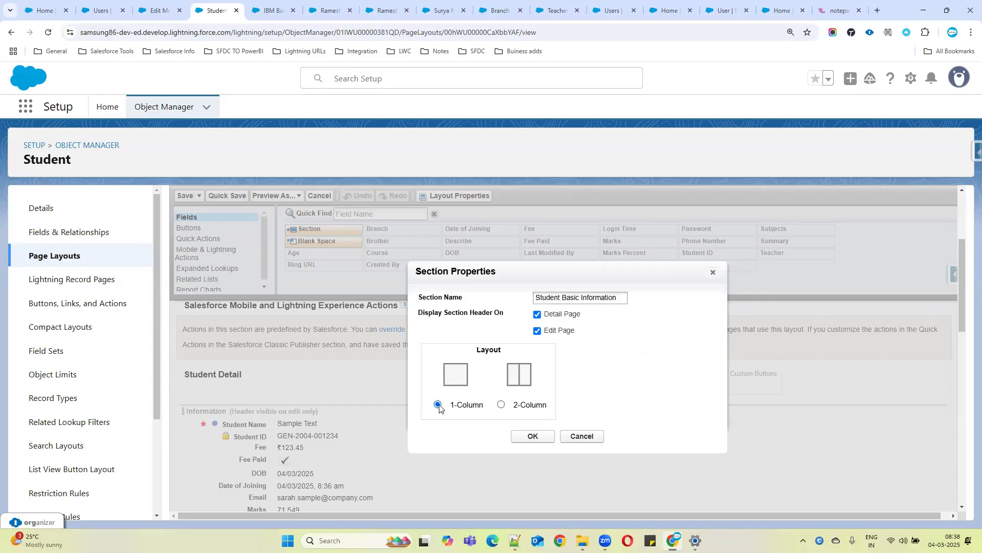
left_click(502, 404)
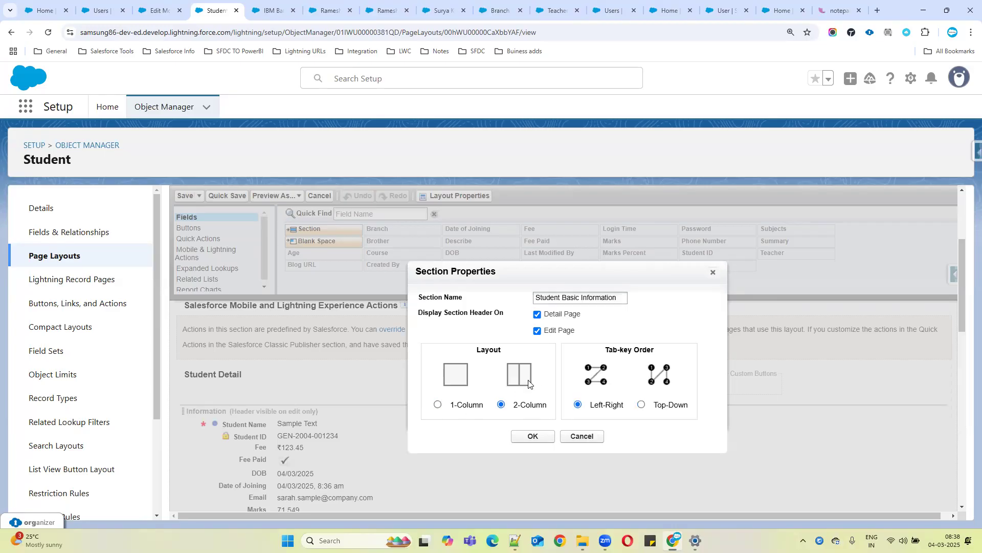
left_click(533, 436)
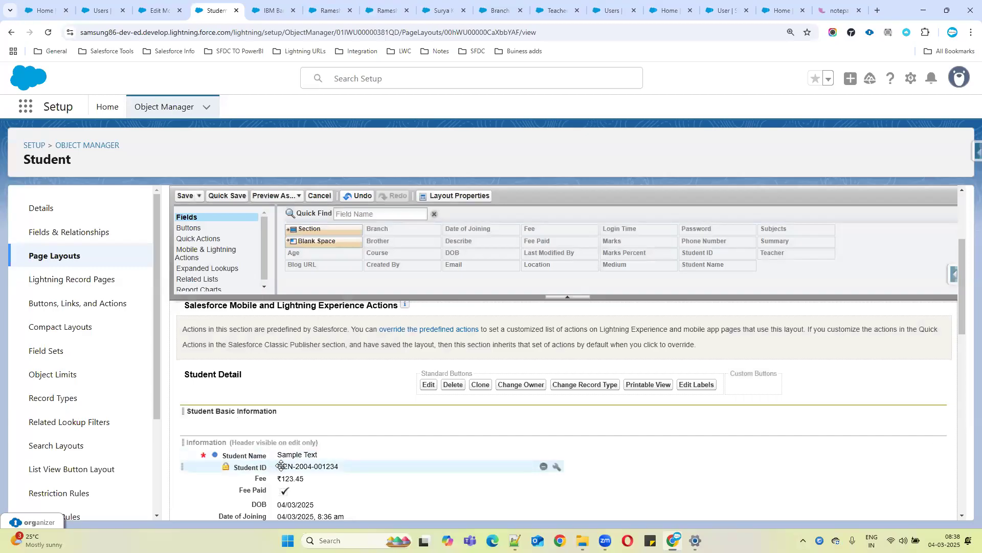
left_click_drag(279, 467, 587, 412)
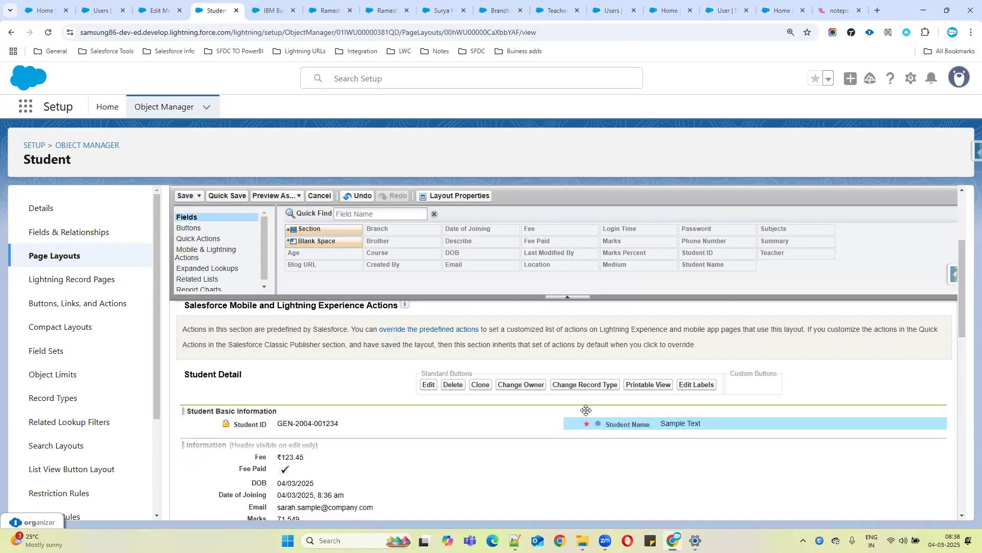
Move the DOB, Age and Date of Joining fields into the Student Basic Information section
scroll(387, 460, "down", 1)
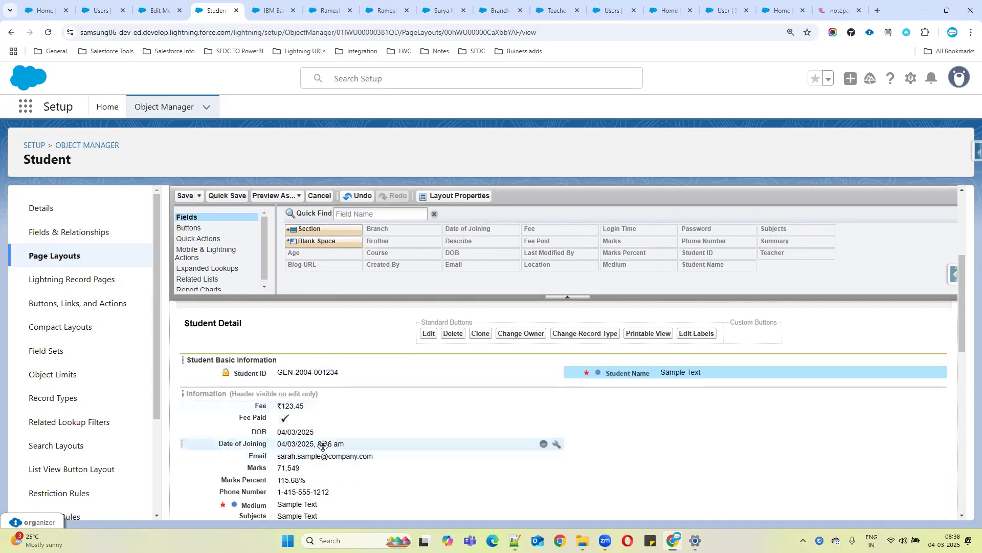
left_click_drag(286, 435, 290, 385)
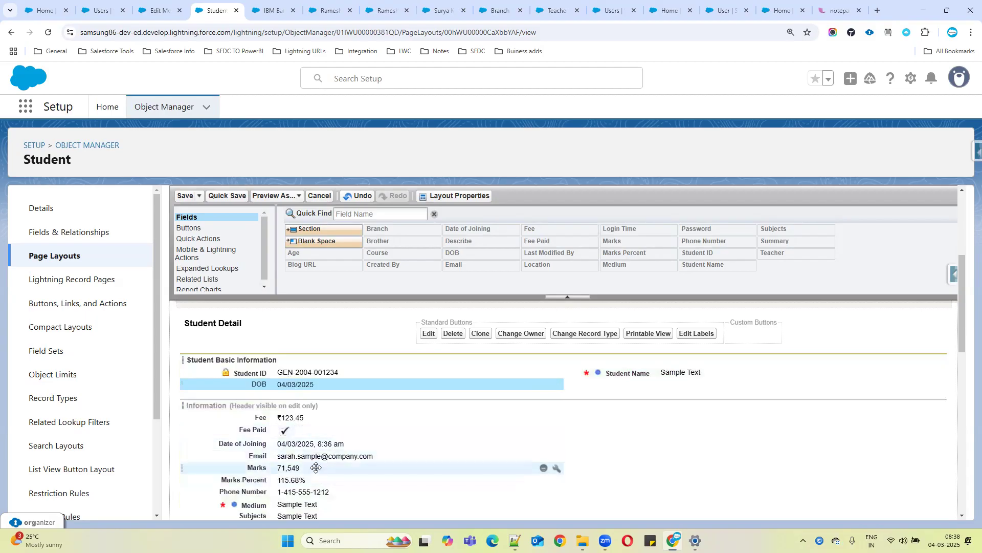
scroll(333, 470, "down", 2)
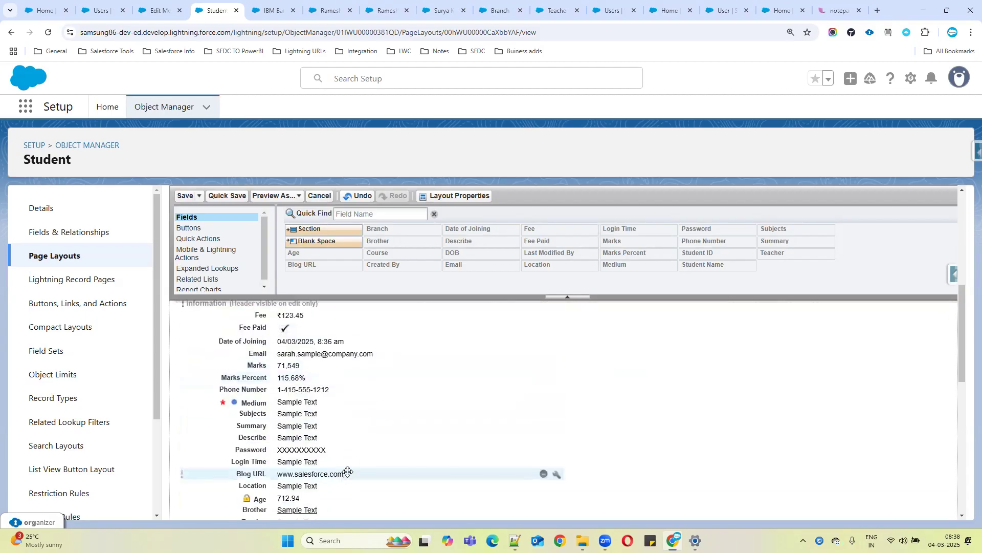
left_click_drag(287, 498, 640, 384)
scroll(535, 397, "up", 2)
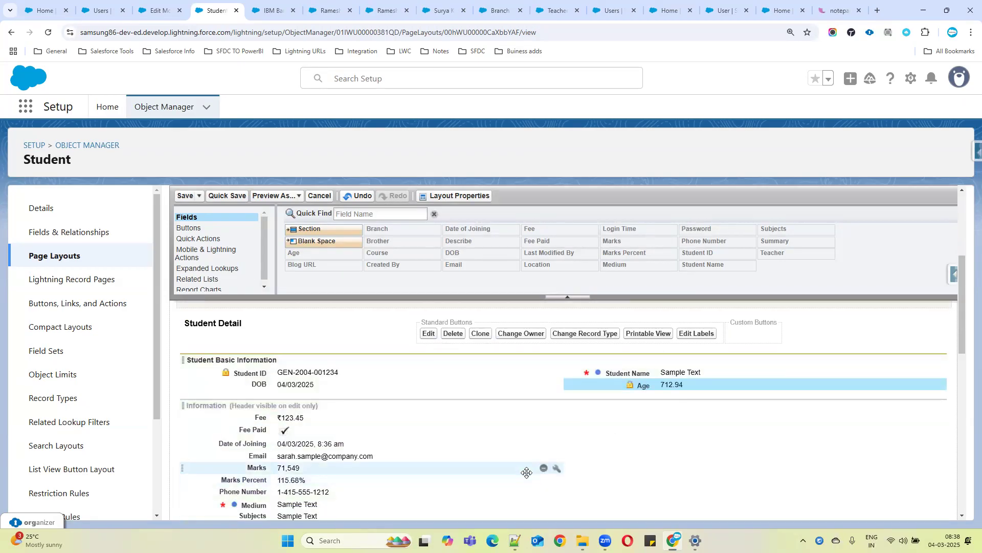
left_click_drag(335, 444, 322, 391)
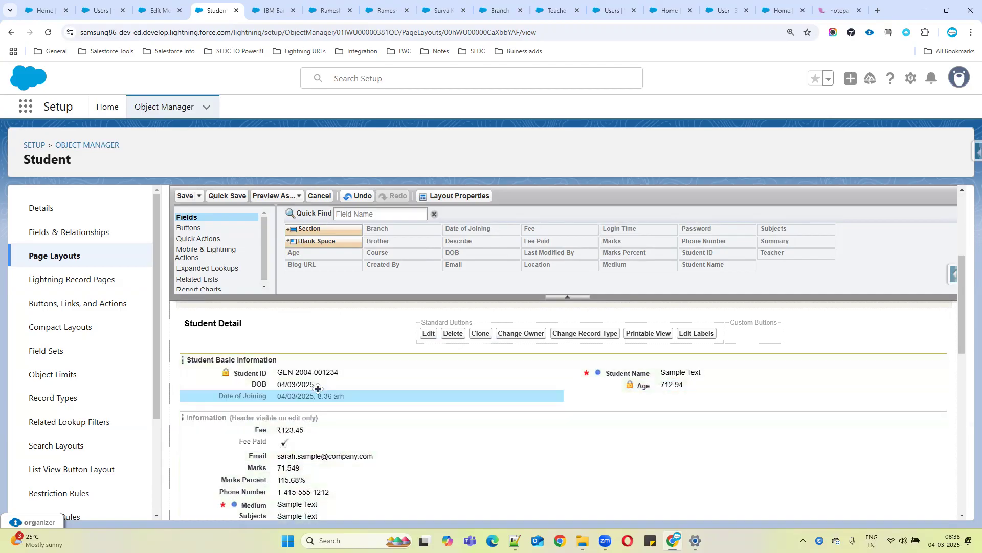
Move the Location field into the right column of the Student Basic Information section
scroll(363, 475, "down", 1)
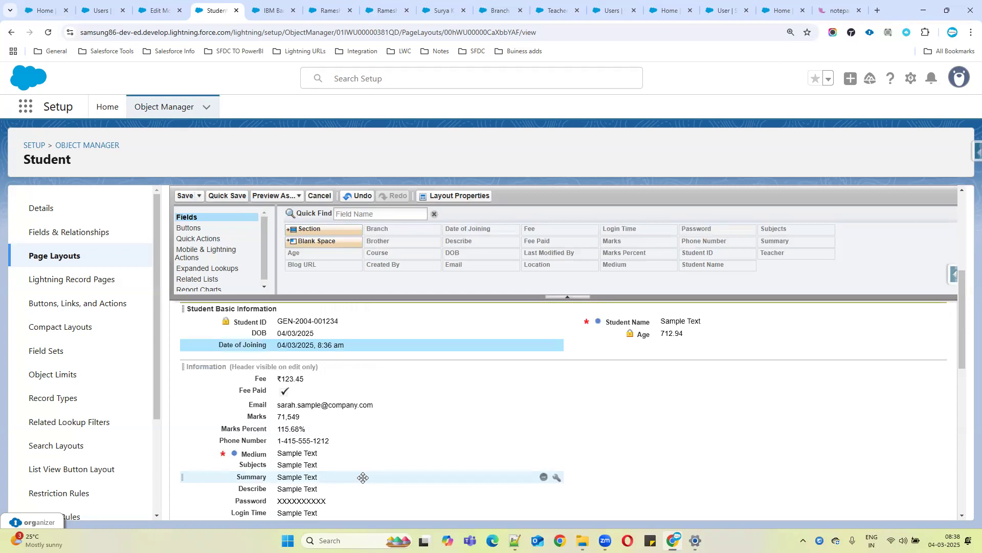
scroll(363, 480, "down", 1)
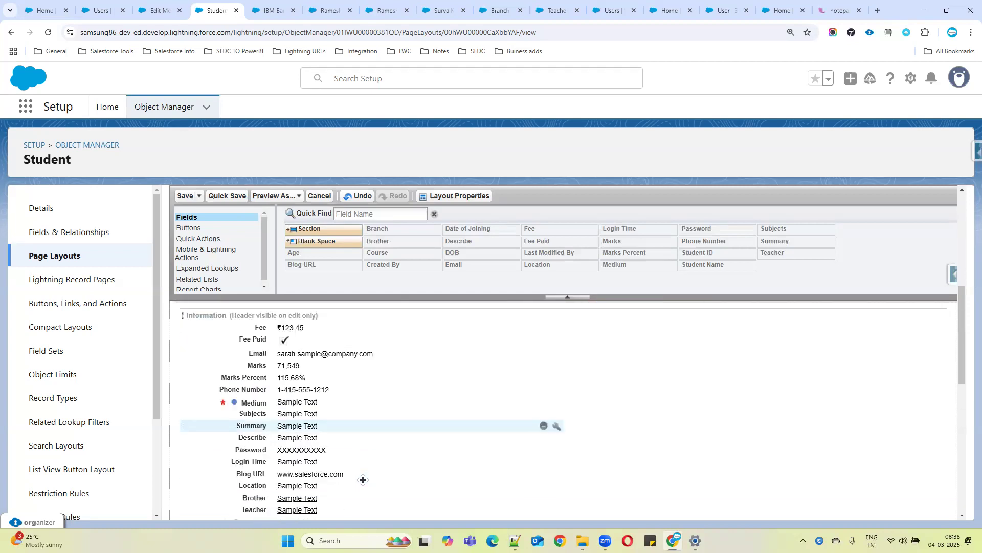
scroll(363, 480, "down", 1)
scroll(363, 479, "down", 1)
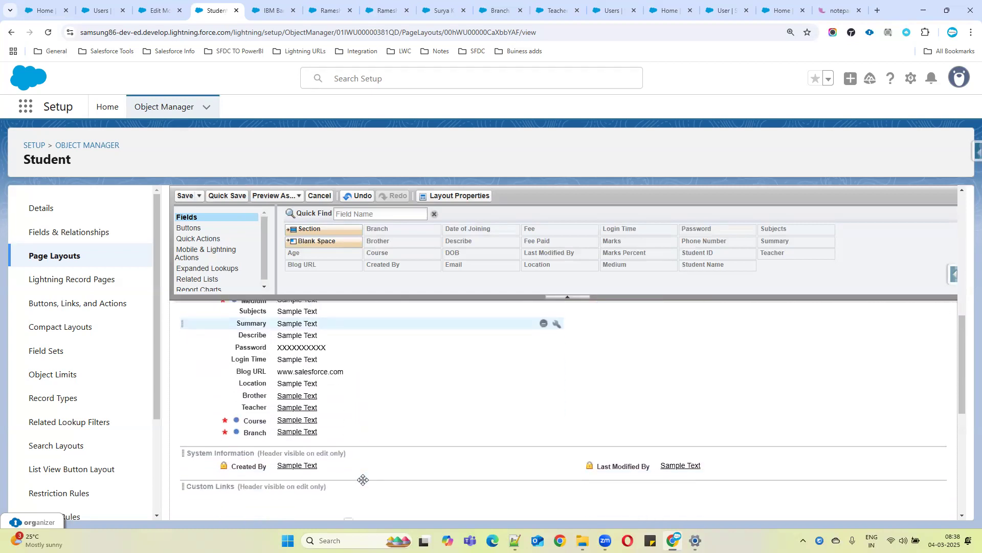
scroll(364, 479, "up", 2)
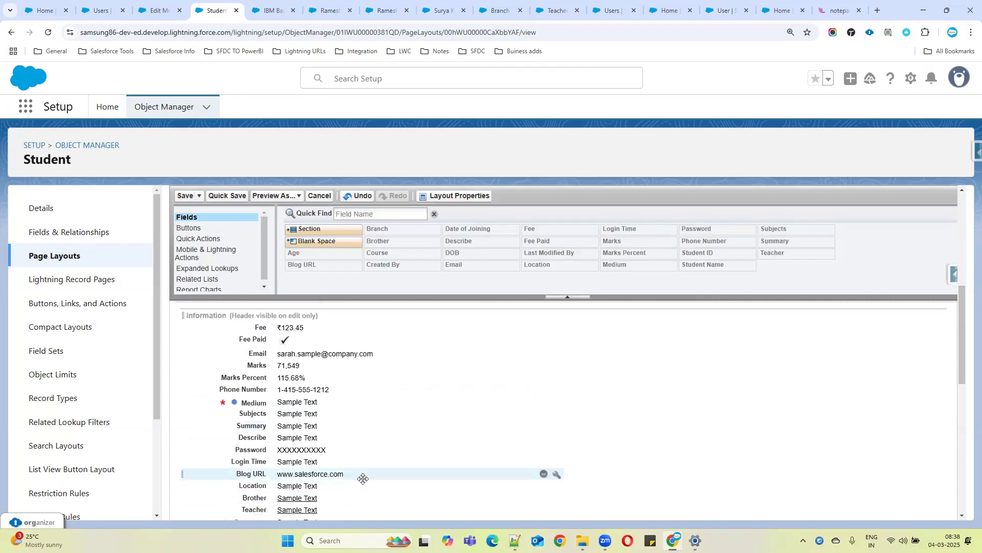
scroll(323, 437, "up", 1)
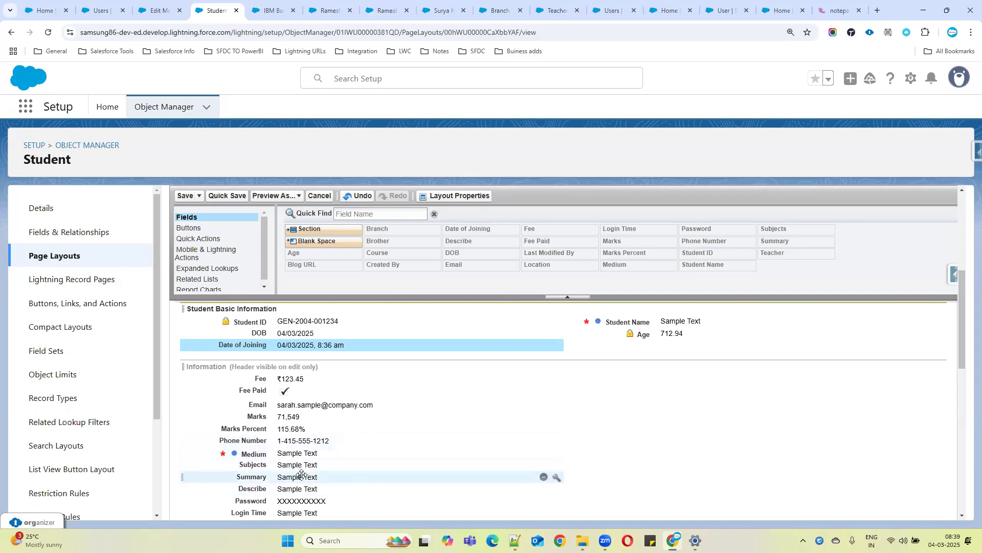
scroll(299, 484, "down", 2)
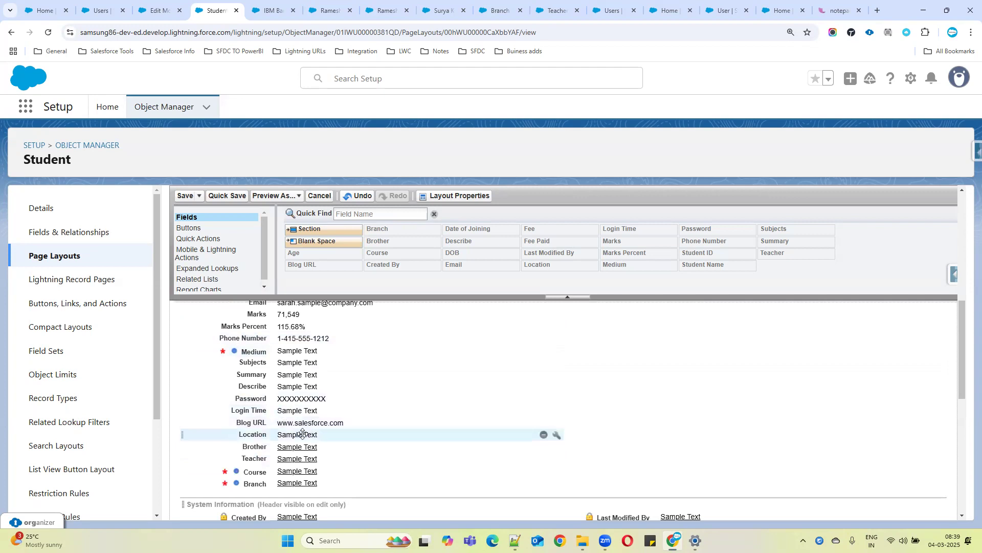
left_click_drag(299, 435, 509, 397)
scroll(368, 410, "up", 2)
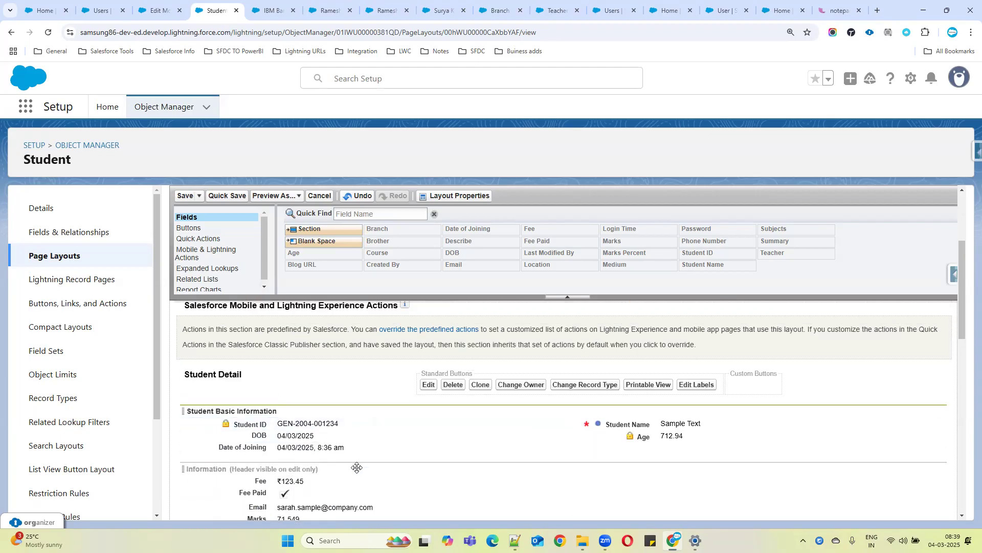
scroll(351, 468, "down", 1)
left_click_drag(353, 452, 631, 345)
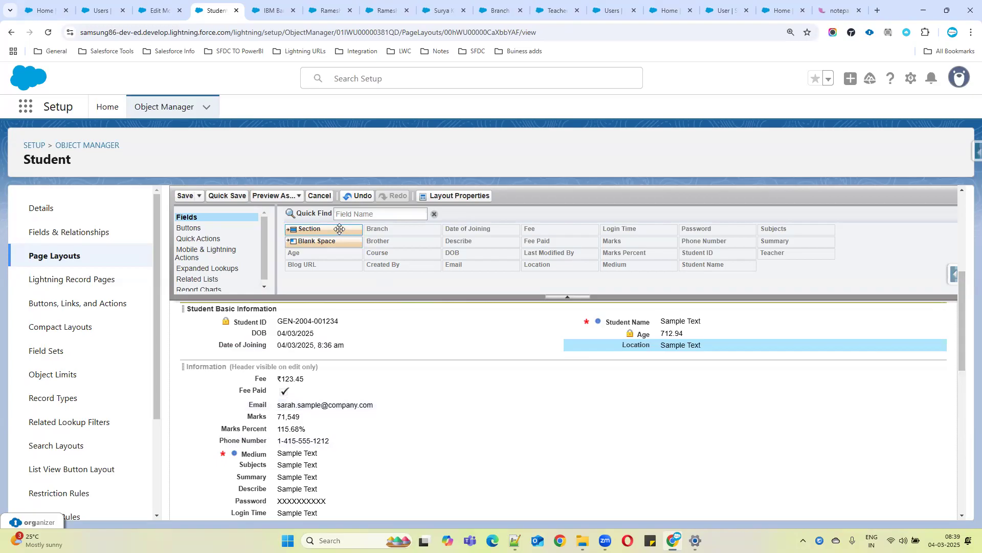
Add a 2-Column section named Student Contact Information below Student Basic Information
left_click_drag(340, 229, 290, 349)
left_click_drag(588, 299, 488, 299)
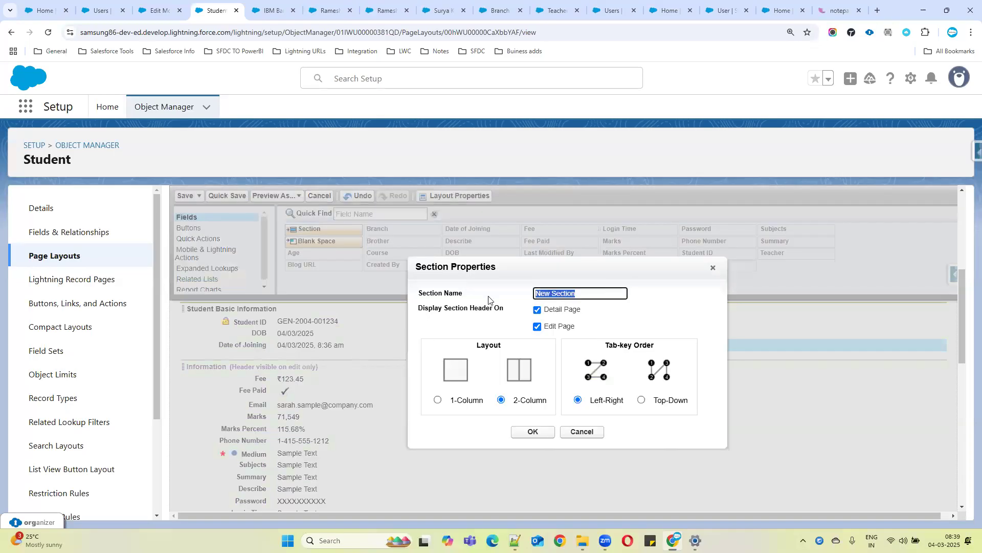
type("St")
type("io")
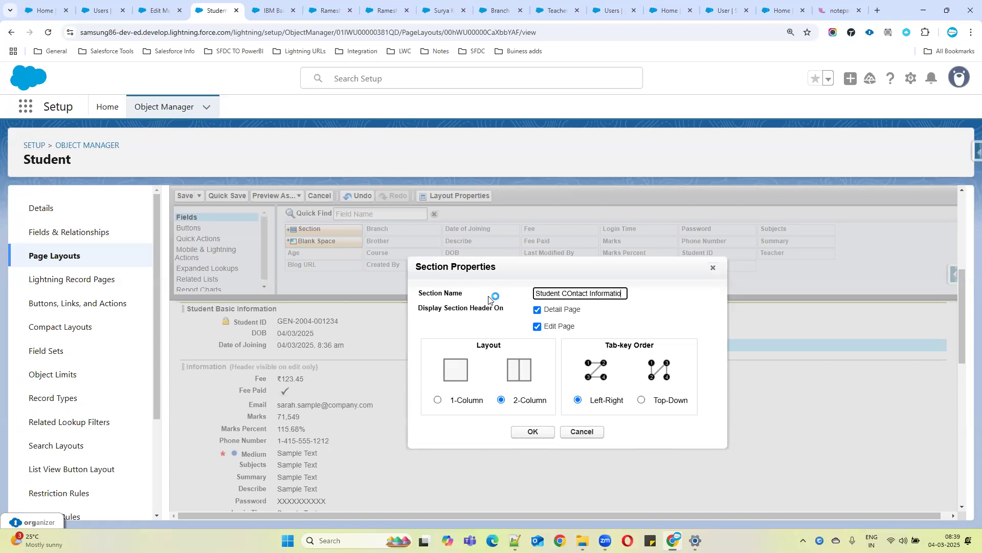
type("n")
left_click(573, 295)
key("BackSpace")
type("o")
left_click_drag(624, 291, 538, 290)
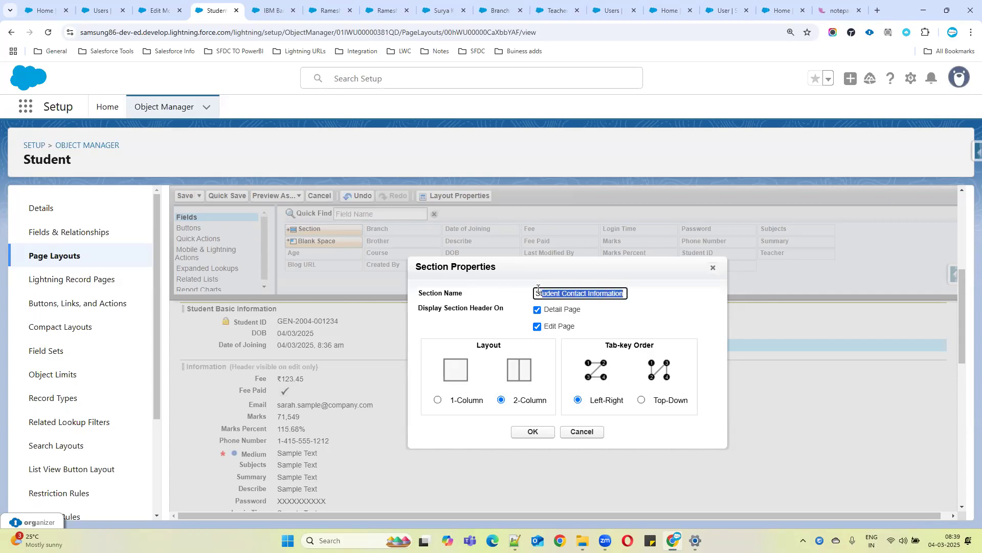
left_click(524, 434)
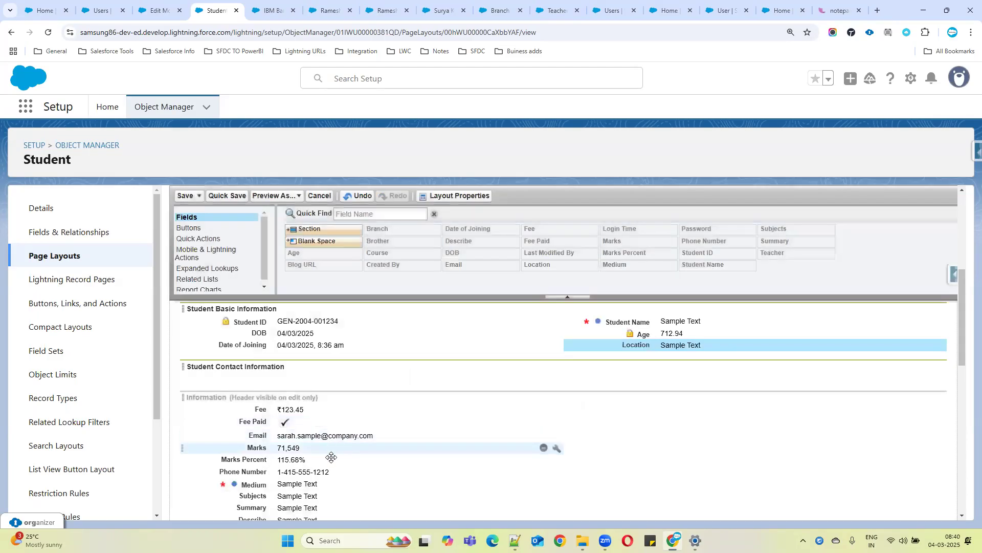
Move the Phone Number, Email, Brother and Teacher fields into the Student Contact Information section
left_click_drag(312, 473, 295, 378)
left_click_drag(304, 442, 615, 379)
scroll(473, 454, "down", 2)
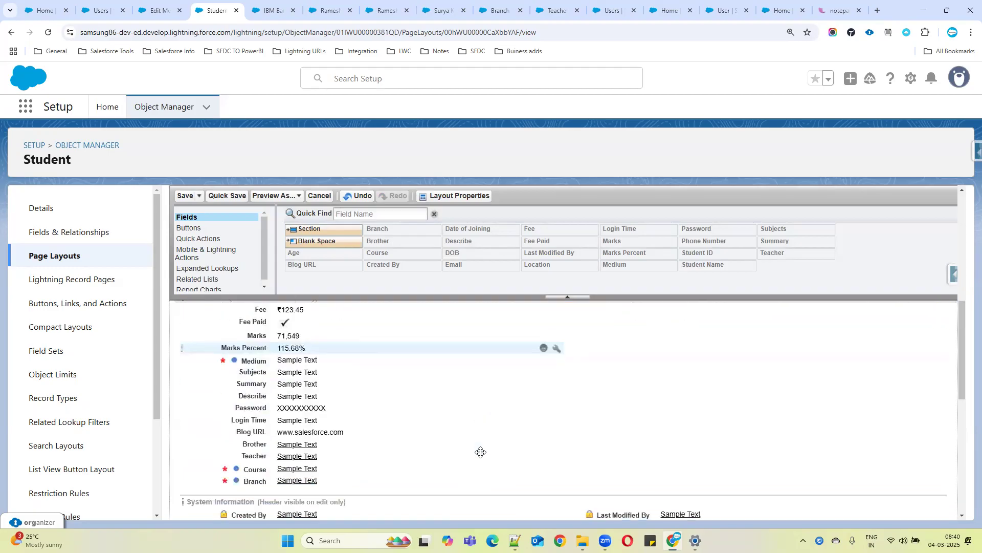
left_click_drag(310, 448, 306, 335)
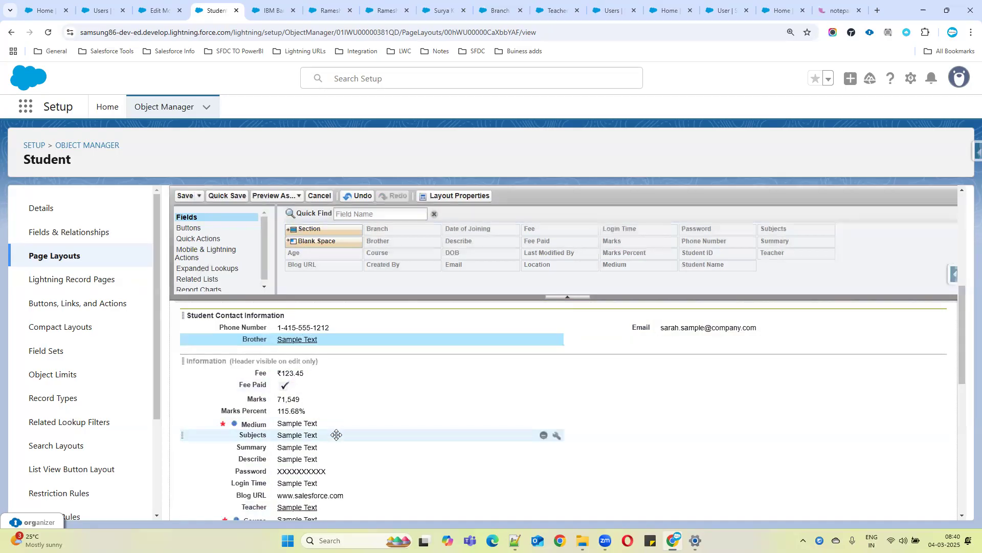
scroll(339, 441, "down", 1)
left_click_drag(324, 456, 617, 288)
scroll(327, 451, "up", 1)
Move the Course and Branch fields into the Student Contact Information section
left_click_drag(307, 507, 641, 390)
scroll(583, 386, "down", 2)
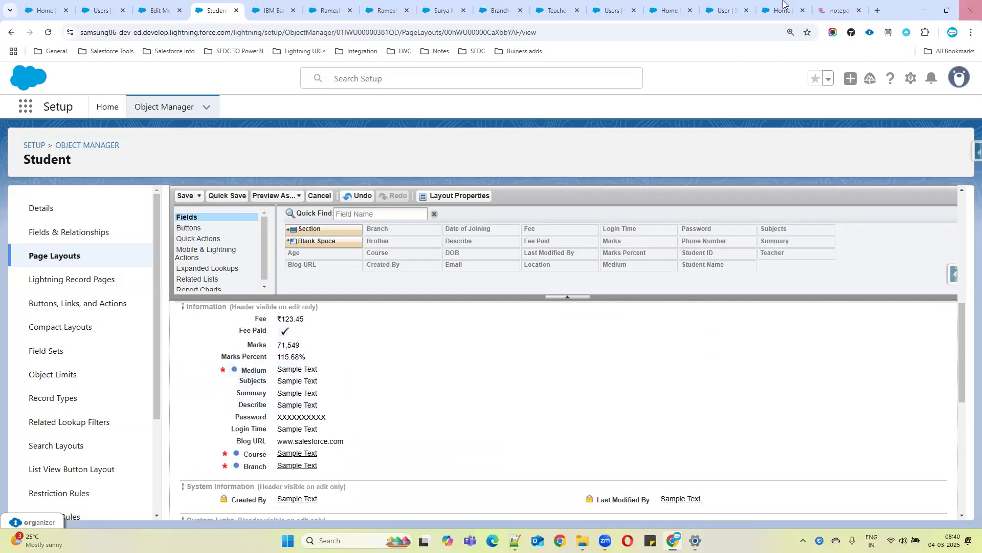
left_click_drag(302, 453, 293, 340)
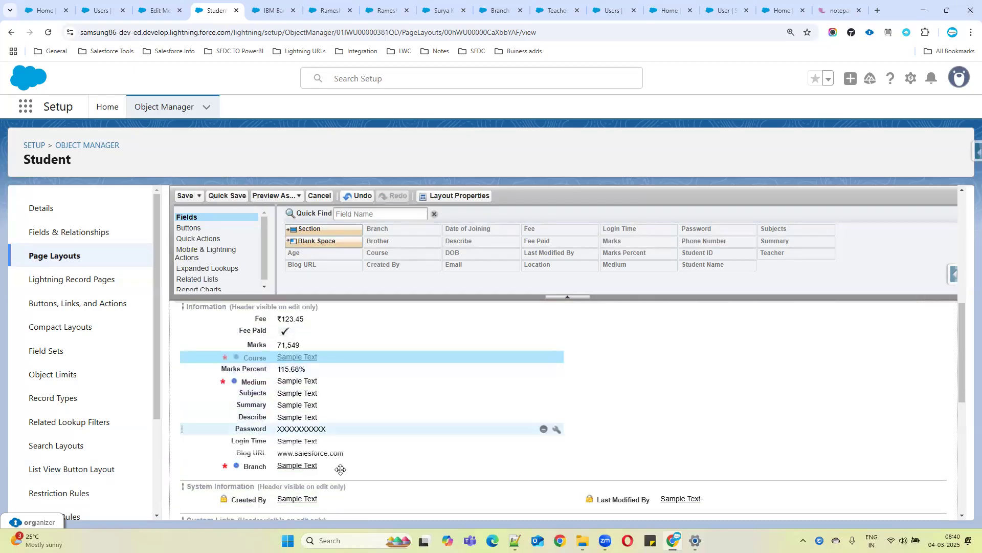
scroll(335, 463, "up", 1)
left_click_drag(289, 412, 299, 346)
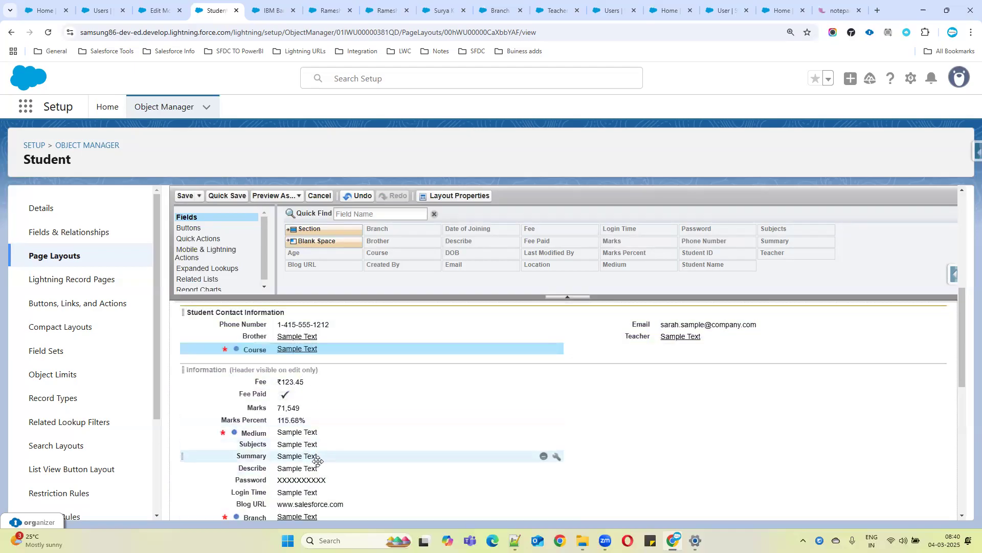
left_click_drag(299, 517, 625, 350)
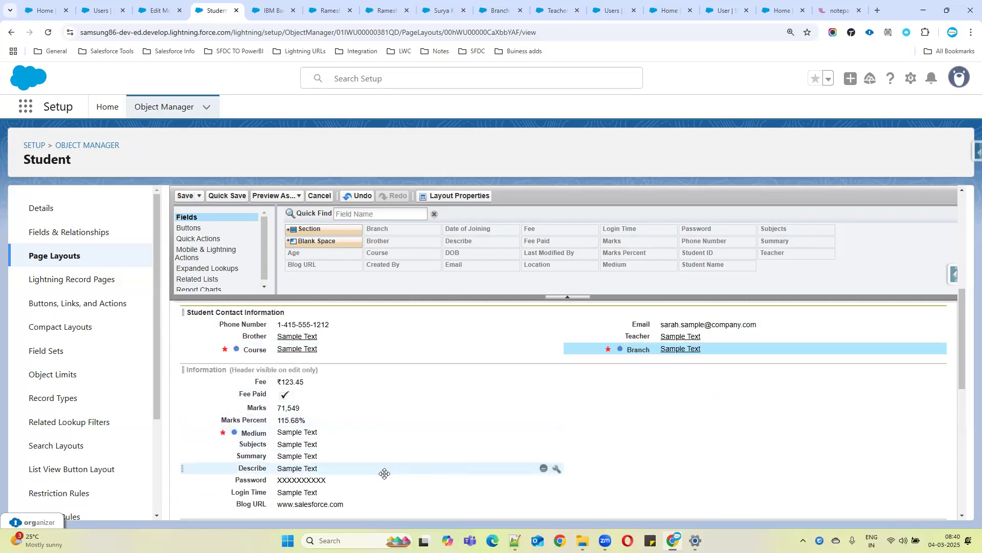
Move the Blog URL field into the Student Contact Information section
scroll(385, 473, "down", 1)
left_click(314, 453)
left_click_drag(313, 440, 333, 364)
scroll(349, 463, "up", 2)
left_click_drag(328, 472, 316, 407)
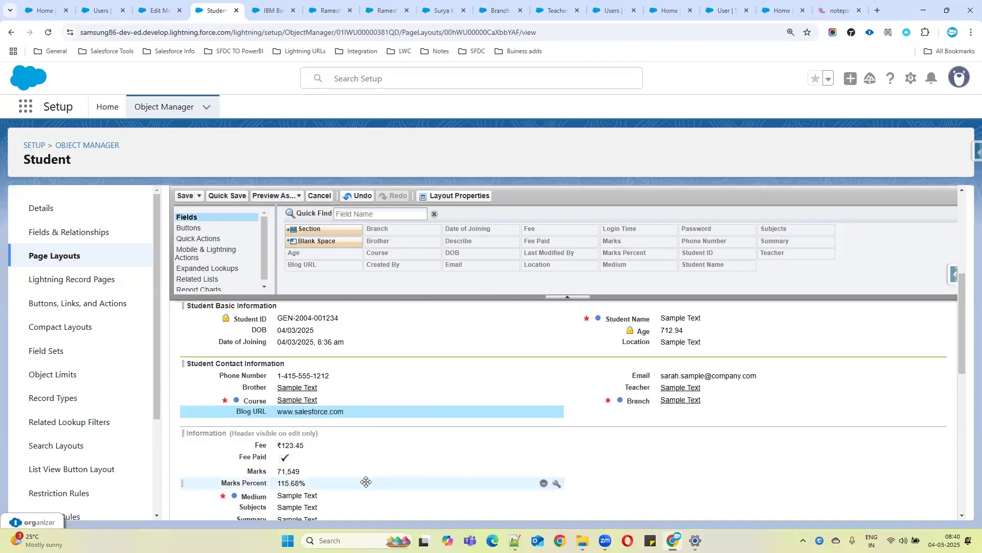
scroll(366, 482, "down", 1)
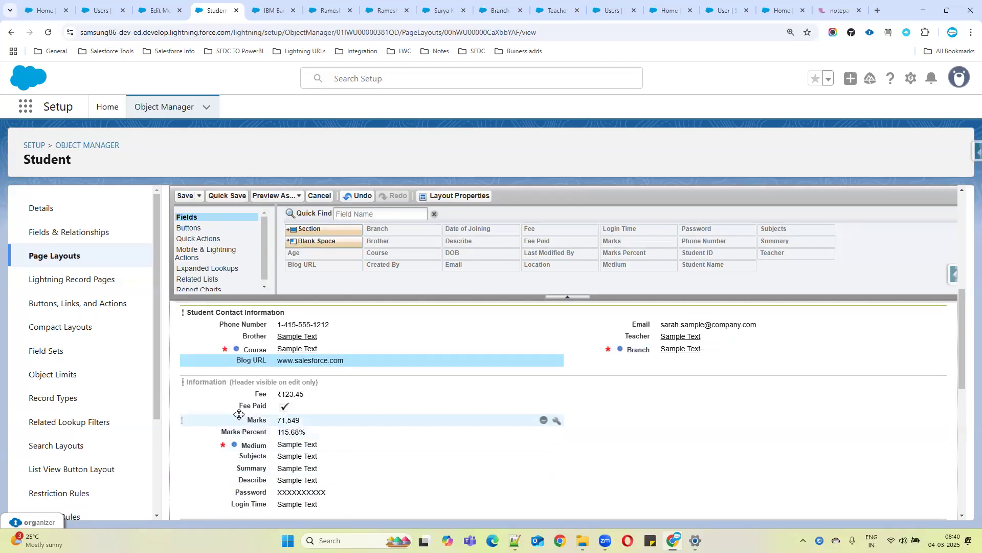
scroll(399, 495, "down", 2)
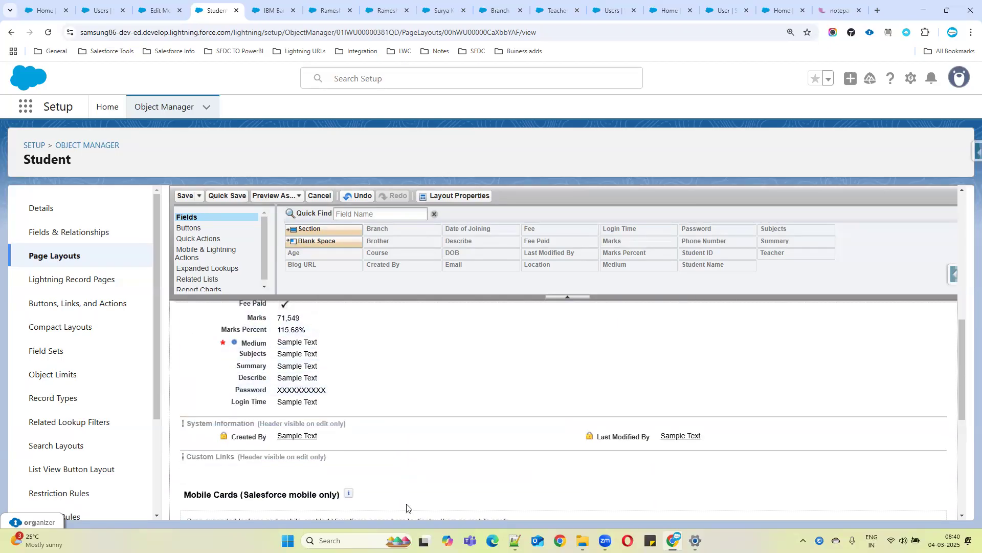
scroll(406, 507, "up", 4)
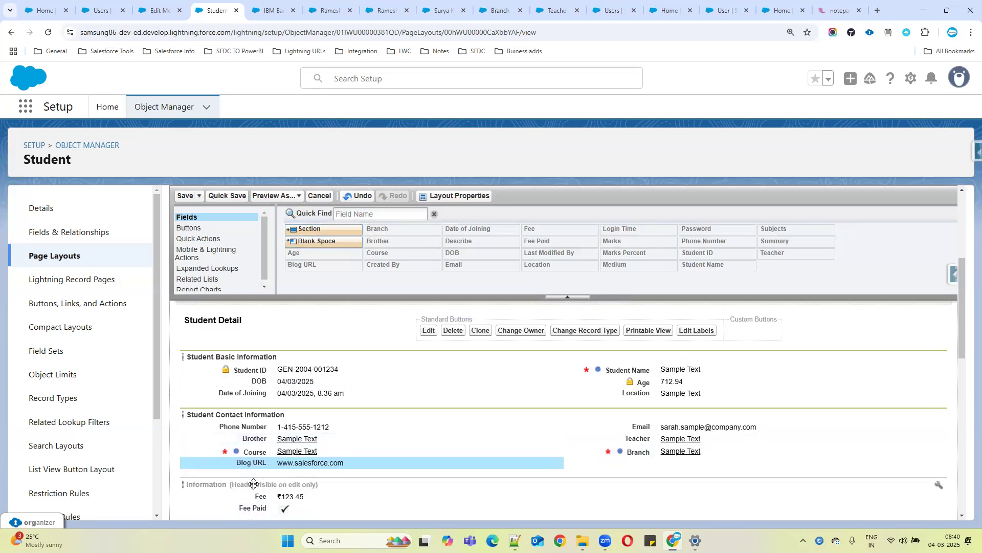
Add a 2-Column section named Student Other Information below Student Contact Information
left_click_drag(303, 229, 246, 467)
left_click_drag(589, 289, 519, 295)
type("Student Other Information")
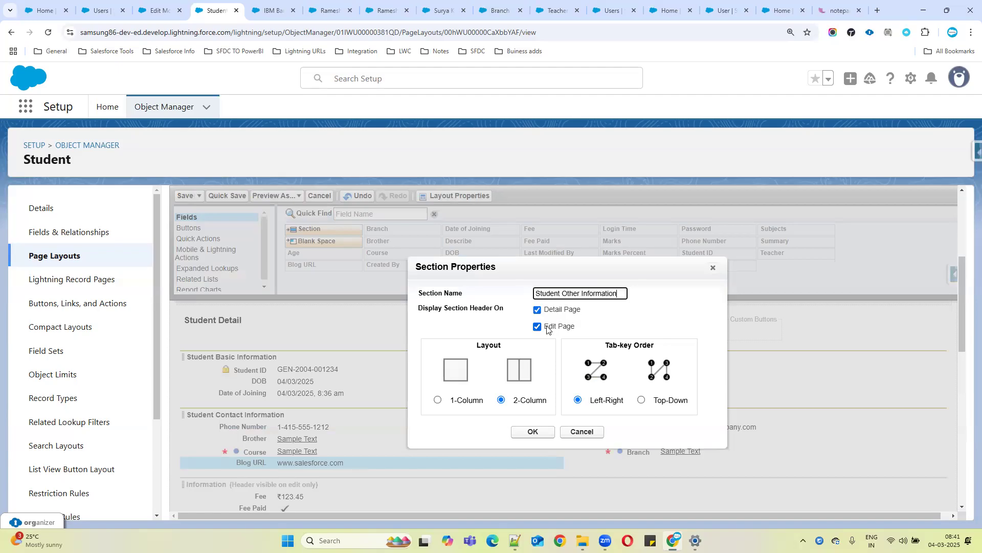
left_click(529, 433)
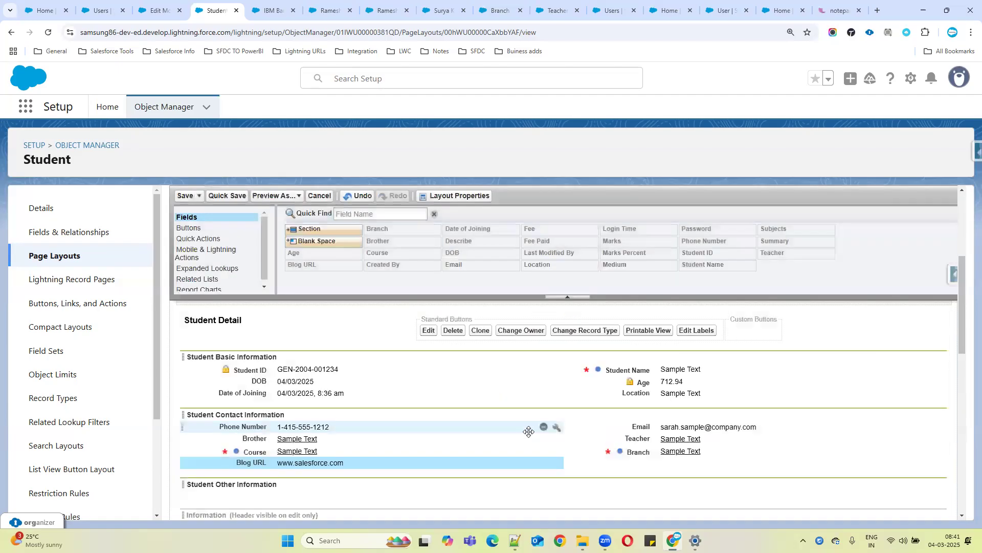
Move Fee, Fee Paid, Marks, Marks Percent and the remaining Information fields into Student Other Information
scroll(507, 424, "down", 3)
left_click_drag(282, 375, 269, 354)
left_click_drag(283, 389, 640, 358)
left_click_drag(295, 391, 305, 370)
left_click_drag(300, 409, 625, 360)
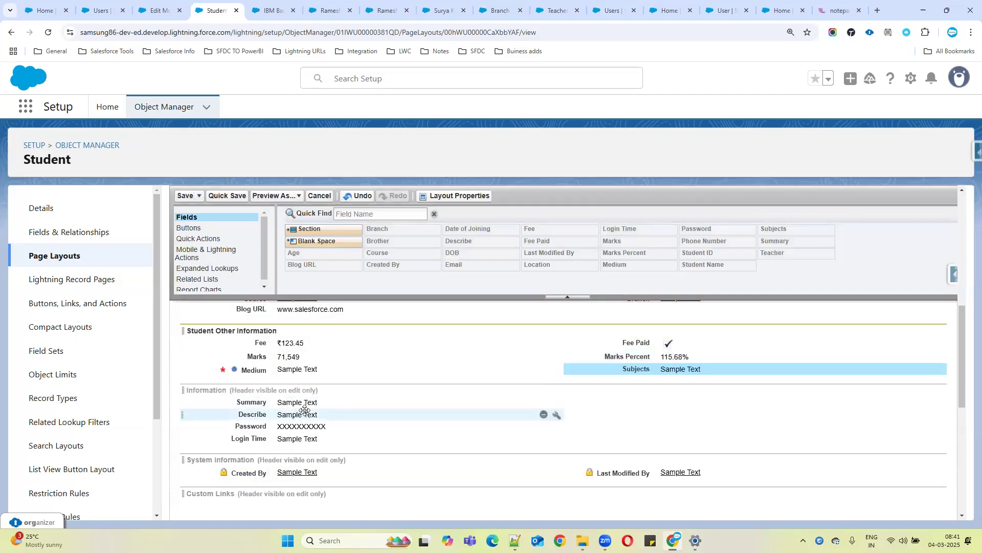
left_click_drag(292, 402, 611, 381)
left_click_drag(285, 416, 597, 387)
Delete the original Information section from the layout
scroll(542, 437, "up", 2)
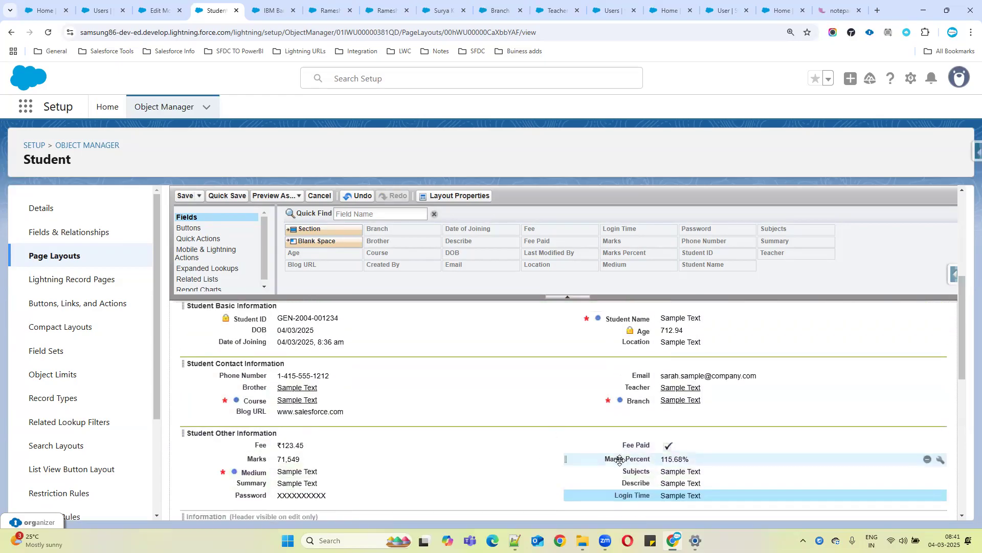
scroll(537, 437, "down", 3)
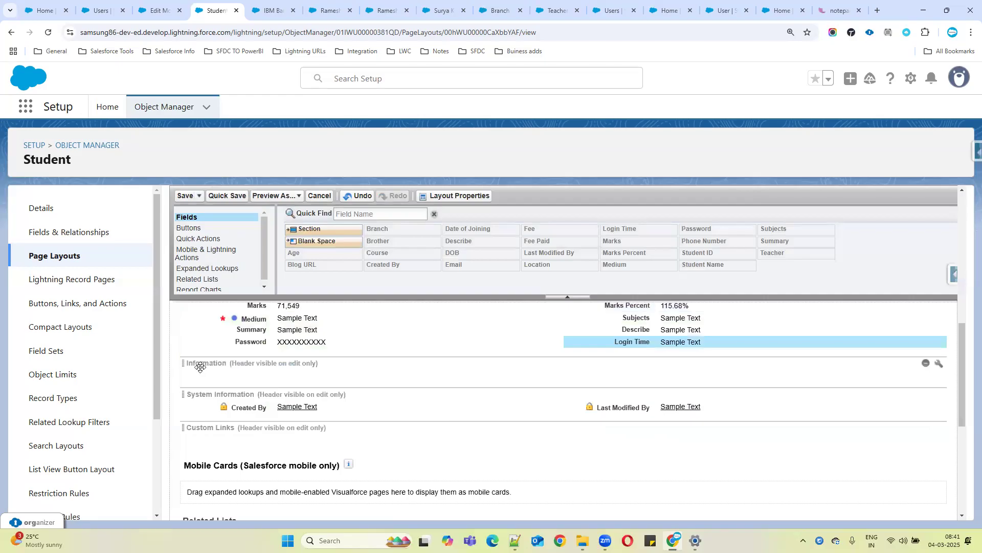
left_click(925, 365)
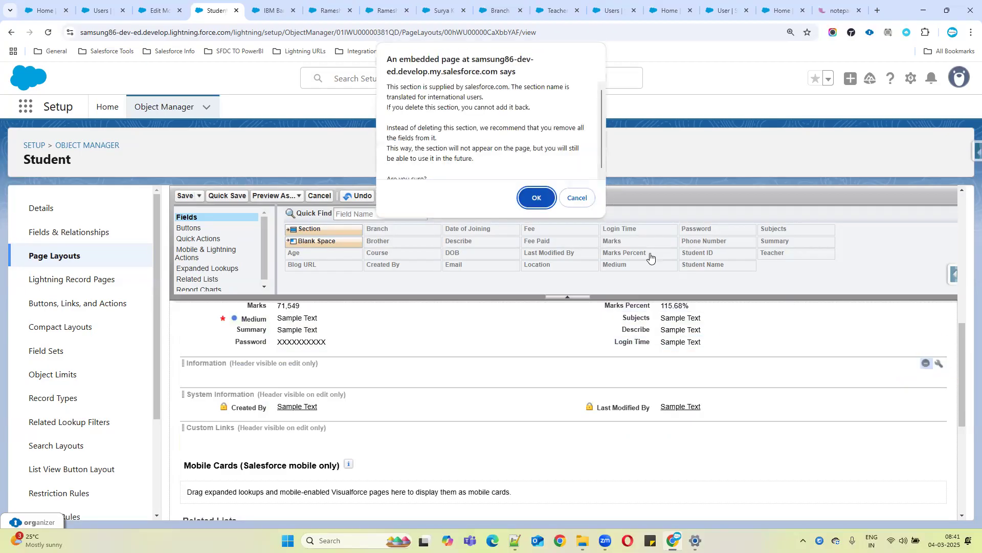
left_click(537, 198)
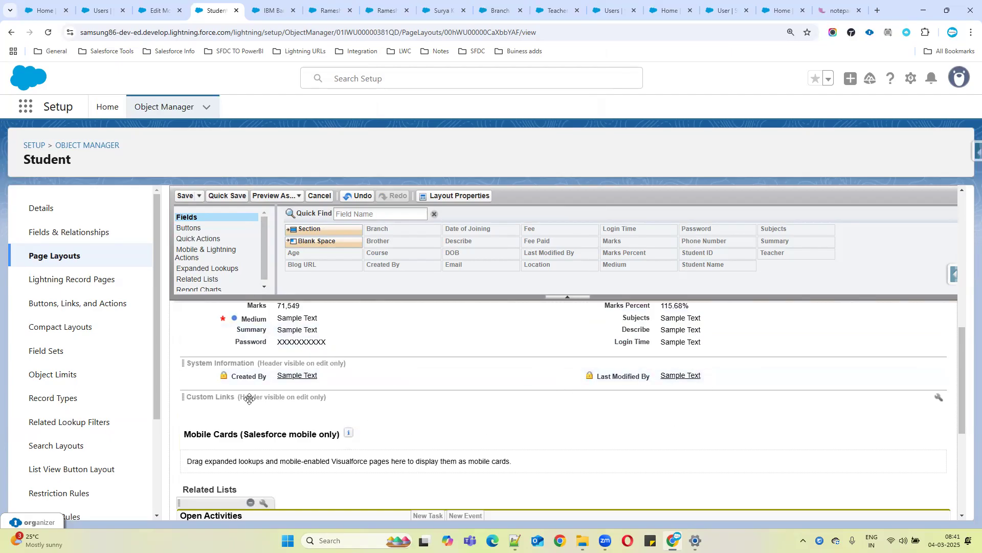
scroll(432, 410, "up", 4)
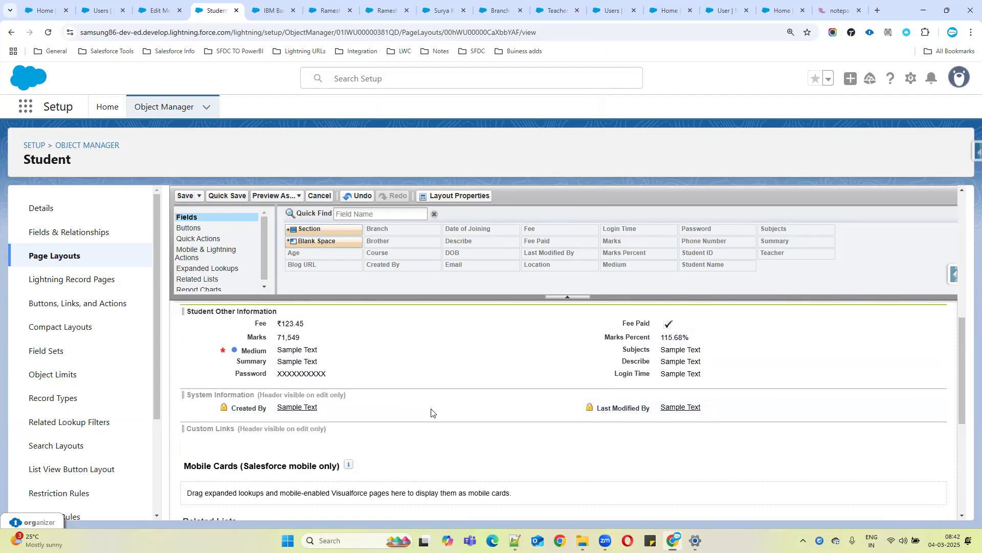
Preview the Student Layout as the System Administrator profile and review its sections before closing the preview
scroll(665, 445, "down", 4)
scroll(659, 459, "down", 2)
scroll(289, 435, "up", 5)
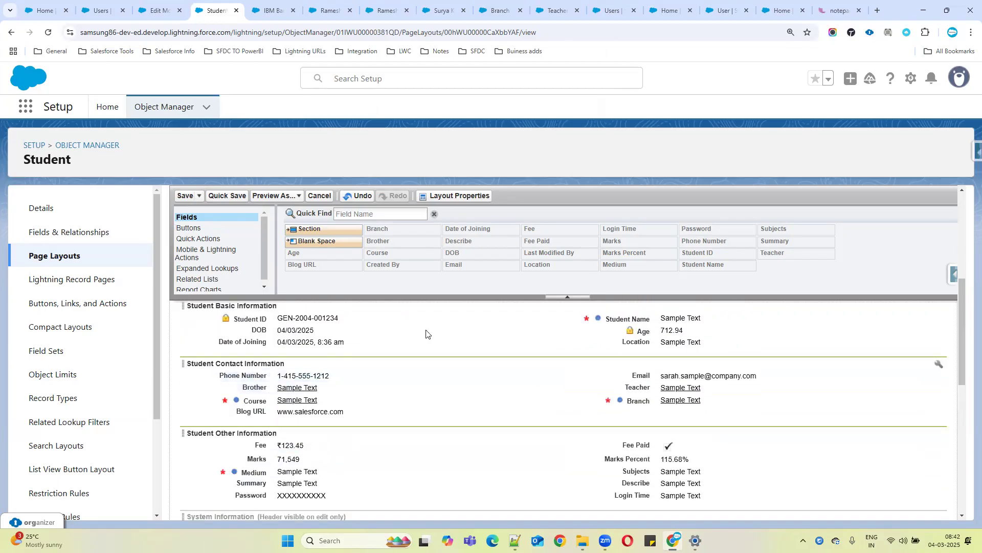
scroll(430, 379, "up", 2)
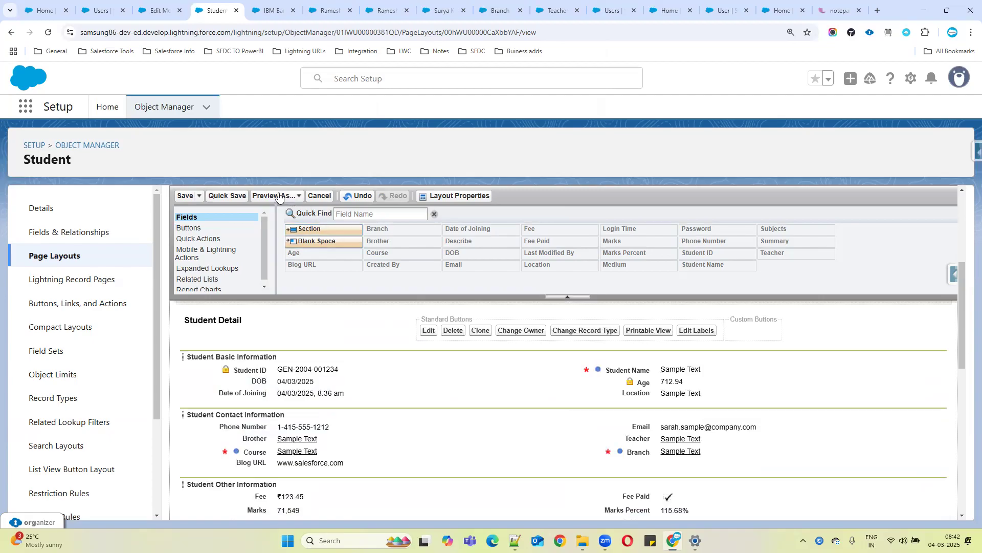
left_click(299, 196)
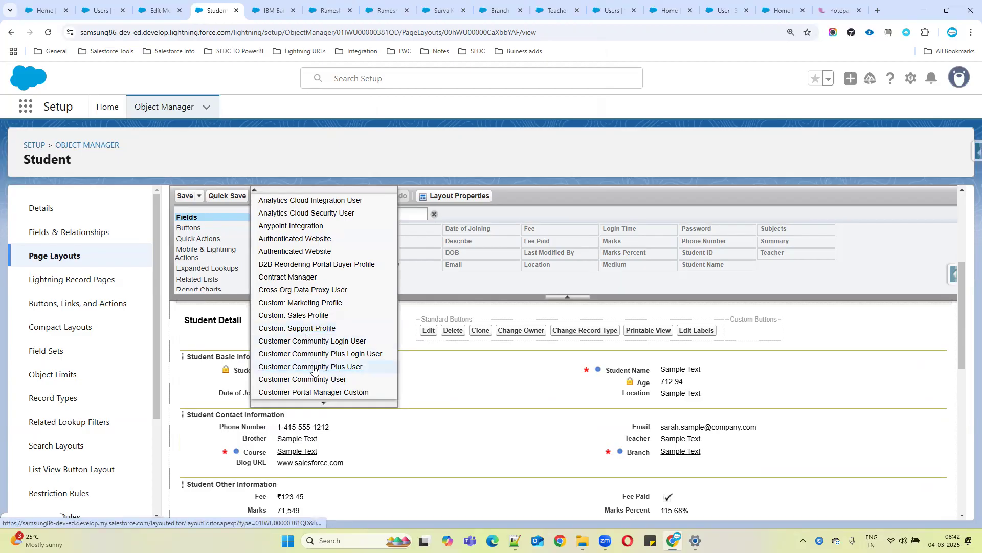
mouse_move(323, 405)
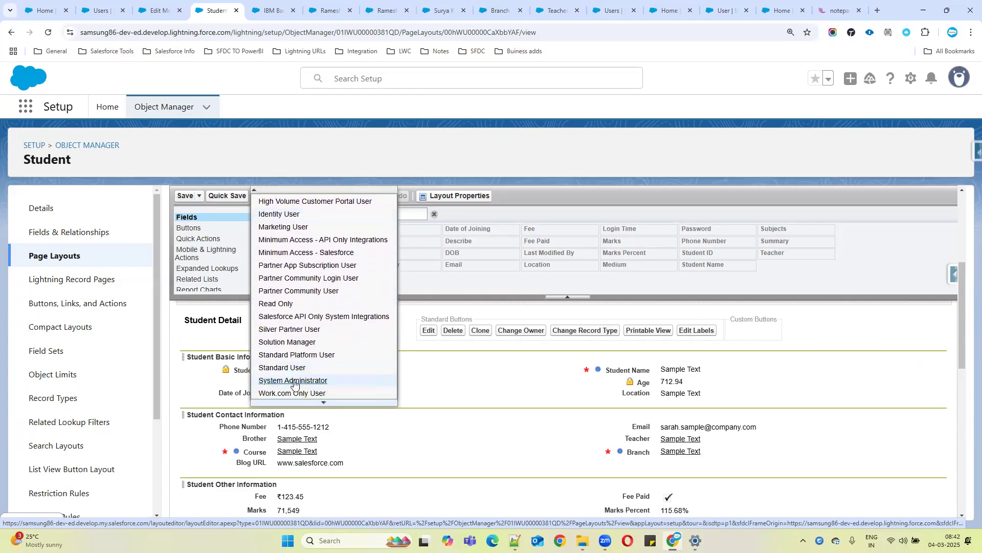
left_click(294, 380)
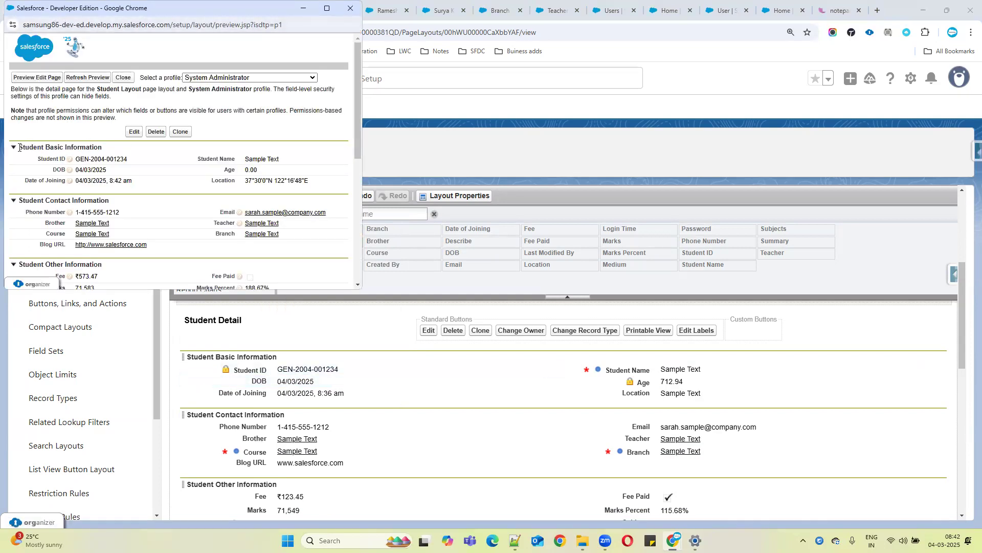
left_click(14, 149)
left_click(13, 149)
scroll(133, 188, "down", 5)
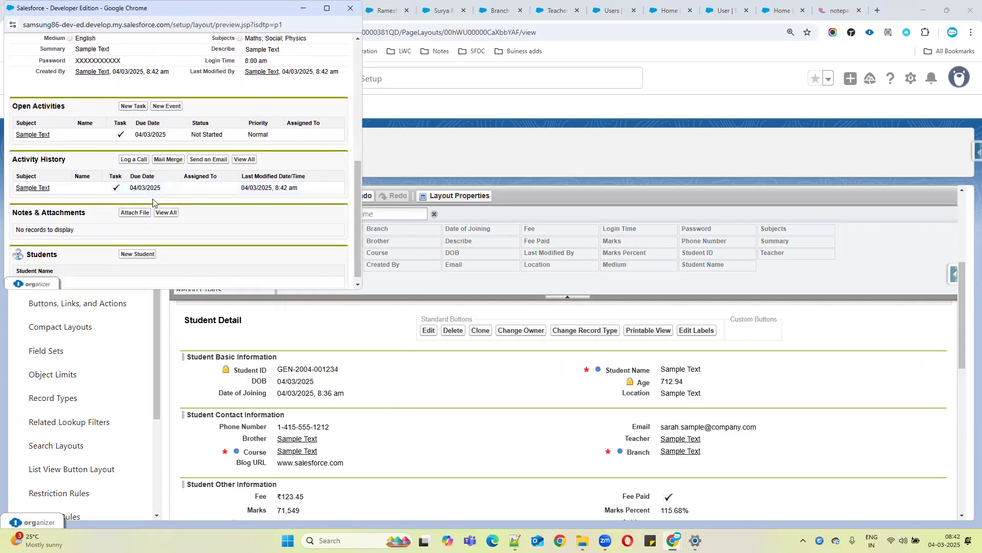
scroll(172, 204, "up", 5)
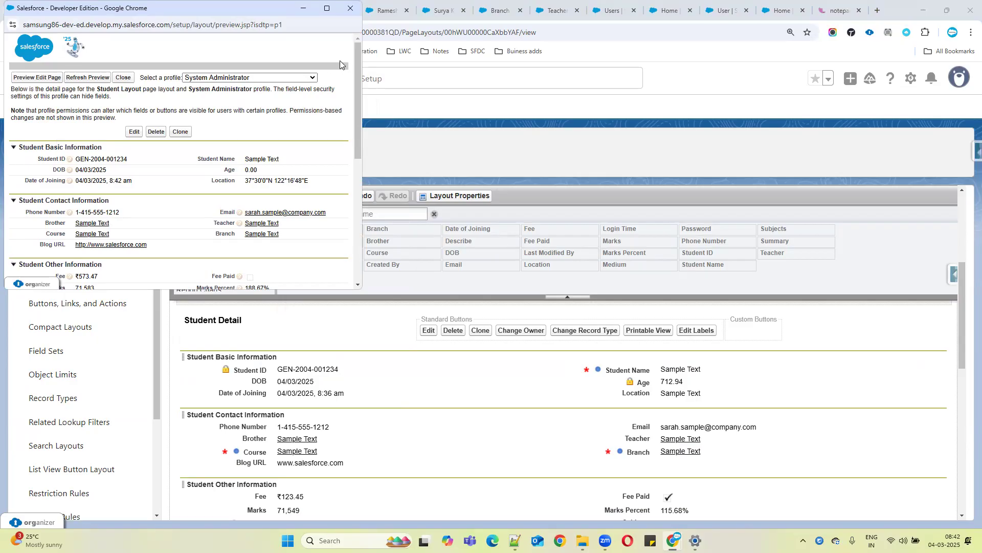
left_click(351, 8)
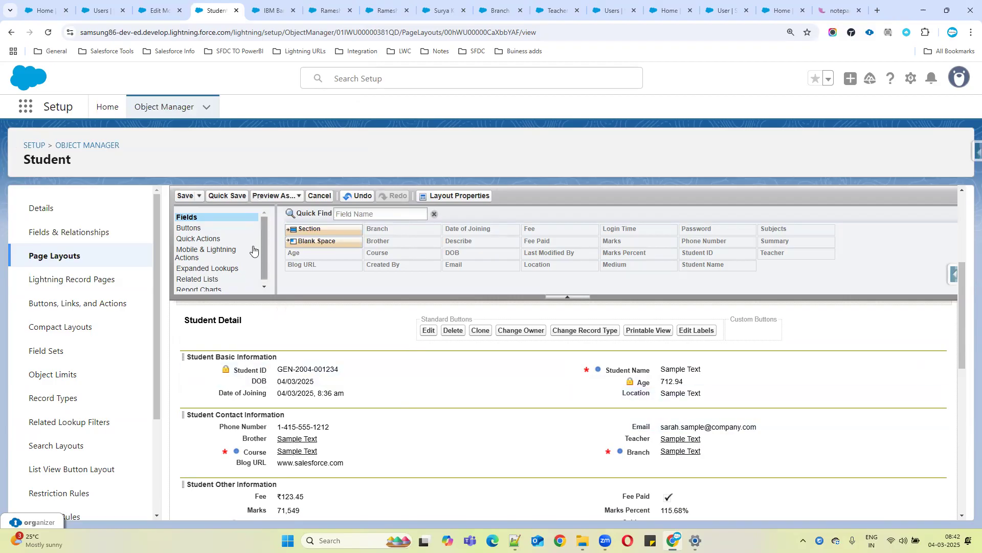
Save the Student Layout
left_click(187, 196)
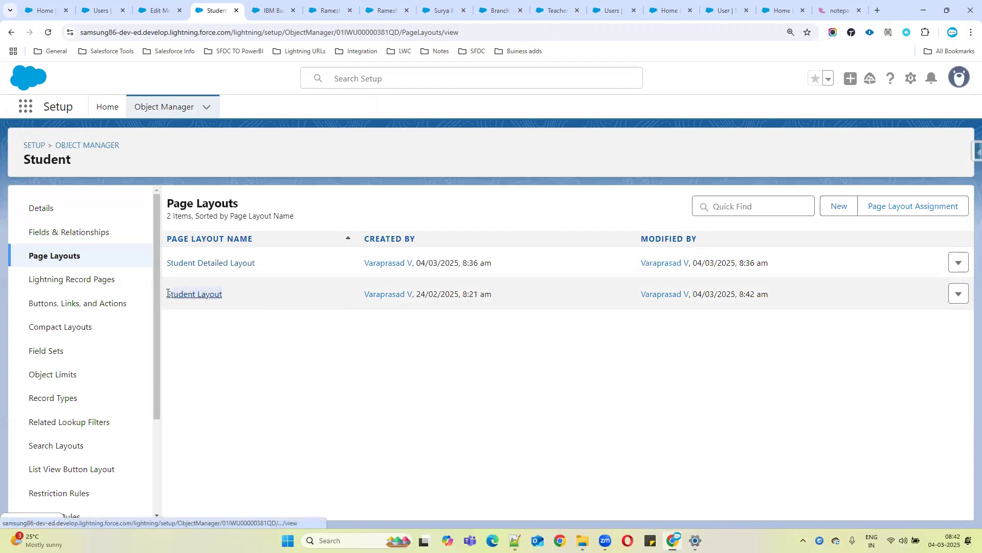
left_click_drag(163, 293, 358, 300)
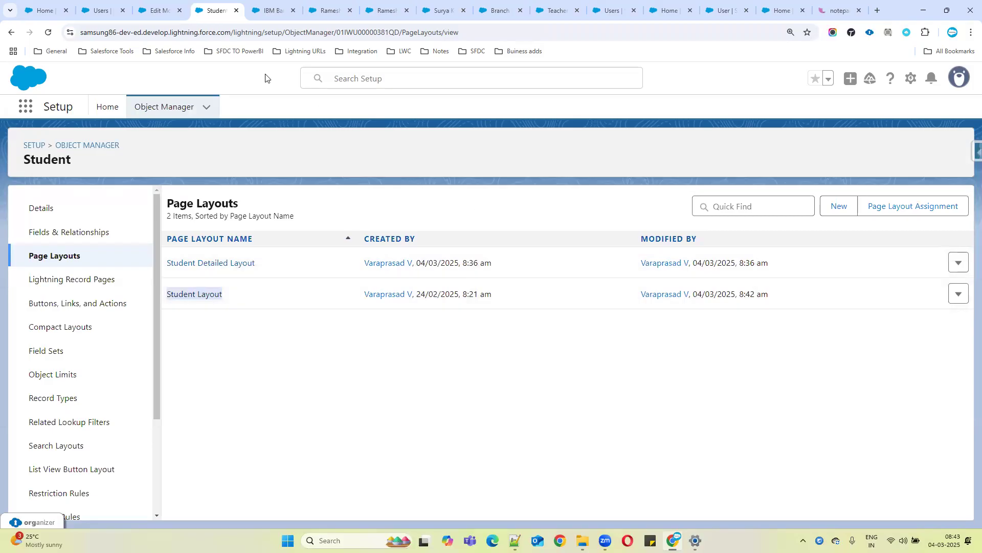
Open a New Student form from the Students tab, review its field order, and close it
left_click(161, 10)
left_click(749, 77)
left_click(50, 31)
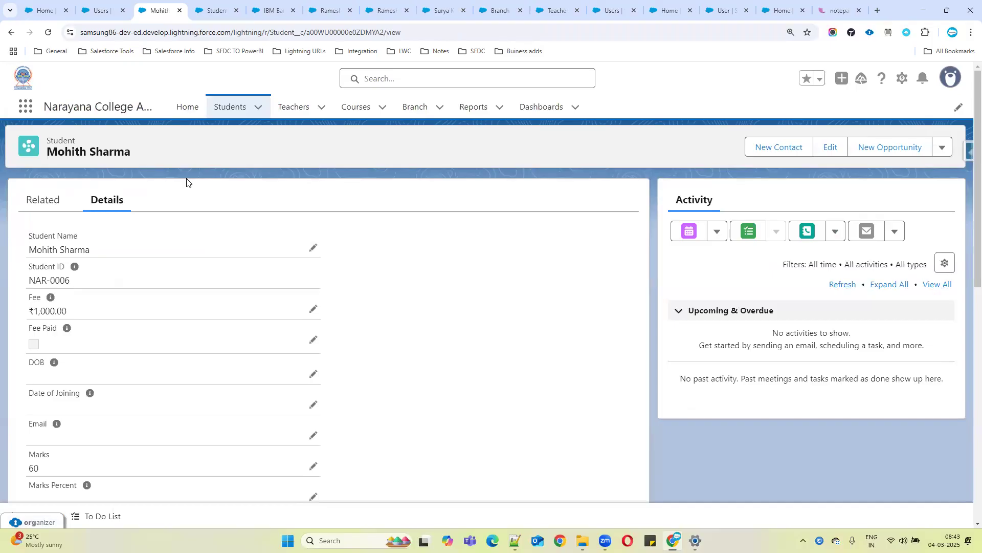
left_click(216, 111)
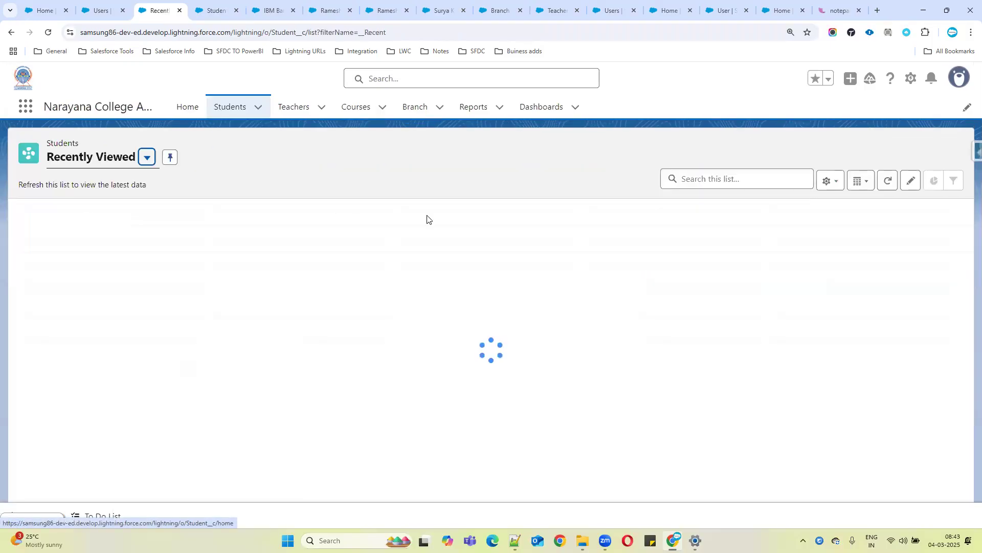
left_click(826, 150)
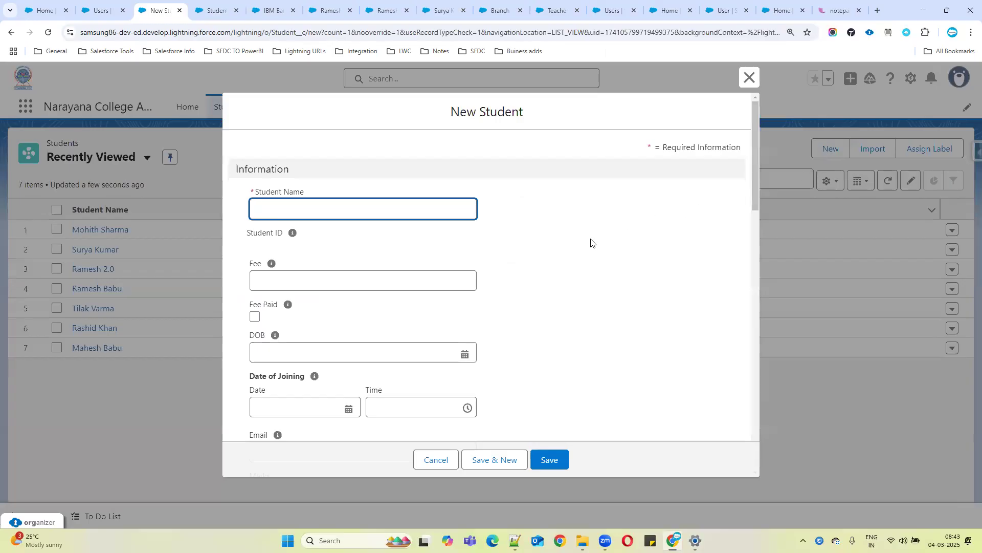
scroll(591, 243, "down", 8)
scroll(544, 269, "up", 2)
scroll(543, 270, "down", 2)
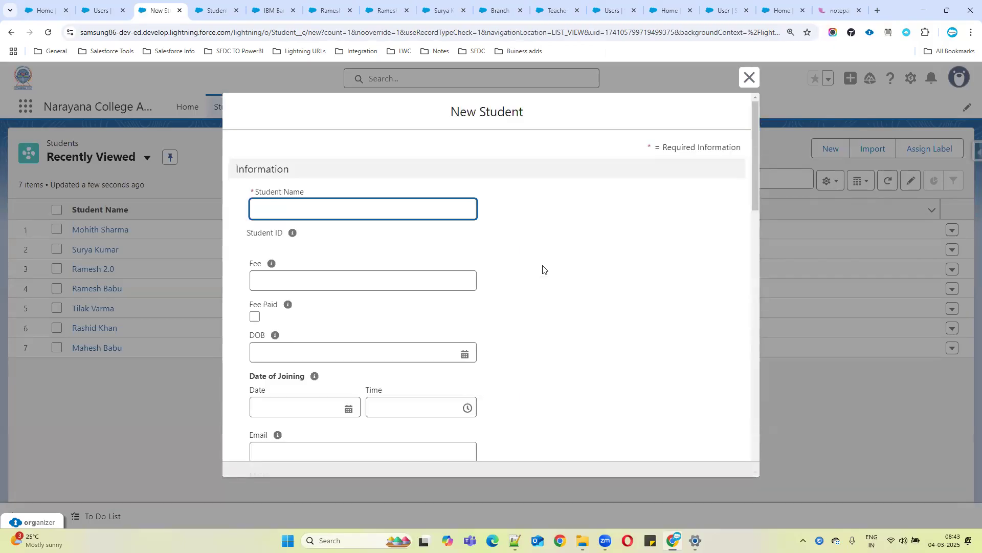
left_click(748, 77)
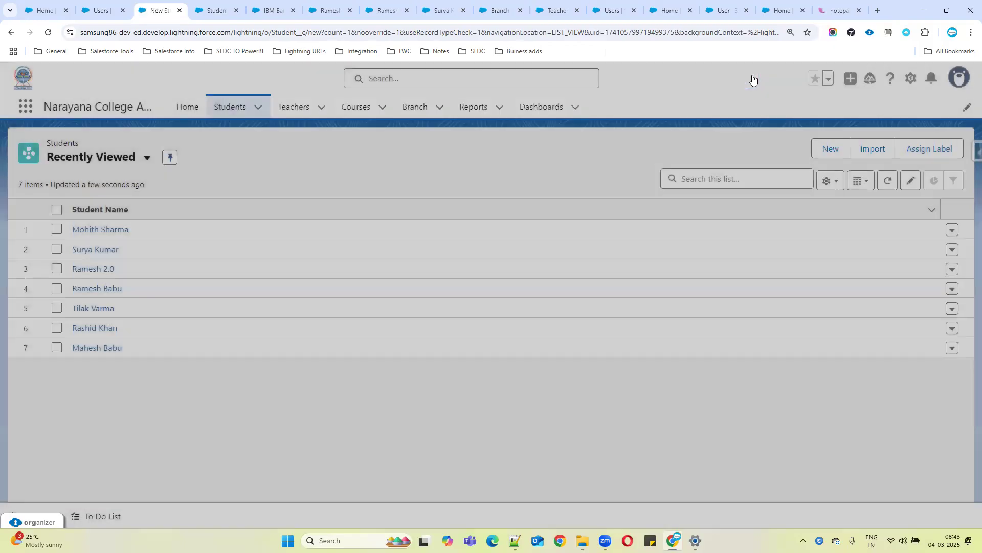
Open the Mahesh Babu student record and review its Basic, Contact and Other Information sections
left_click(101, 348)
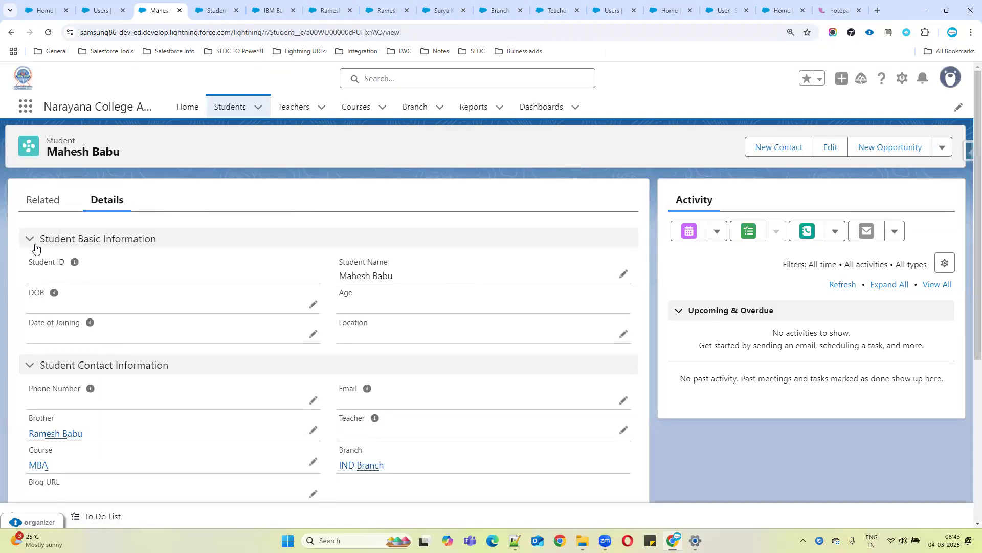
left_click_drag(31, 267, 401, 335)
scroll(49, 365, "down", 1)
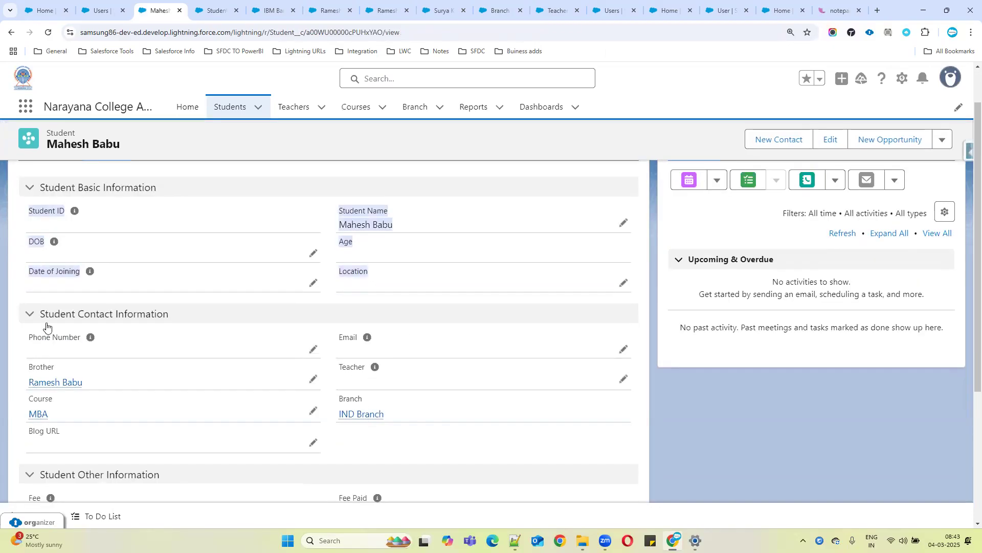
scroll(184, 431, "down", 3)
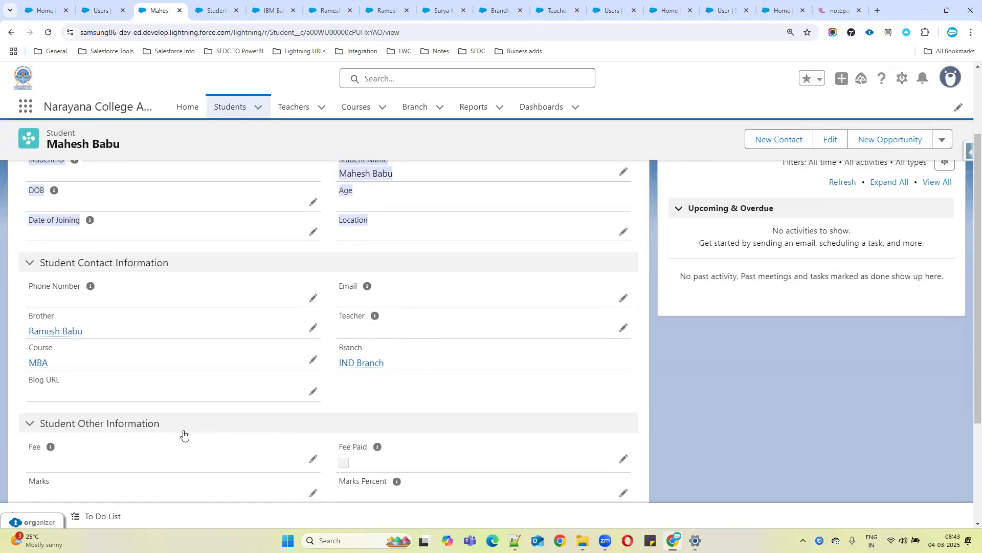
scroll(440, 399, "down", 1)
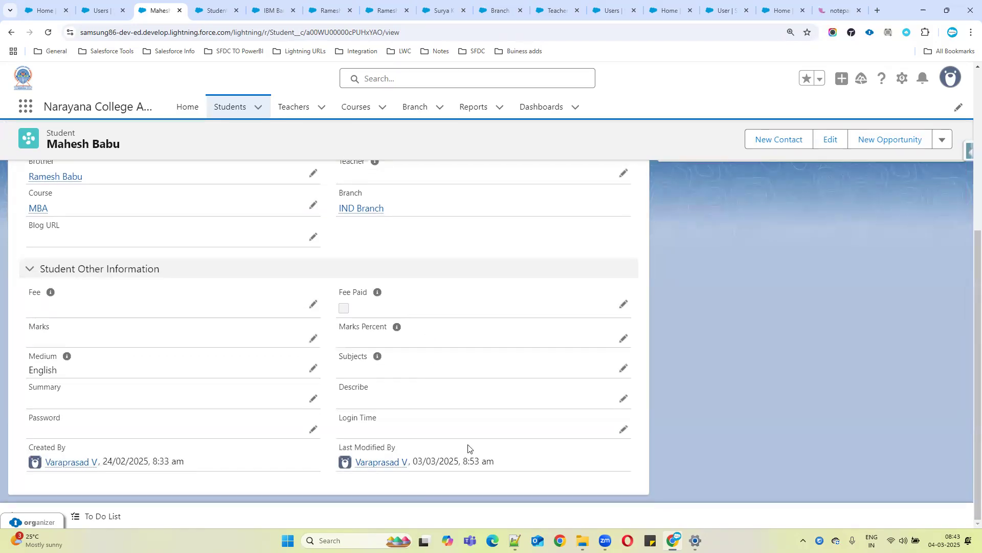
Open the Mahesh Babu edit form, review its fields, and cancel it
left_click(833, 144)
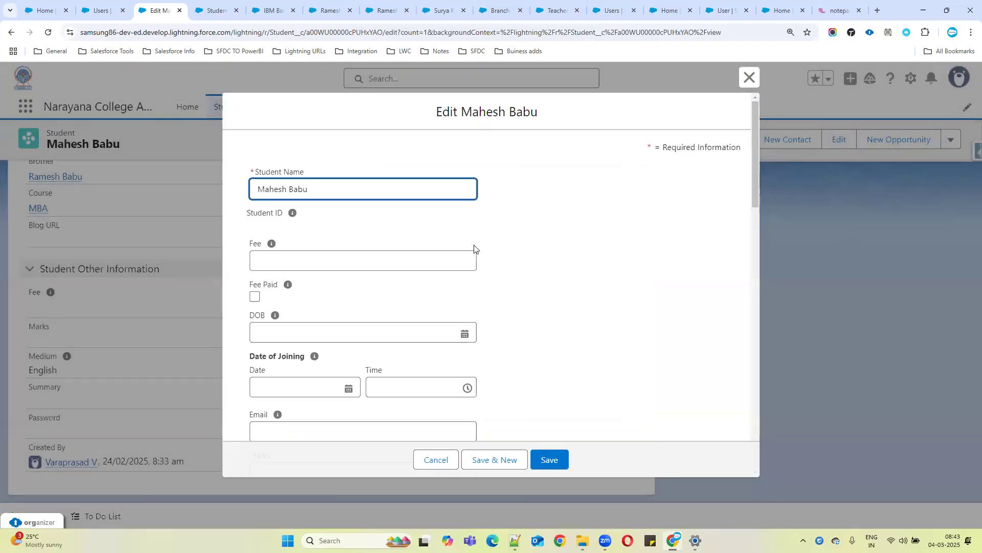
scroll(476, 250, "down", 10)
scroll(485, 328, "down", 10)
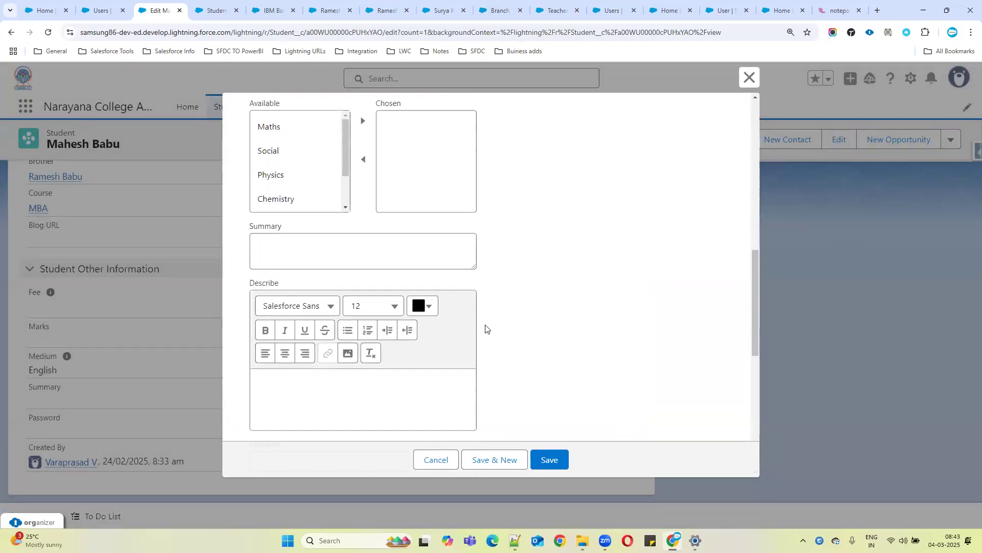
scroll(491, 371, "down", 1)
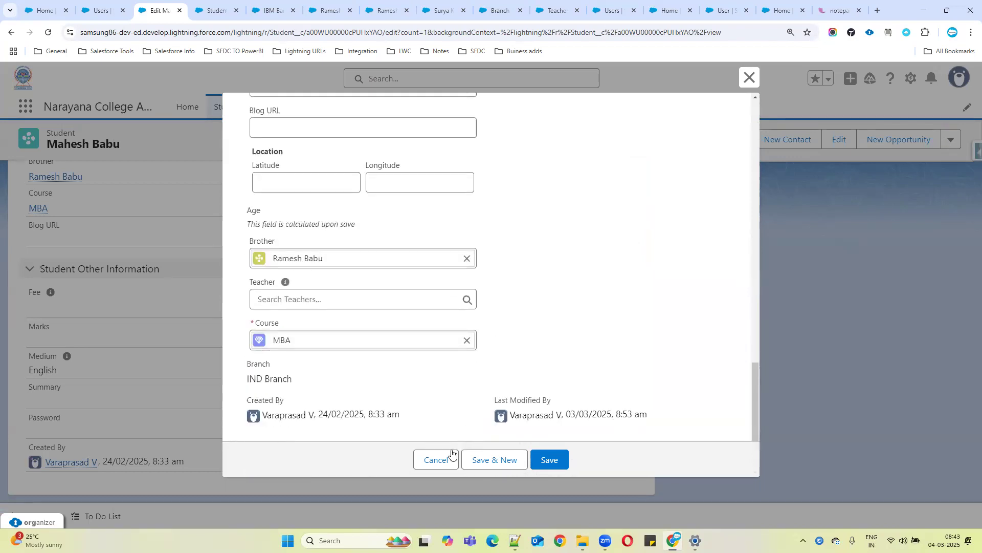
left_click(440, 460)
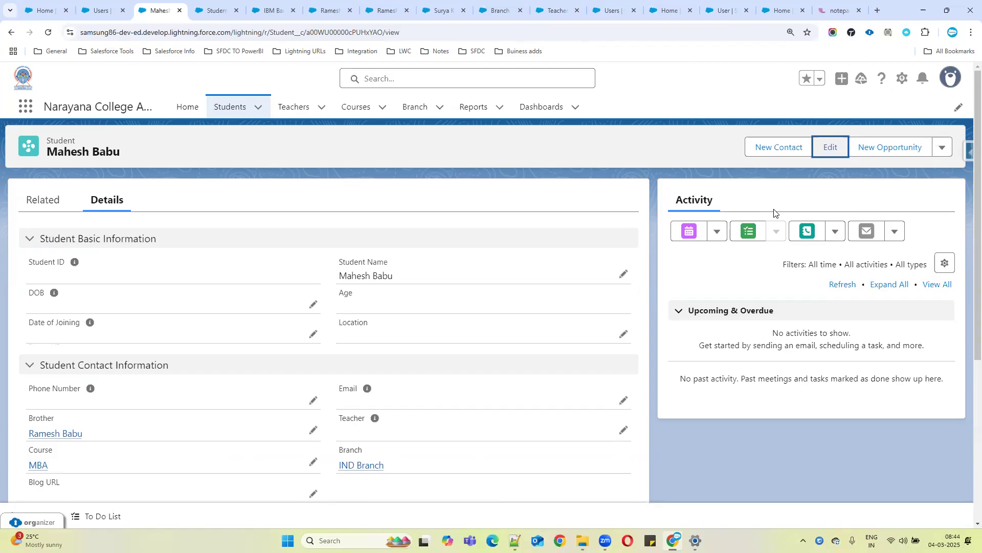
Open a New Student form again, review its fields, and close it
left_click(225, 111)
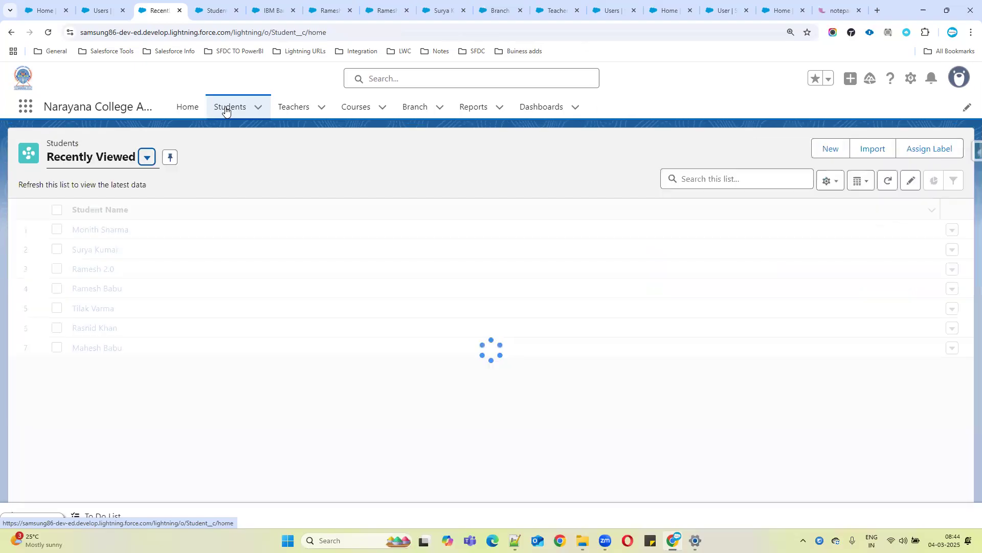
left_click(831, 149)
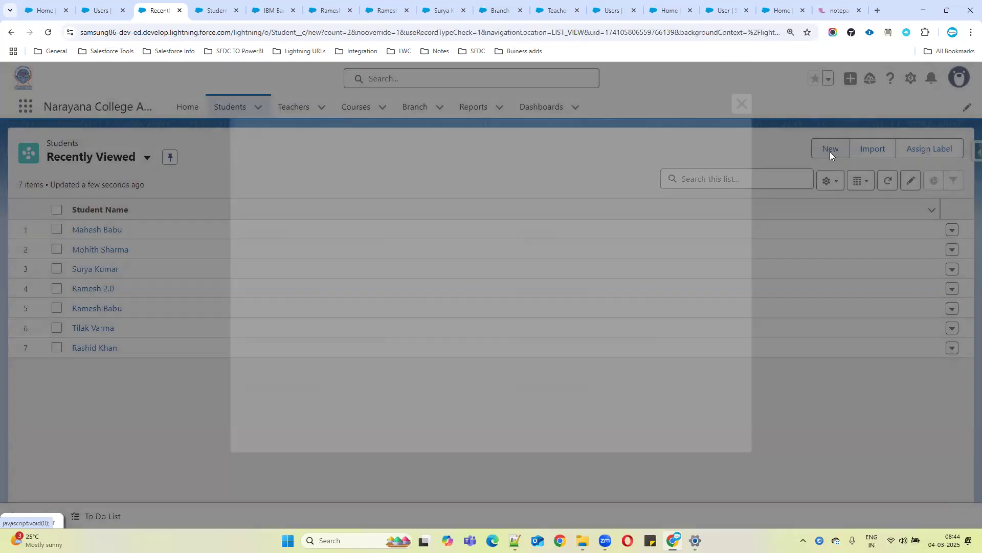
scroll(505, 260, "down", 3)
scroll(506, 260, "down", 3)
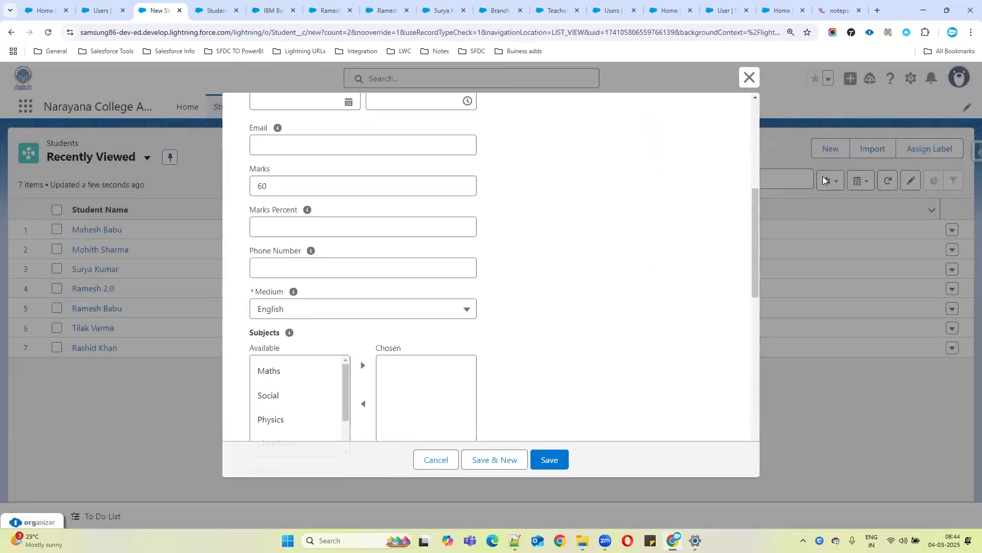
left_click(749, 77)
Log out and log back in to the org using the saved Batch45 login in ORGanizer
left_click(954, 86)
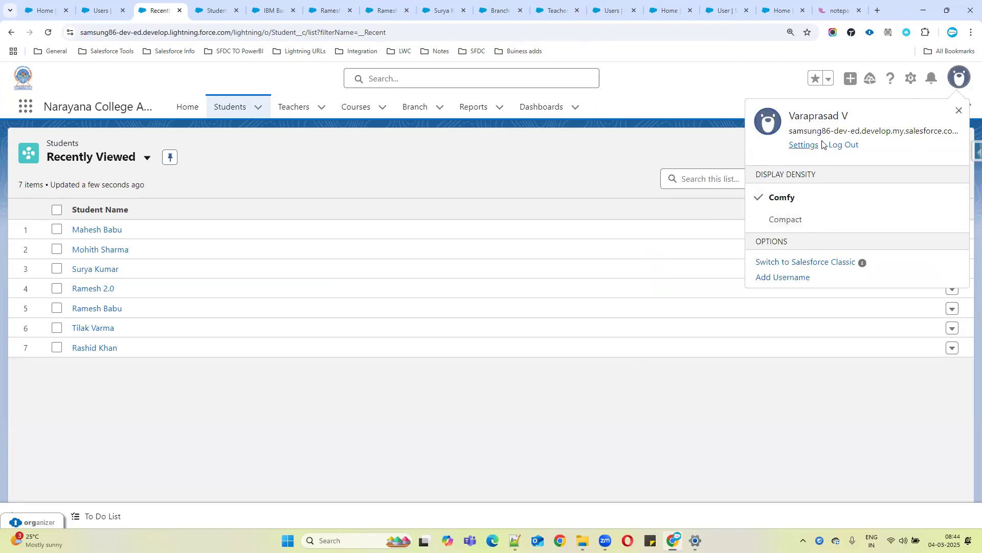
left_click(837, 146)
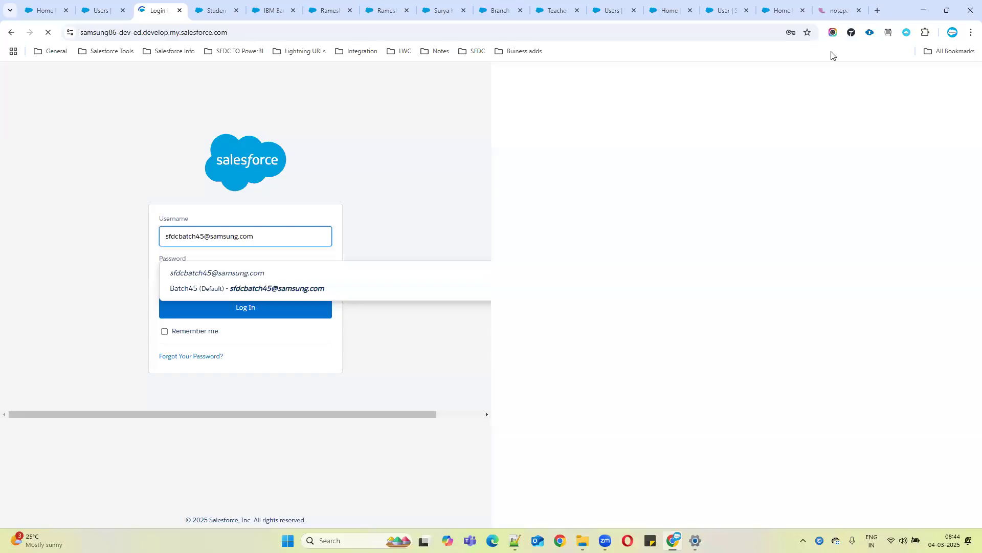
left_click(871, 33)
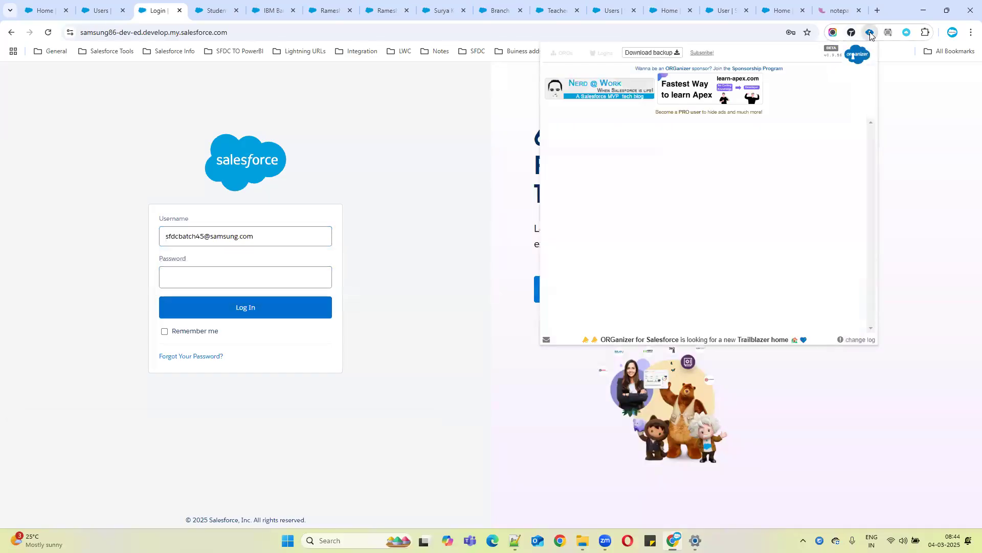
left_click(569, 158)
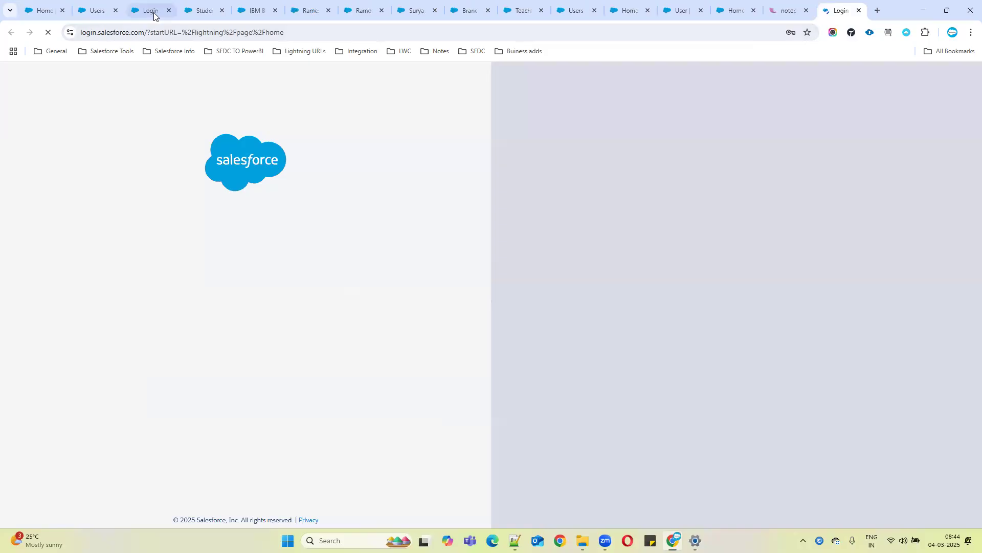
left_click(168, 10)
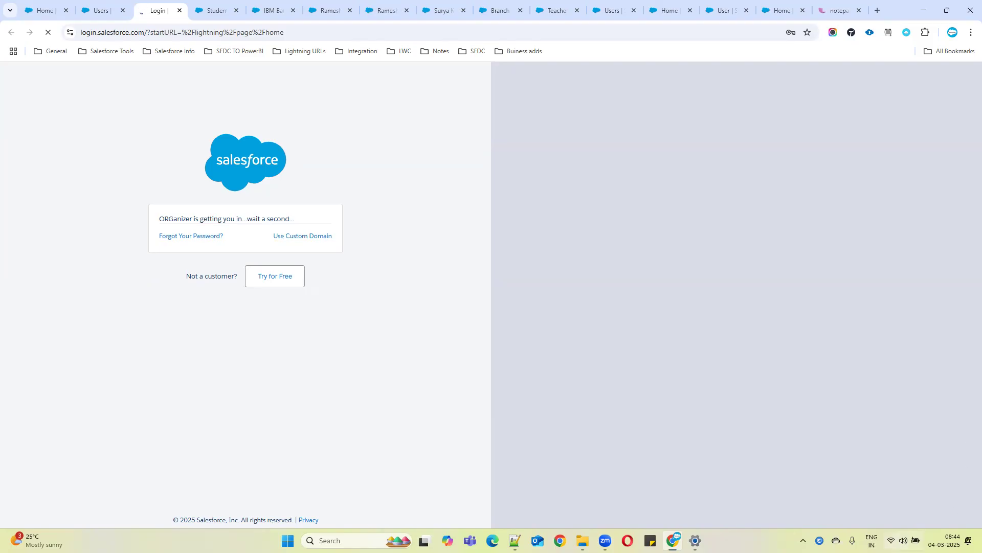
left_click(904, 540)
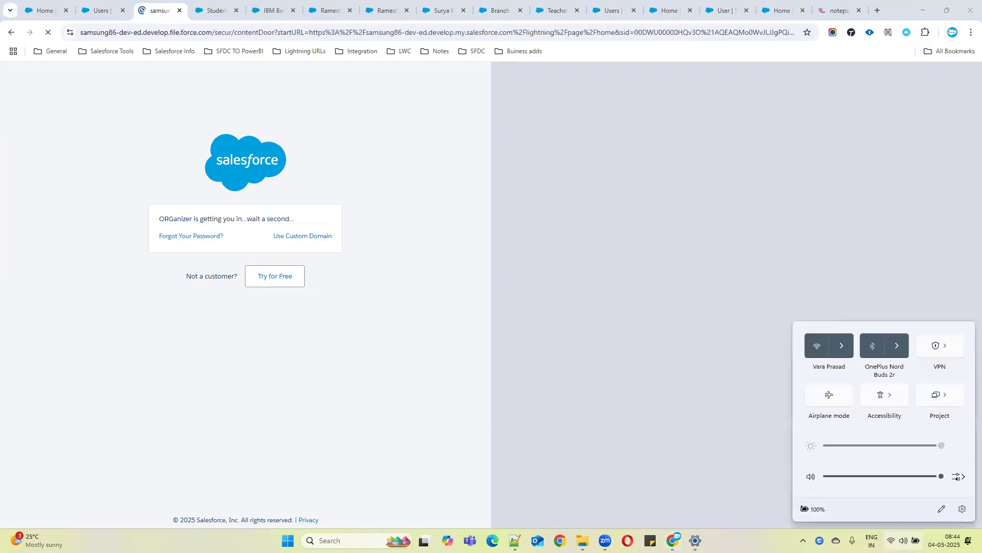
left_click(903, 540)
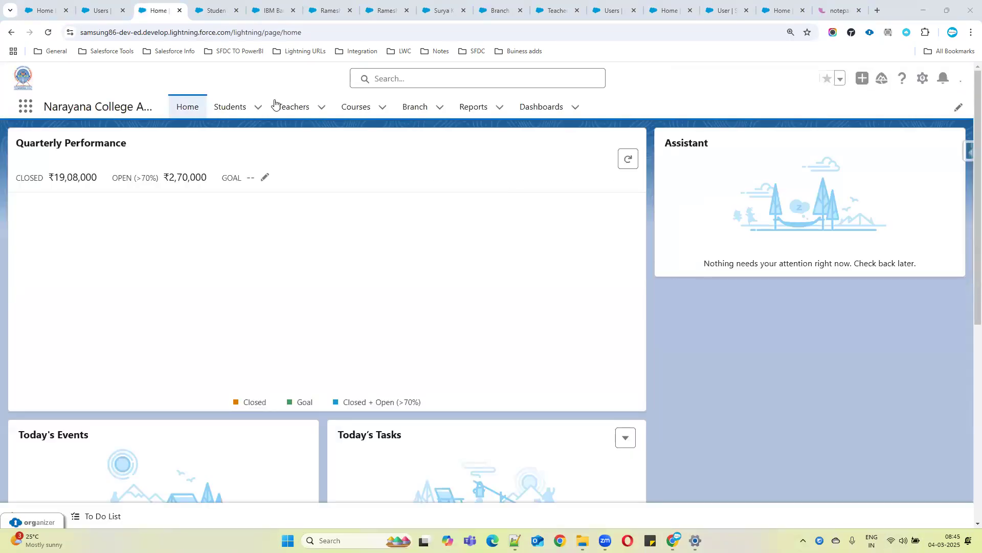
Open a New Student form from the Students list, review its sections and fields, and close it
left_click(233, 111)
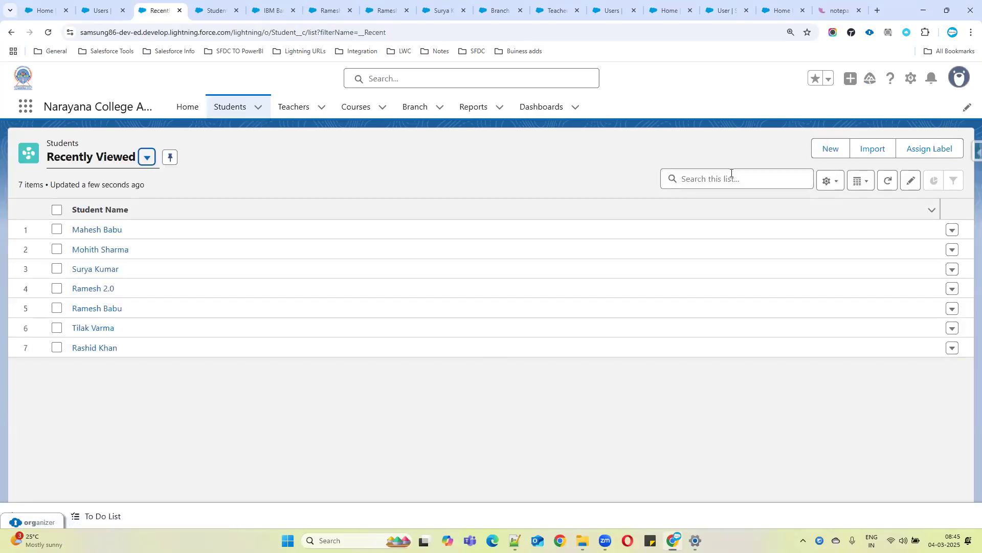
left_click(832, 143)
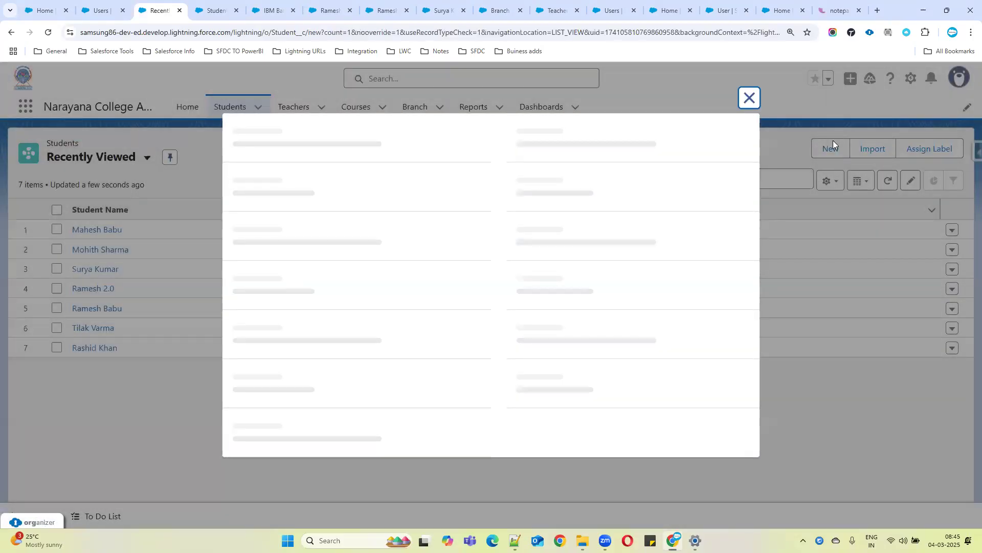
scroll(593, 205, "down", 10)
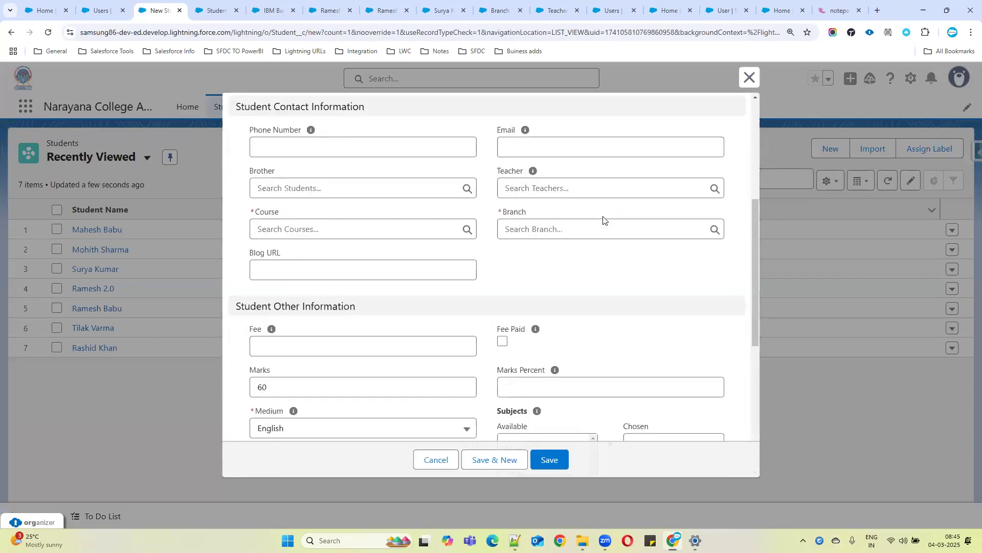
scroll(609, 228, "down", 2)
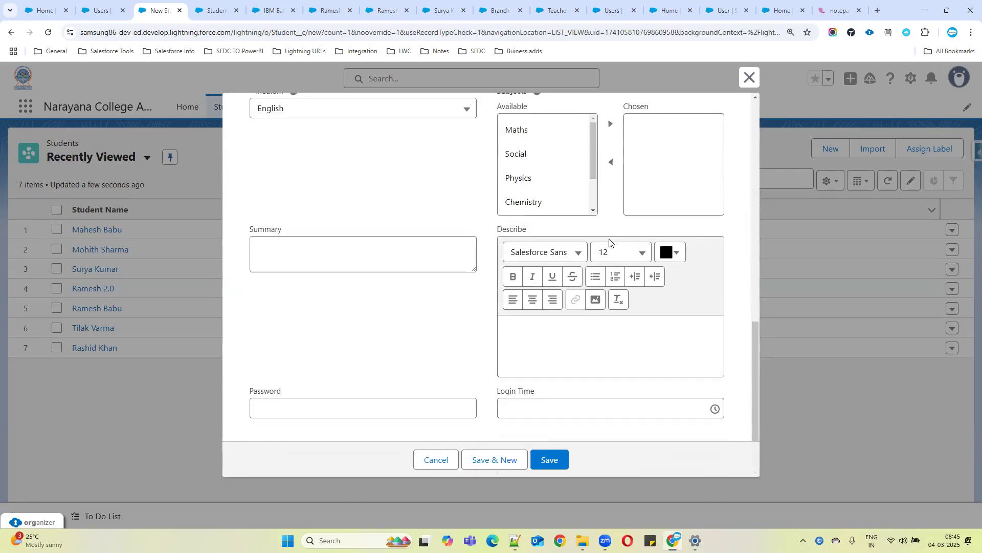
scroll(609, 241, "up", 7)
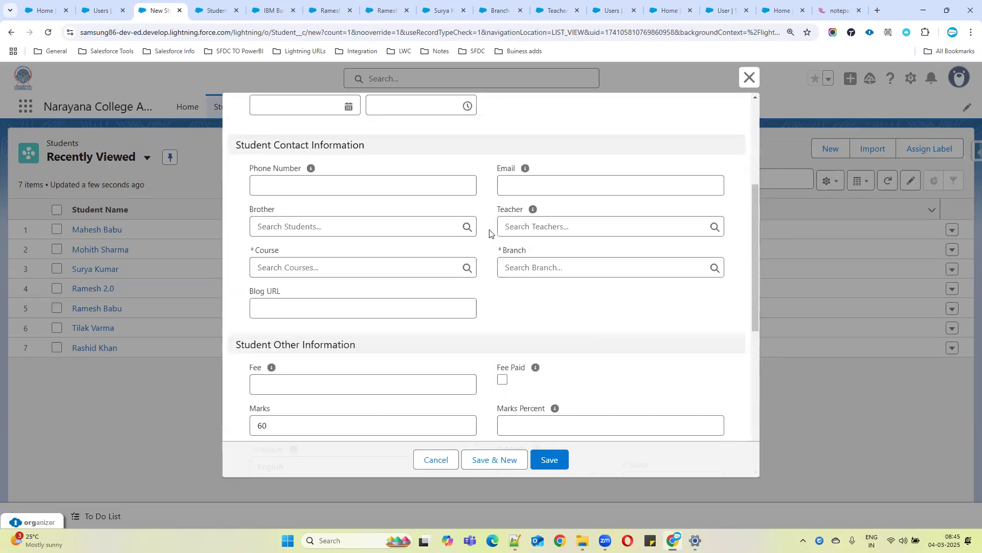
scroll(490, 245, "down", 4)
scroll(587, 296, "down", 2)
scroll(705, 342, "down", 3)
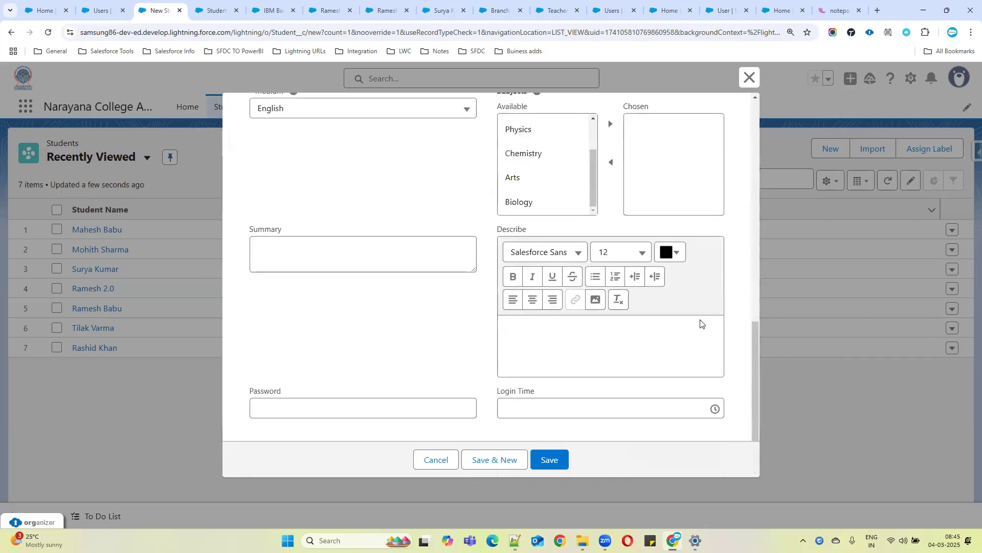
scroll(704, 342, "up", 1)
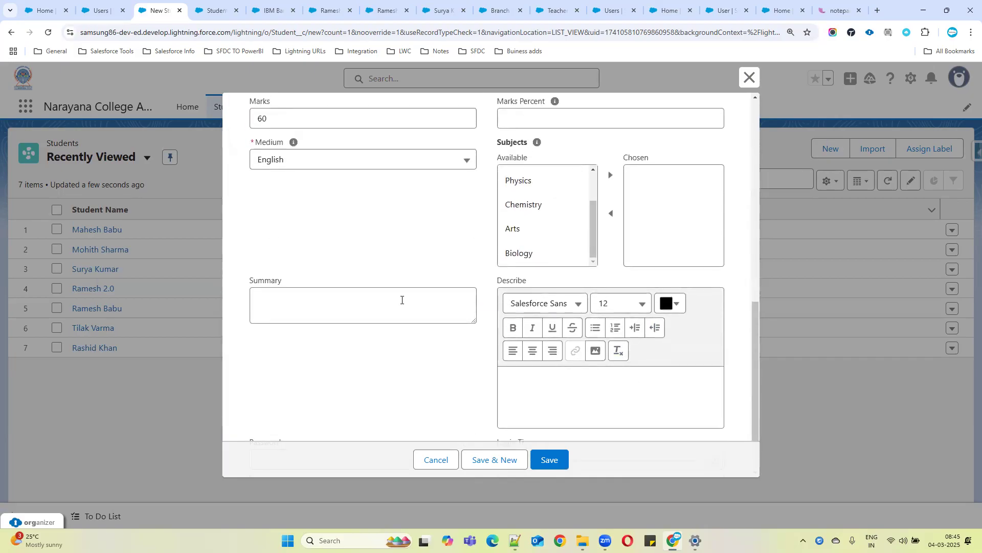
left_click_drag(497, 281, 579, 287)
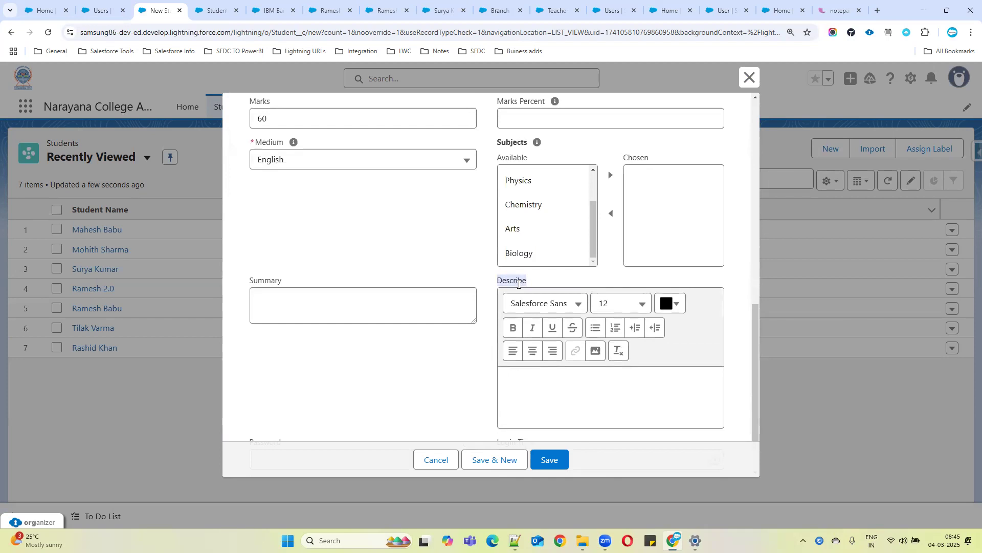
scroll(537, 256, "up", 2)
scroll(635, 256, "up", 2)
scroll(581, 284, "up", 4)
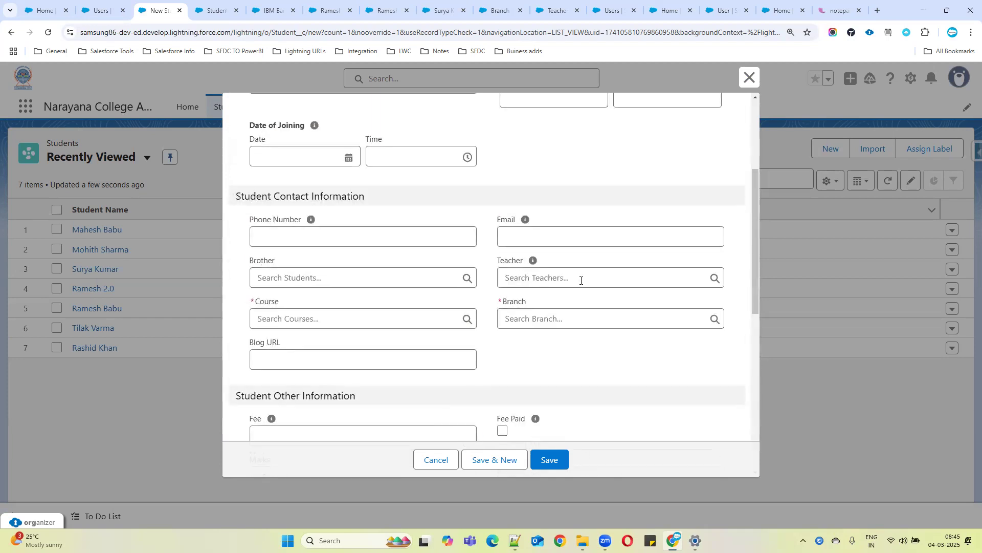
scroll(571, 284, "up", 2)
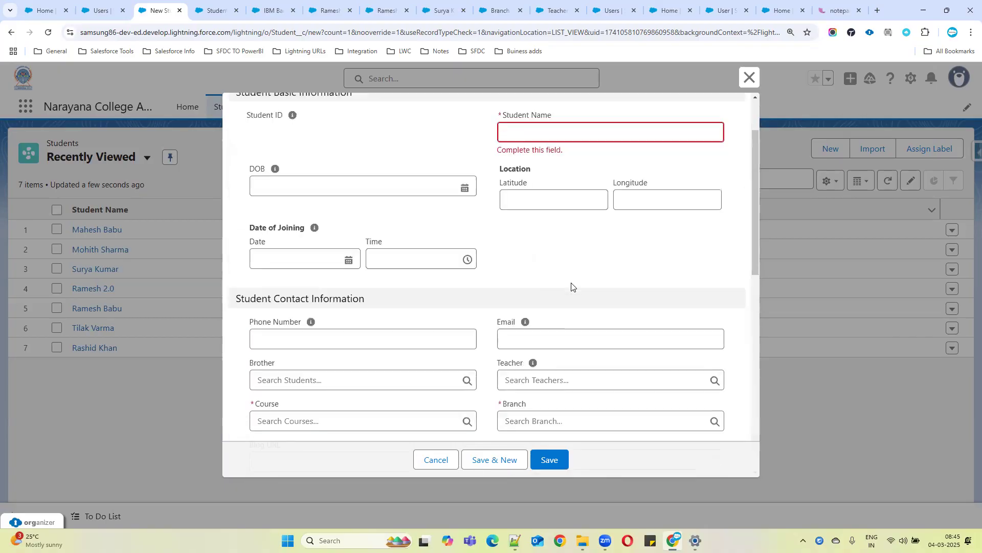
left_click_drag(502, 167, 561, 175)
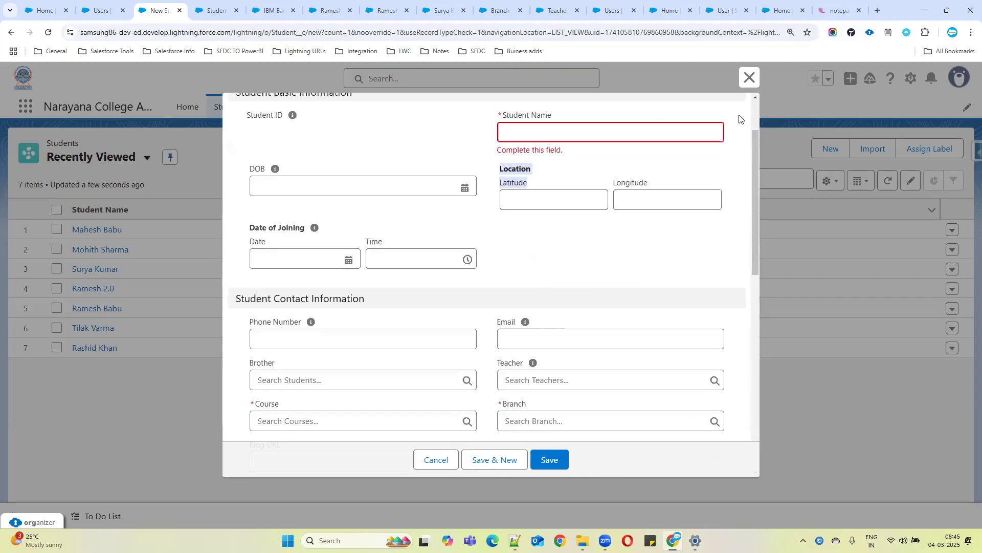
left_click(748, 77)
Open the Student Layout in the page layout editor and remove the Location field from the Student Basic Information section
left_click(215, 10)
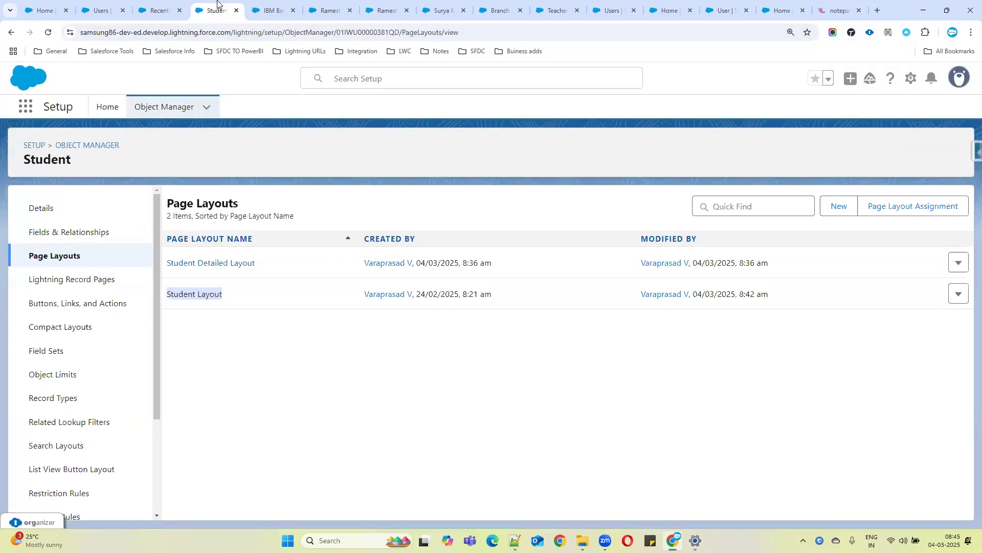
left_click(201, 294)
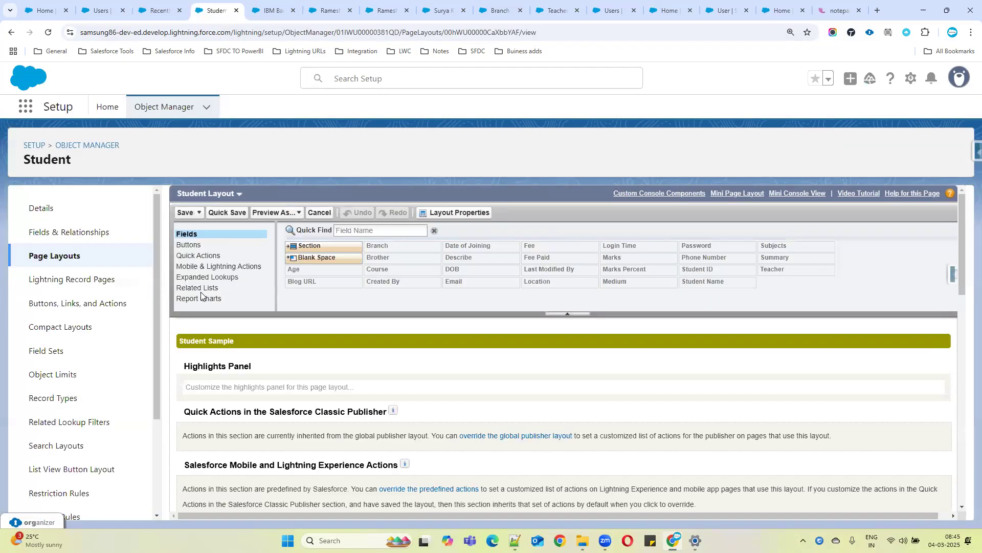
scroll(585, 416, "down", 5)
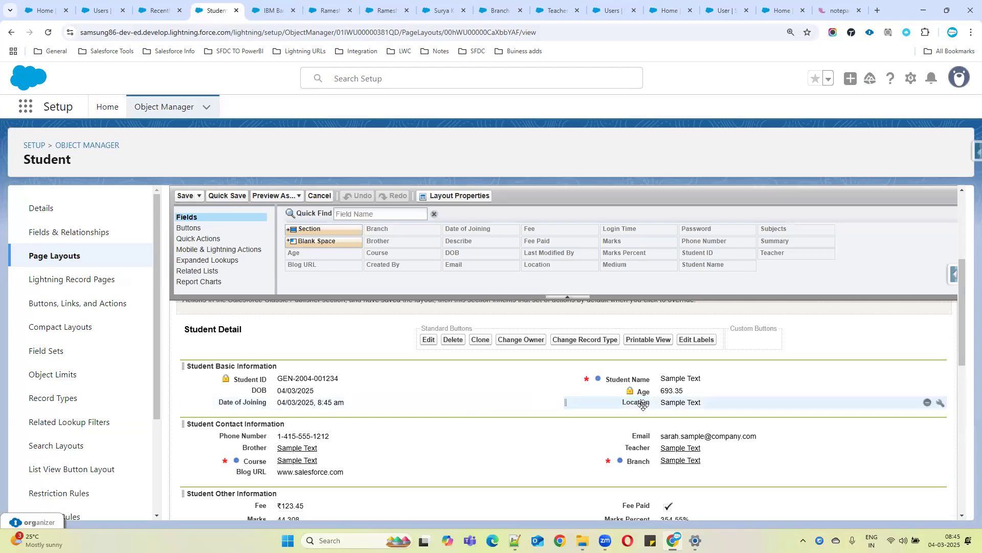
left_click(928, 403)
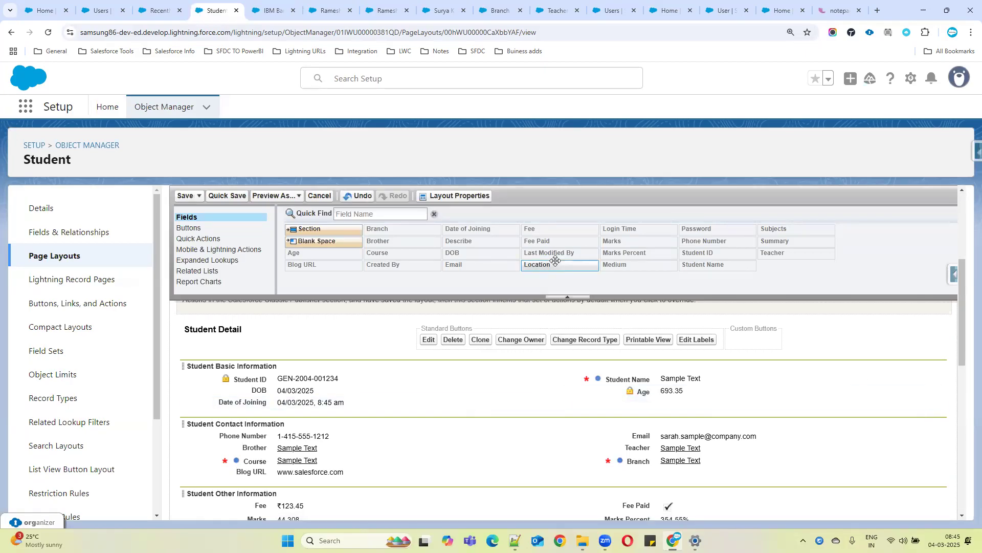
left_click_drag(556, 265, 640, 402)
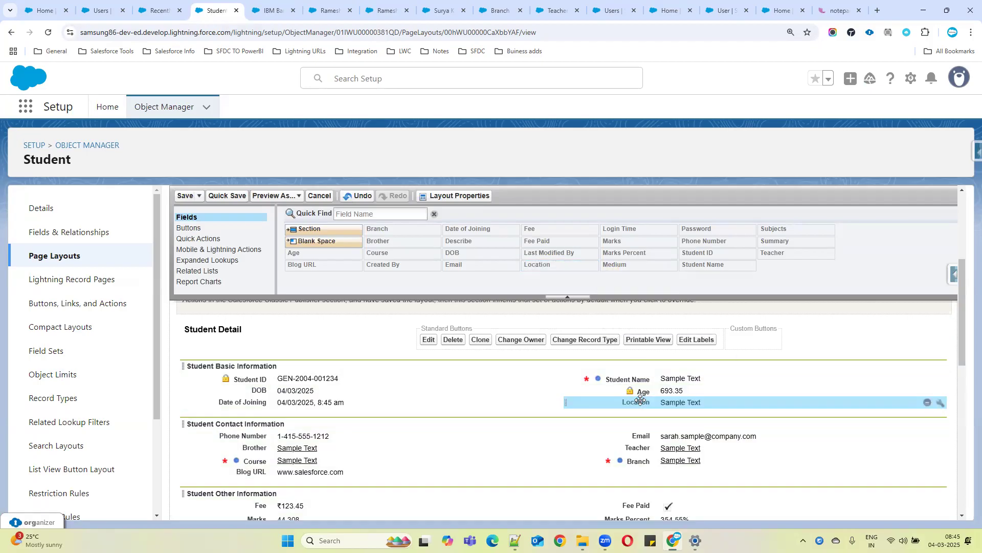
left_click(928, 403)
Remove the Describe and Password fields from the Student Other Information section and save the layout
scroll(395, 420, "down", 1)
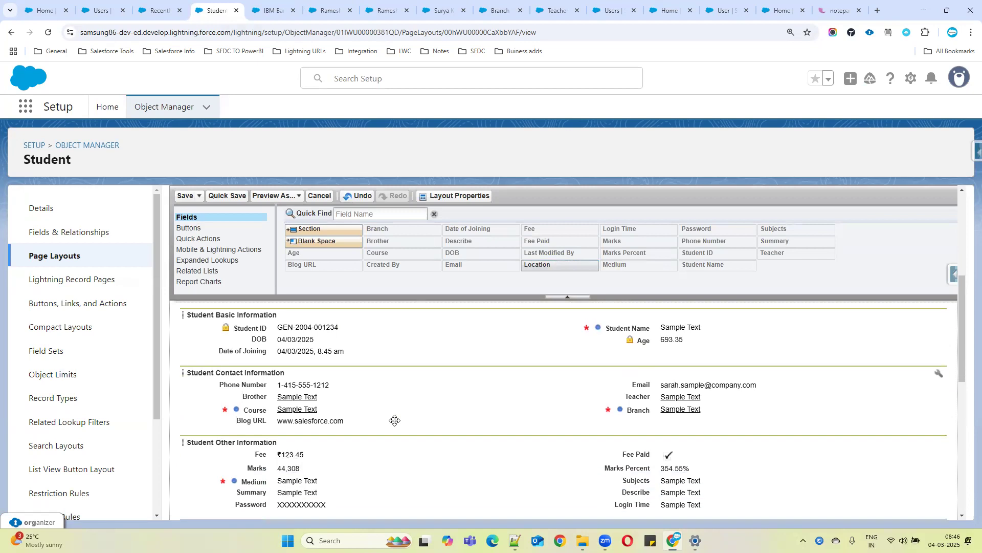
scroll(344, 434, "down", 2)
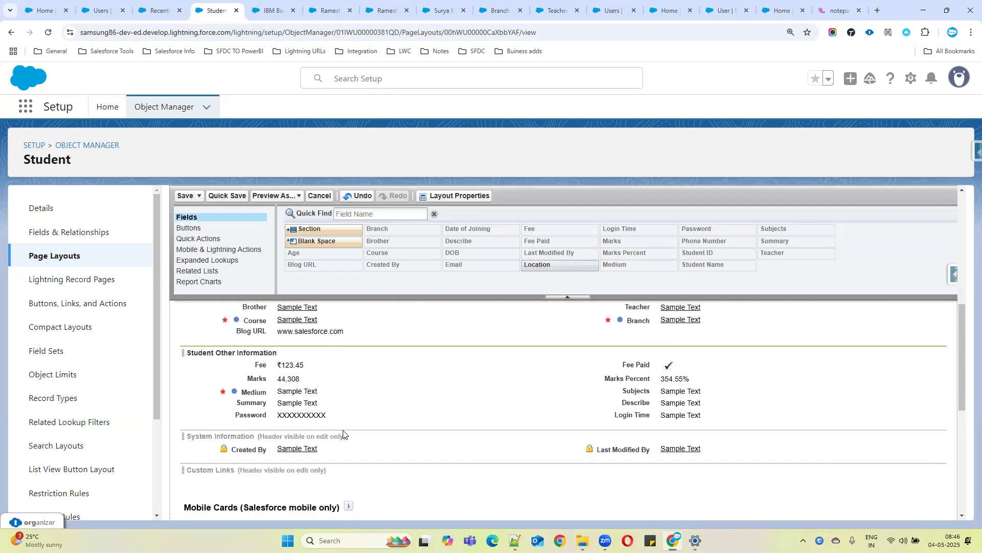
scroll(514, 426, "up", 2)
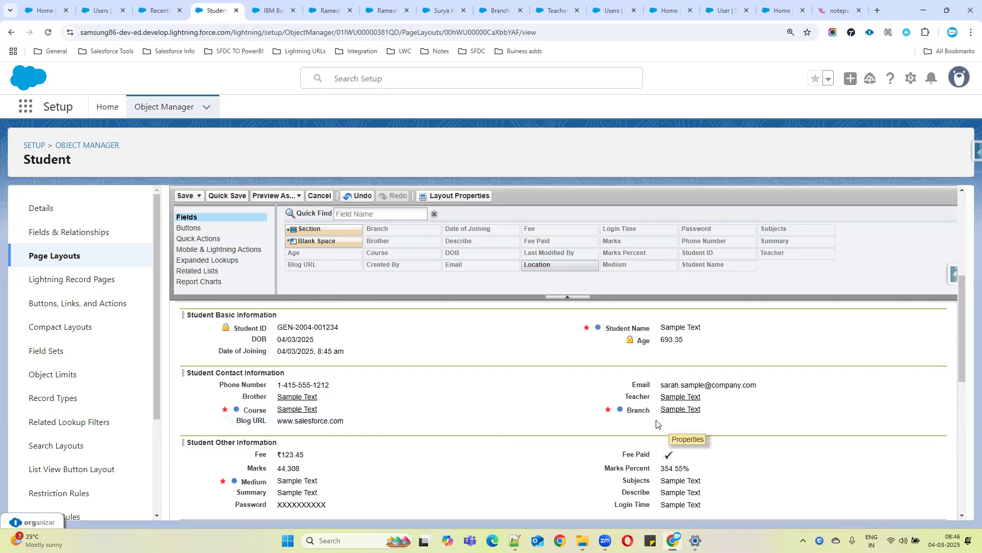
scroll(659, 426, "down", 1)
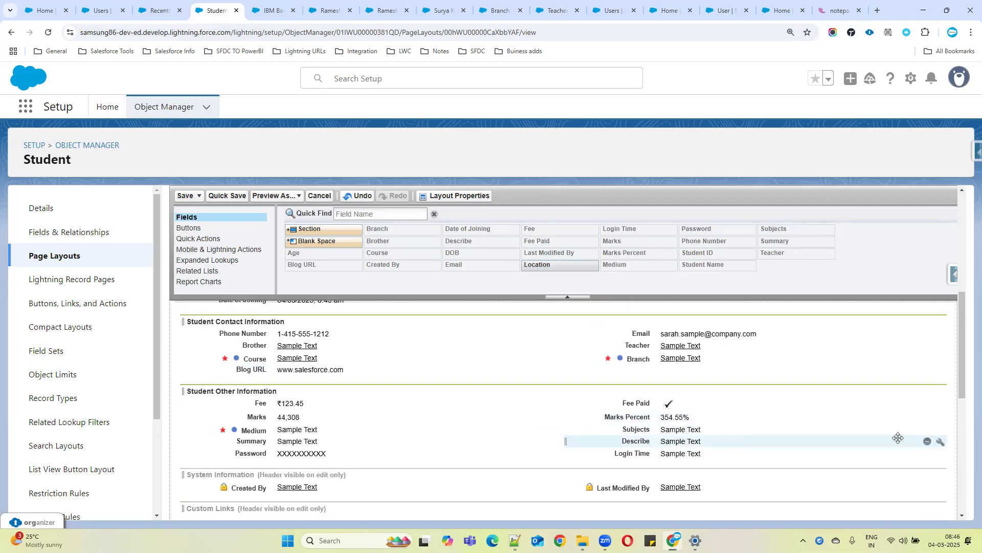
left_click(927, 440)
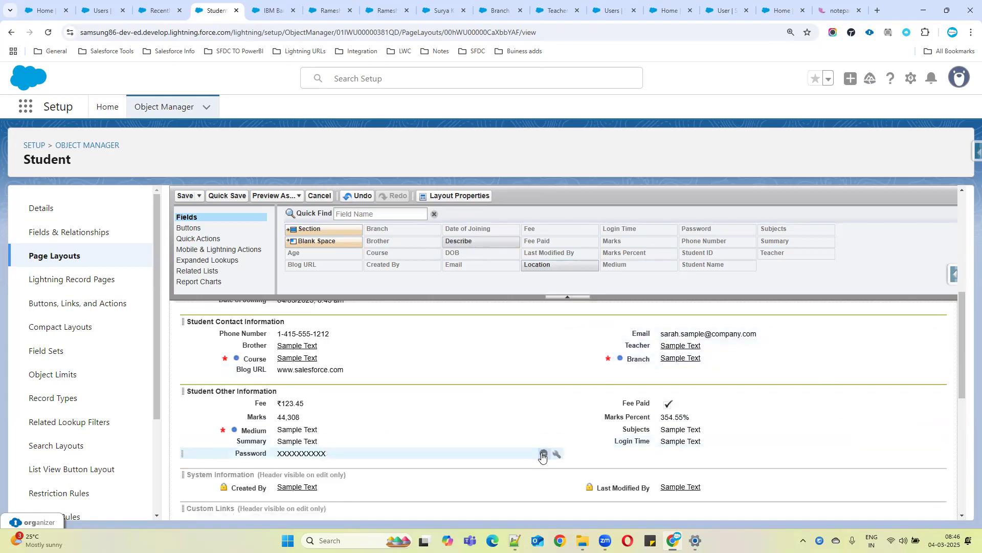
left_click(544, 453)
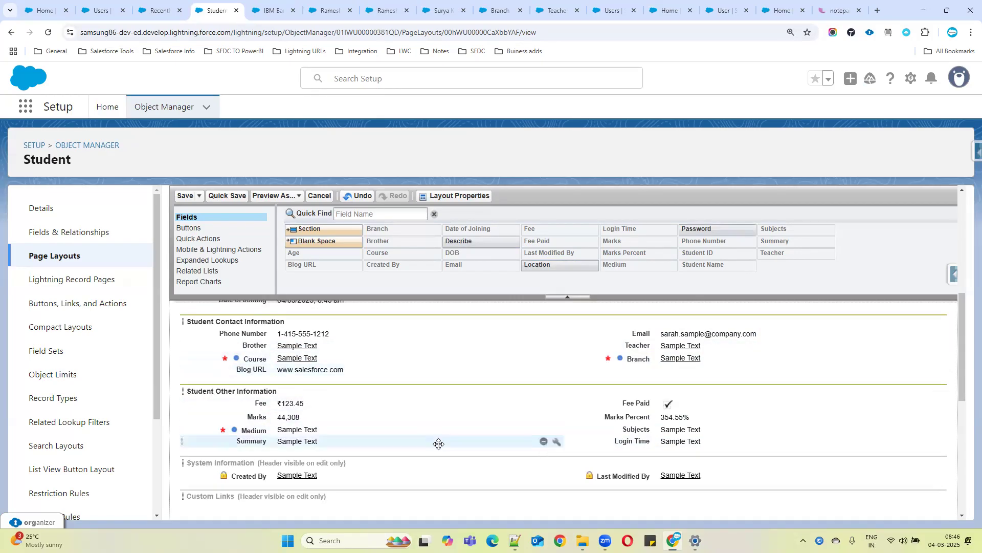
scroll(438, 443, "down", 2)
scroll(439, 443, "up", 2)
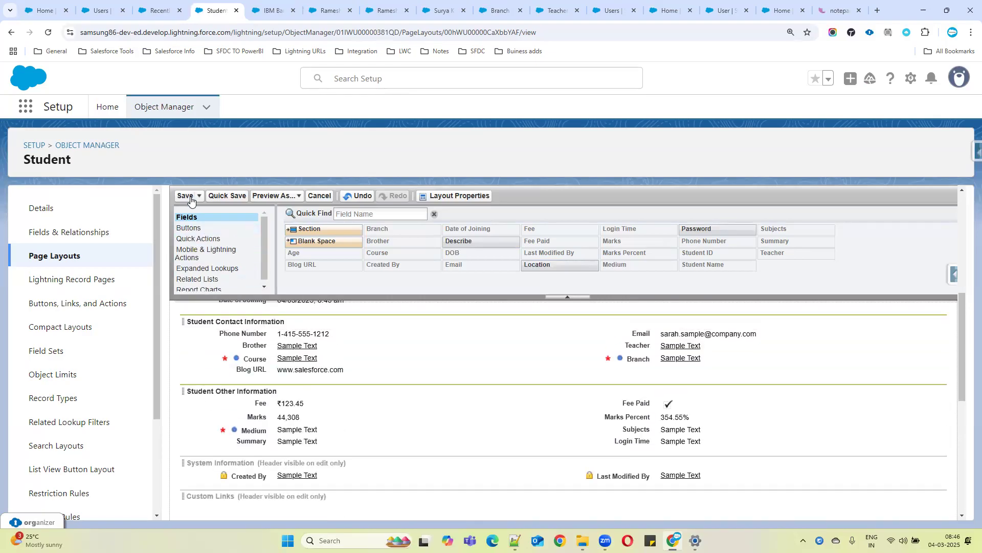
left_click(186, 195)
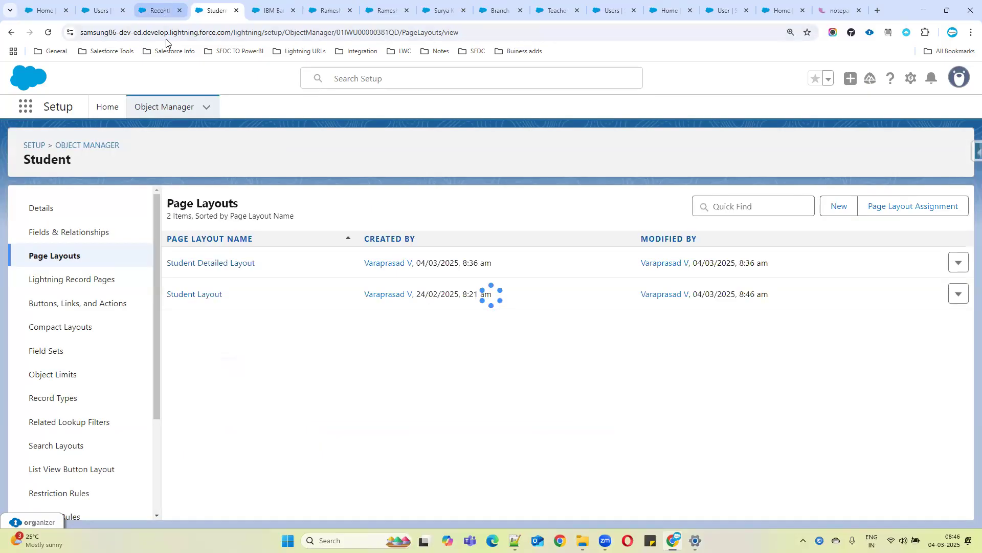
Open a New Student form again, review its fields, and cancel it
left_click(160, 10)
left_click(829, 149)
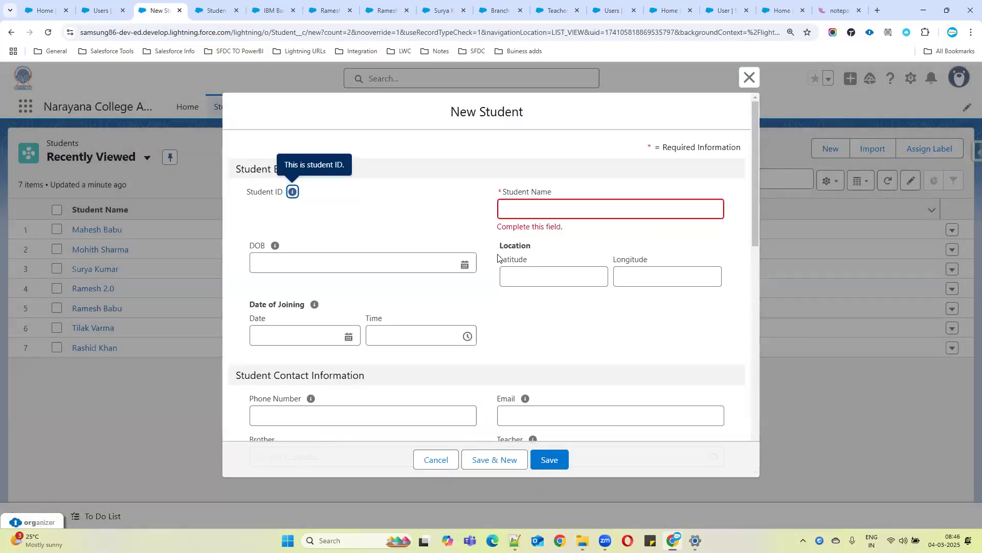
left_click_drag(581, 248, 603, 303)
scroll(559, 344, "down", 2)
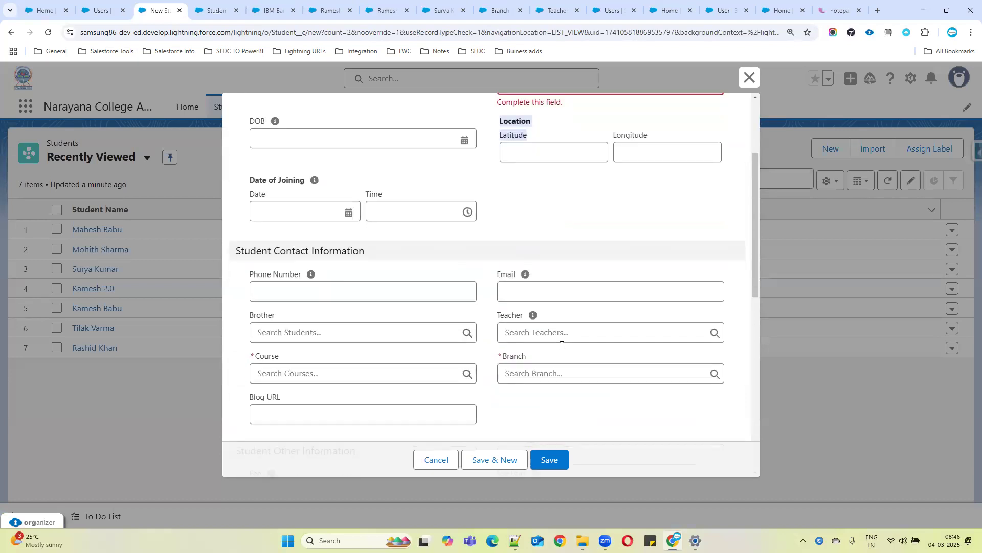
scroll(561, 344, "down", 2)
scroll(559, 346, "down", 3)
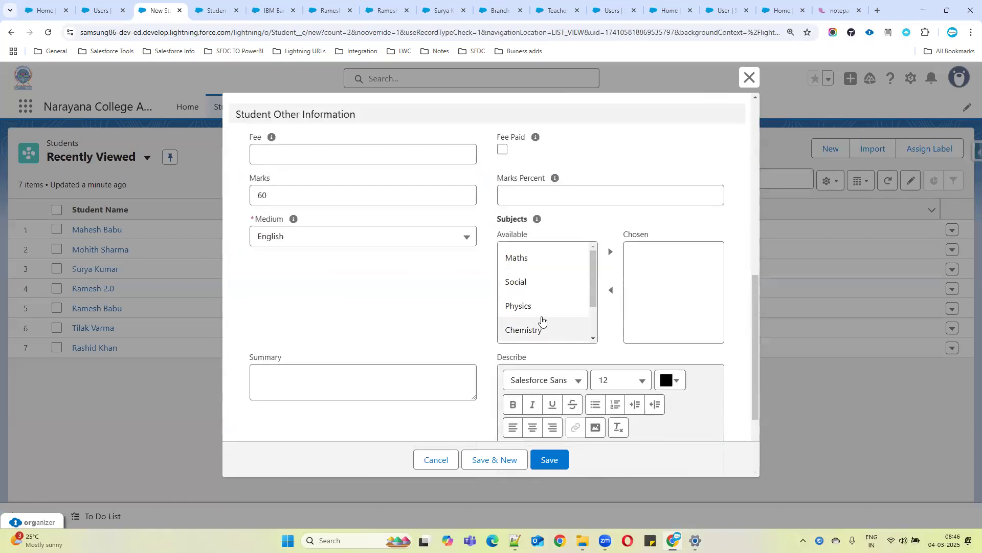
left_click_drag(558, 361, 688, 400)
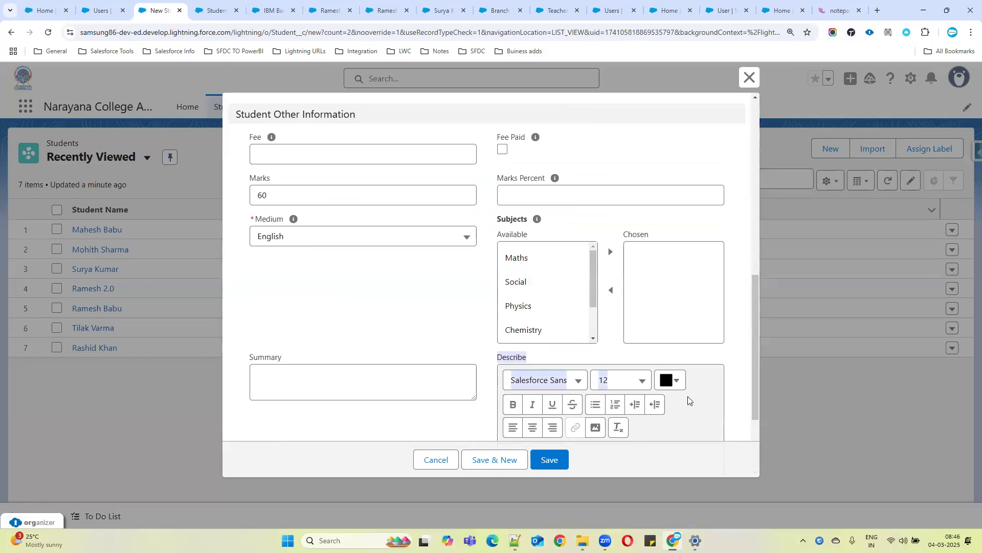
scroll(625, 378, "down", 2)
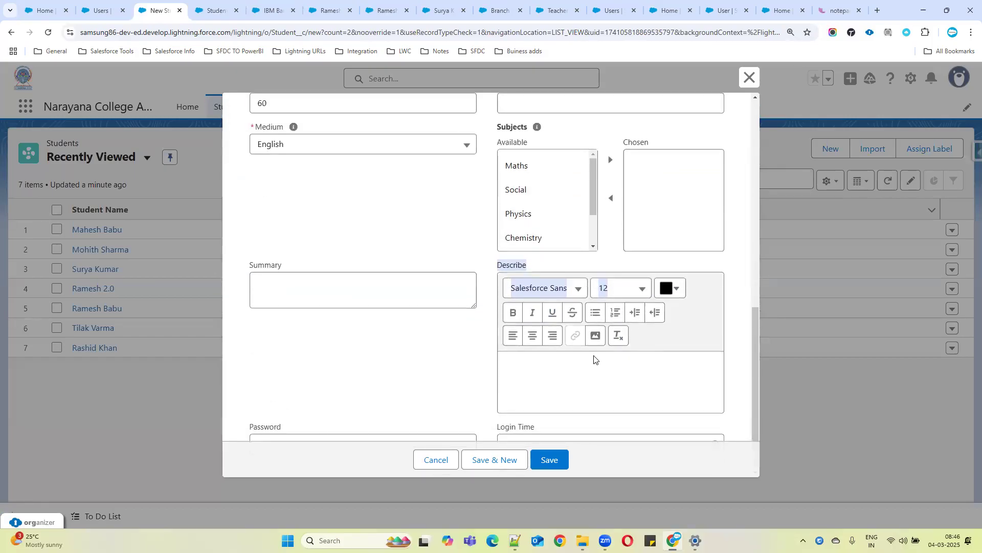
scroll(591, 353, "down", 1)
scroll(589, 348, "up", 12)
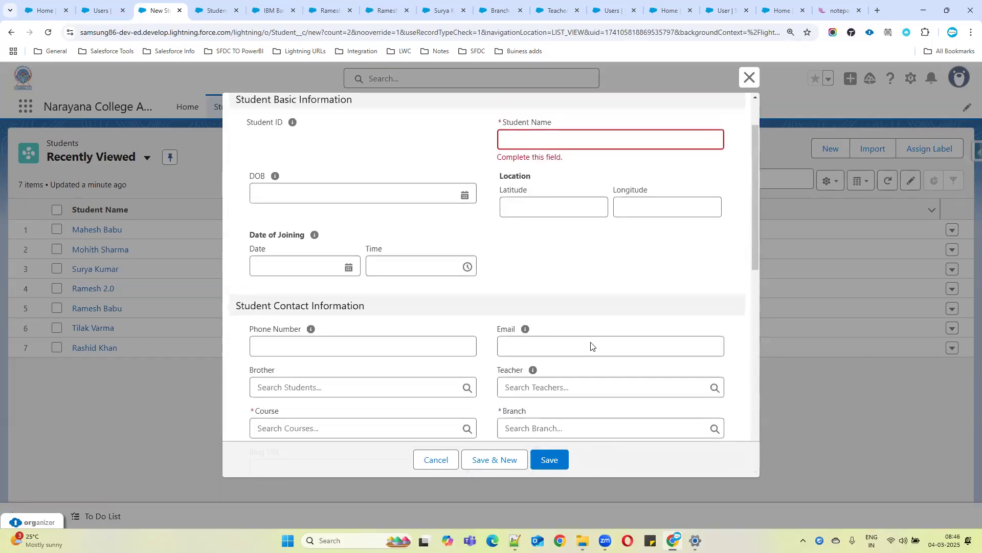
scroll(592, 342, "up", 2)
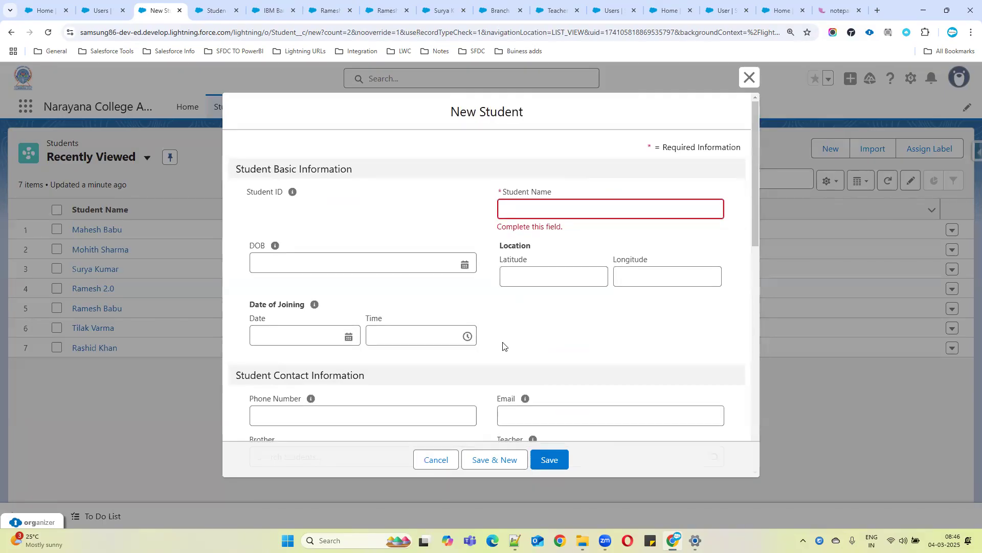
left_click(435, 459)
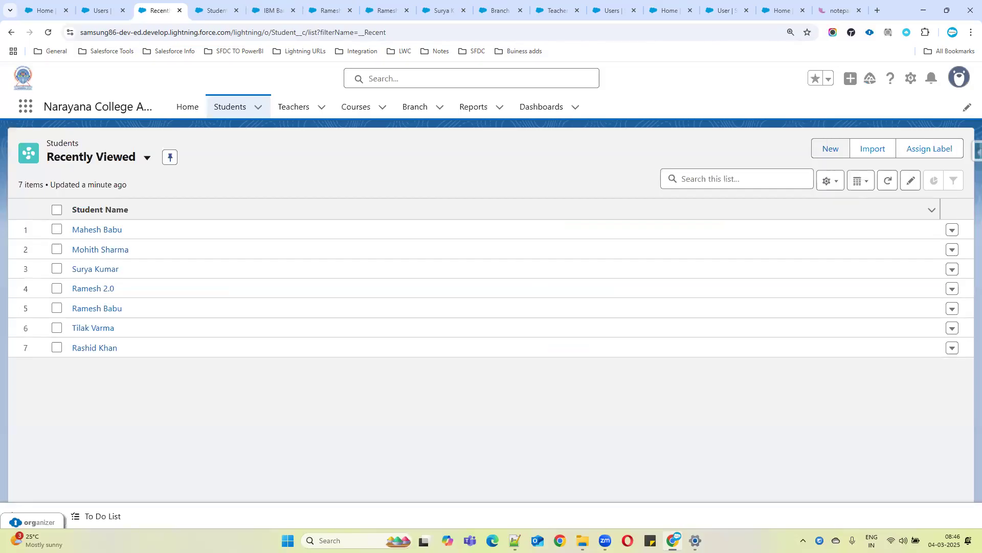
Switch to Notepad++ and replace the last notes line with "Adjust existin paglayout fields and sections....."
key("alt+Tab")
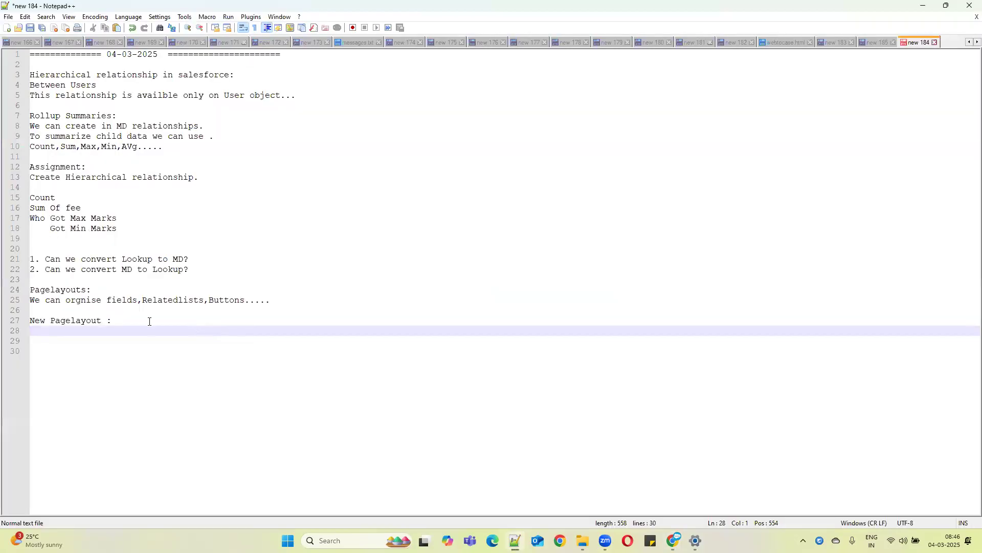
left_click(149, 322)
key("BackSpace")
key("BackSpace")
key("BackSpace")
key("BackSpace")
key("BackSpace")
key("BackSpace")
key("BackSpace")
key("BackSpace")
key("BackSpace")
key("BackSpace")
key("BackSpace")
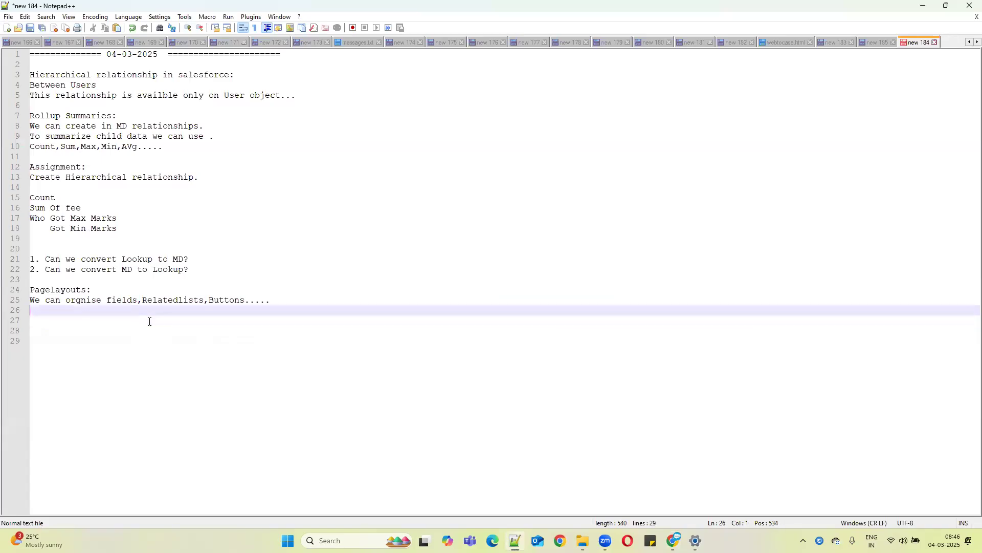
type("Adjust existin pagla")
type("yo")
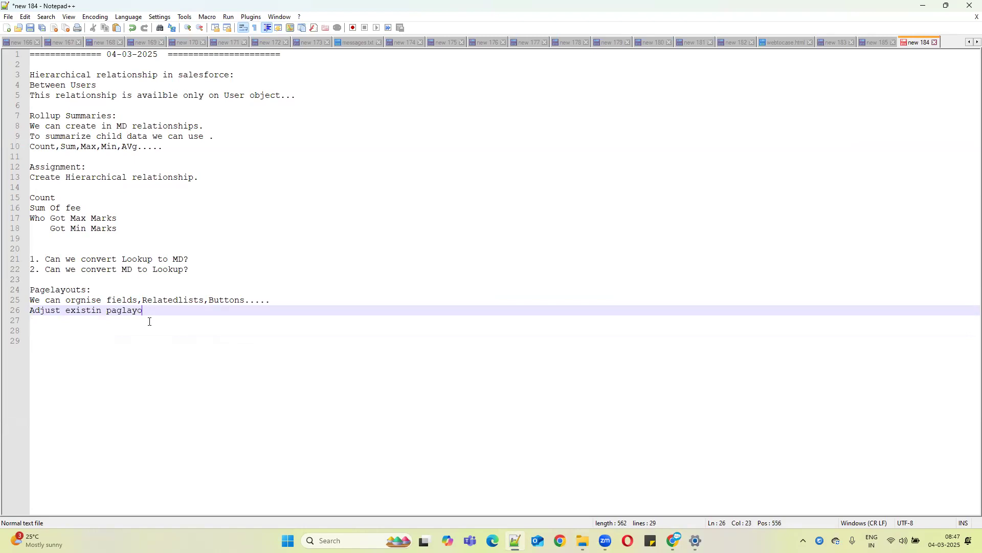
type("ut fields and sections.....")
Copy that notes line and paste it below the Count notes, adding two blank lines after it
left_click_drag(284, 311, 12, 312)
key("ctrl+c")
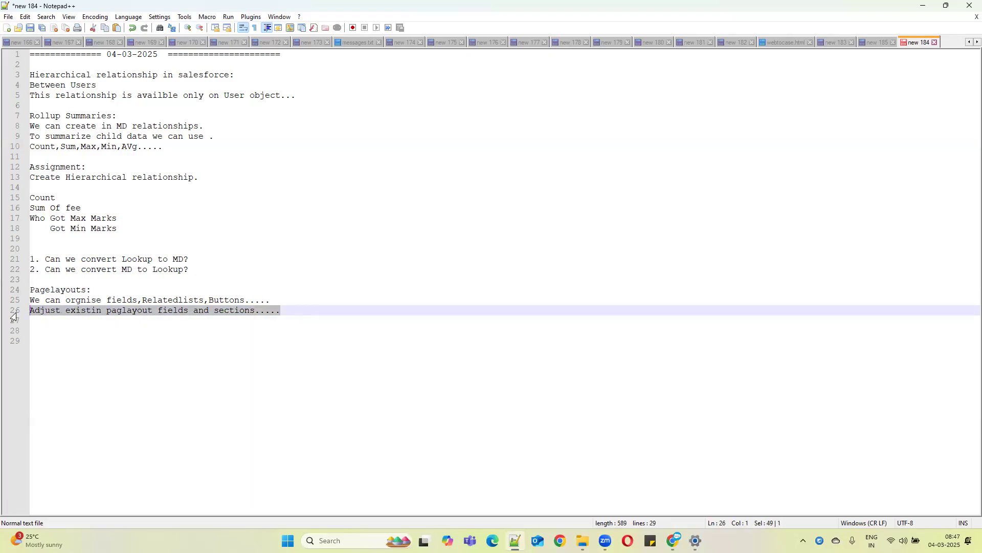
left_click(34, 241)
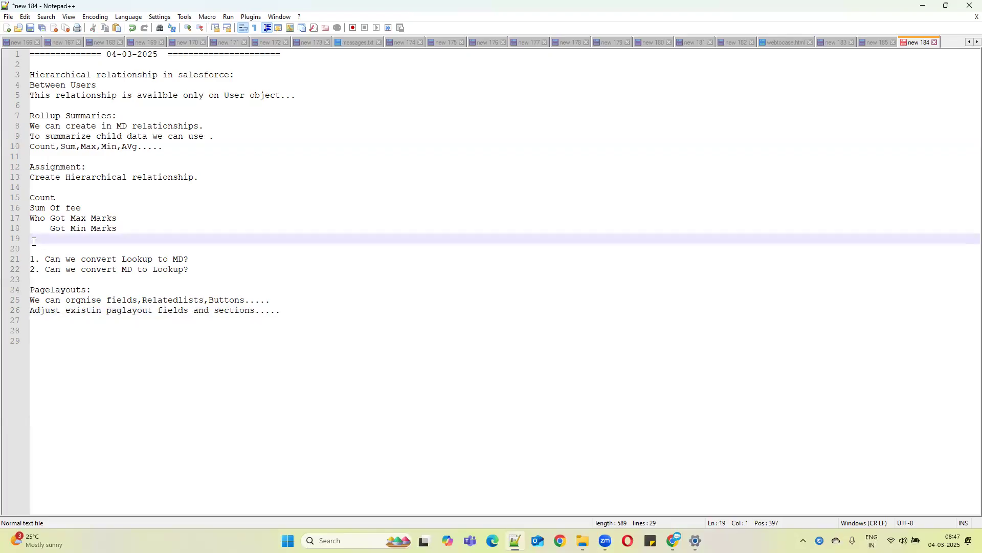
key("ctrl+v")
key("Return")
key("Return")
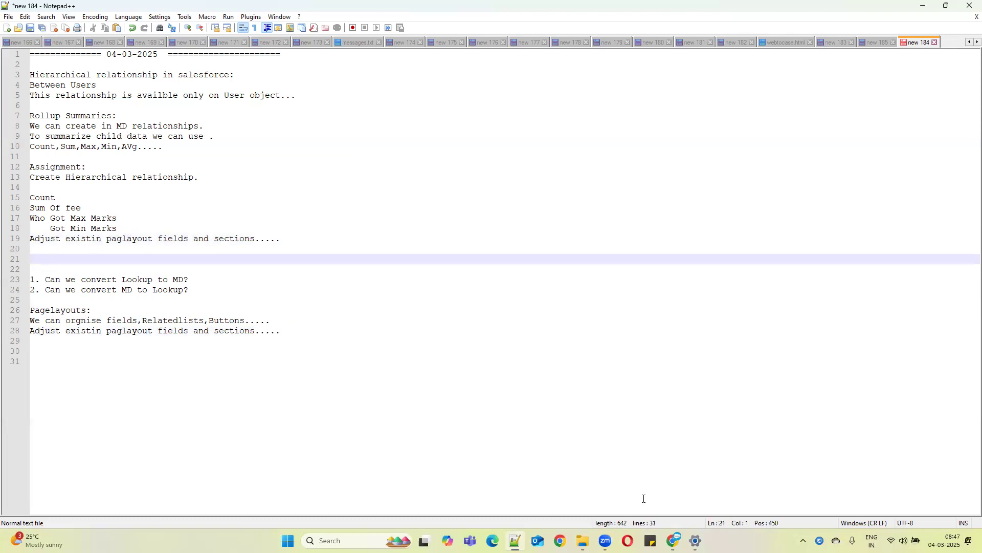
left_click(534, 511)
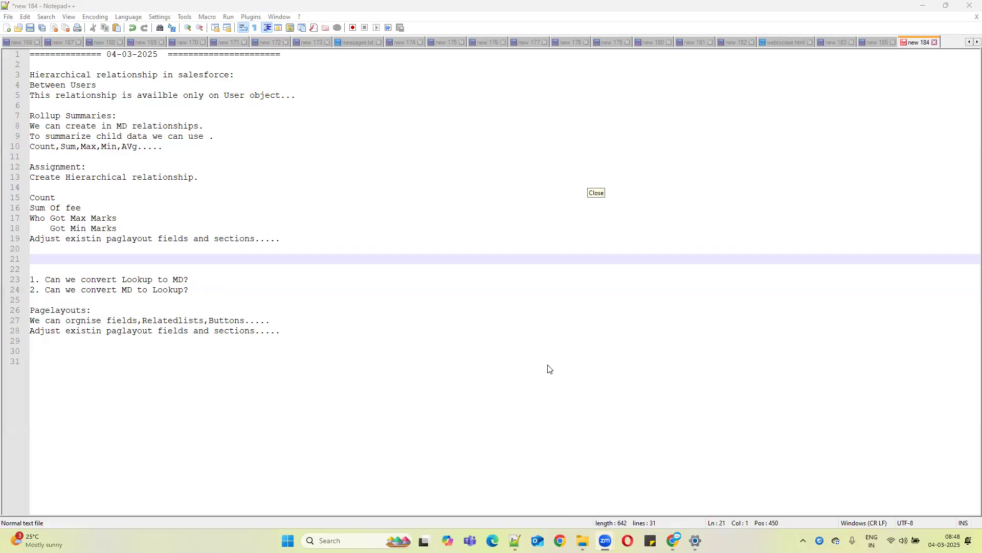
Open trailhead.salesforce.com in a new browser tab
left_click_drag(312, 238, 30, 166)
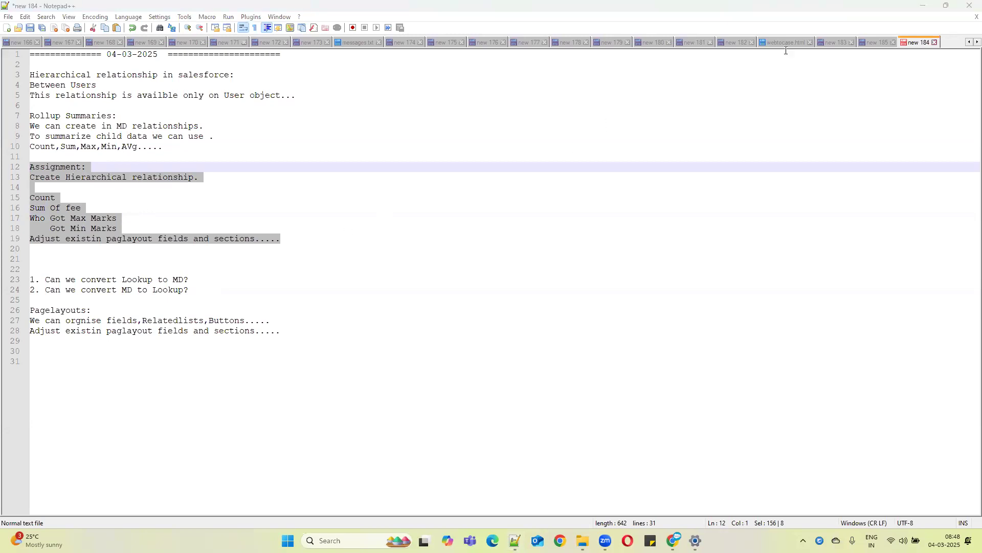
left_click(926, 6)
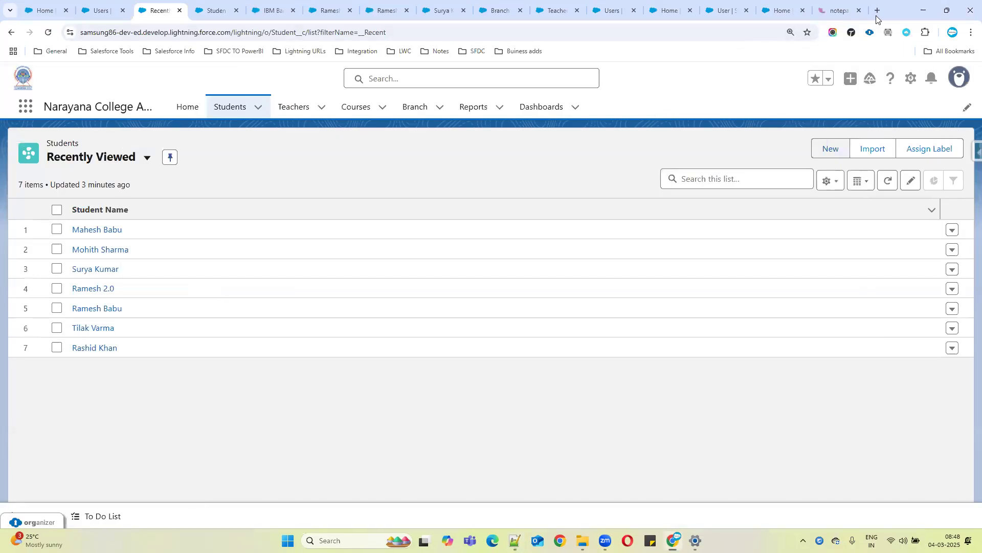
left_click(877, 11)
type("tra")
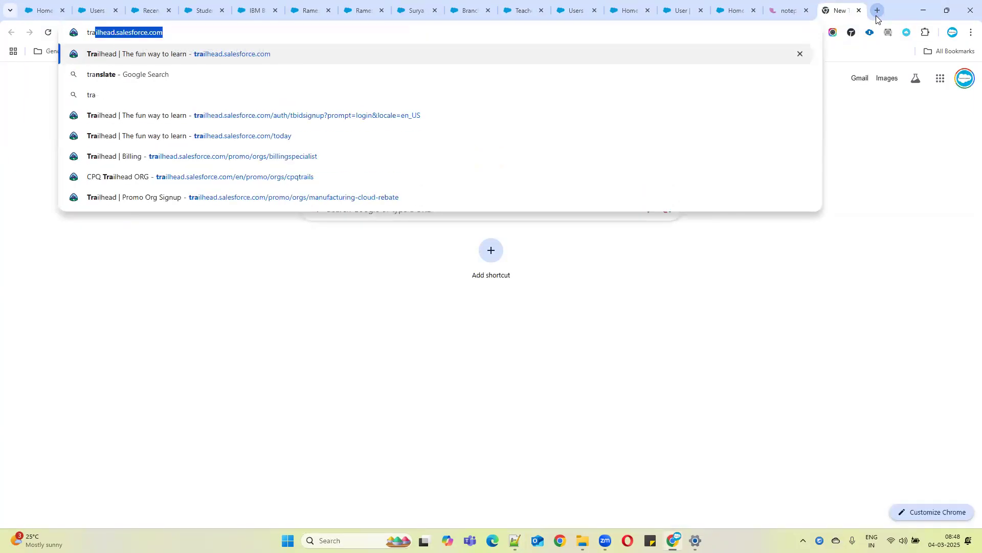
key("Return")
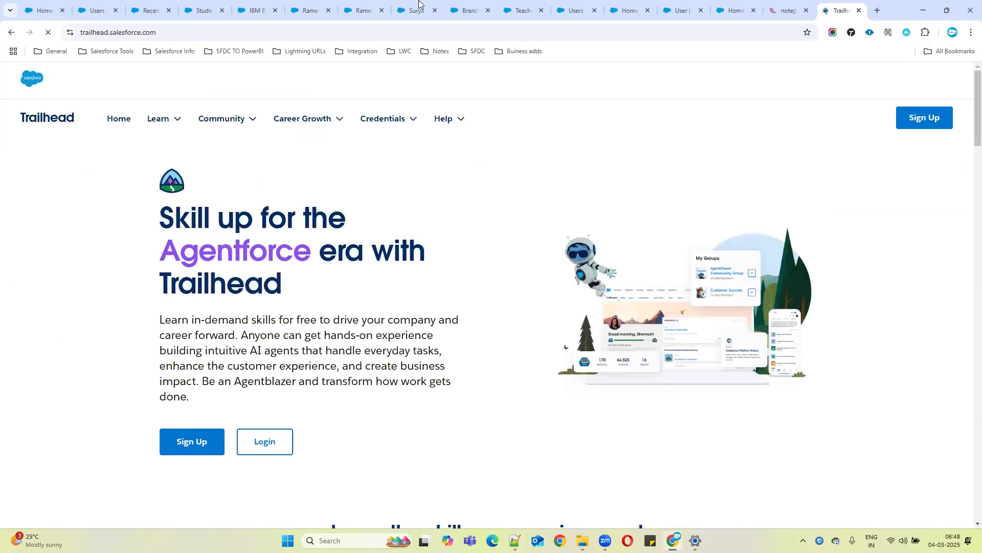
Close several of the open Salesforce tabs in the browser
left_click(222, 11)
left_click(222, 10)
left_click(223, 11)
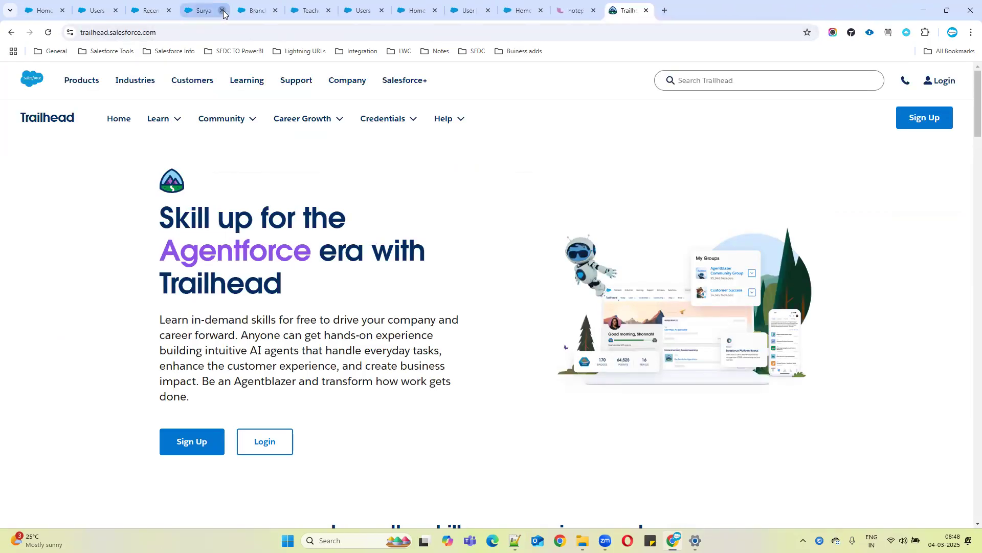
left_click(223, 11)
left_click(223, 10)
left_click(223, 11)
left_click(223, 11)
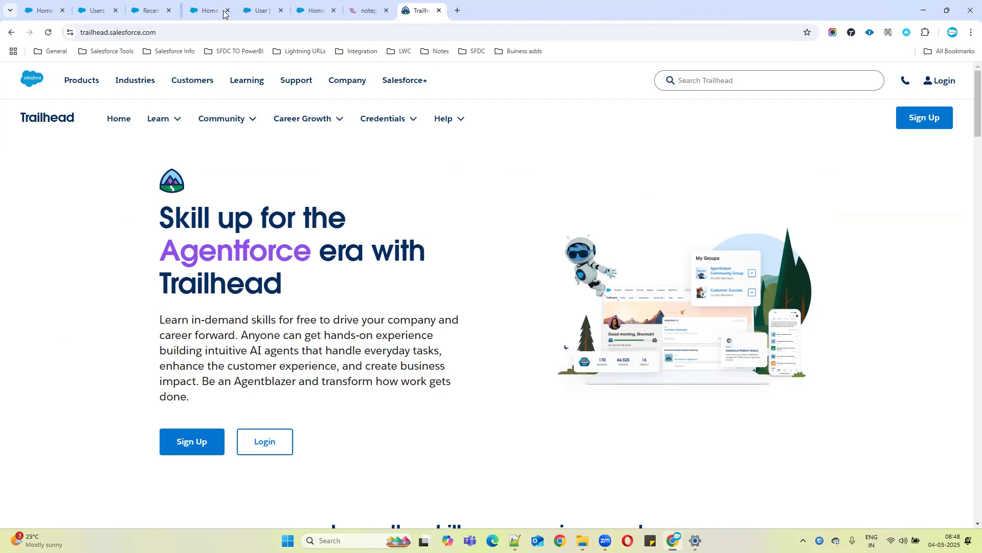
left_click(223, 11)
Log in to Trailhead through the Trailhead login option
left_click(953, 87)
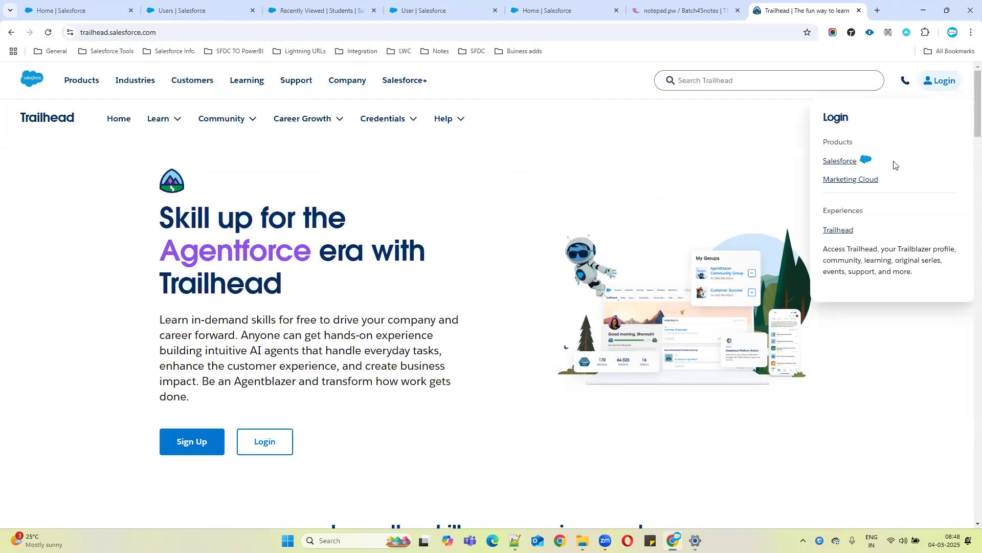
left_click(839, 232)
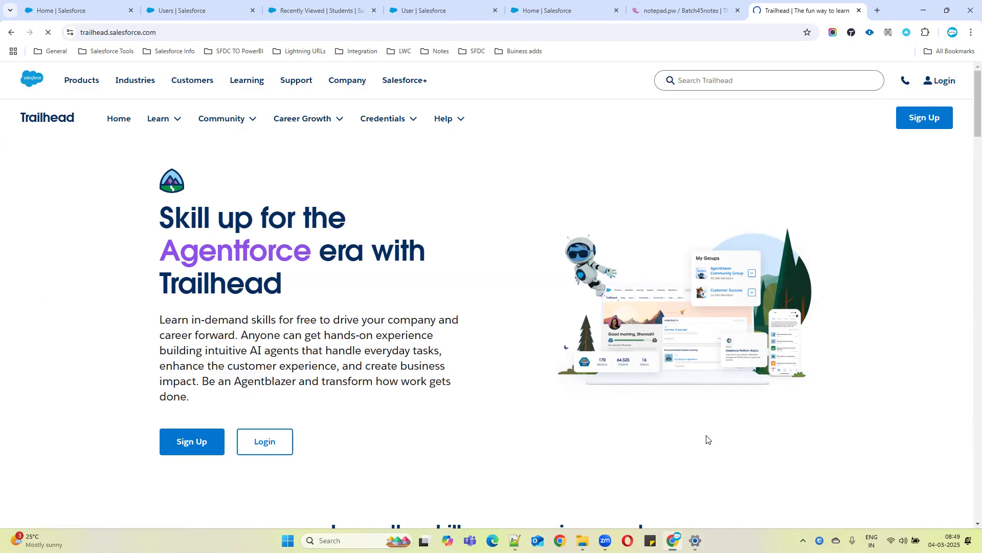
left_click(257, 441)
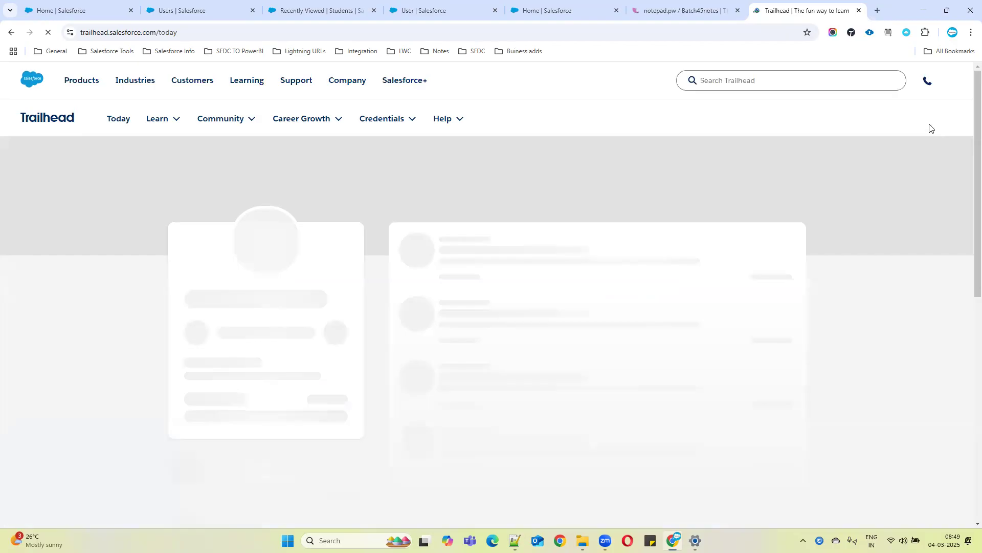
Search Trailhead for "web to lead"
left_click(947, 86)
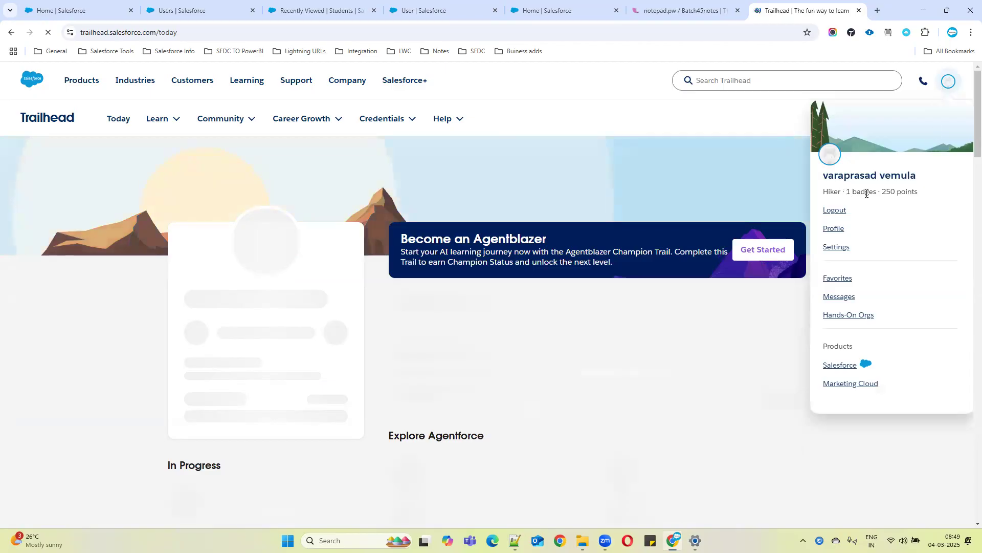
left_click(658, 198)
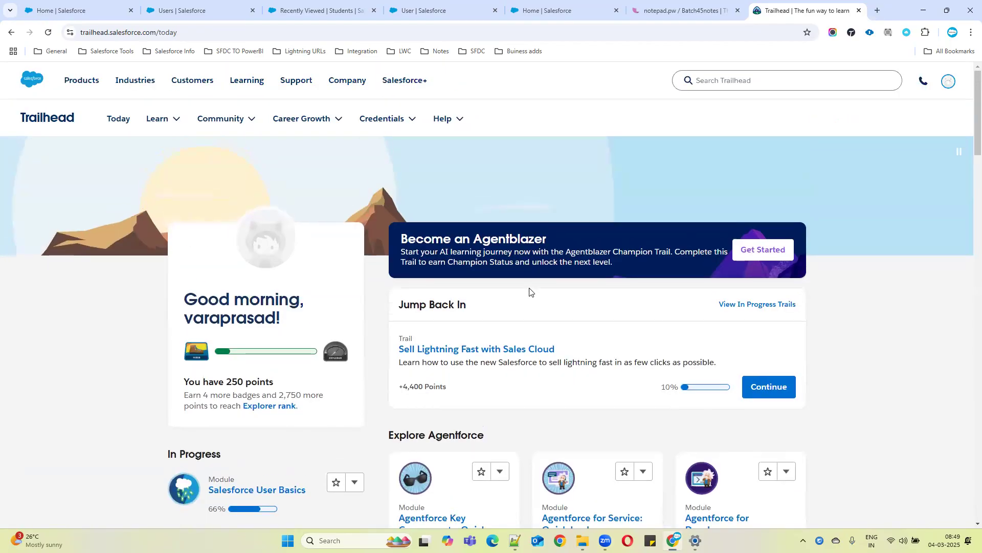
left_click(725, 81)
type("web t")
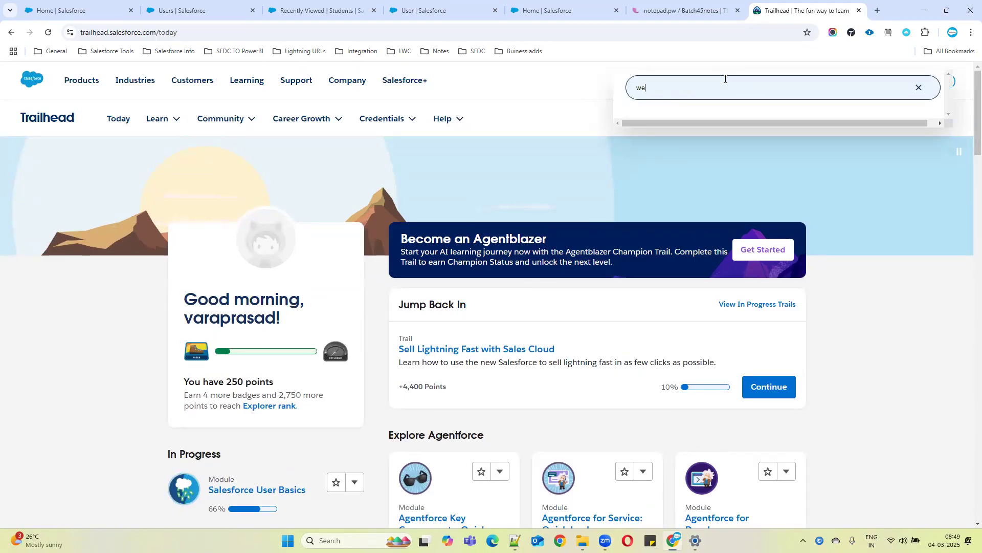
type("o lead")
key("Return")
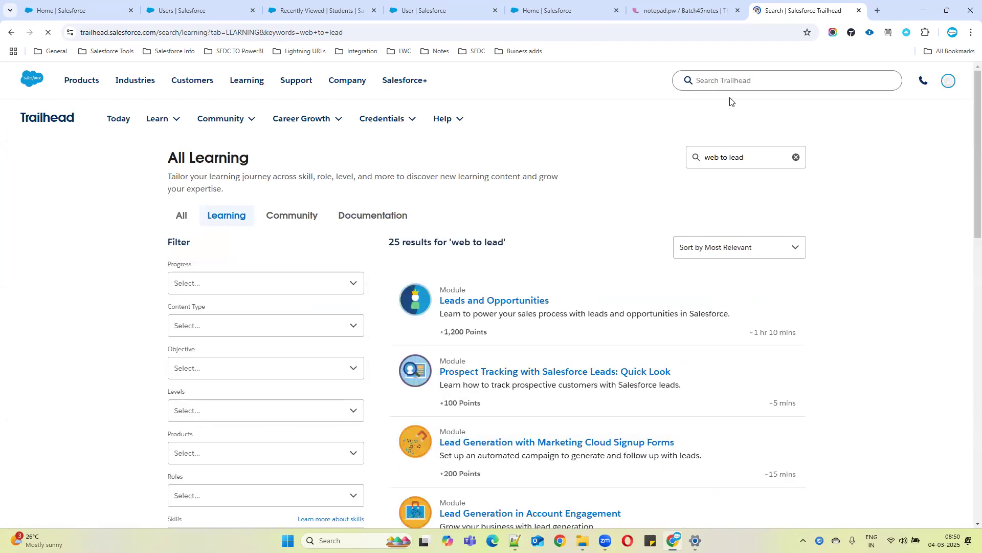
Open the 'Create and Convert Leads as Potential Customers' unit of the Leads and Opportunities module and read through it
left_click(495, 306)
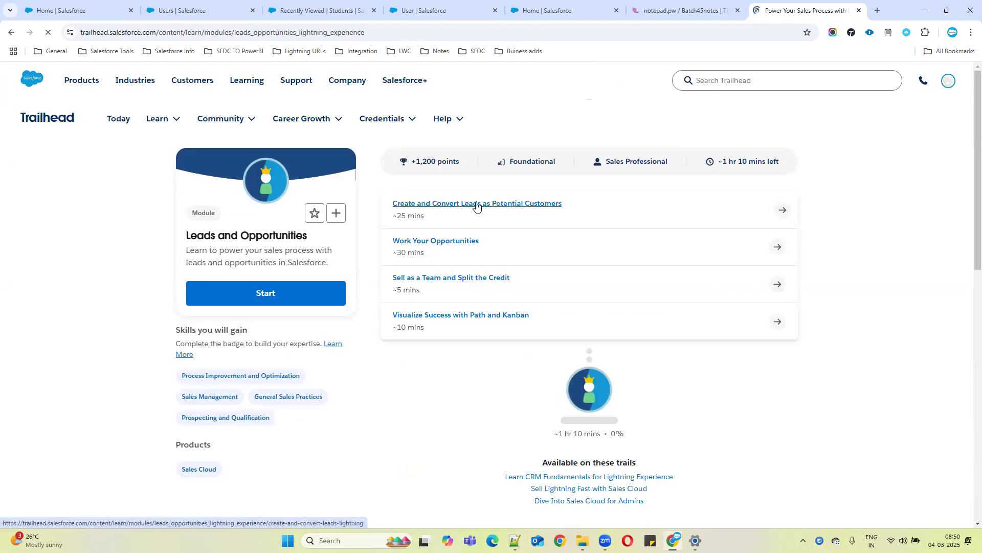
left_click(476, 204)
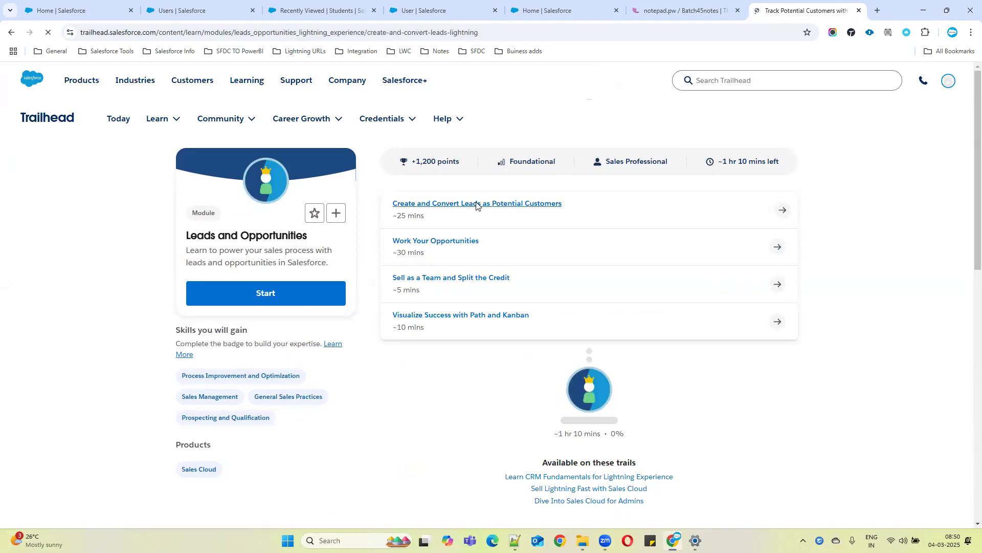
scroll(385, 342, "down", 4)
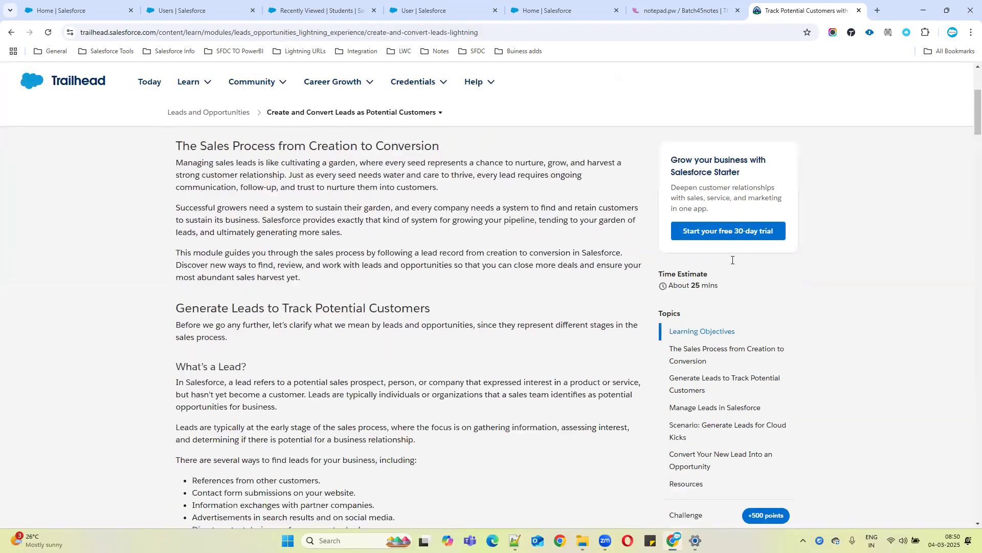
left_click_drag(966, 143, 967, 464)
scroll(966, 465, "up", 1)
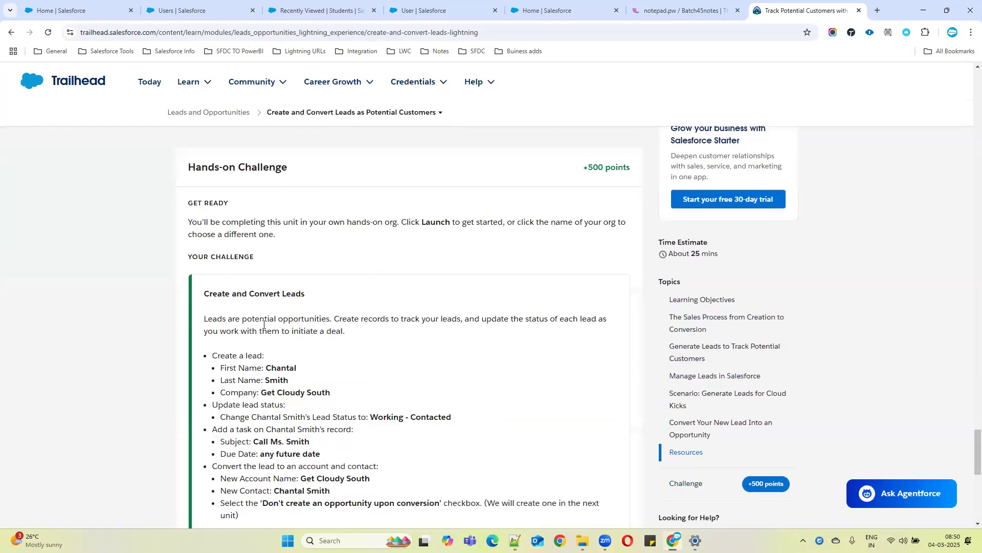
scroll(951, 302, "up", 12)
scroll(966, 293, "up", 10)
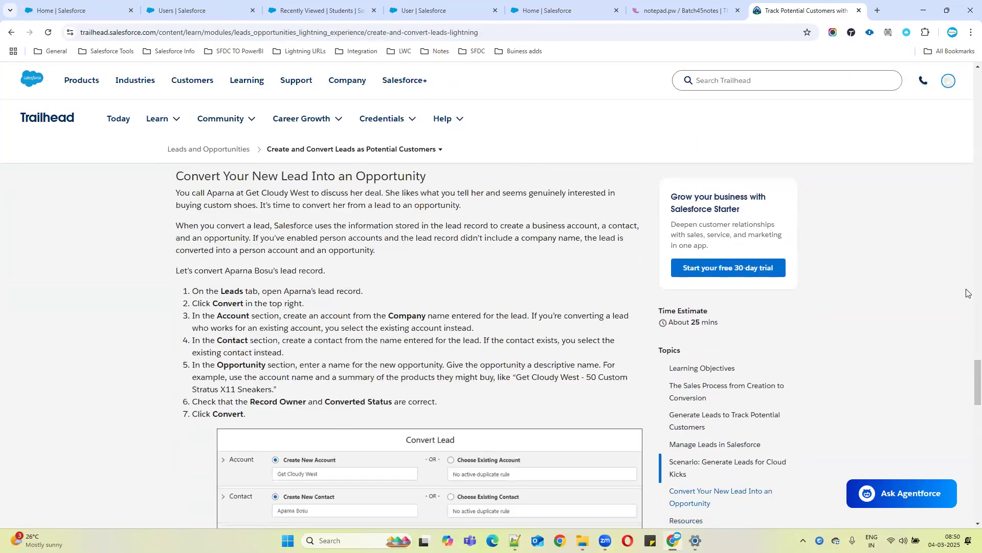
left_click_drag(976, 346, 962, 102)
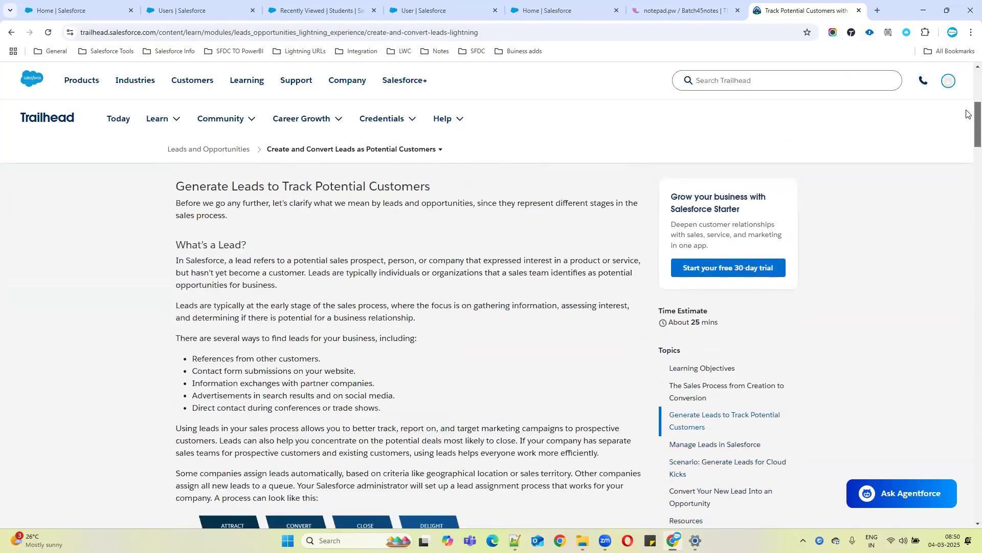
Open Hands-On Orgs, choose Connect Org, and log in with the Developer org's username and account password
left_click(949, 86)
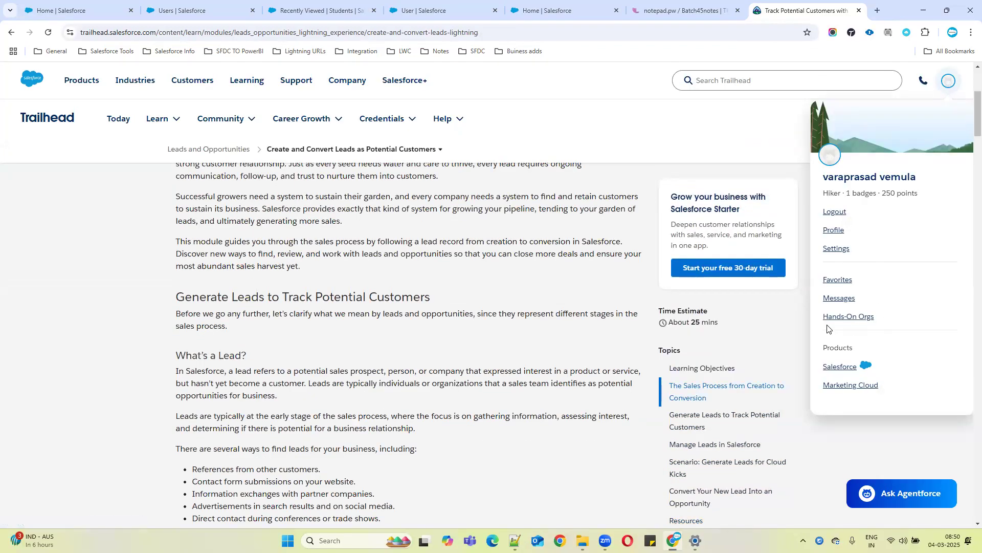
left_click(850, 317)
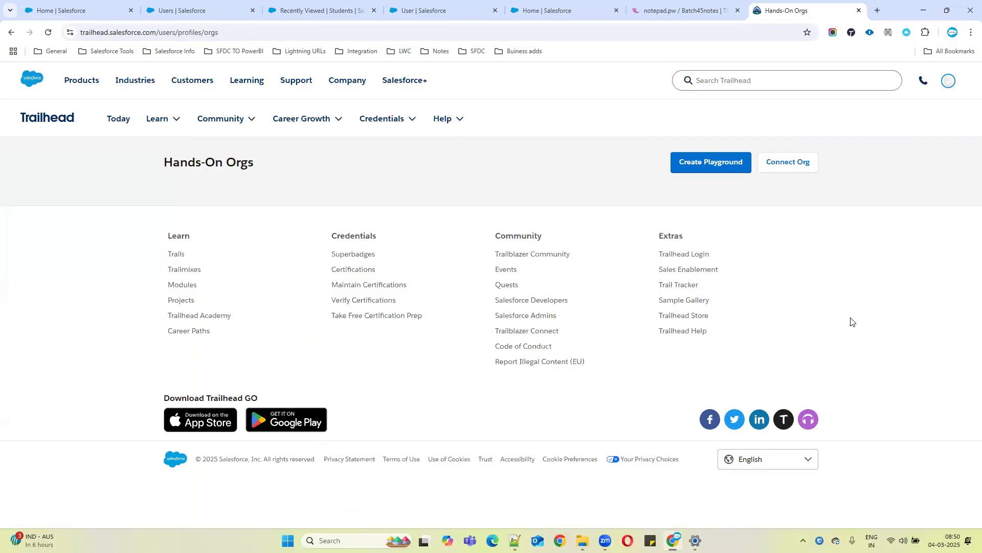
left_click(785, 164)
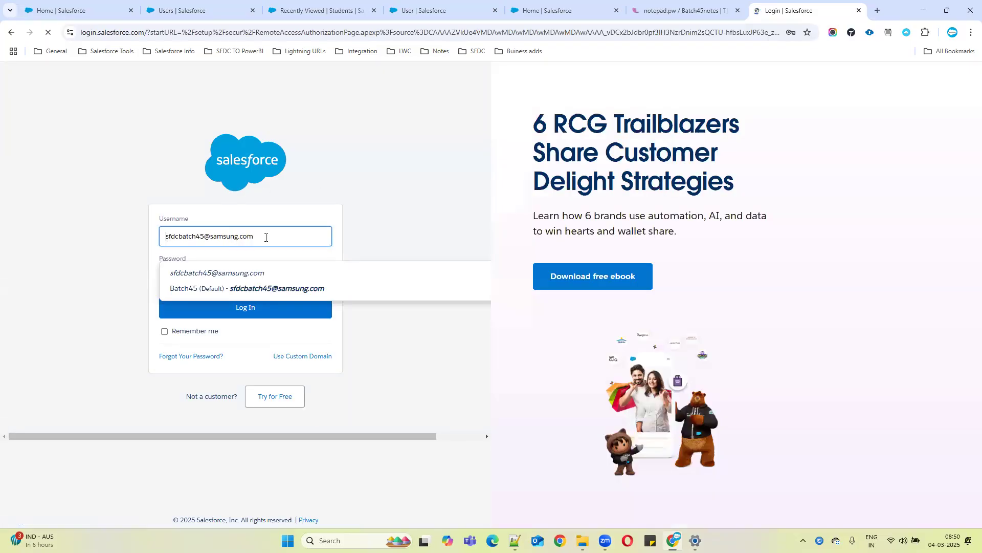
left_click(266, 237)
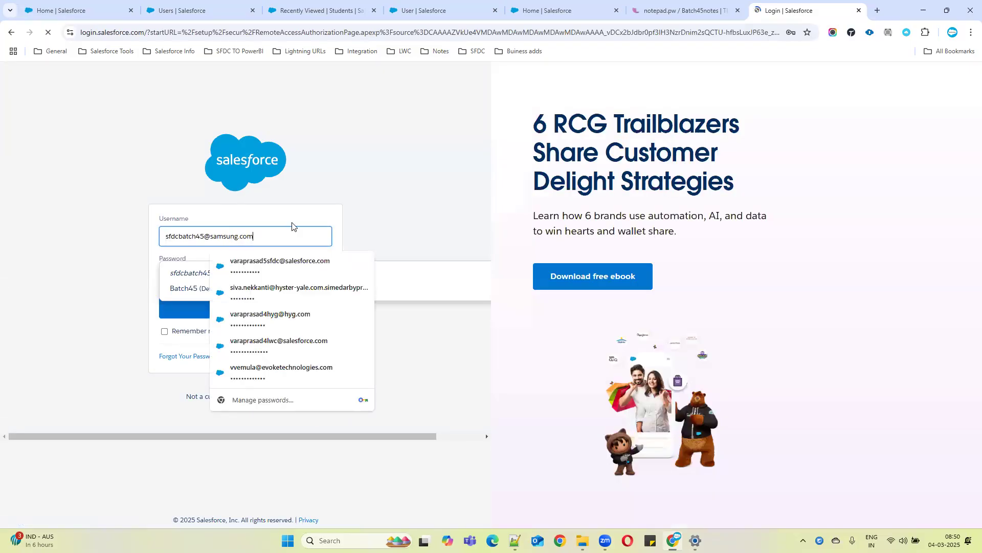
left_click(870, 32)
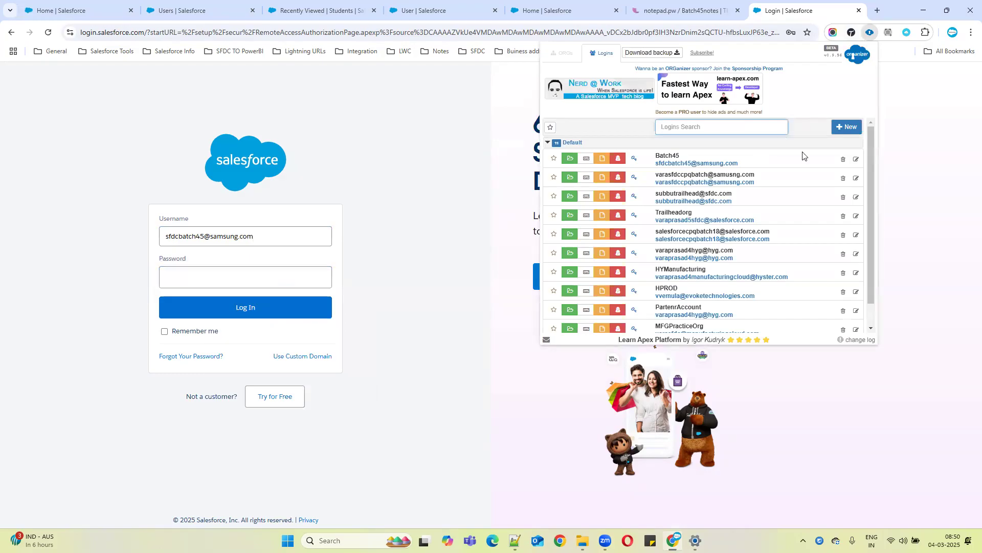
left_click(363, 162)
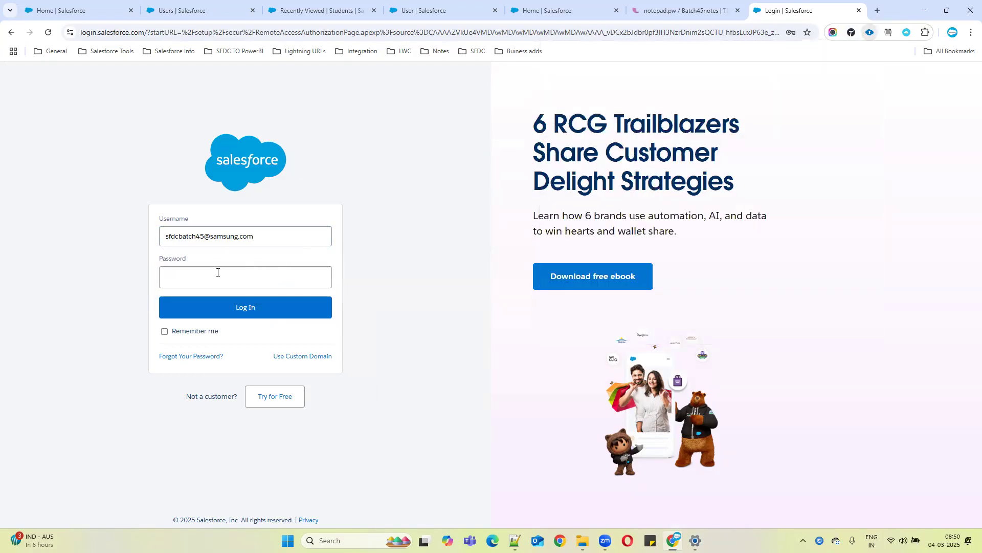
left_click(218, 272)
type("•••")
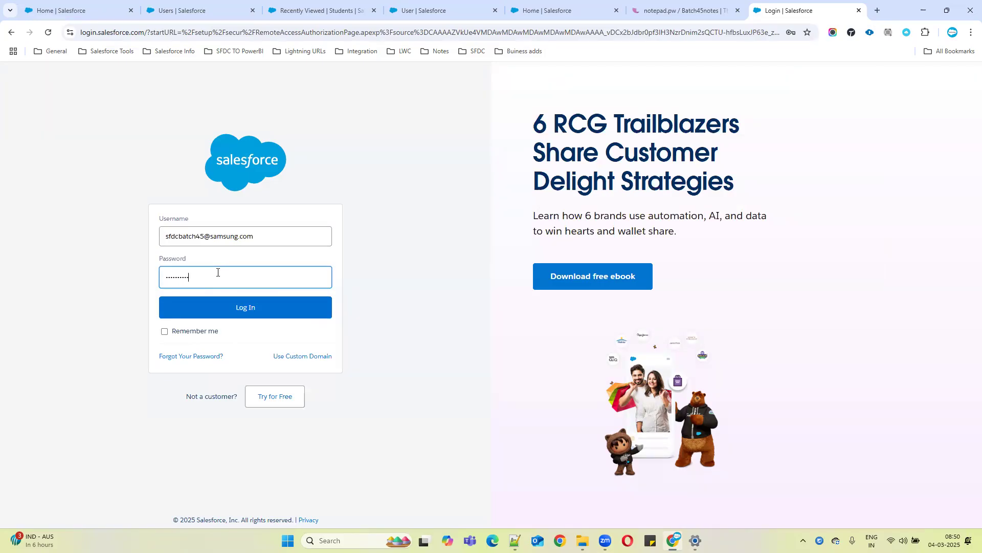
type("•")
left_click(218, 307)
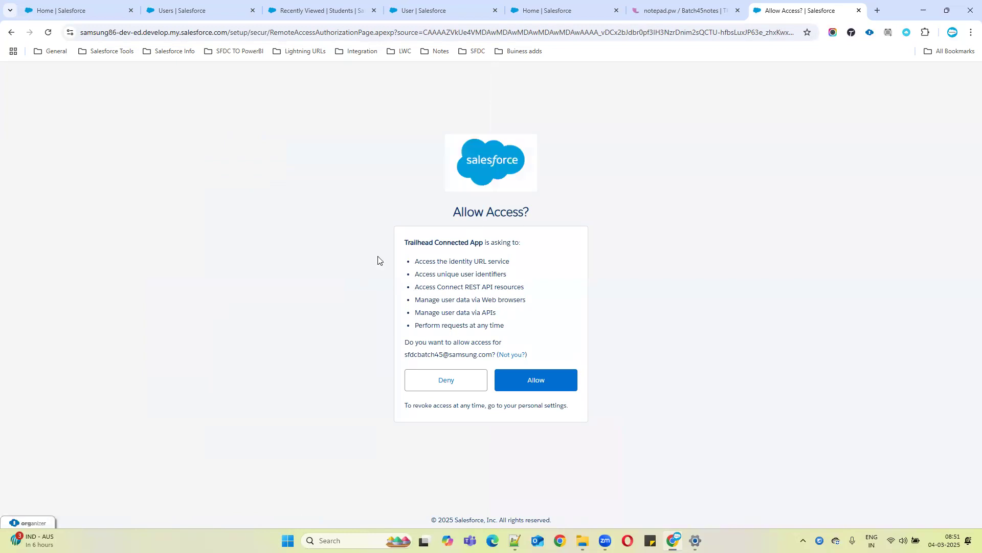
Allow Trailhead access and save this org as the connected hands-on org
left_click(538, 380)
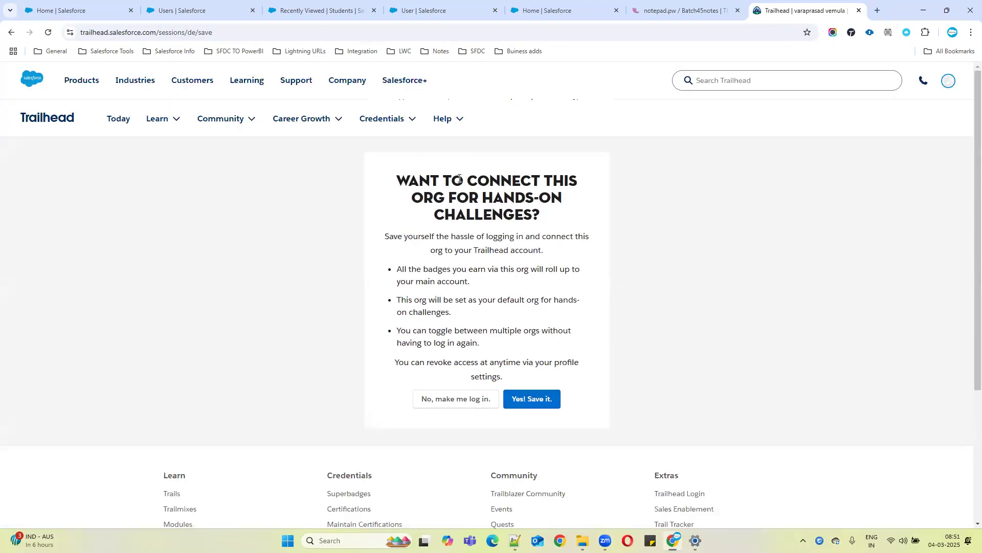
left_click_drag(443, 197, 567, 220)
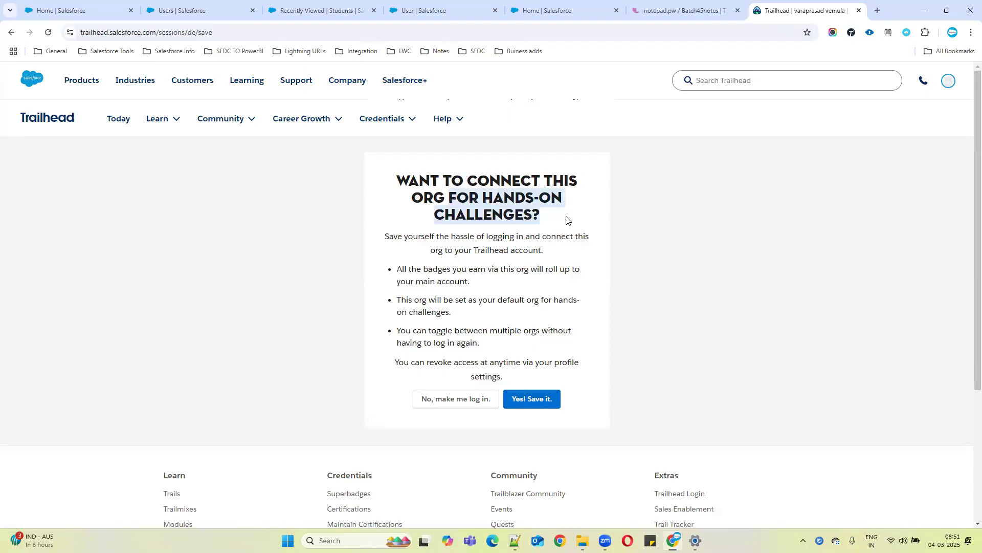
left_click(546, 399)
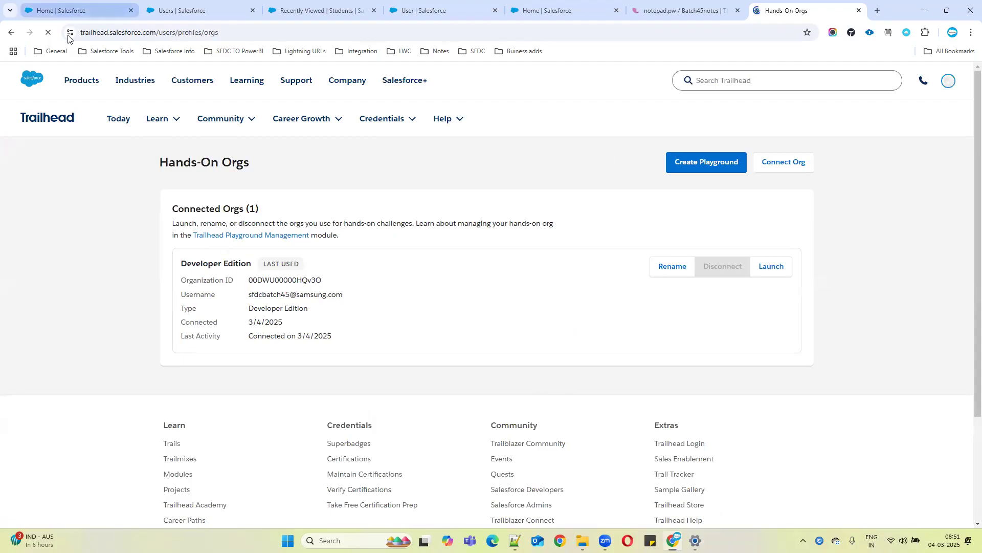
left_click_drag(248, 296, 367, 293)
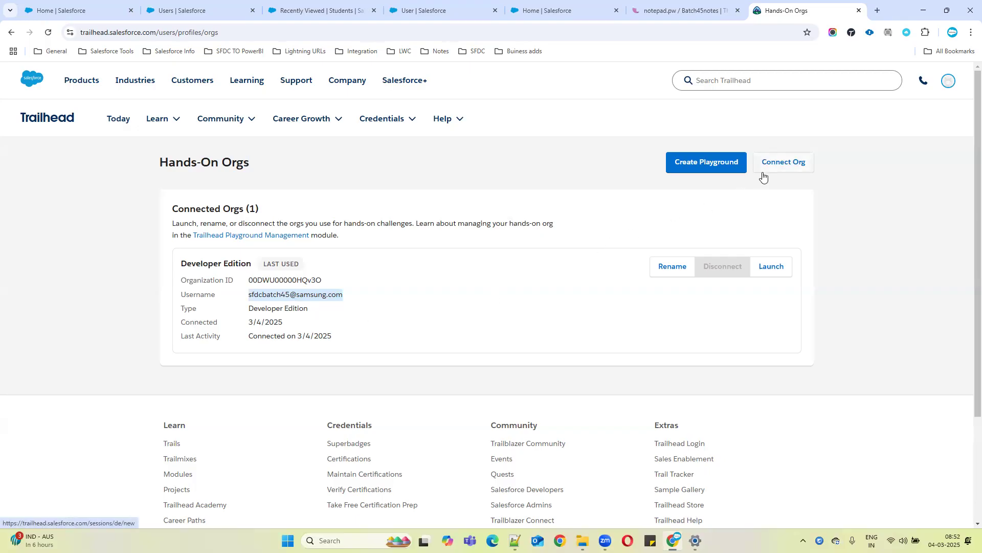
left_click(790, 164)
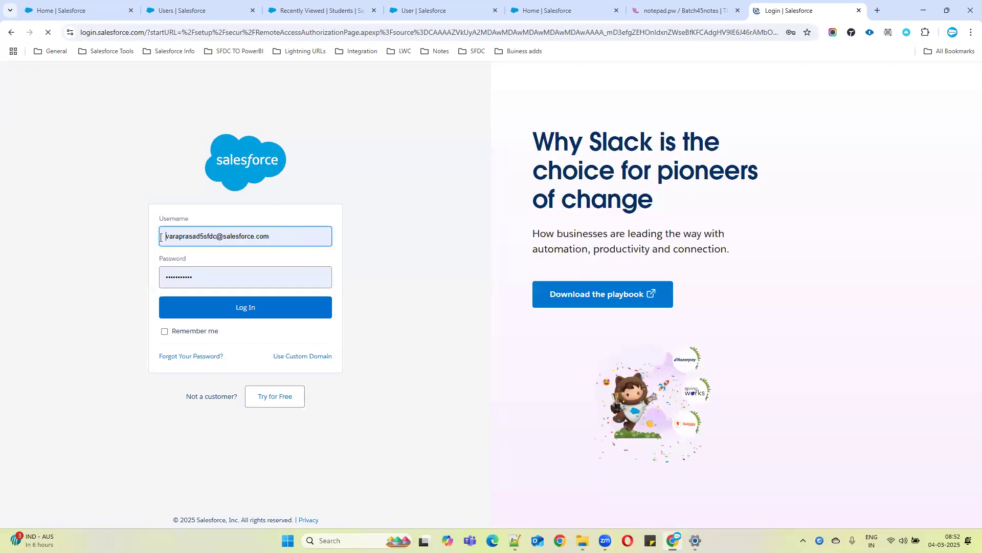
left_click(8, 33)
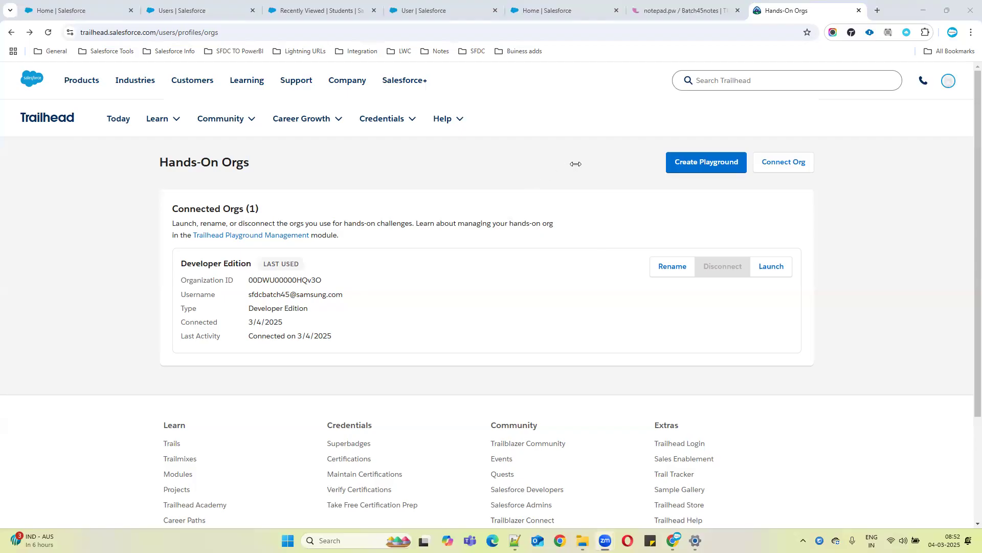
Open the Trailhead profile menu
left_click(947, 82)
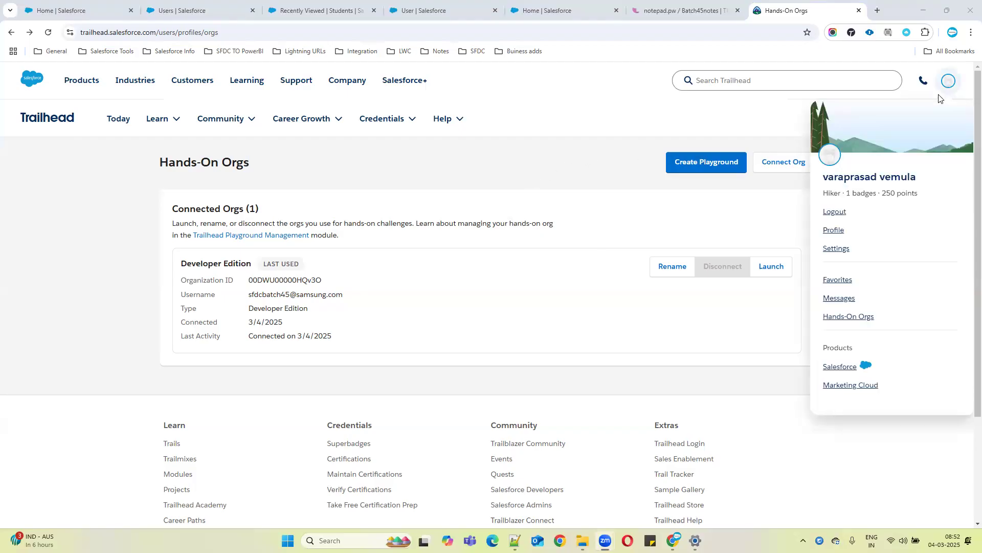
left_click(944, 87)
left_click(943, 89)
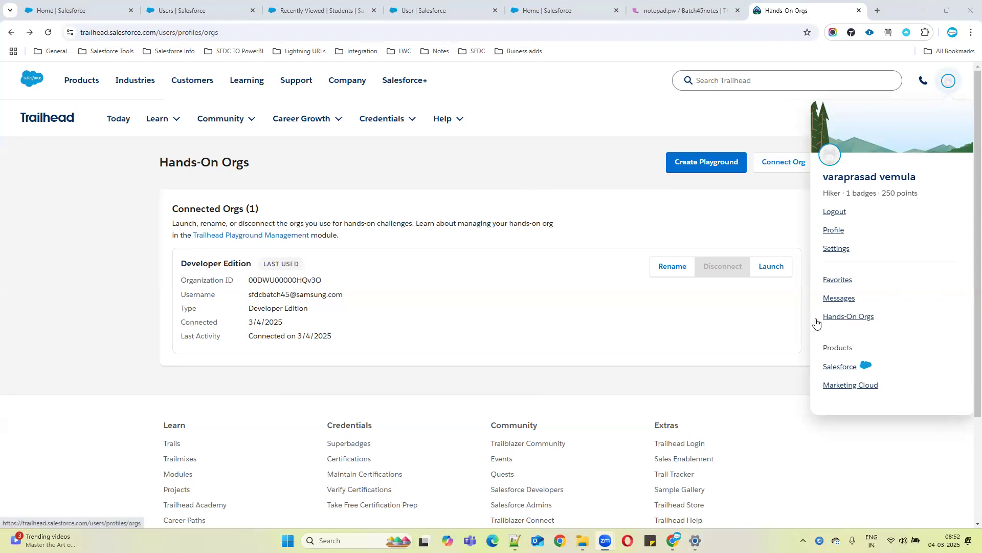
Open the Hands-On Orgs page, start connecting another org, and back out of the login page
left_click(861, 318)
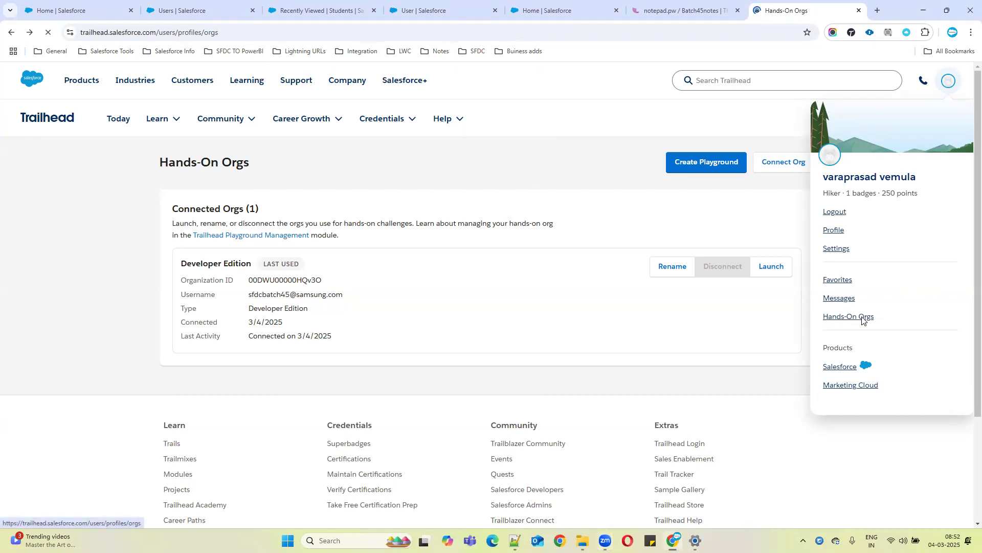
left_click(790, 163)
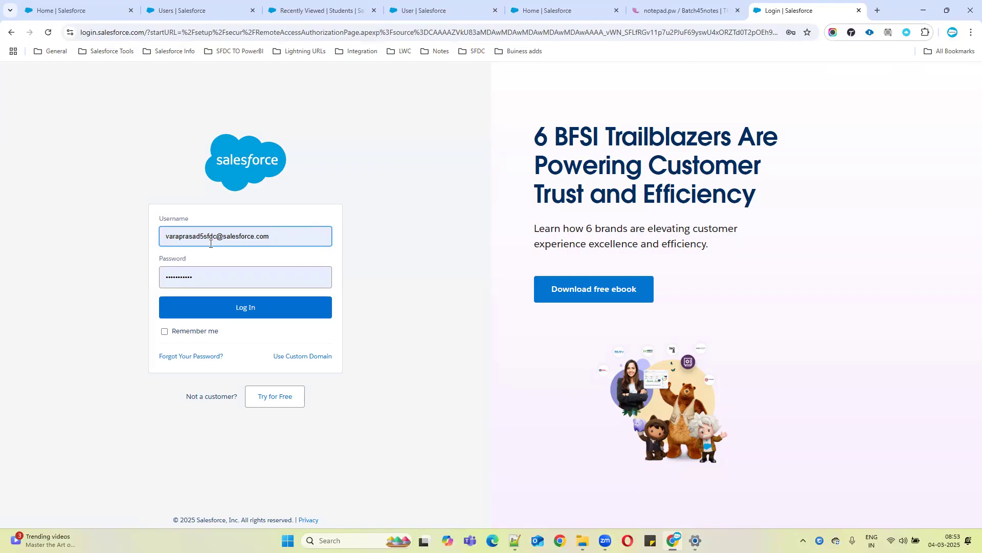
left_click(11, 34)
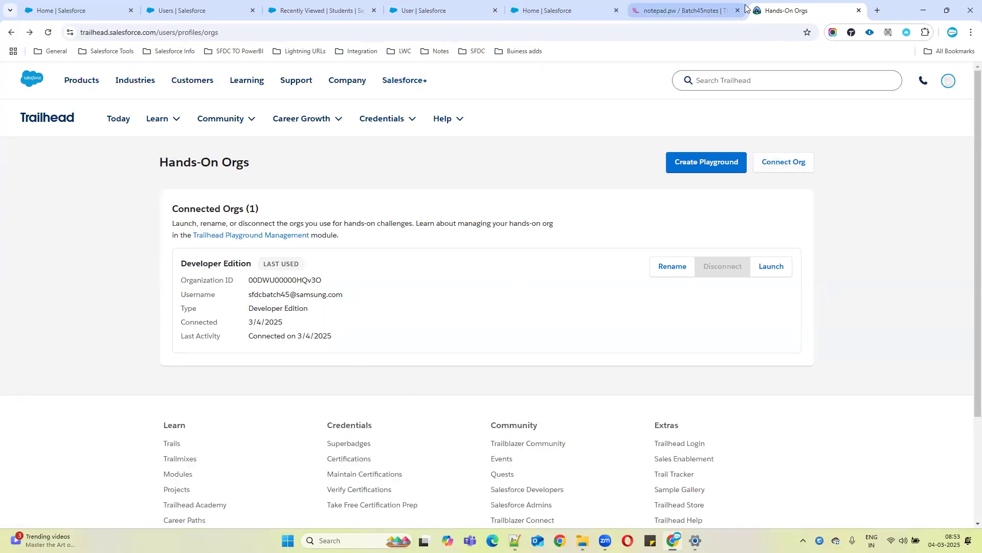
Duplicate the Hands-On Orgs browser tab and return to the original tab
right_click(802, 9)
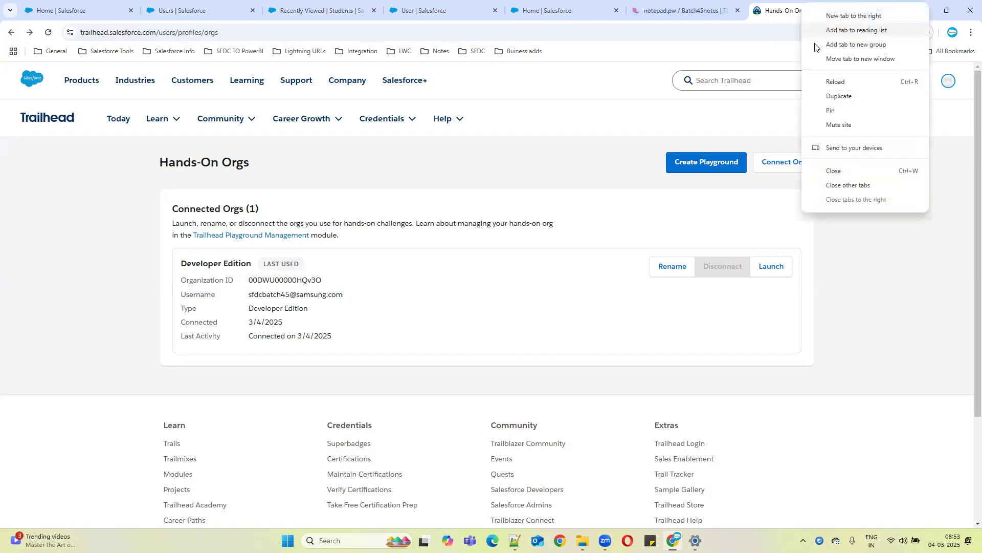
left_click(839, 95)
left_click(734, 11)
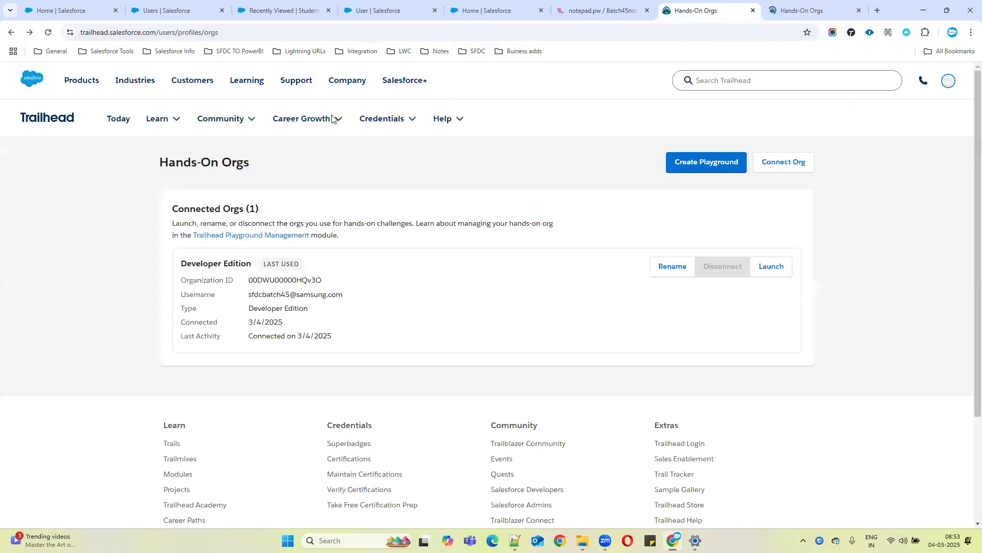
Search Trailhead for 'web to lead' and open the Create and Convert Leads as Potential Customers unit
mouse_move(153, 120)
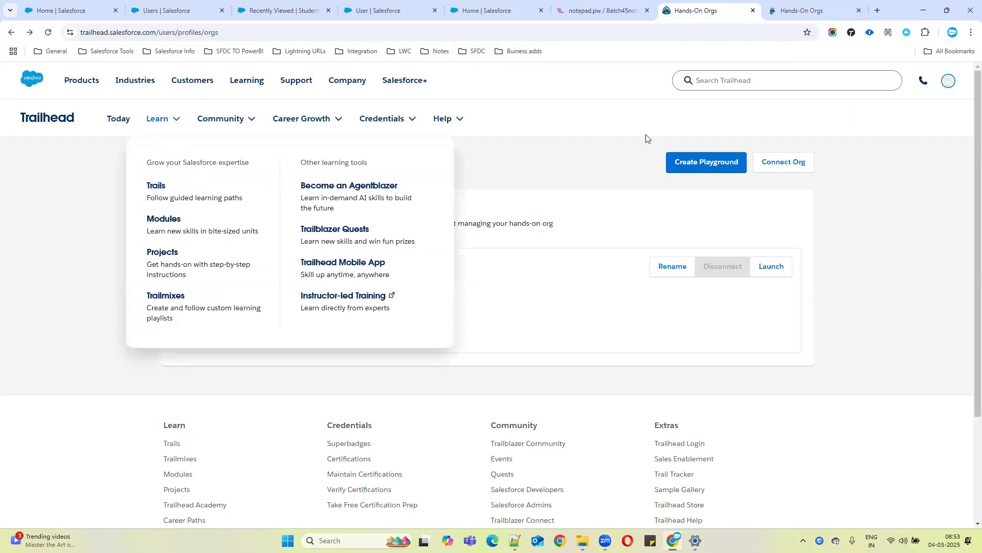
left_click(856, 87)
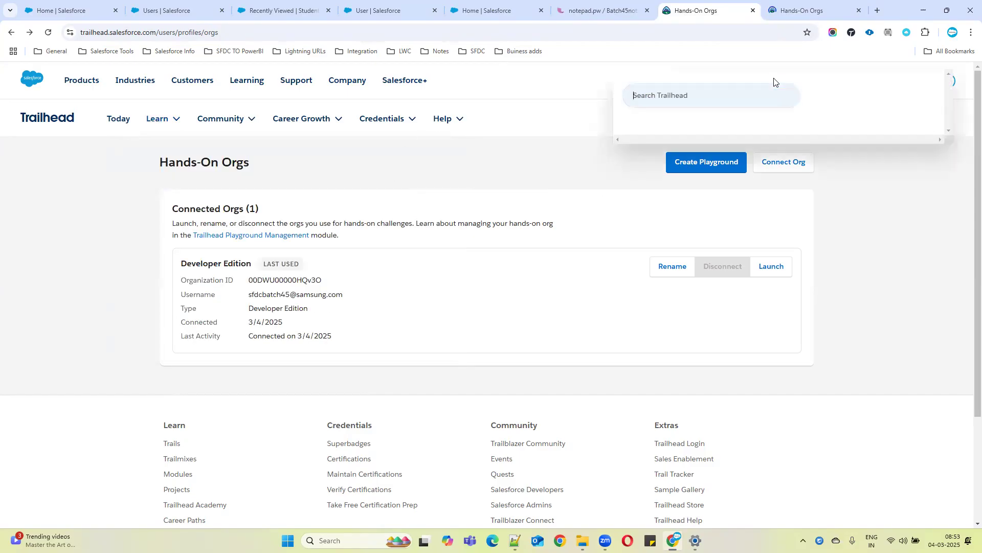
type("web to ")
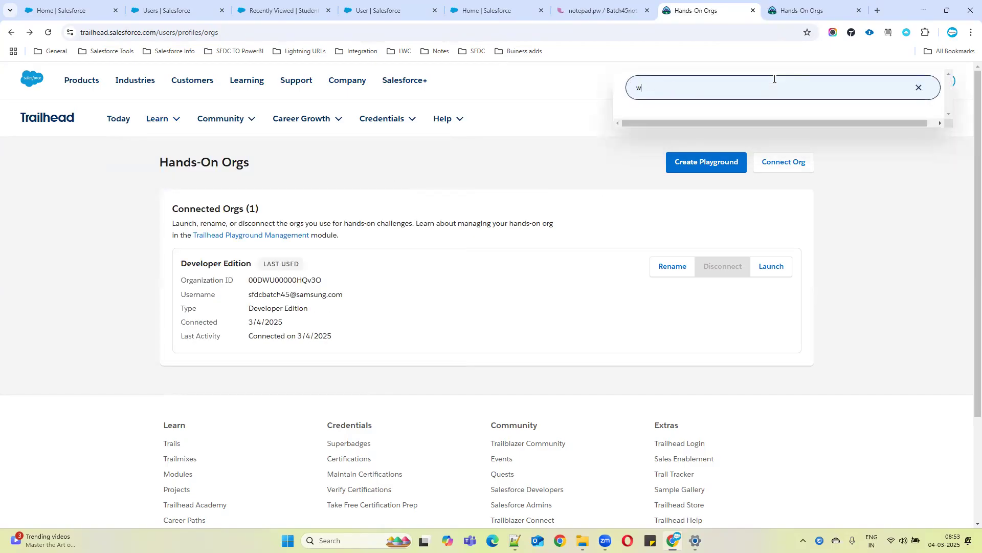
type("lead")
key("Return")
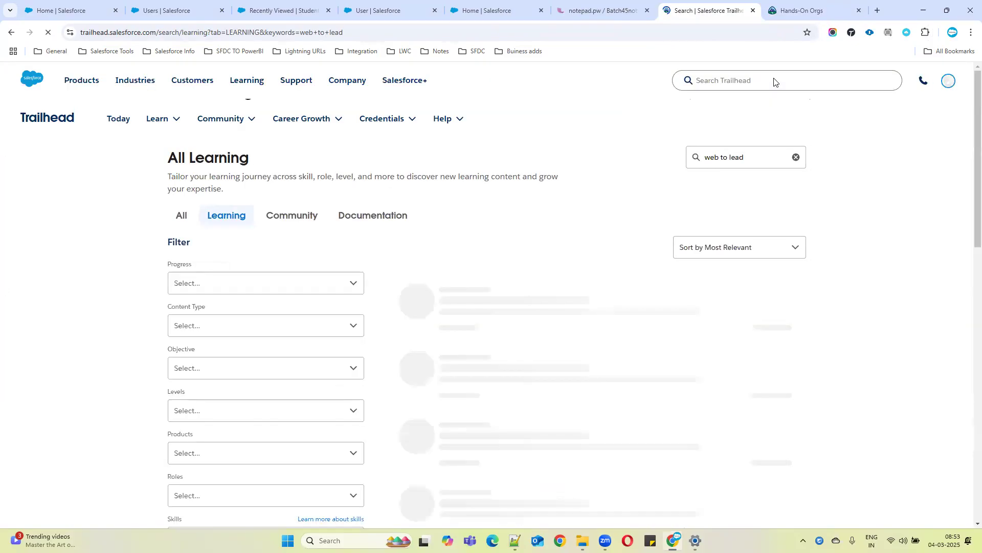
left_click(494, 304)
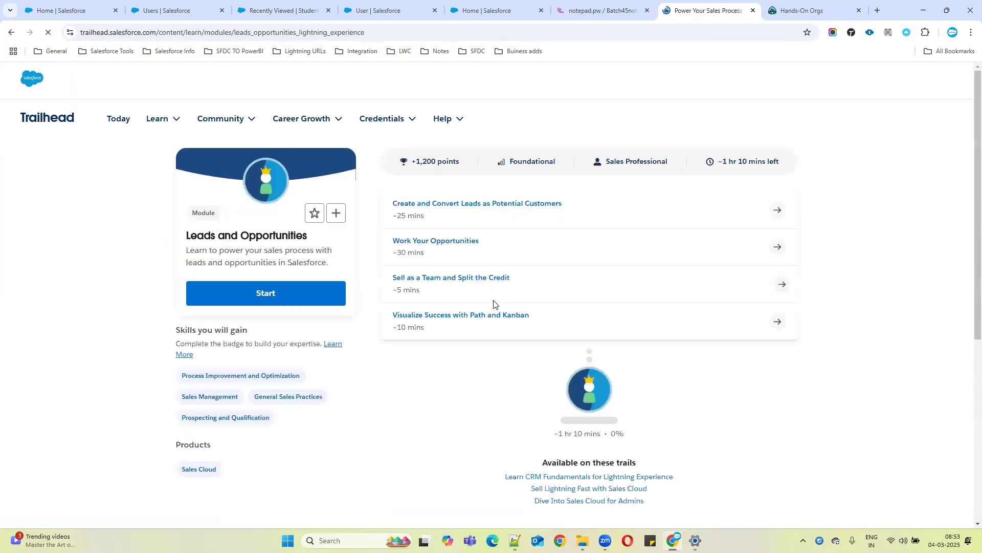
left_click(423, 205)
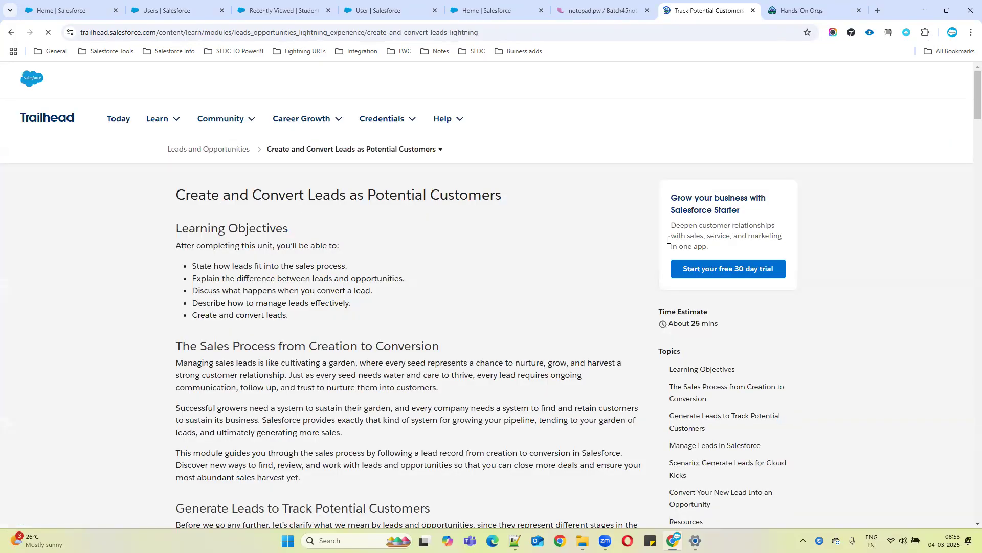
Read the unit's sections on managing leads, Lead Intelligence View and lead activity metrics
scroll(147, 276, "down", 10)
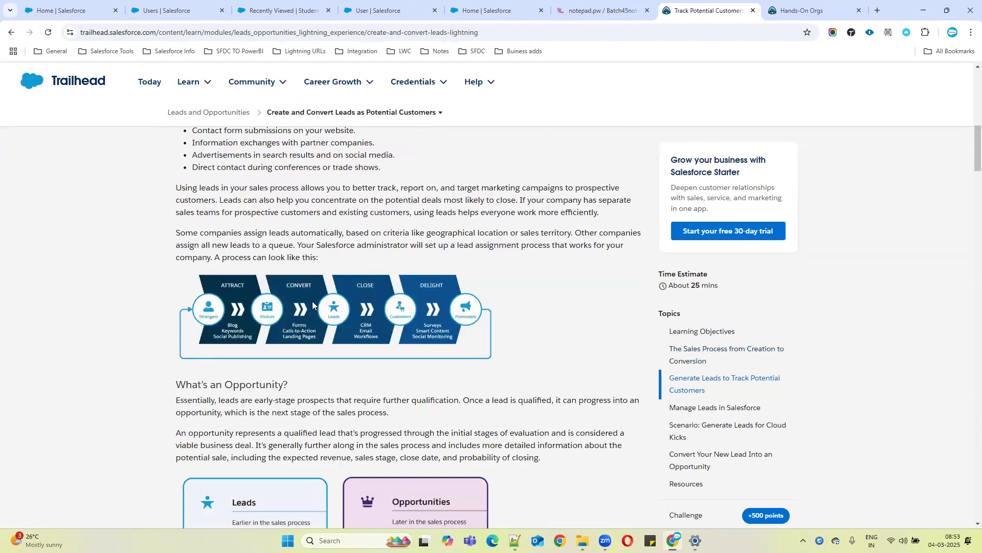
scroll(358, 340, "down", 8)
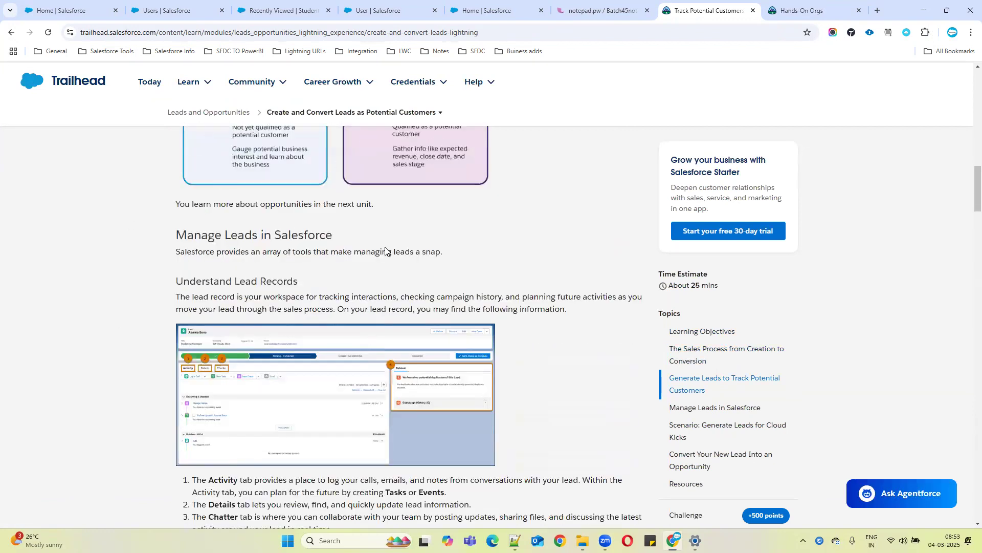
scroll(387, 250, "down", 4)
scroll(545, 344, "down", 4)
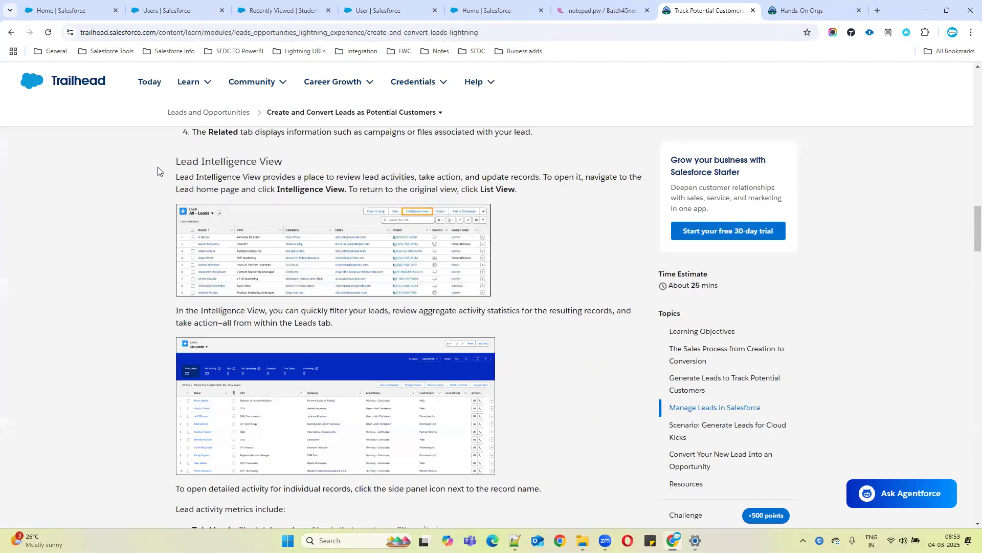
left_click_drag(171, 163, 550, 191)
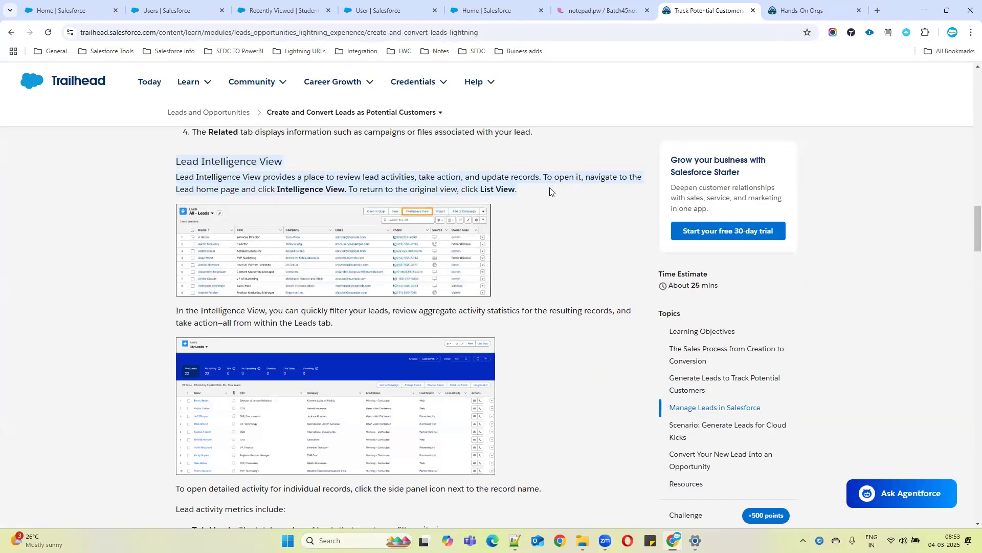
scroll(180, 439, "down", 2)
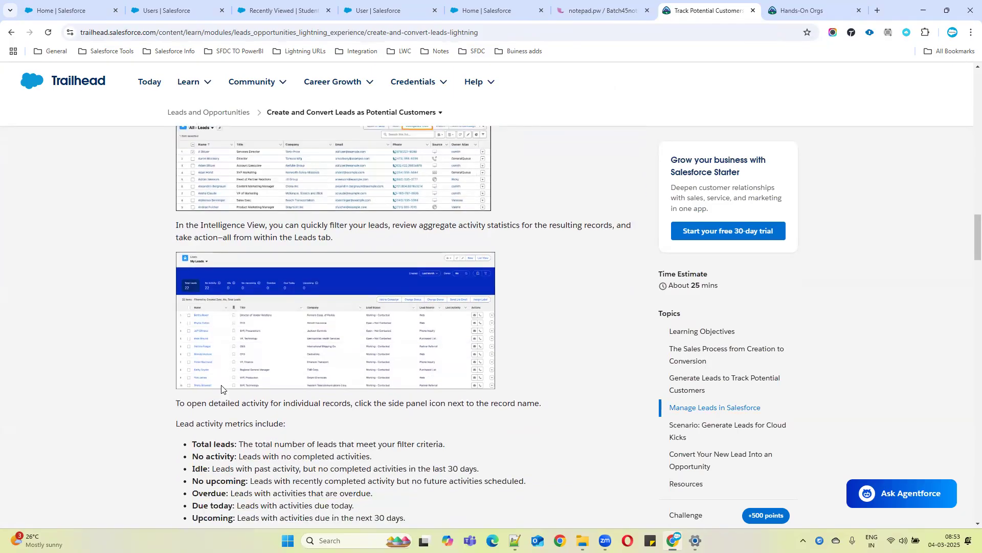
left_click_drag(176, 412, 407, 427)
scroll(206, 274, "down", 8)
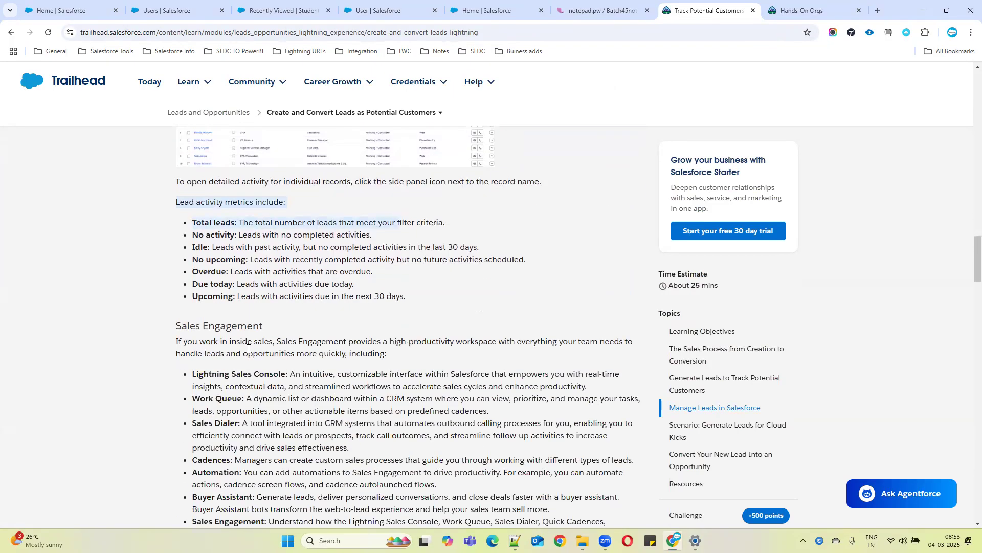
scroll(206, 274, "down", 10)
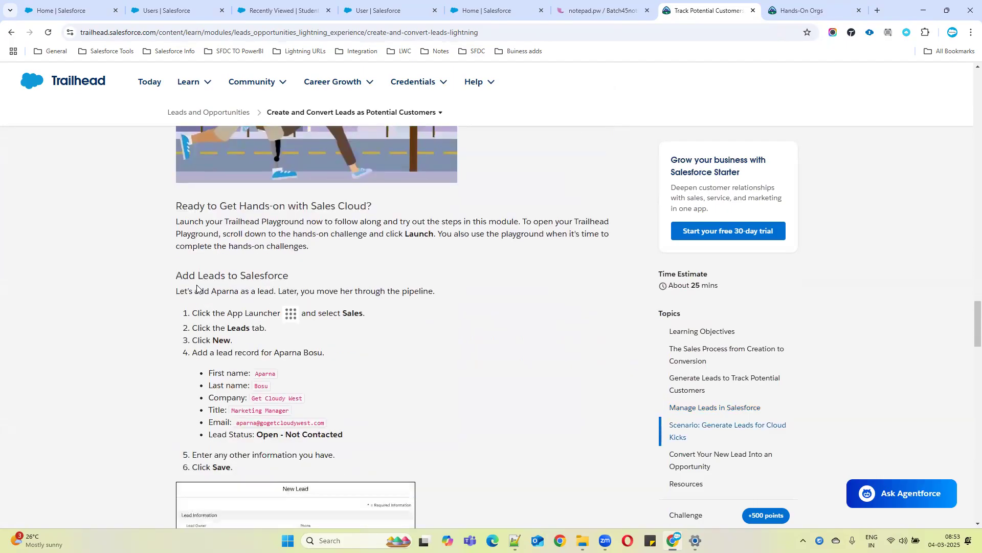
Read the Add Leads to Salesforce instructions for creating the Aparna Bosu lead record
left_click_drag(222, 278, 325, 280)
left_click_drag(197, 313, 286, 316)
double_click(356, 313)
scroll(364, 333, "down", 1)
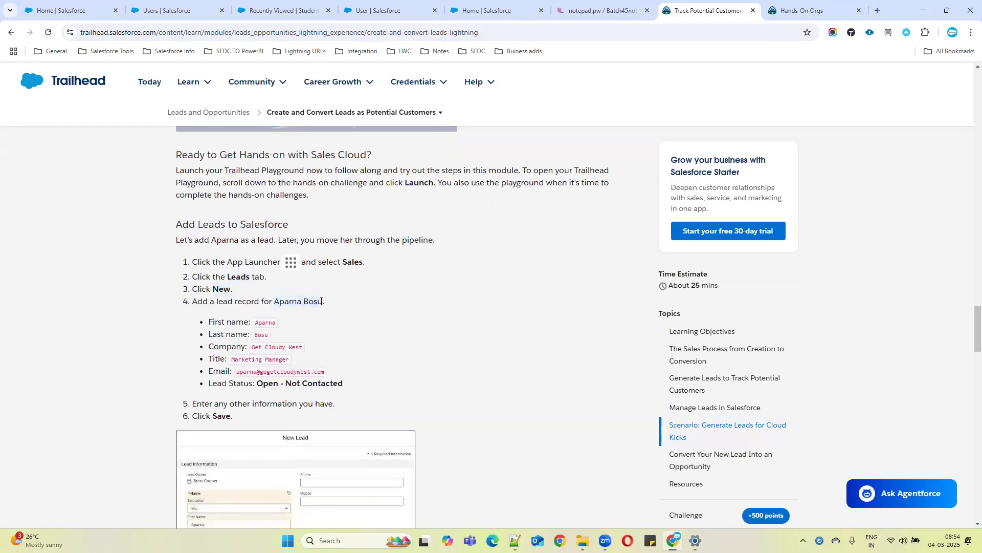
scroll(330, 305, "down", 2)
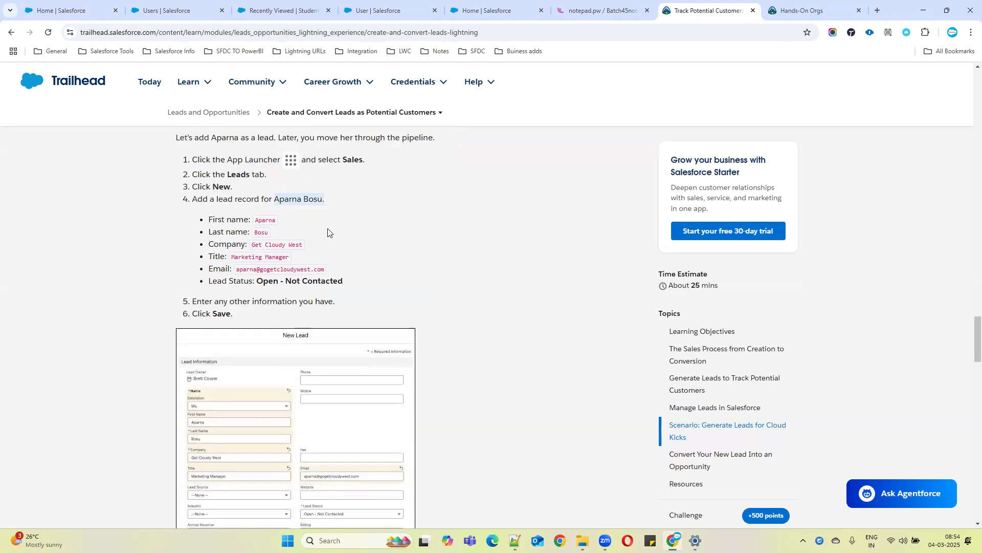
left_click_drag(169, 158, 373, 301)
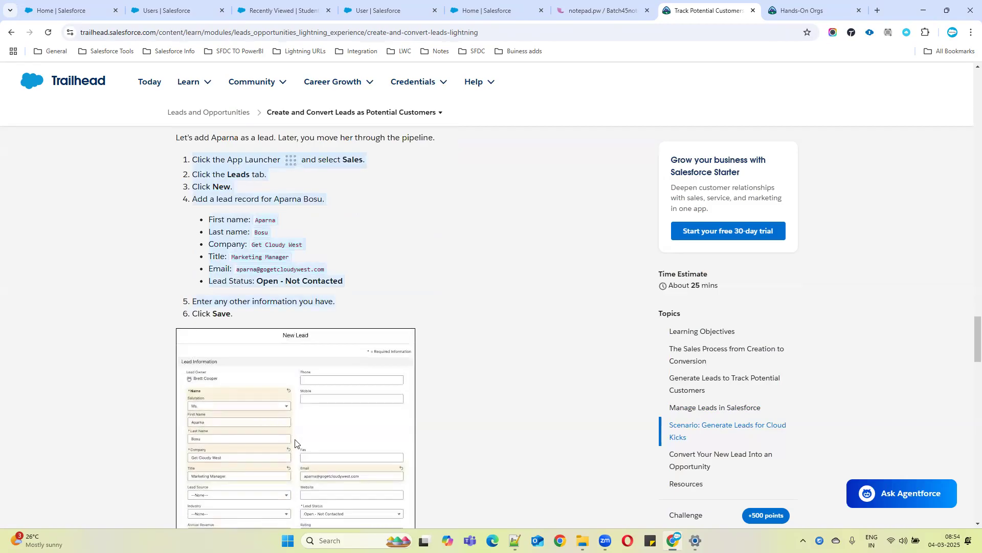
left_click(254, 240)
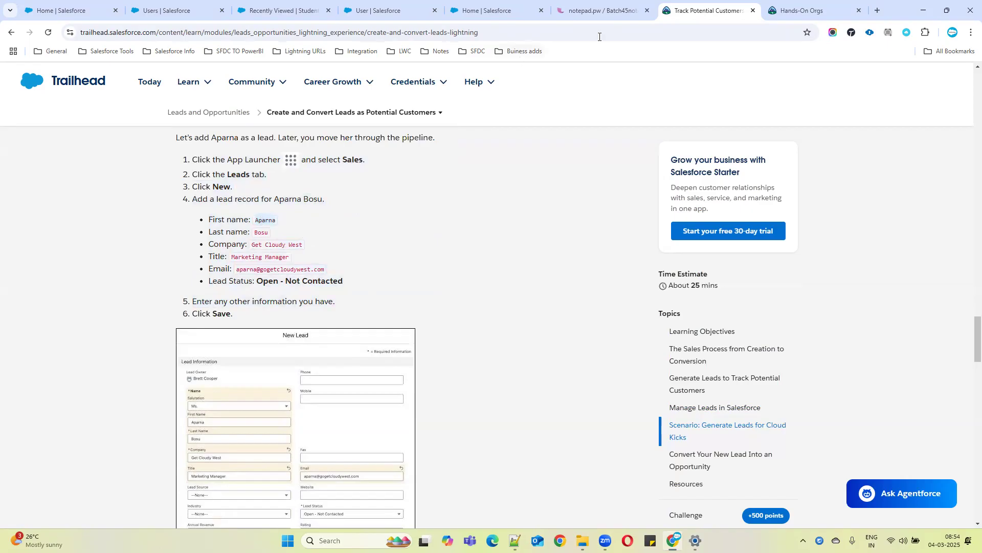
left_click(186, 4)
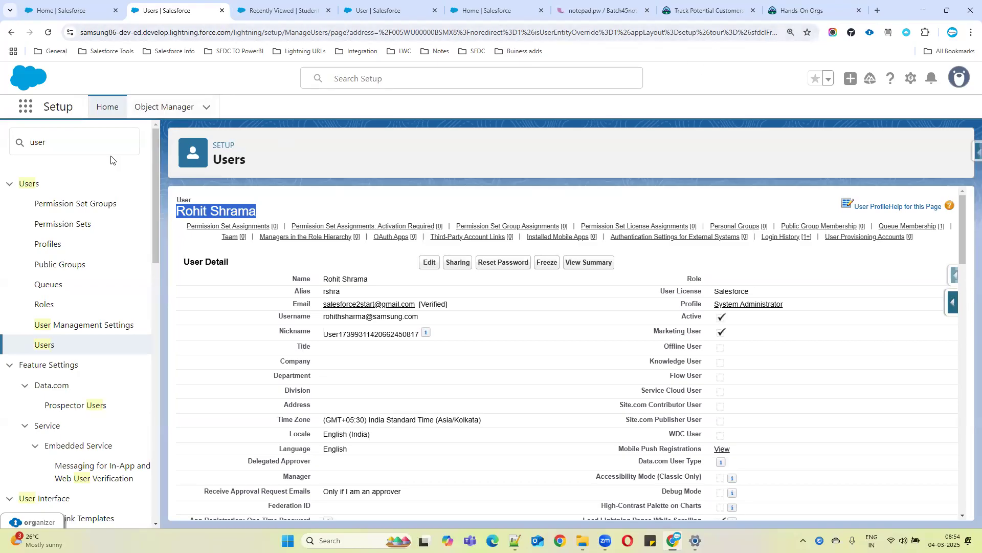
left_click(23, 108)
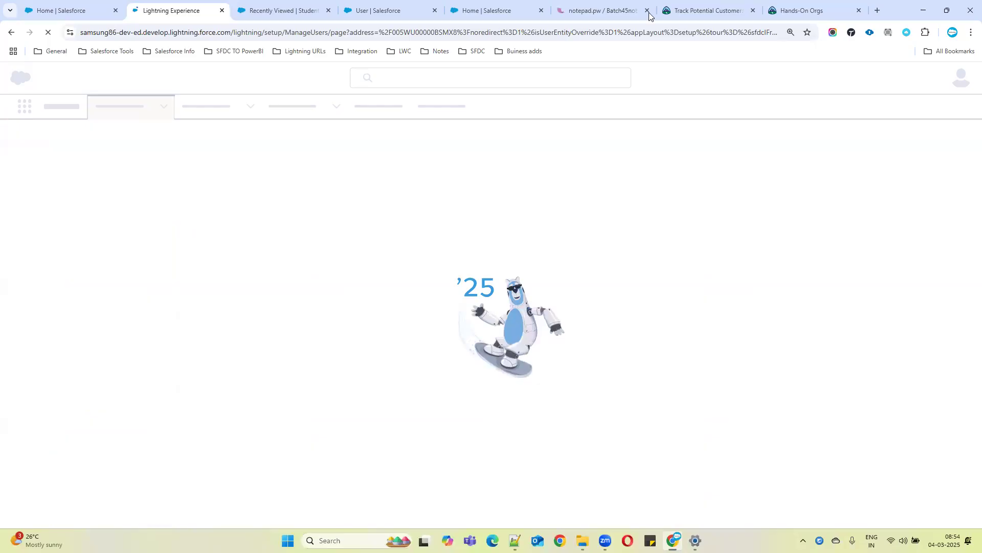
left_click(801, 11)
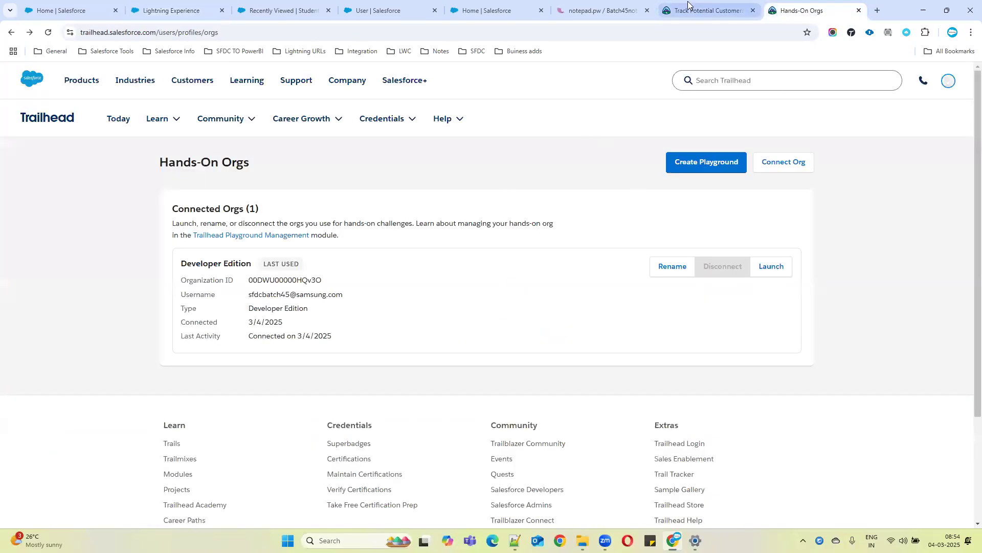
left_click(691, 11)
Read the Convert Your New Lead Into an Opportunity section and scroll to the hands-on challenge
scroll(241, 310, "down", 7)
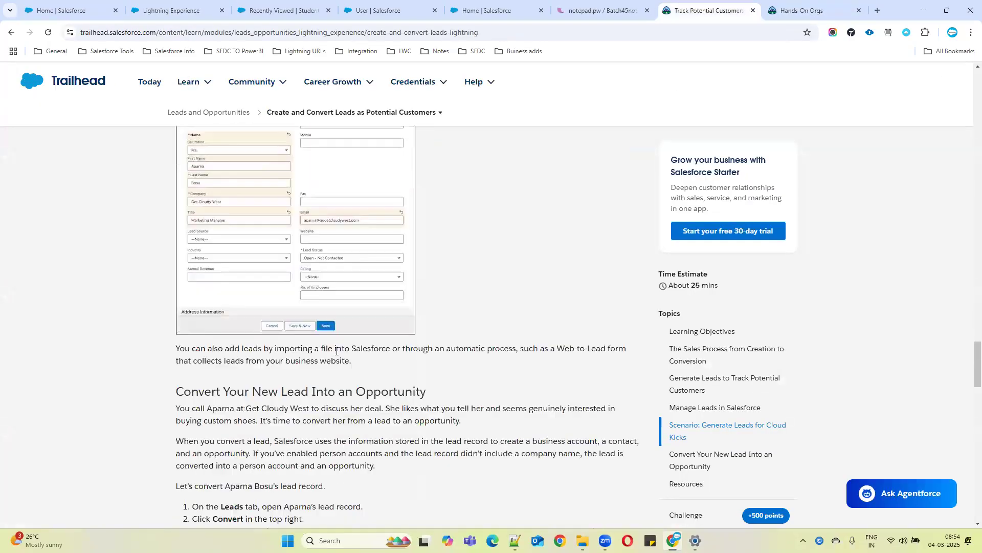
left_click_drag(177, 288, 441, 291)
scroll(395, 336, "down", 3)
scroll(244, 316, "up", 1)
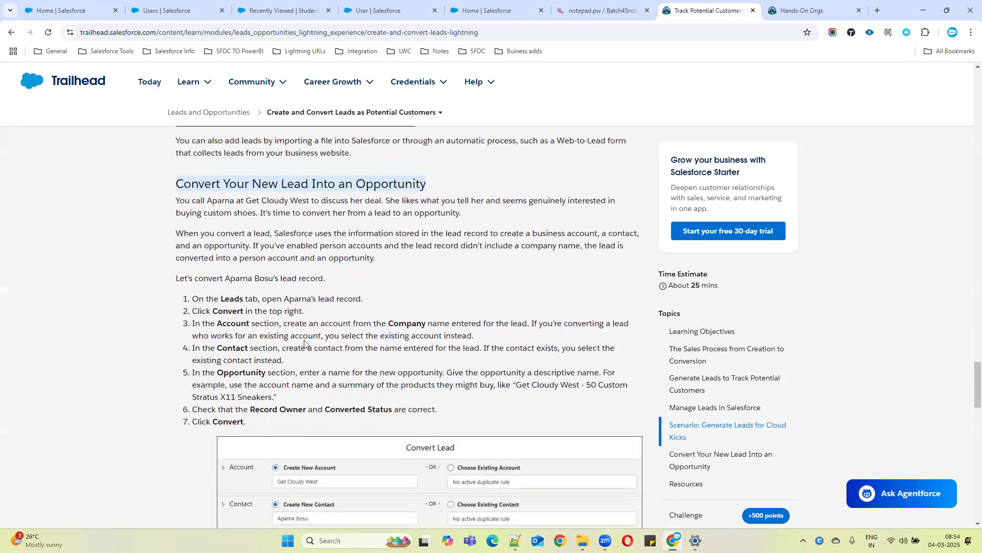
scroll(316, 288, "down", 3)
scroll(358, 338, "down", 3)
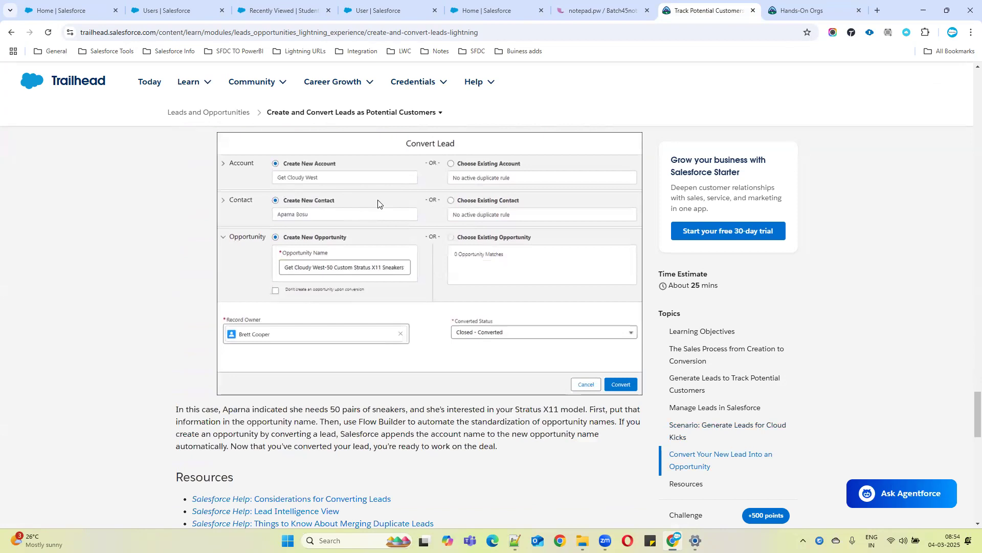
scroll(353, 402, "down", 2)
scroll(344, 401, "up", 1)
scroll(348, 404, "down", 5)
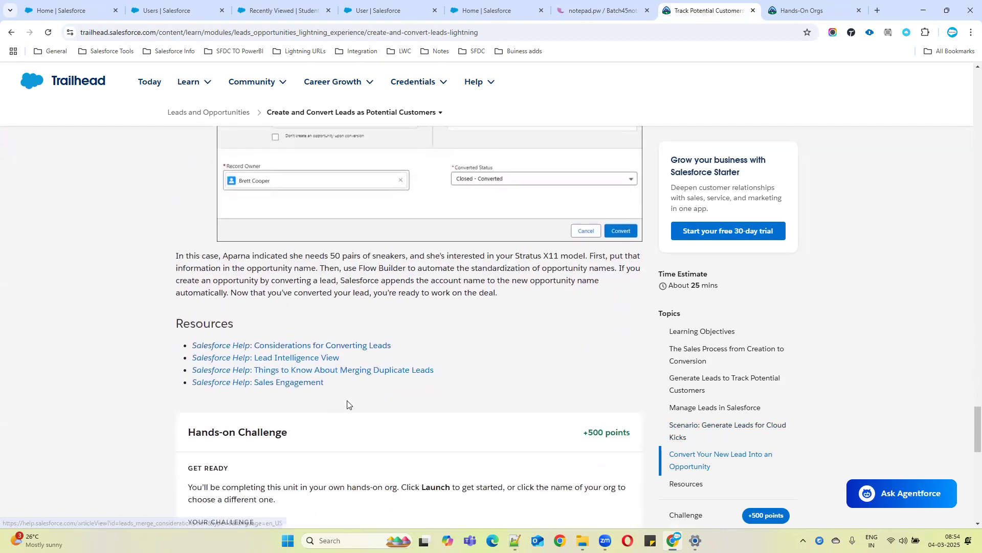
scroll(352, 405, "down", 2)
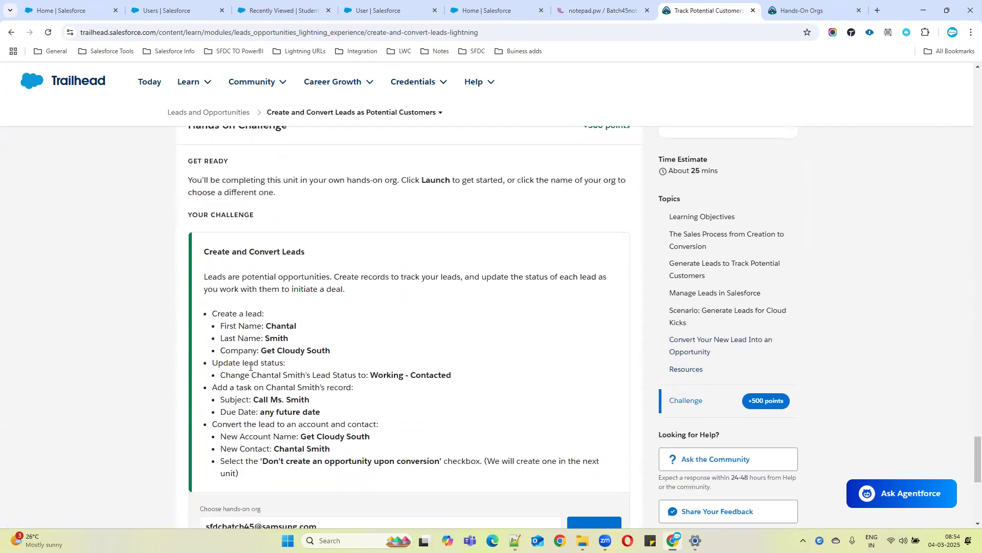
Read the Create and Convert Leads challenge requirements for the Chantal Smith lead
left_click_drag(219, 246, 306, 256)
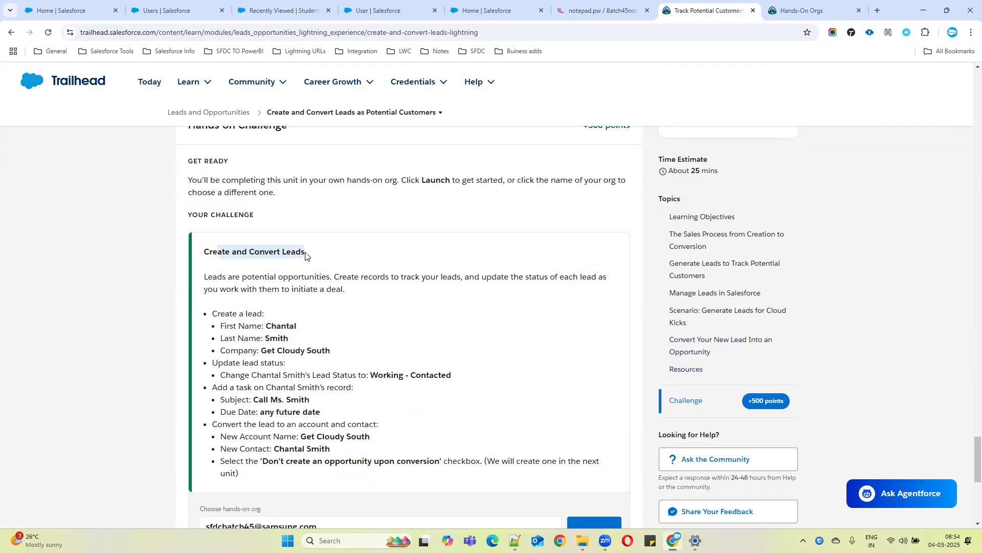
left_click_drag(278, 328, 265, 337)
left_click(366, 318)
double_click(285, 323)
key("ctrl+c")
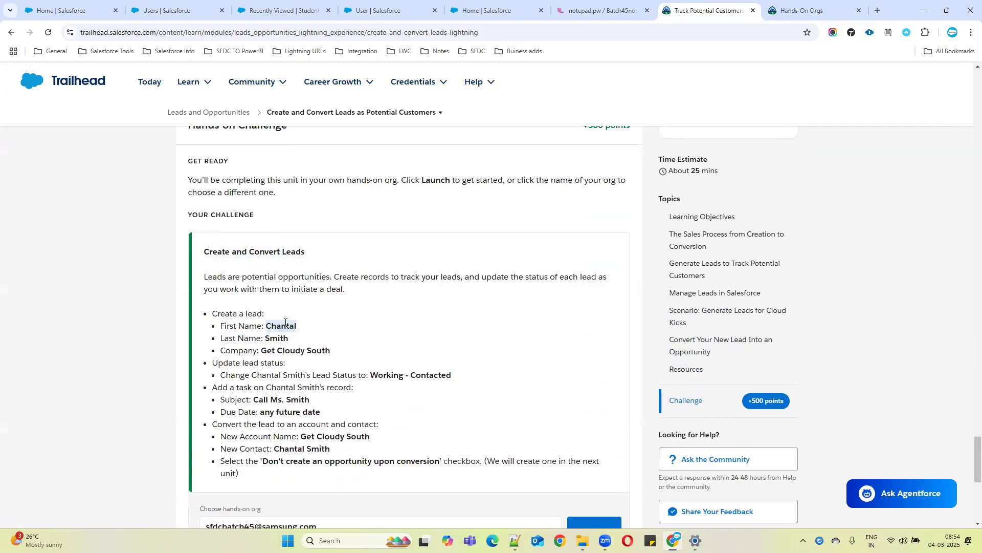
Switch to the Salesforce home tab and open the Sales app from the App Launcher
left_click(169, 15)
left_click(240, 16)
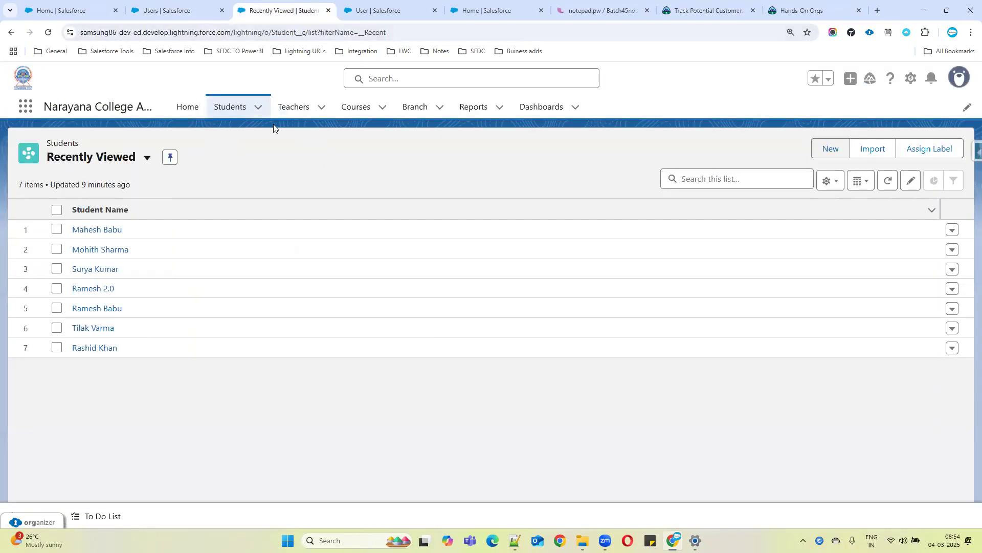
left_click(85, 10)
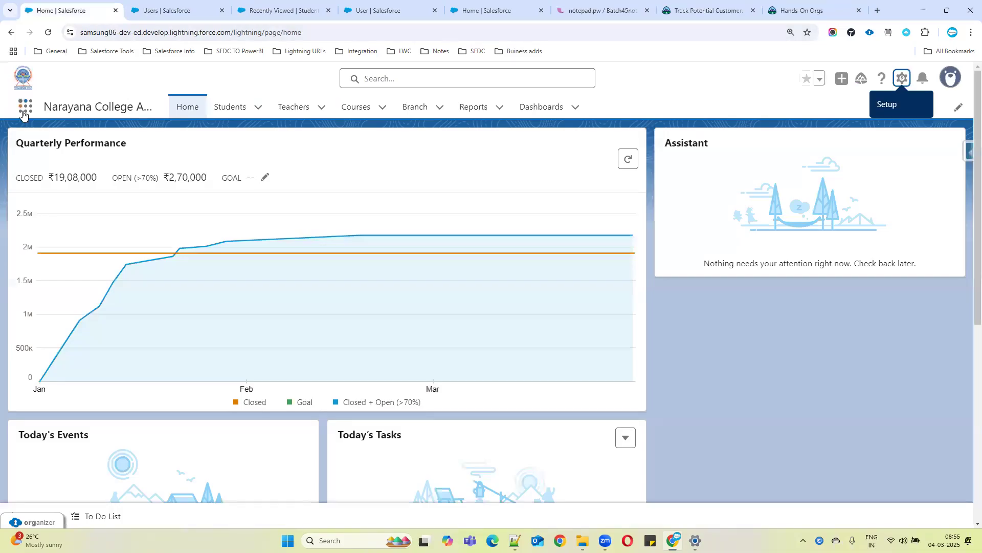
left_click(23, 113)
type("sales")
left_click(59, 247)
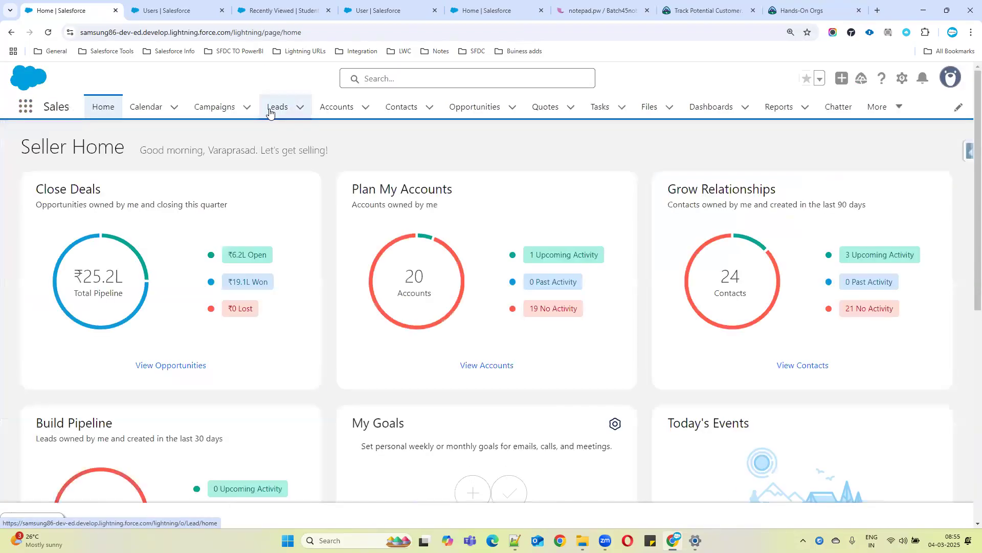
Open a new lead form from the Leads list and paste Chantal as the First Name
left_click(273, 108)
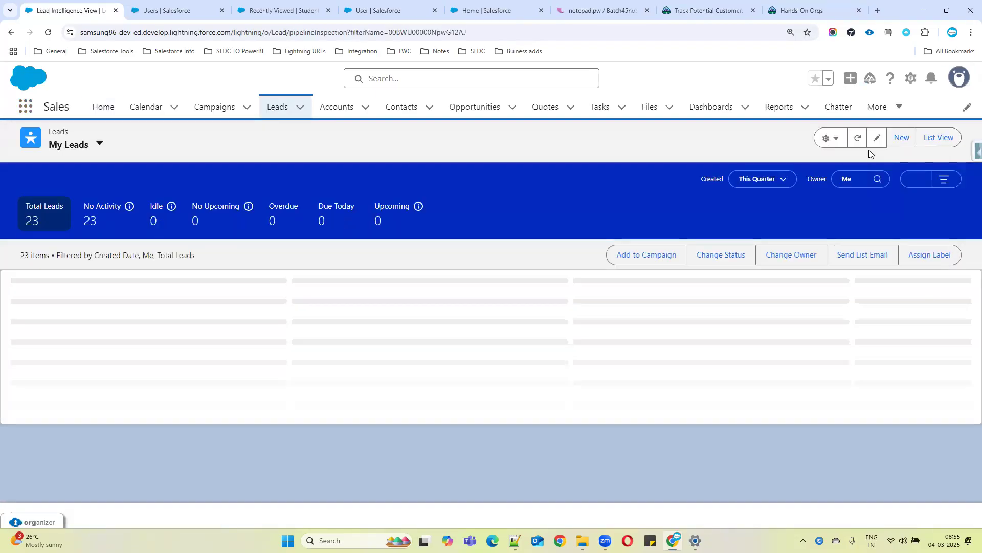
left_click(902, 138)
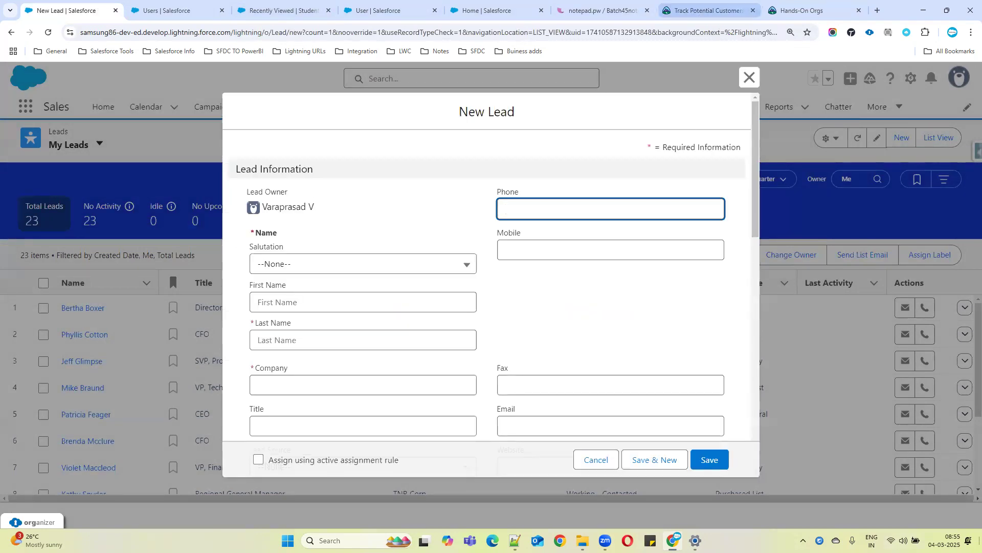
left_click(706, 10)
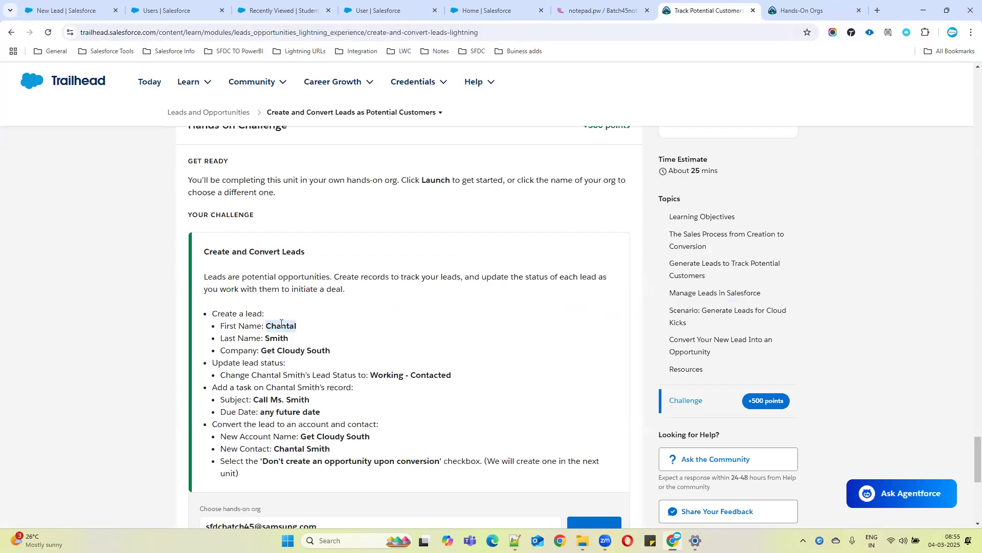
left_click(67, 10)
left_click(294, 300)
key("ctrl+v")
Copy Smith from the challenge text and paste it as the lead's Last Name
left_click(706, 10)
double_click(274, 340)
key("ctrl+c")
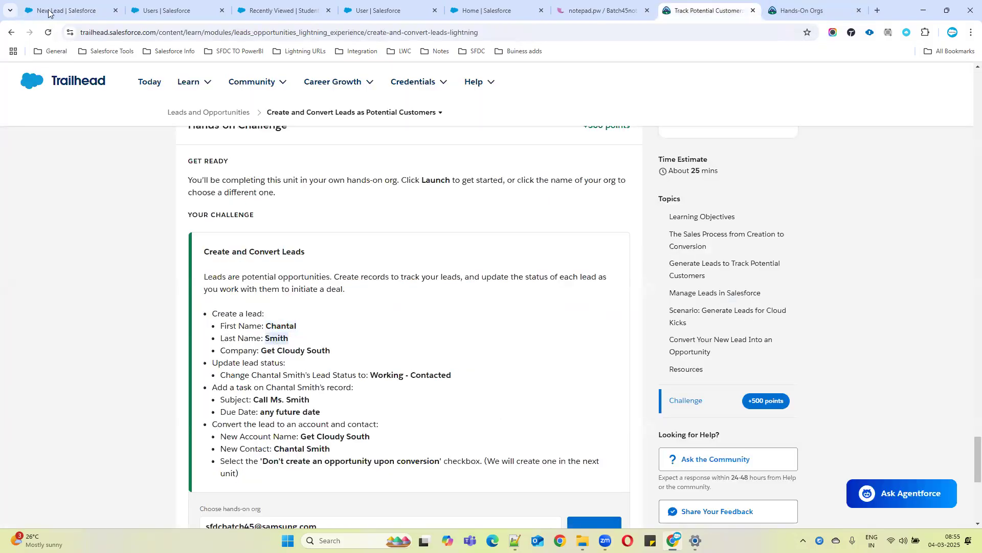
left_click(51, 13)
left_click(298, 337)
key("ctrl+v")
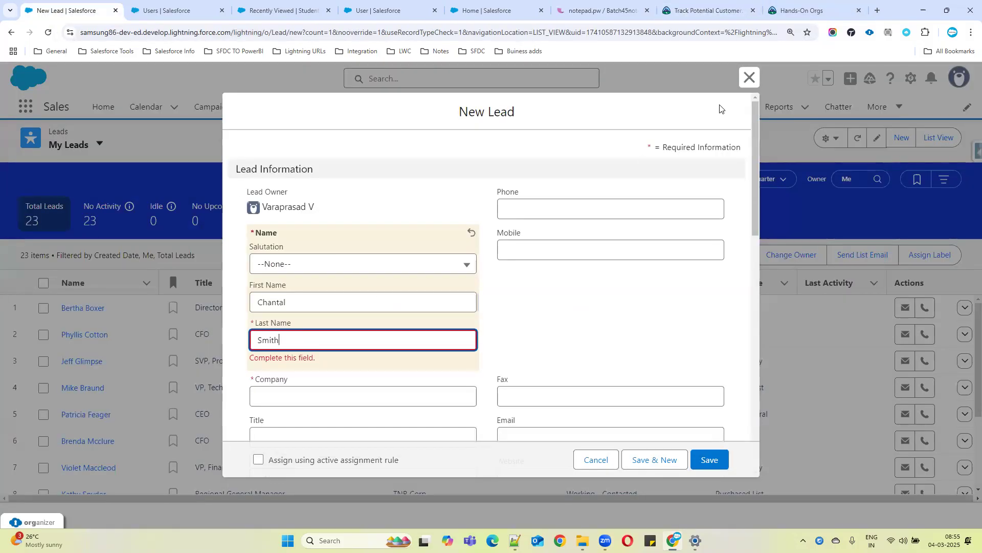
Copy Get Cloudy South from the challenge text and paste it as the lead's Company
left_click(706, 10)
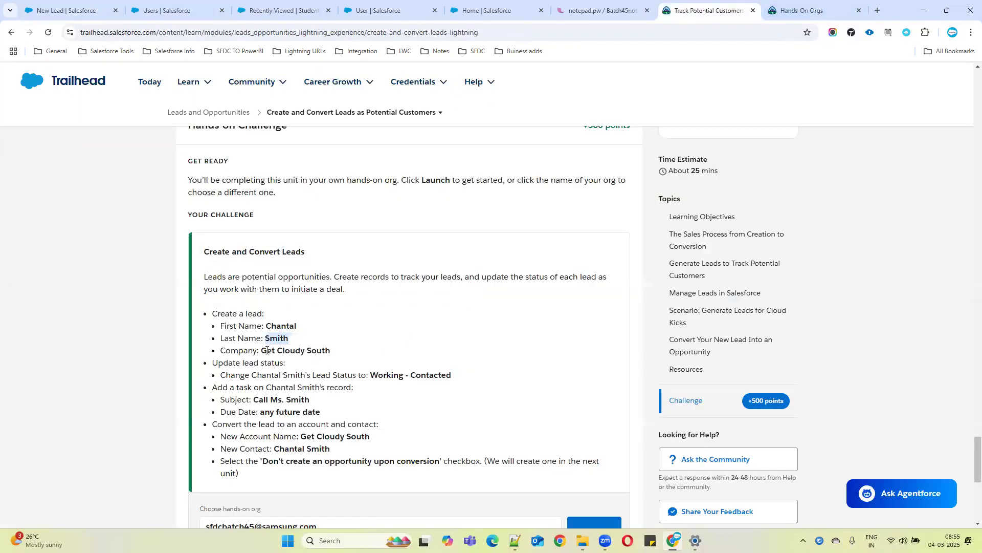
left_click_drag(263, 350, 327, 351)
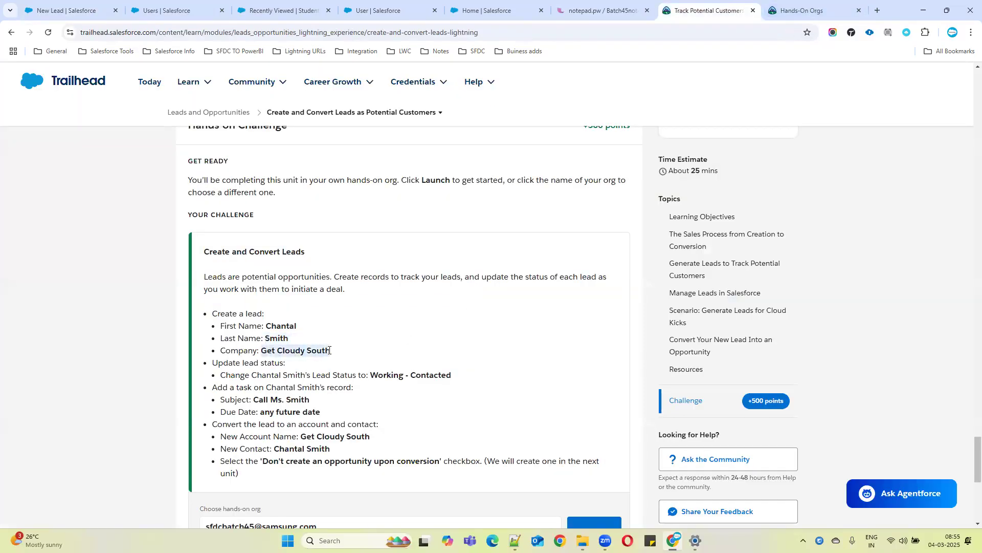
left_click(57, 10)
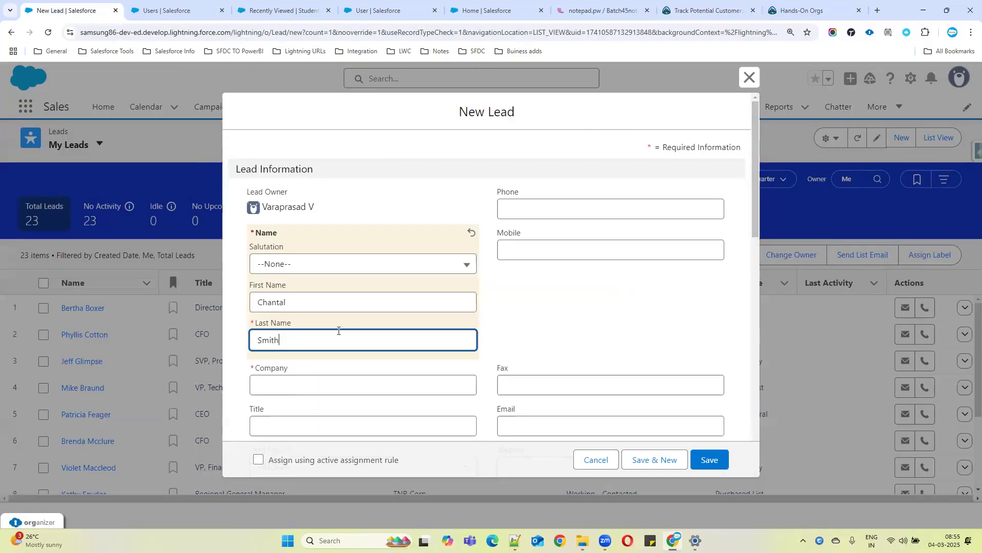
left_click(301, 378)
type("Get Cloudy South")
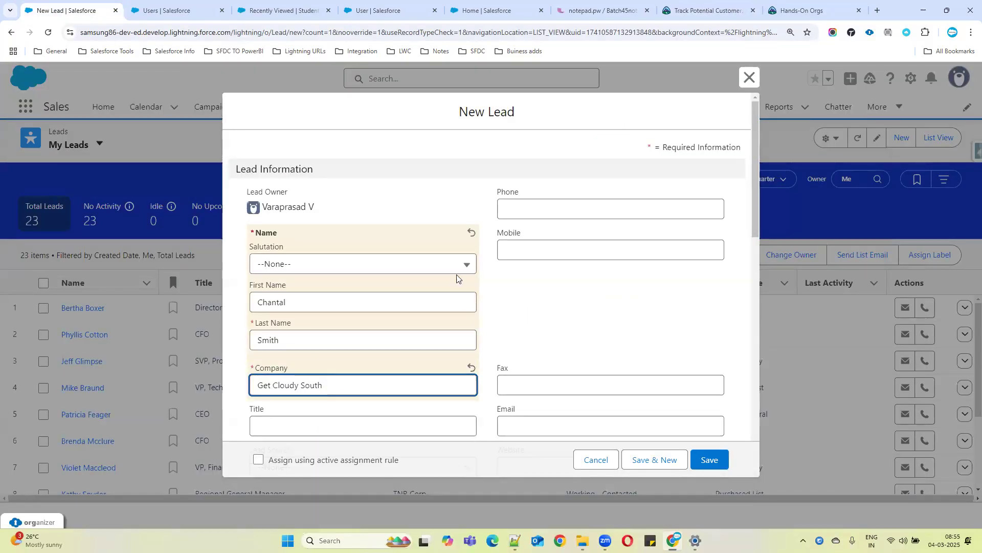
Compare the form with the challenge's lead details and save the new Chantal Smith lead
left_click(706, 10)
scroll(268, 368, "down", 1)
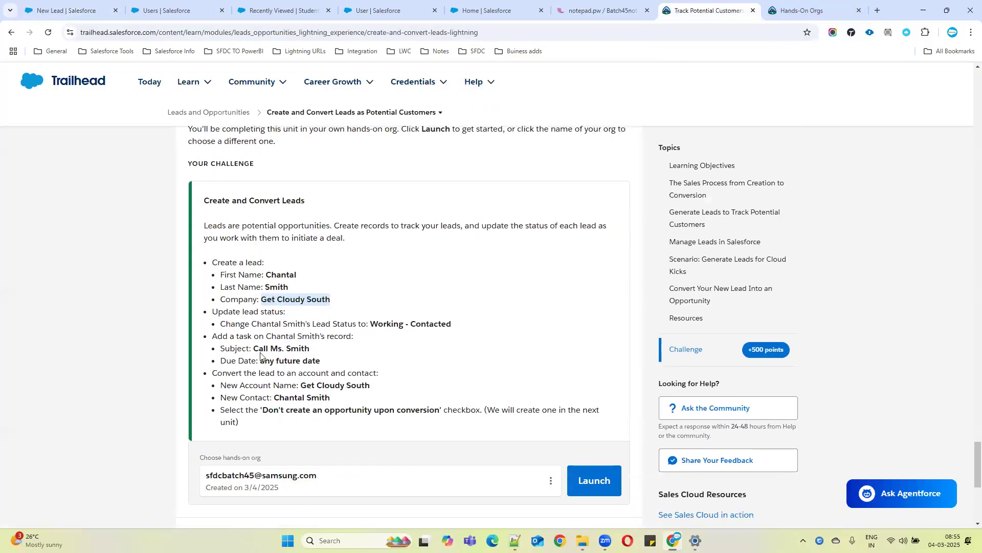
left_click(218, 312)
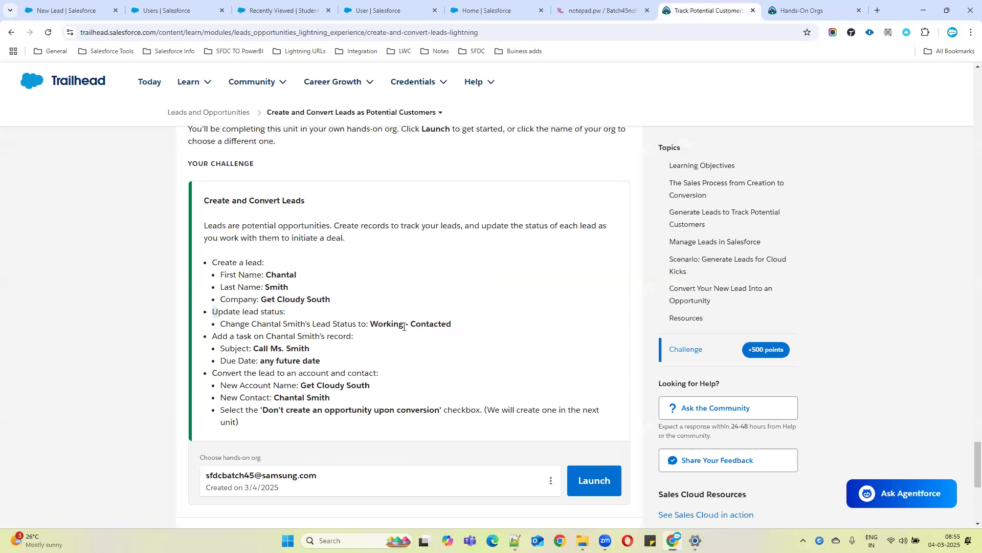
left_click_drag(333, 303, 211, 277)
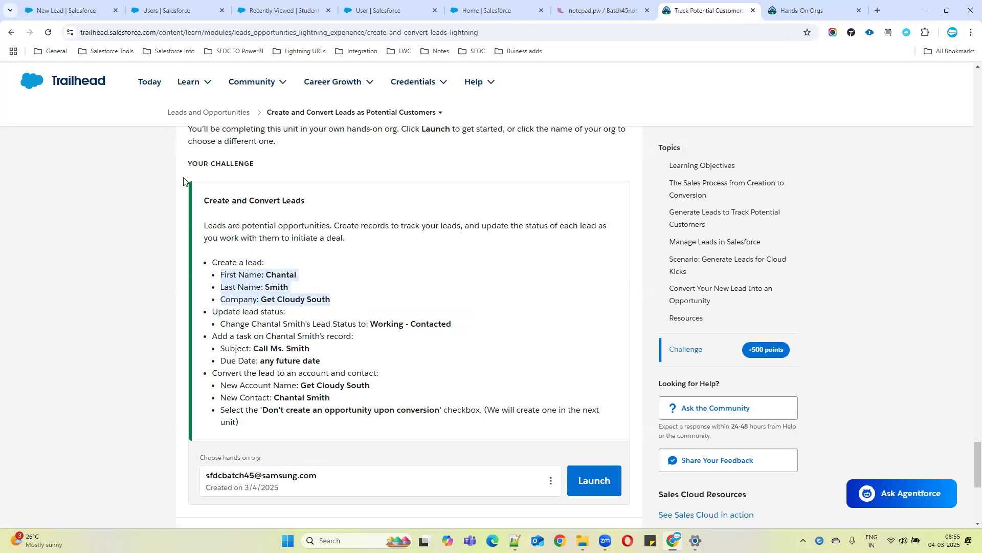
left_click(66, 10)
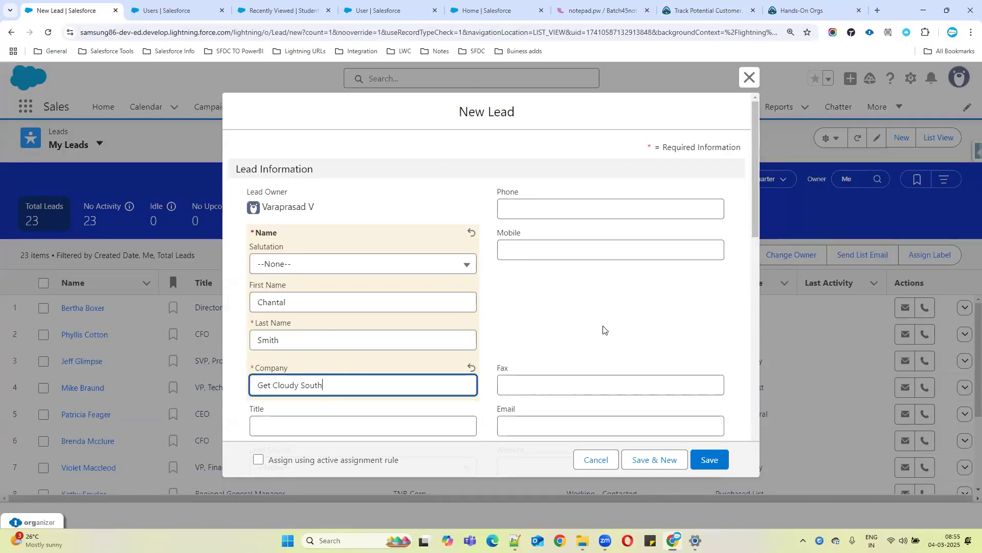
scroll(578, 324, "down", 2)
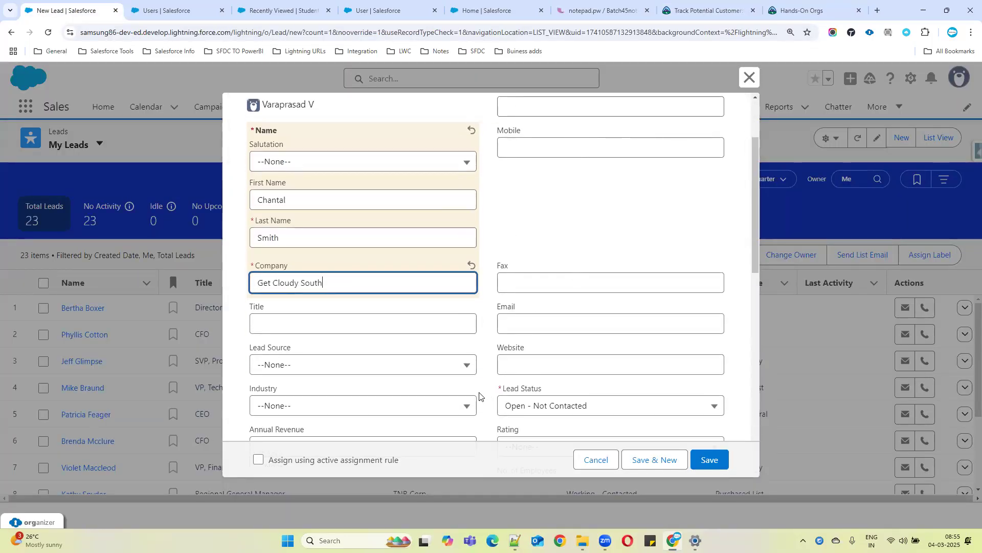
scroll(562, 327, "down", 3)
left_click_drag(505, 236, 592, 240)
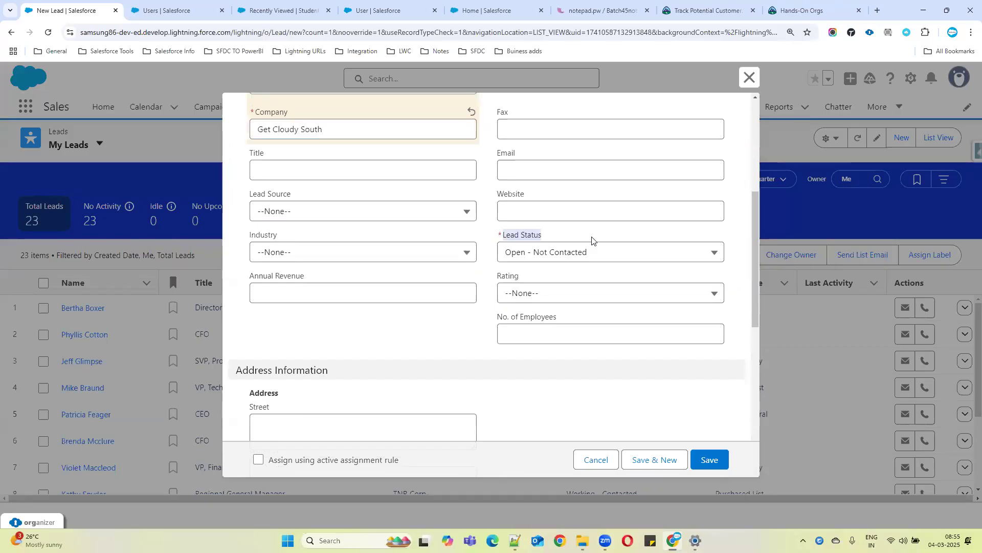
left_click(709, 460)
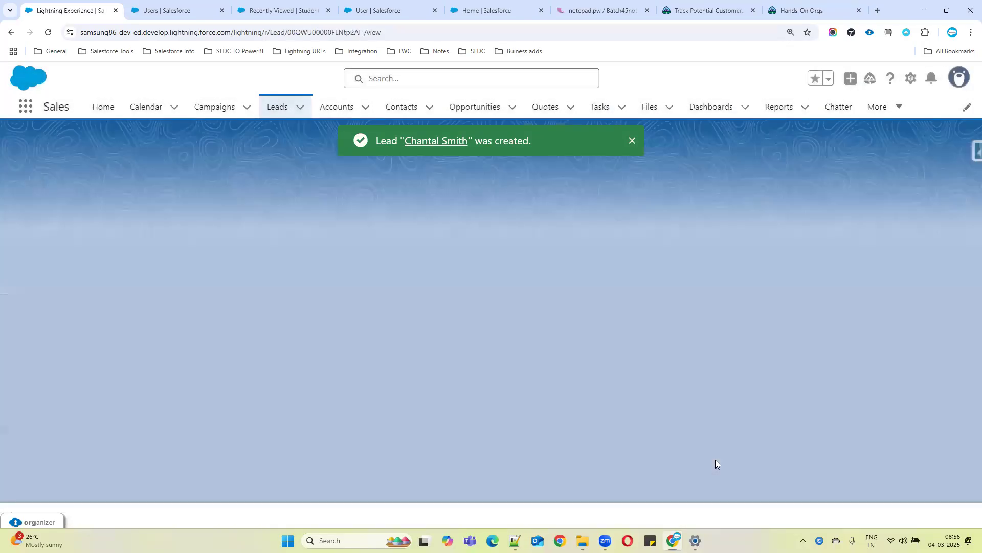
Review the challenge's lead status update requirement
left_click(686, 10)
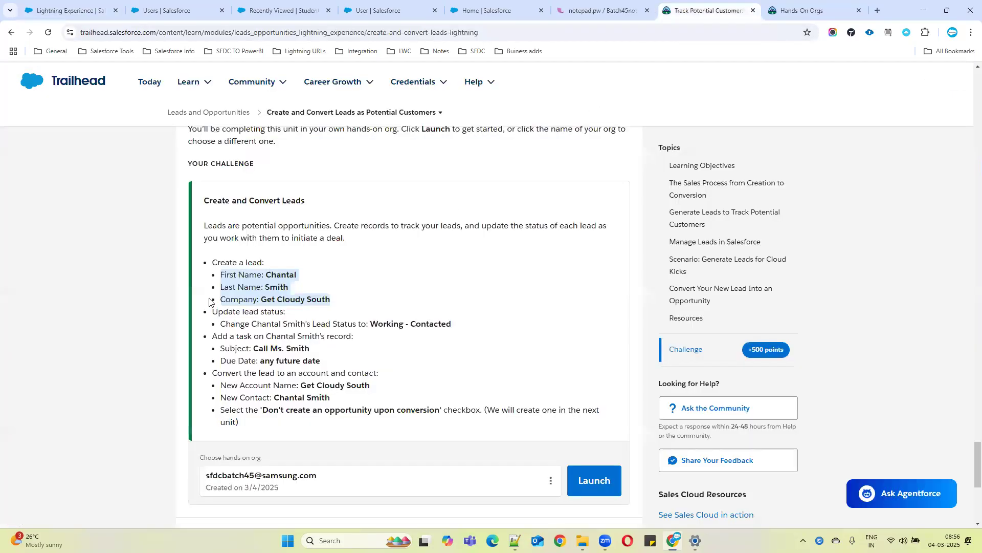
left_click_drag(213, 264, 333, 304)
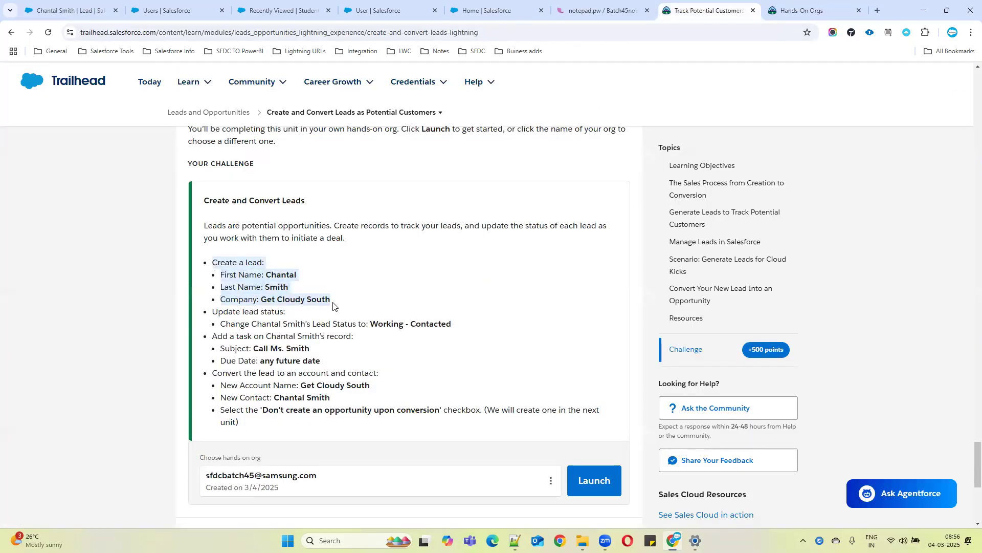
left_click(215, 315)
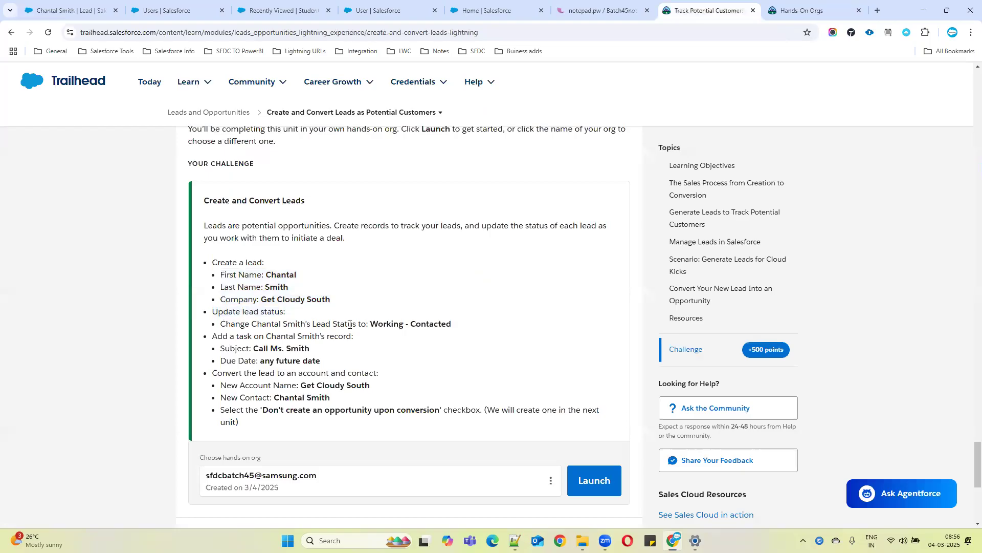
left_click_drag(372, 324, 461, 329)
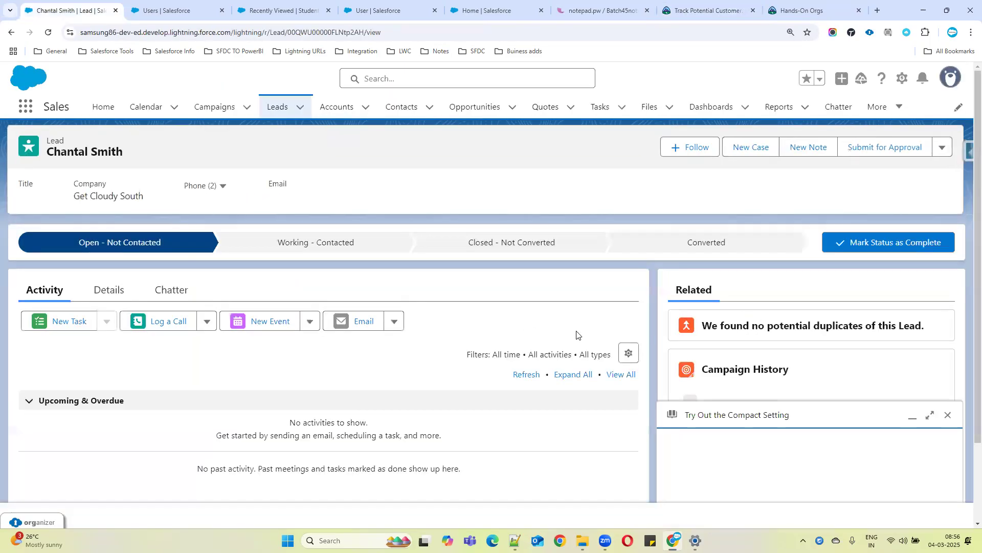
left_click(72, 10)
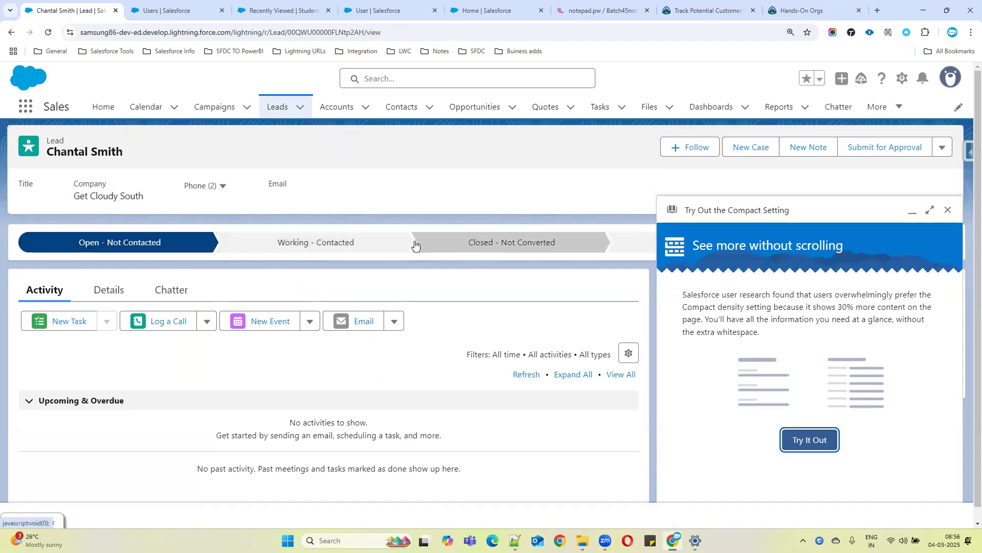
left_click(948, 211)
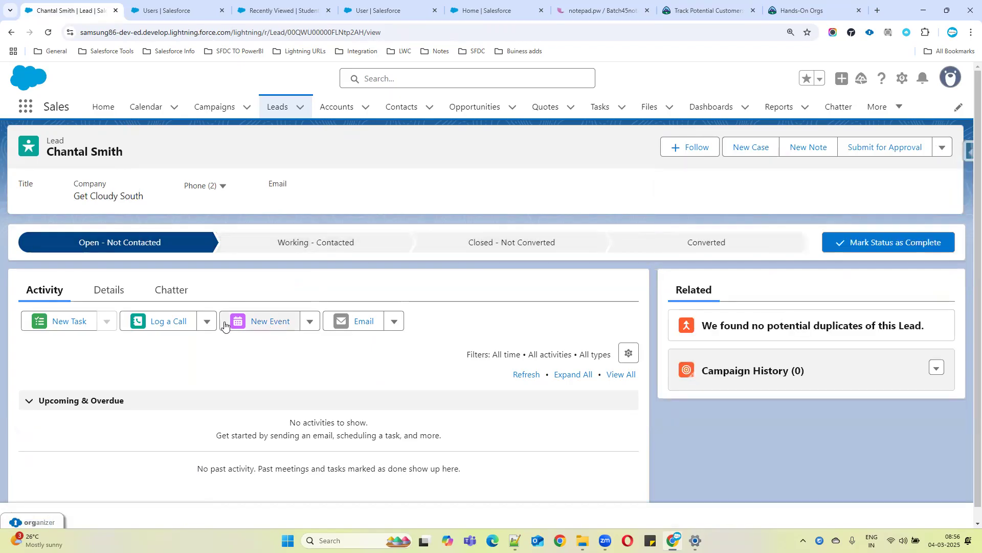
left_click(320, 245)
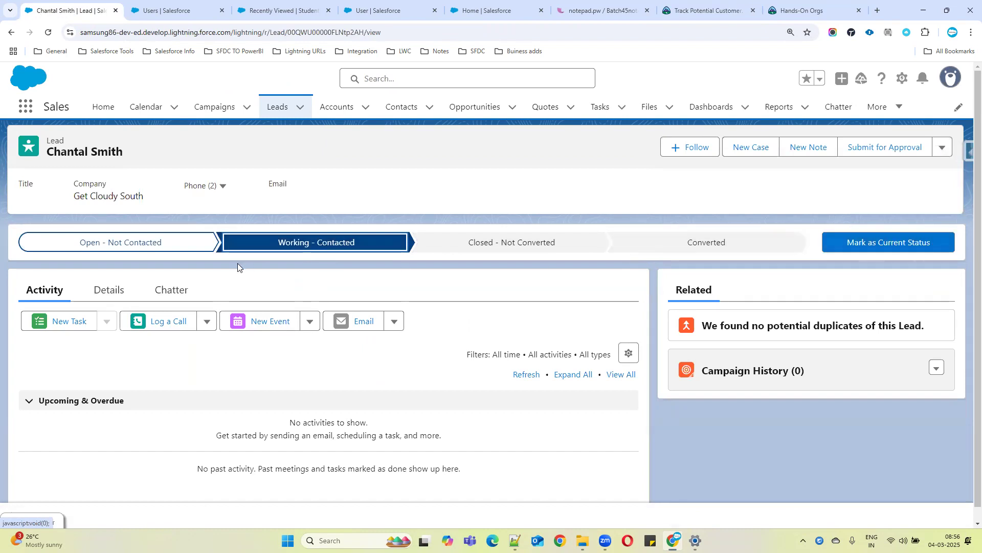
left_click(109, 290)
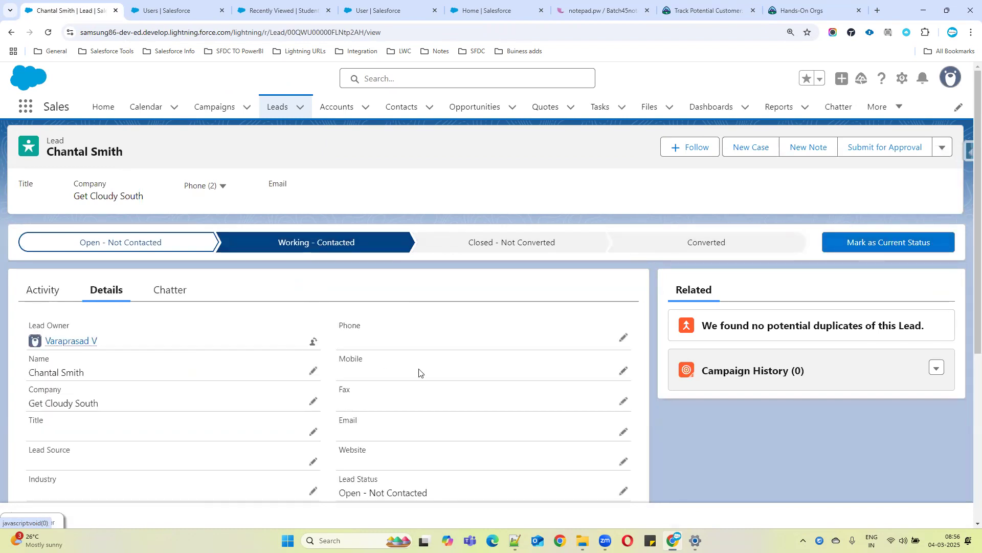
scroll(480, 397, "down", 2)
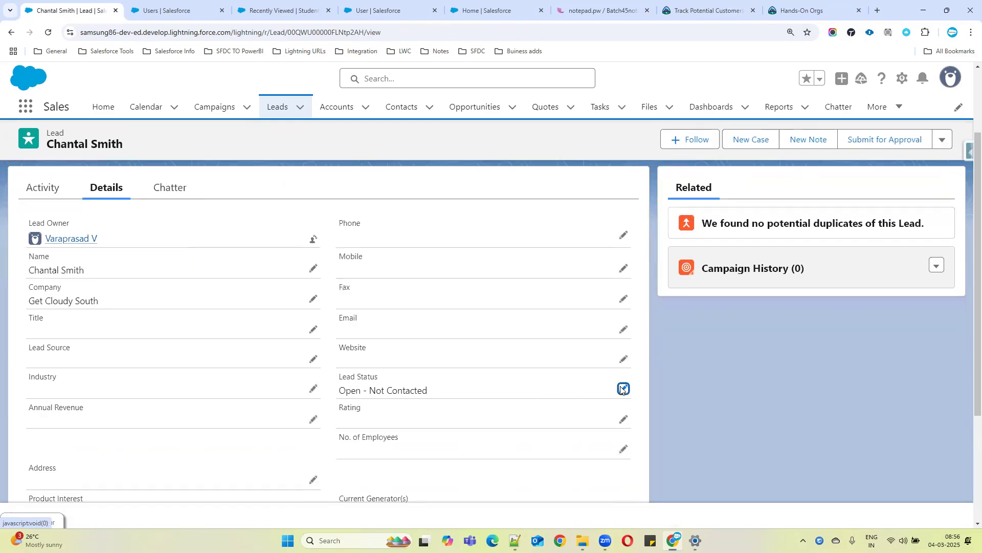
left_click(622, 388)
left_click(527, 401)
left_click(417, 469)
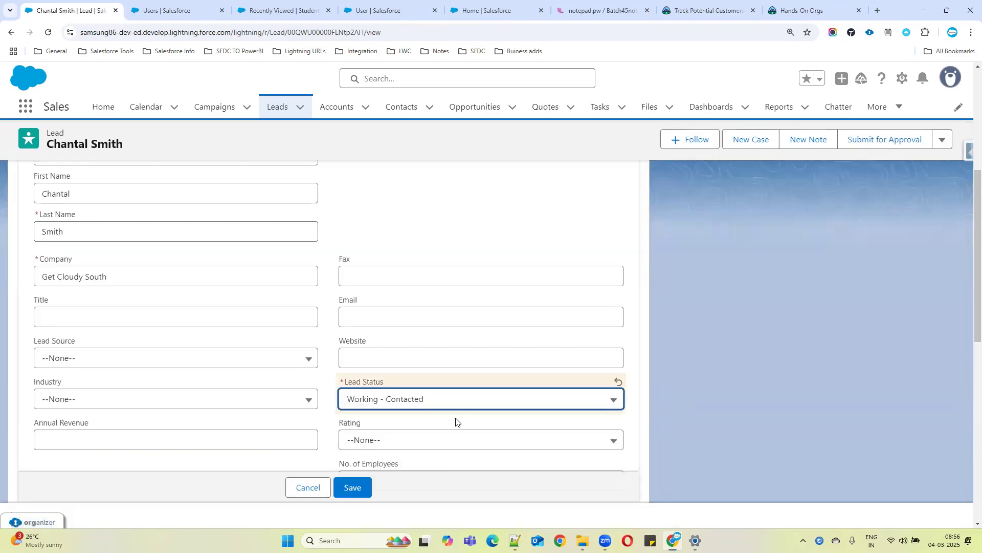
left_click(362, 485)
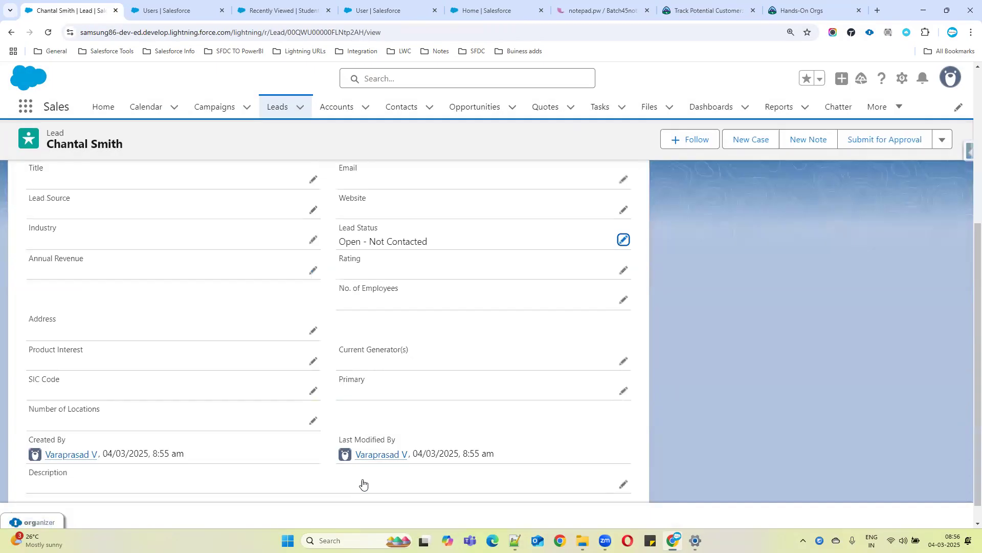
scroll(340, 336, "up", 3)
left_click_drag(338, 379, 433, 400)
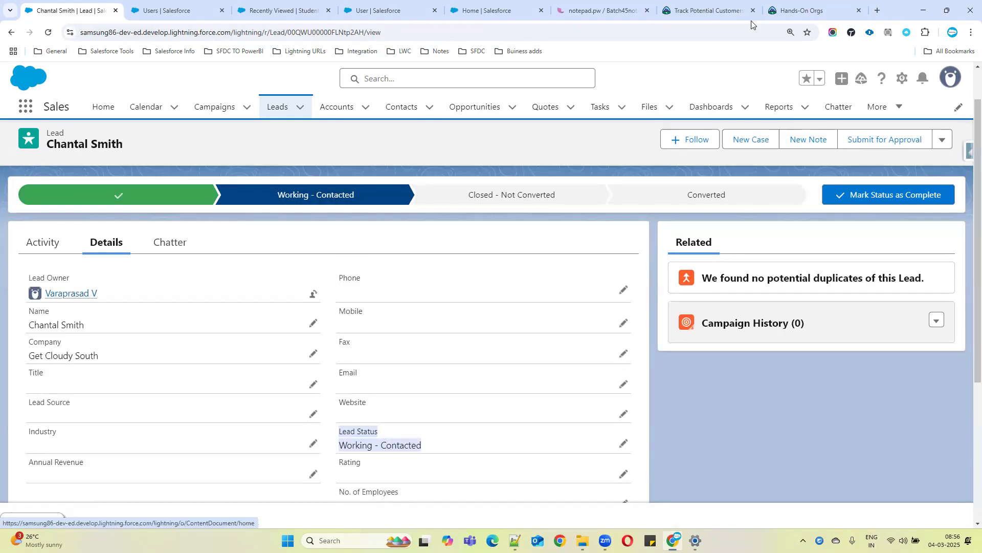
left_click(704, 11)
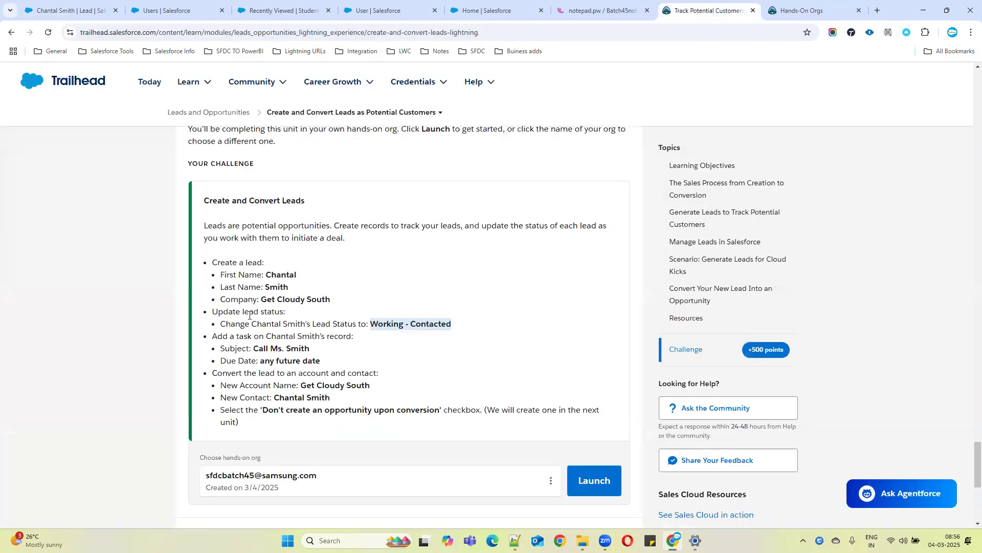
left_click_drag(211, 311, 469, 325)
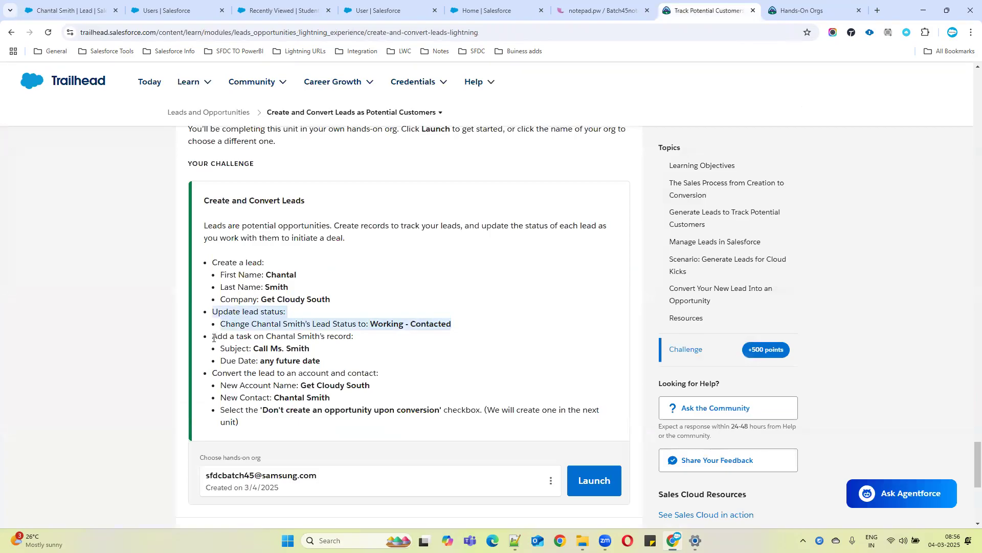
left_click_drag(213, 338, 357, 357)
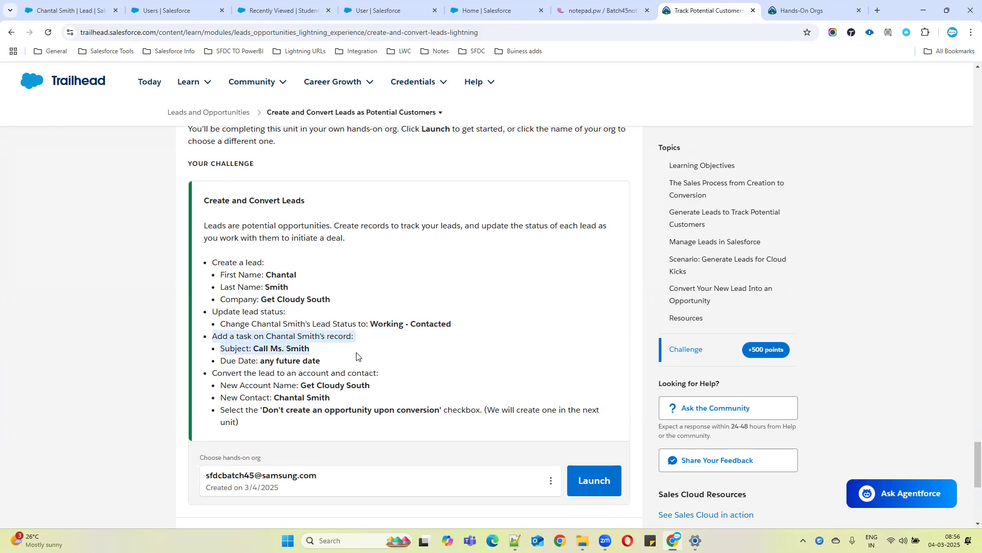
left_click(256, 349)
left_click_drag(295, 350, 318, 353)
key("ctrl+c")
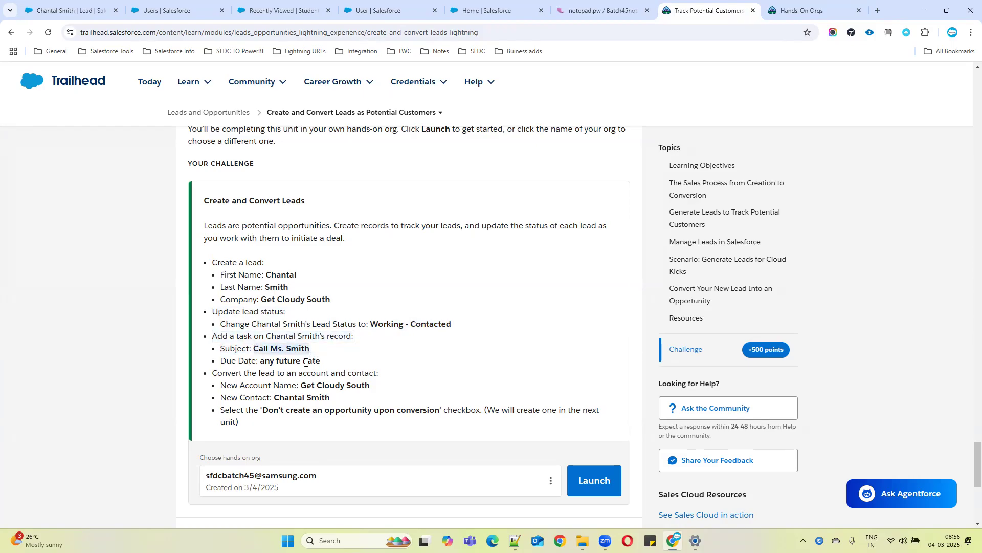
Open a new task form from the lead's Activity section
left_click(71, 15)
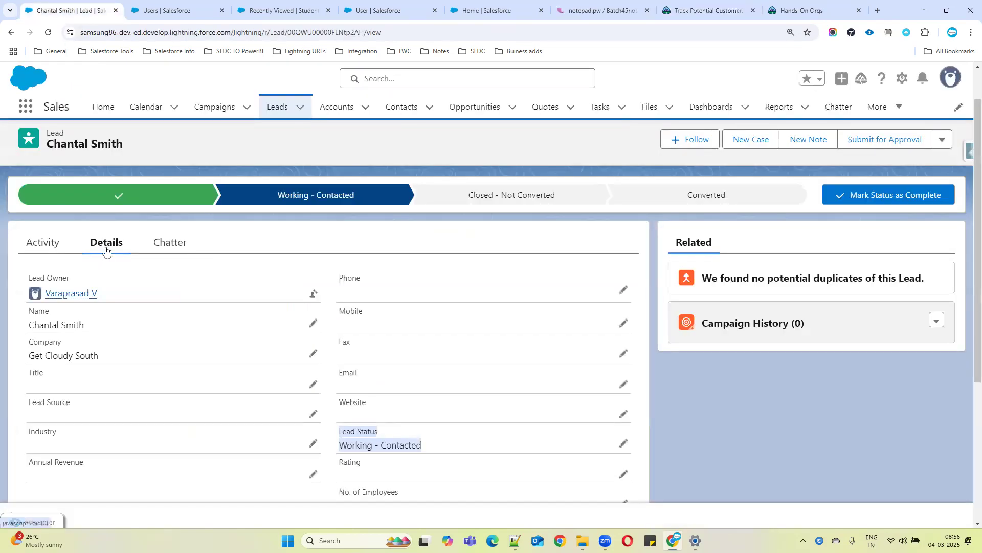
left_click(41, 249)
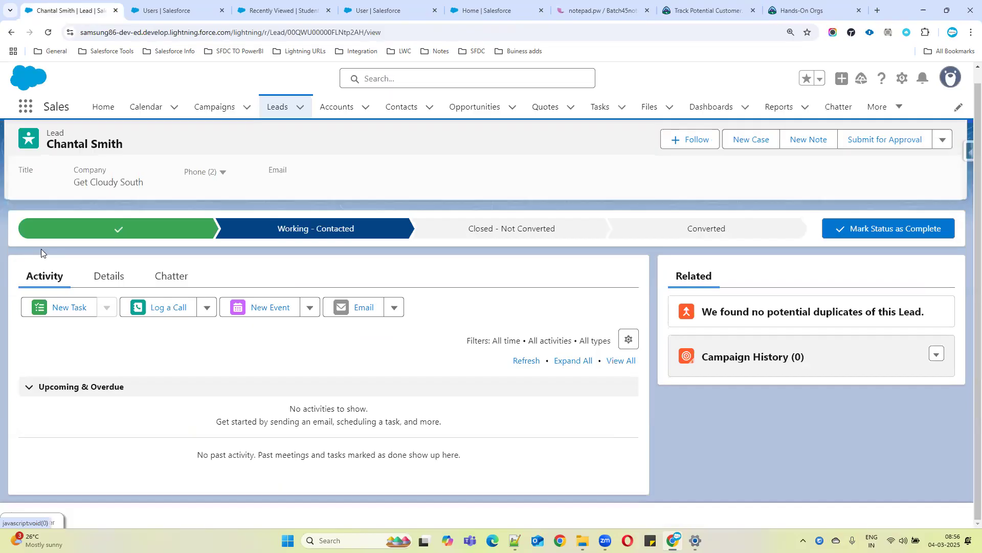
left_click(63, 308)
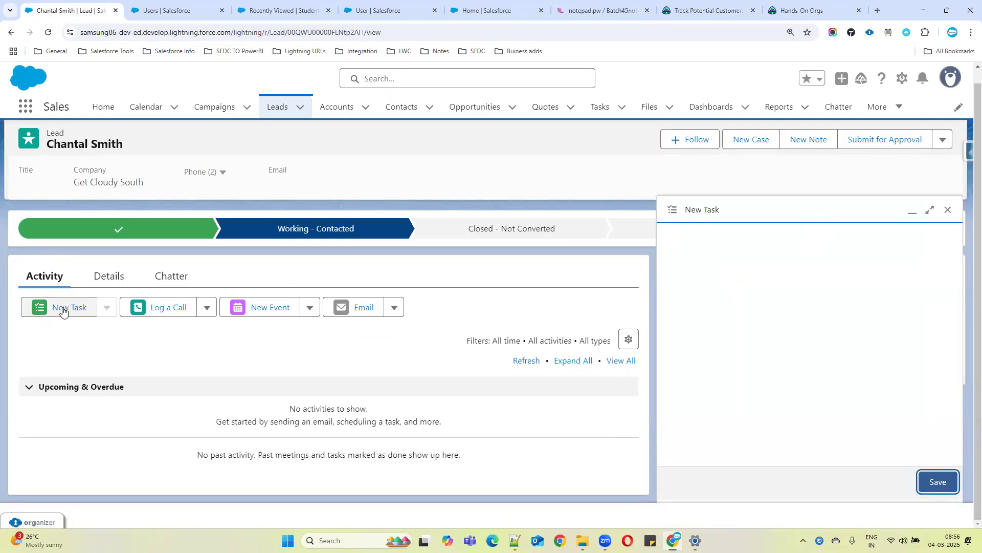
Create a task on the lead with subject Call Ms. Smith and a due date of 6 March 2025, and save it
left_click(681, 259)
key("ctrl+v")
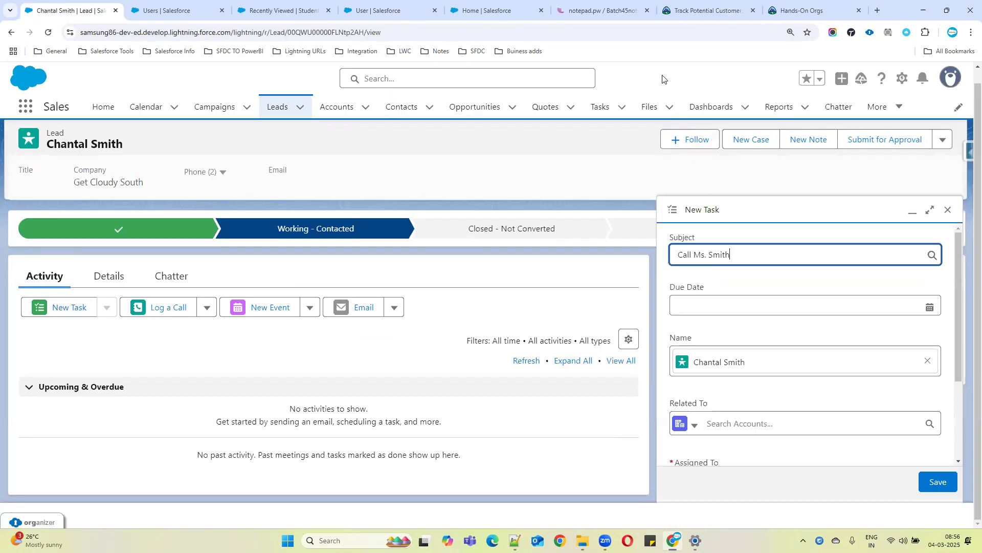
left_click(756, 6)
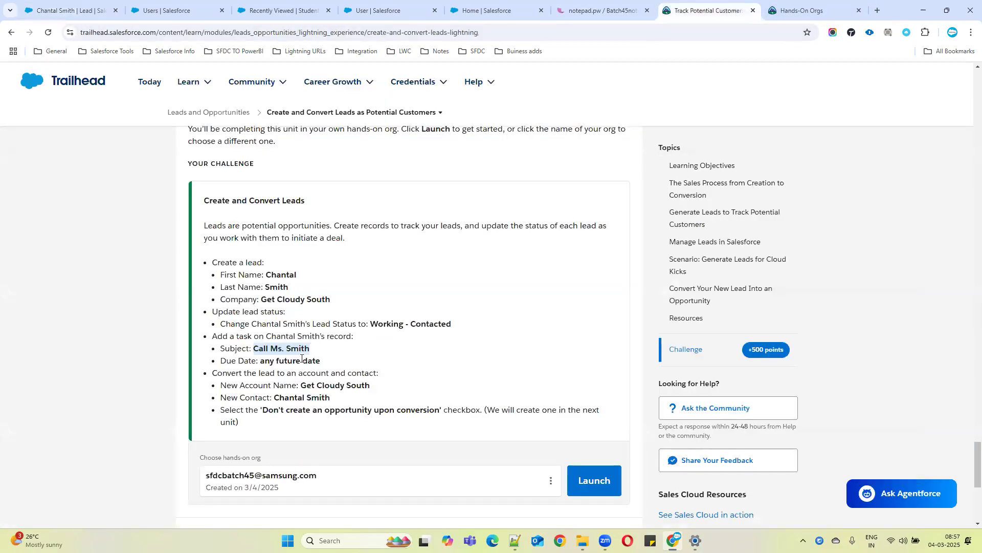
left_click(31, 7)
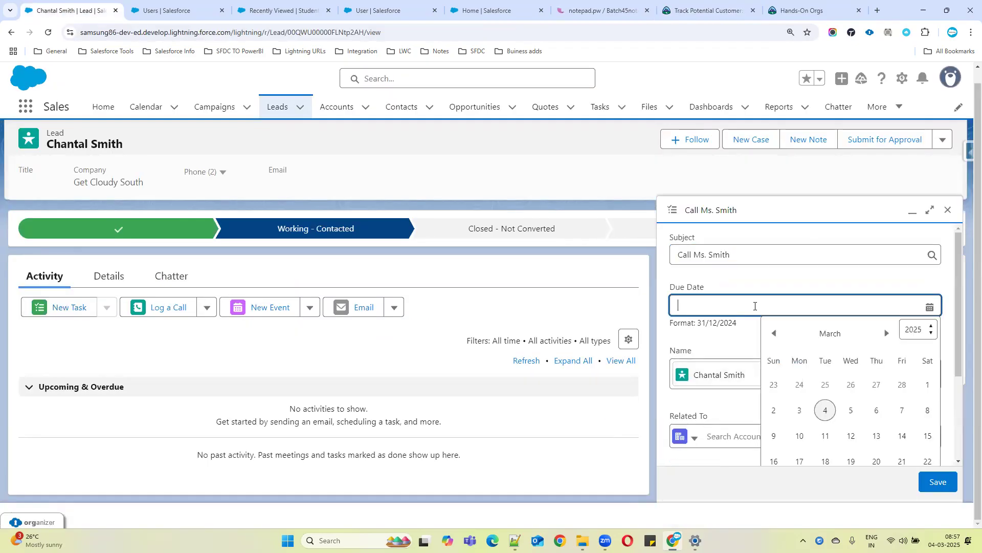
left_click(876, 410)
left_click(708, 10)
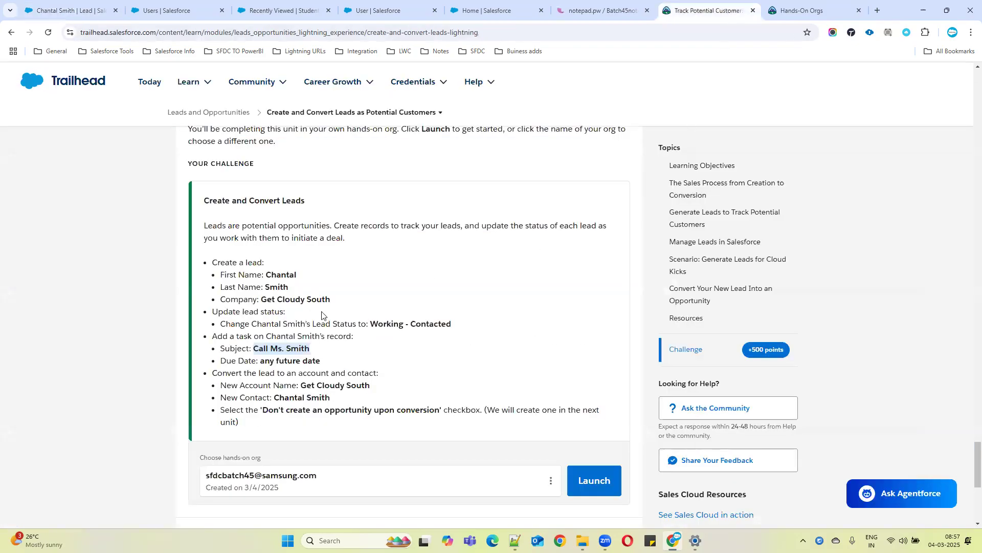
left_click_drag(217, 336, 373, 360)
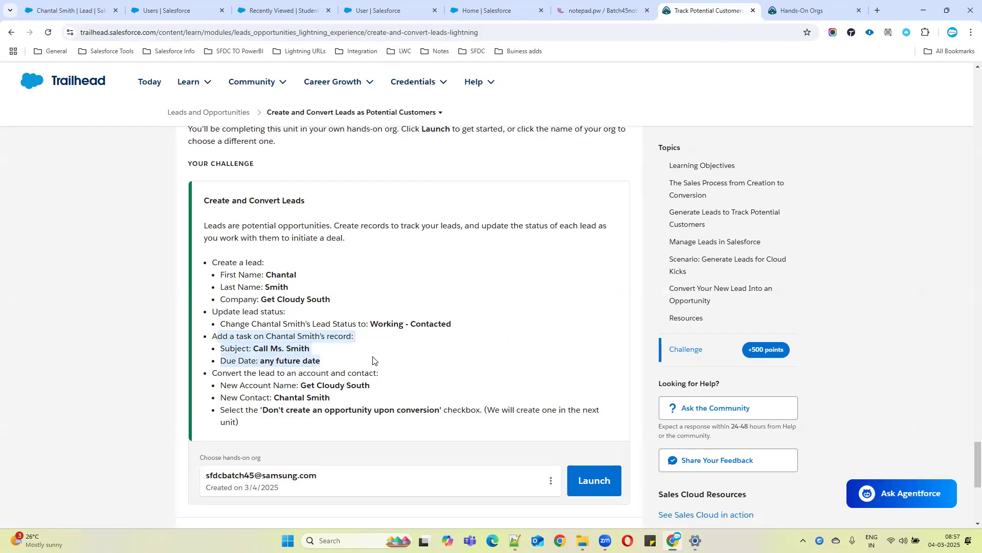
left_click(64, 8)
left_click(943, 481)
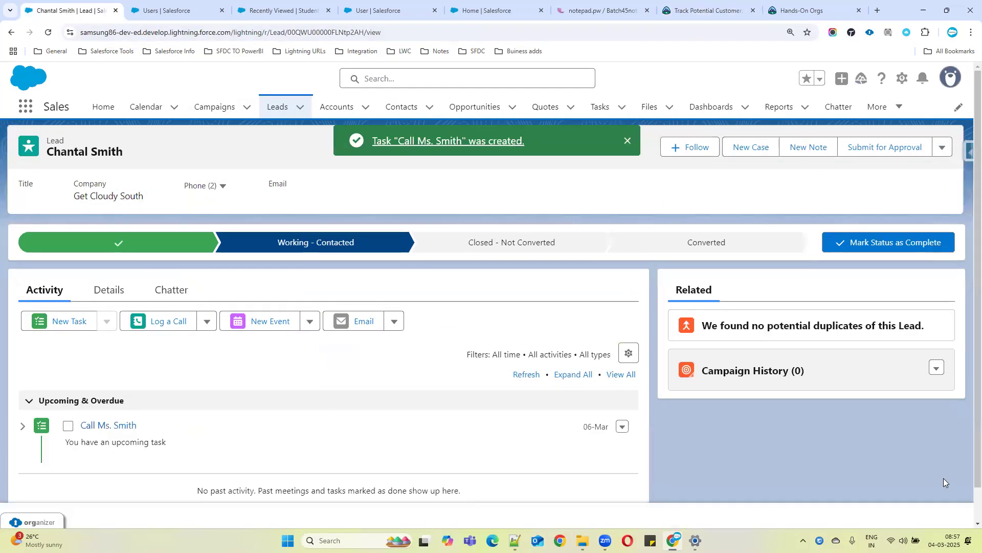
Review the challenge's lead conversion requirements
left_click(709, 11)
scroll(283, 343, "down", 2)
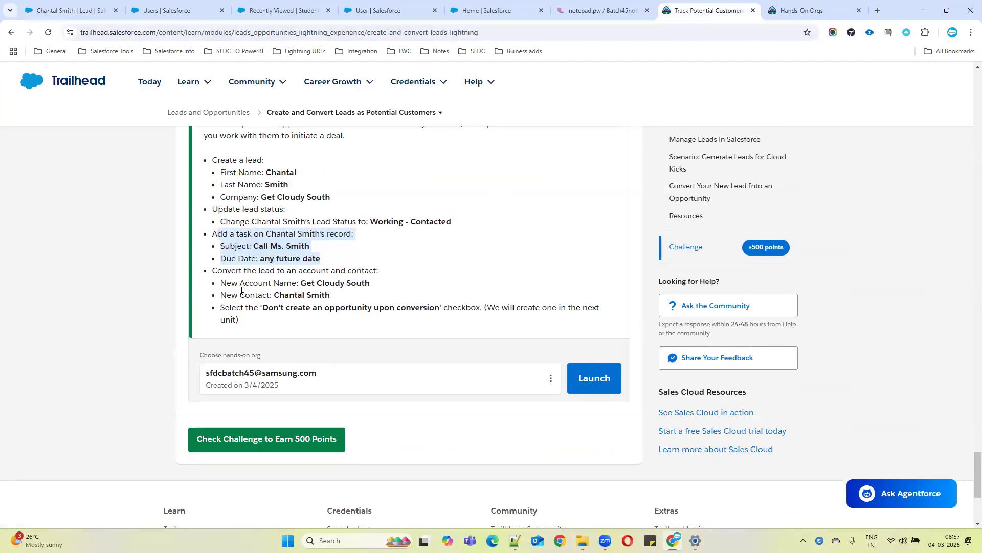
left_click_drag(223, 271, 404, 286)
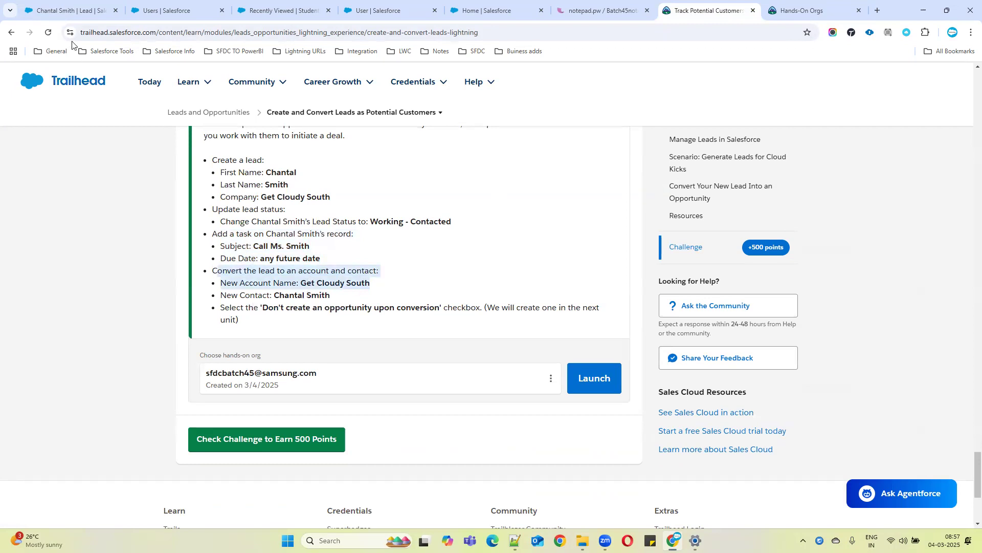
key("ctrl+1")
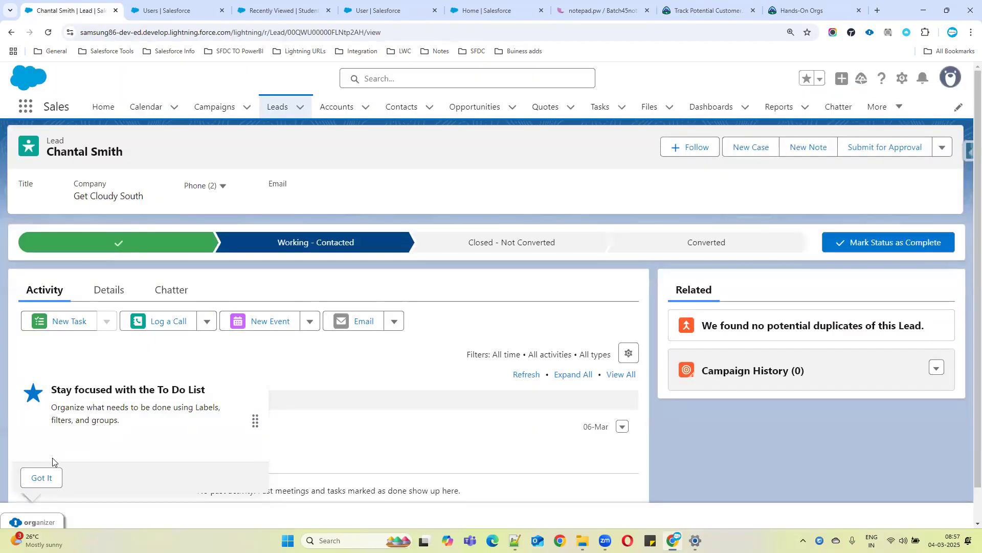
Convert the lead to account Get Cloudy South and contact Chantal Smith with Don't create an opportunity upon conversion selected, then go to Leads
left_click(42, 477)
left_click(949, 155)
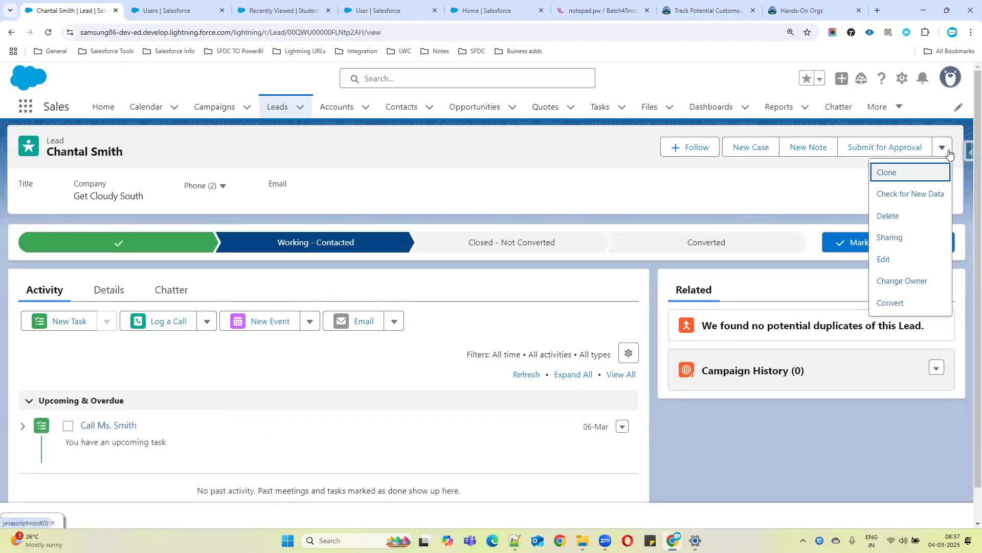
left_click(892, 303)
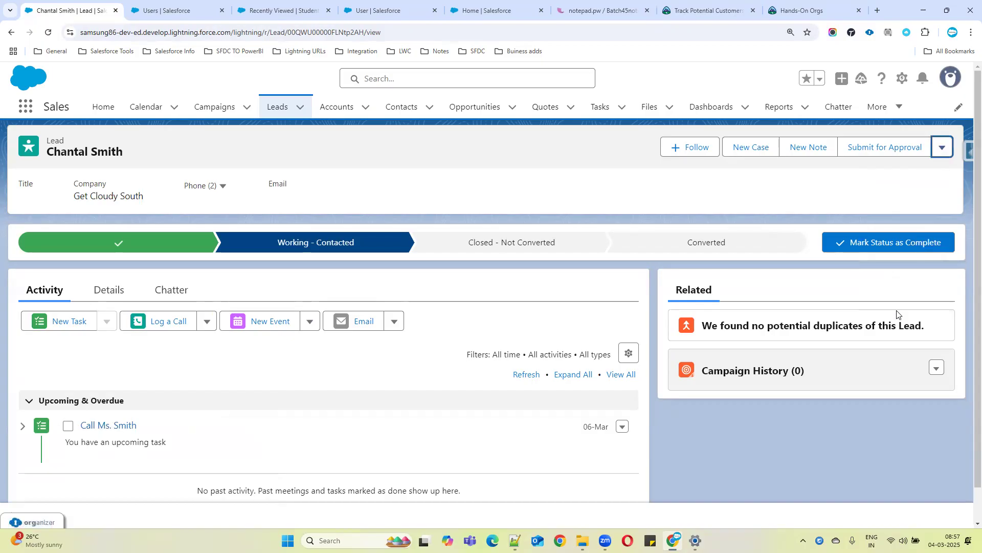
scroll(372, 254, "down", 1)
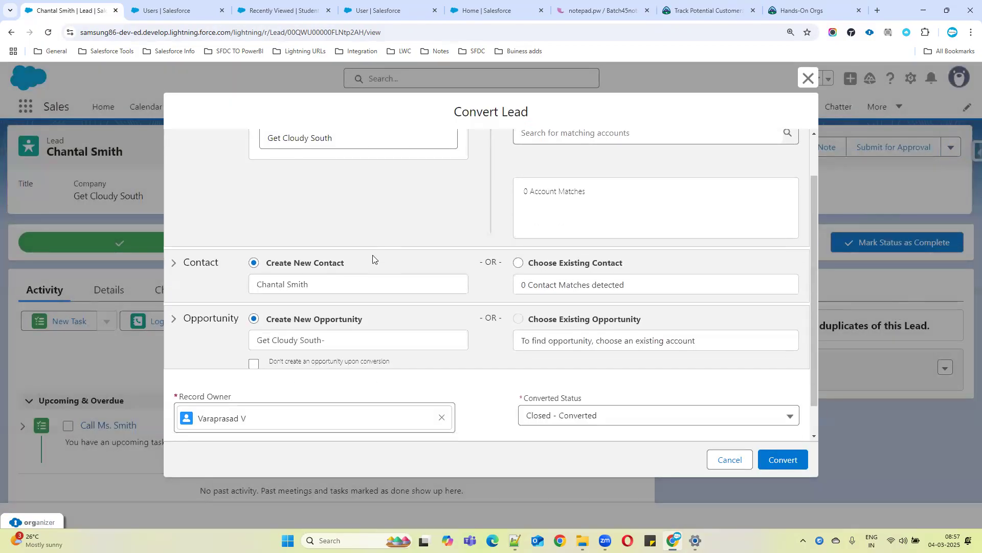
scroll(547, 328, "down", 1)
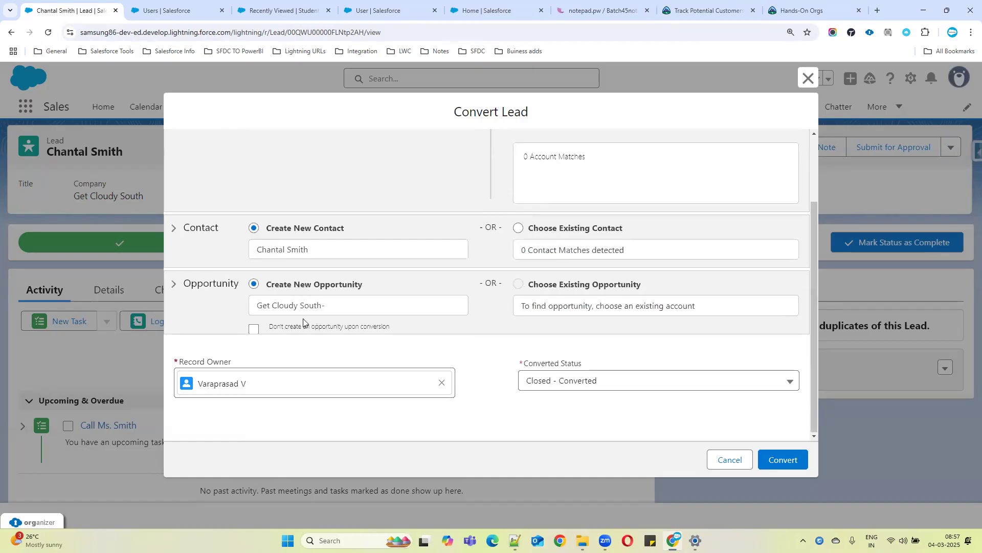
left_click(252, 329)
scroll(434, 285, "up", 3)
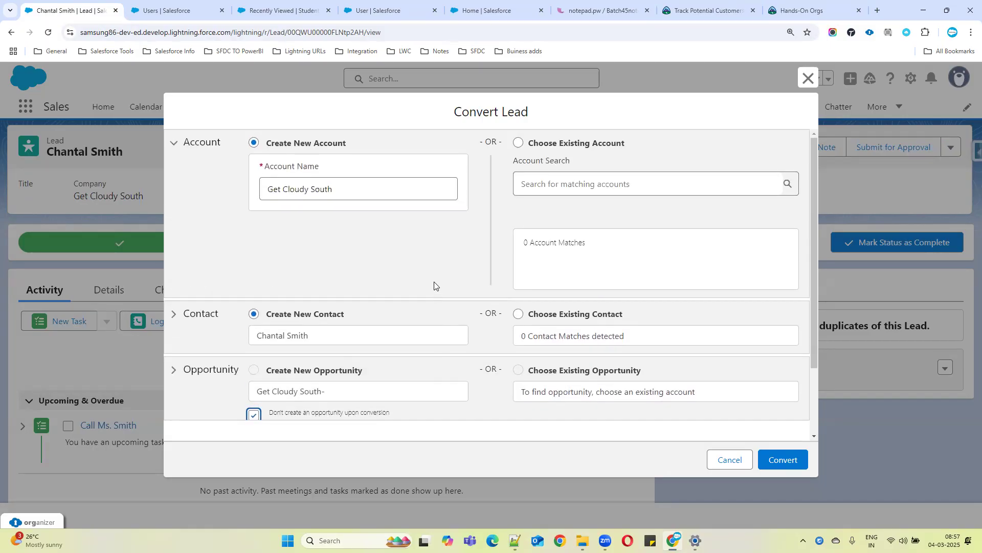
scroll(568, 265, "down", 3)
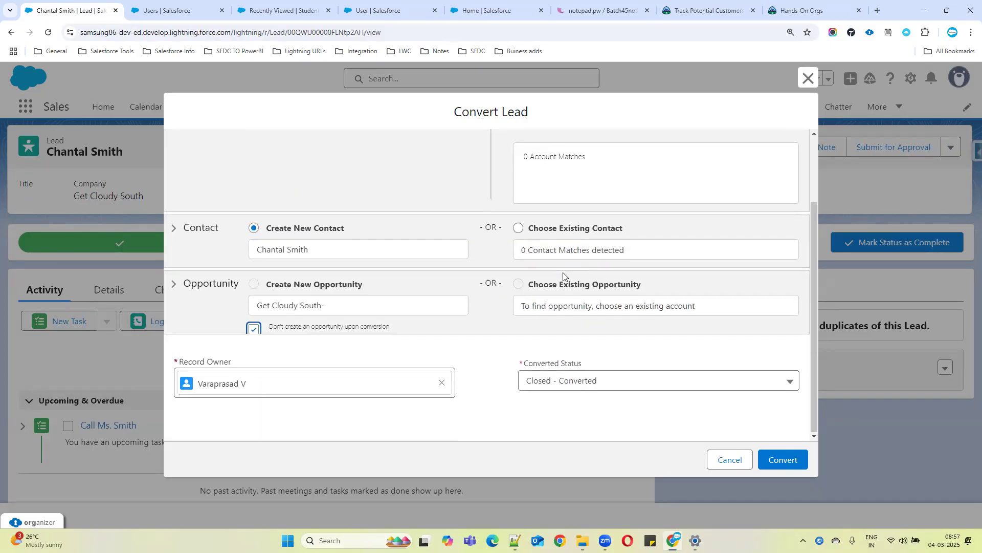
scroll(394, 283, "up", 3)
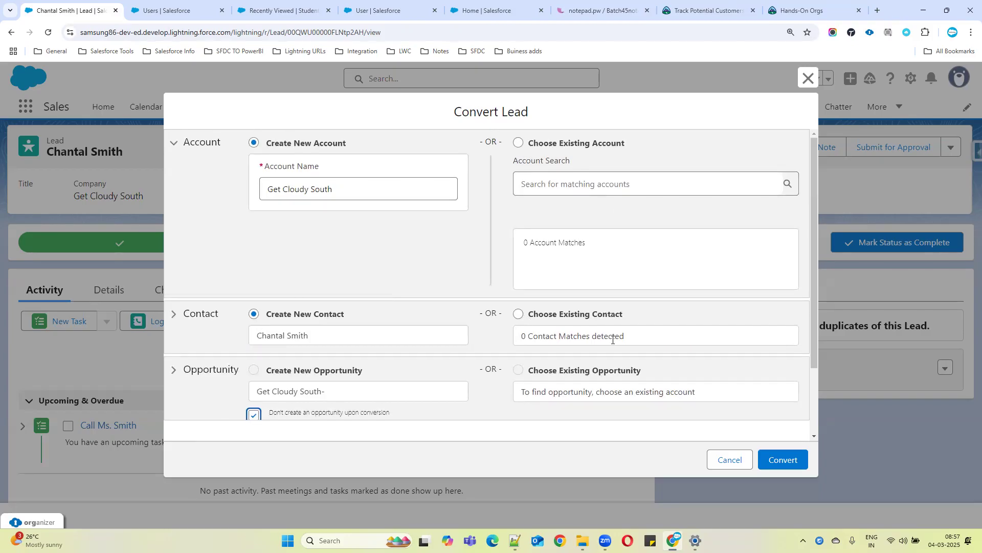
scroll(532, 369, "down", 2)
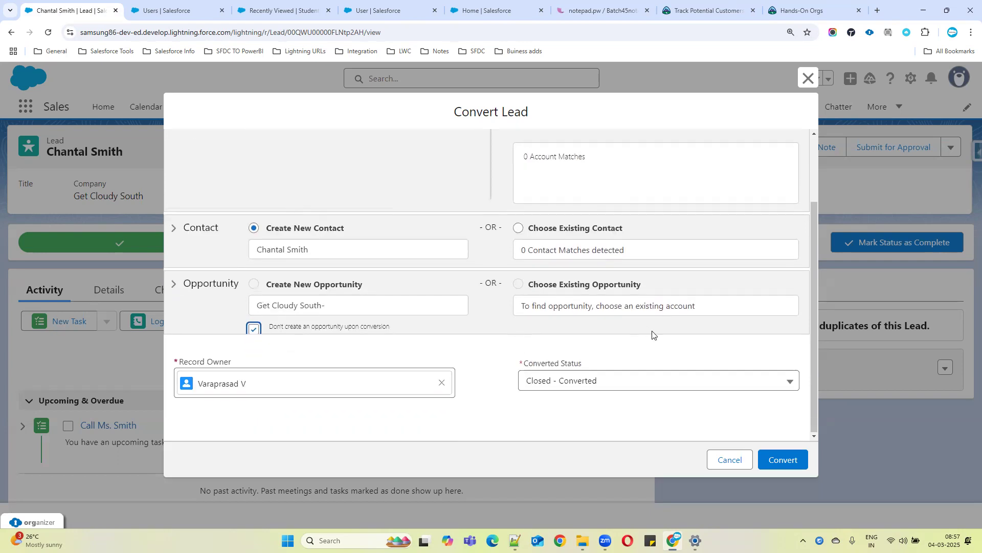
left_click(790, 460)
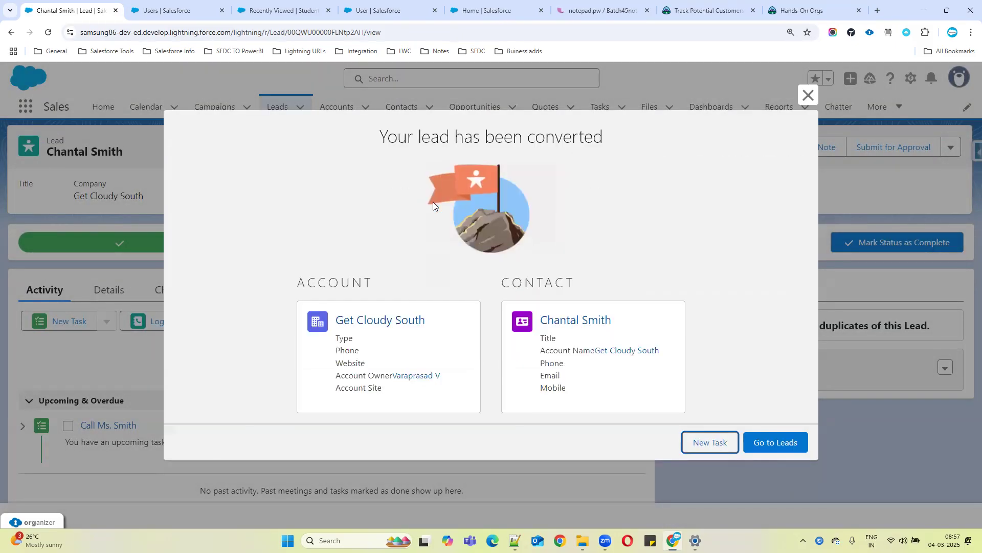
left_click_drag(387, 134, 639, 136)
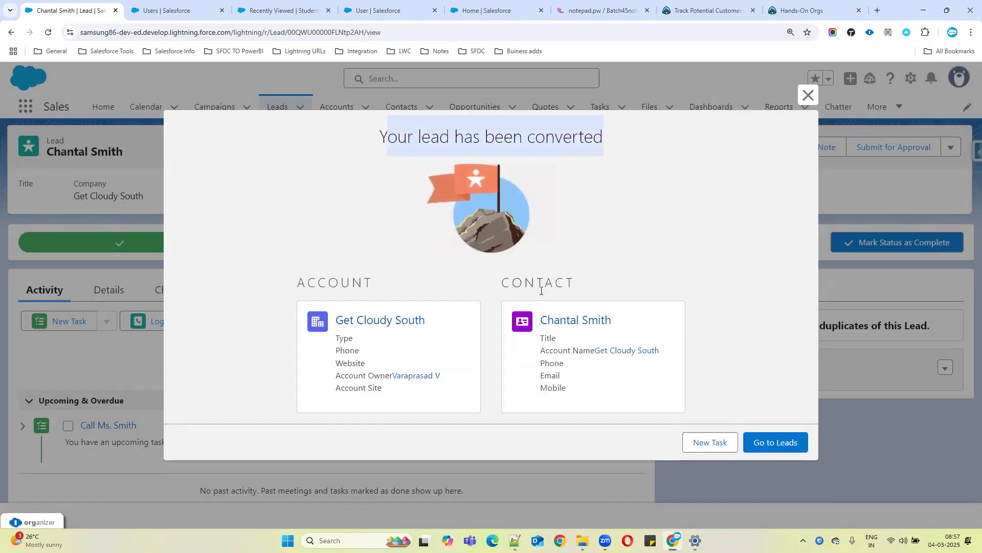
left_click(788, 452)
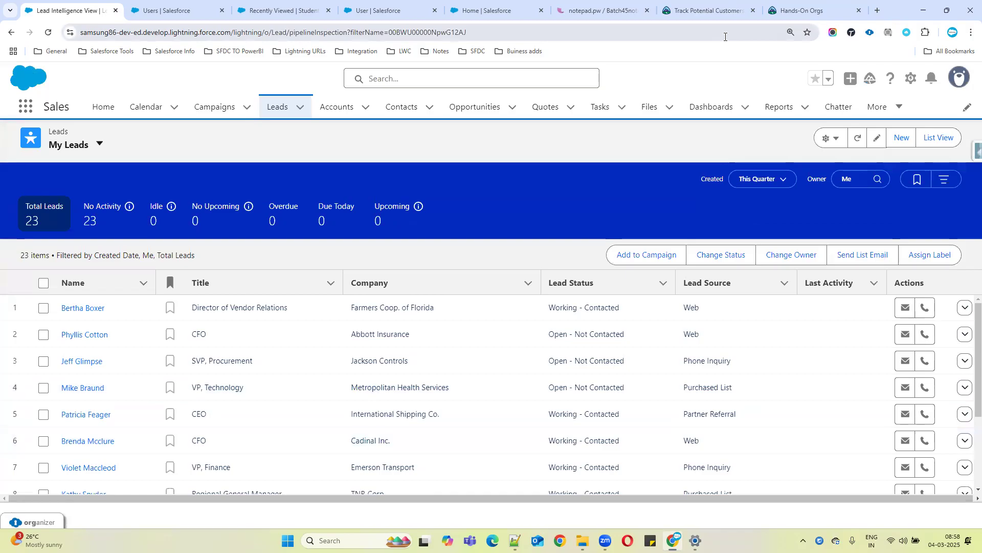
Review the full challenge requirements on the Trailhead unit page
left_click(701, 11)
left_click_drag(204, 135, 470, 306)
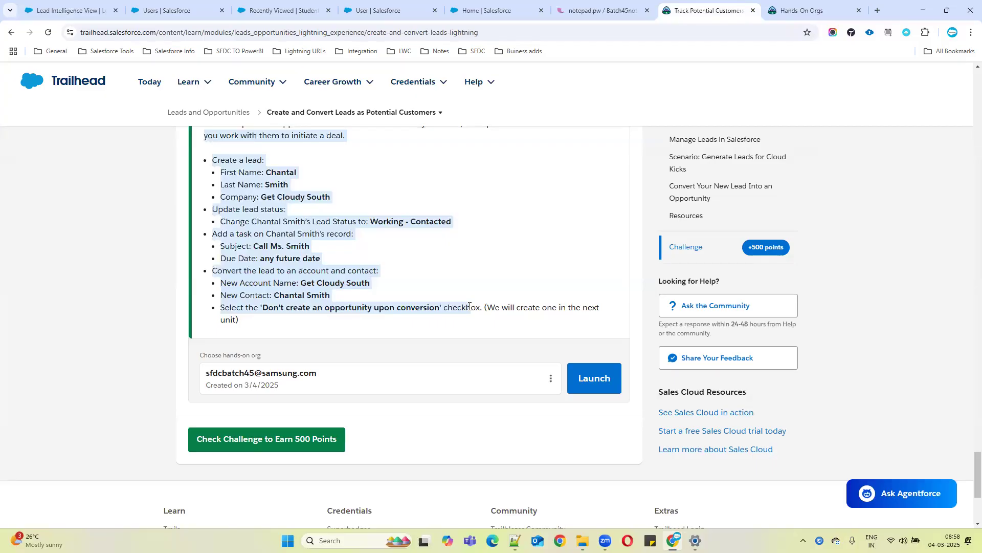
scroll(232, 266, "up", 2)
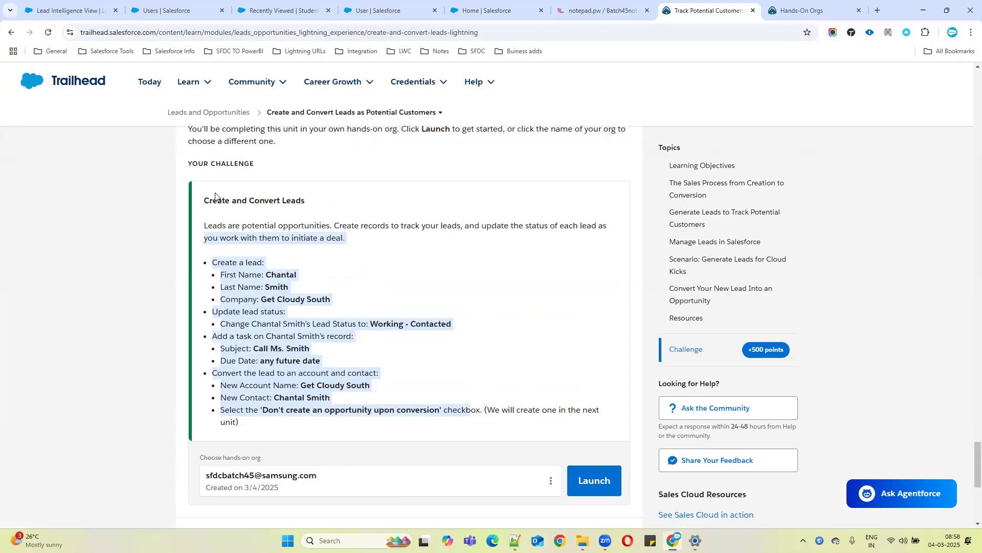
left_click_drag(204, 201, 450, 414)
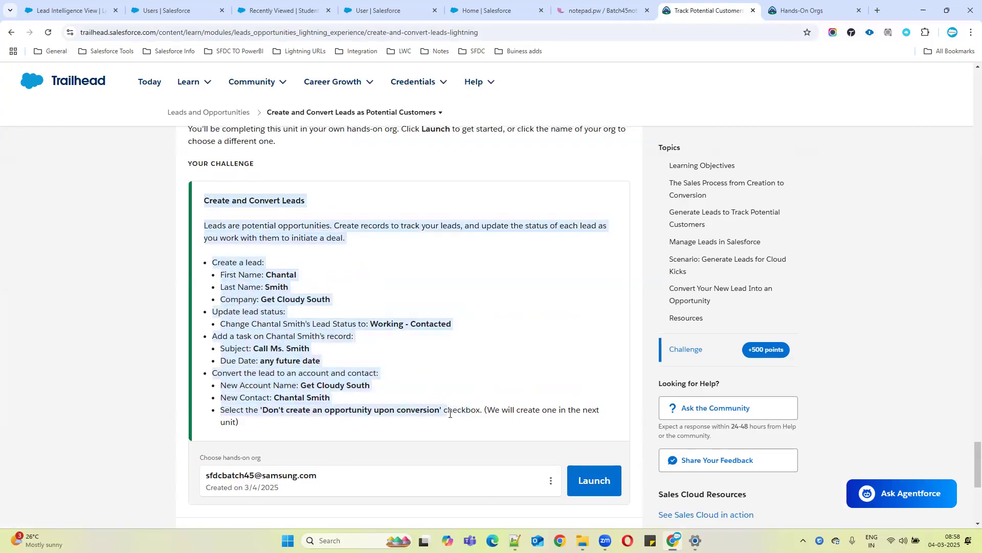
scroll(414, 343, "down", 2)
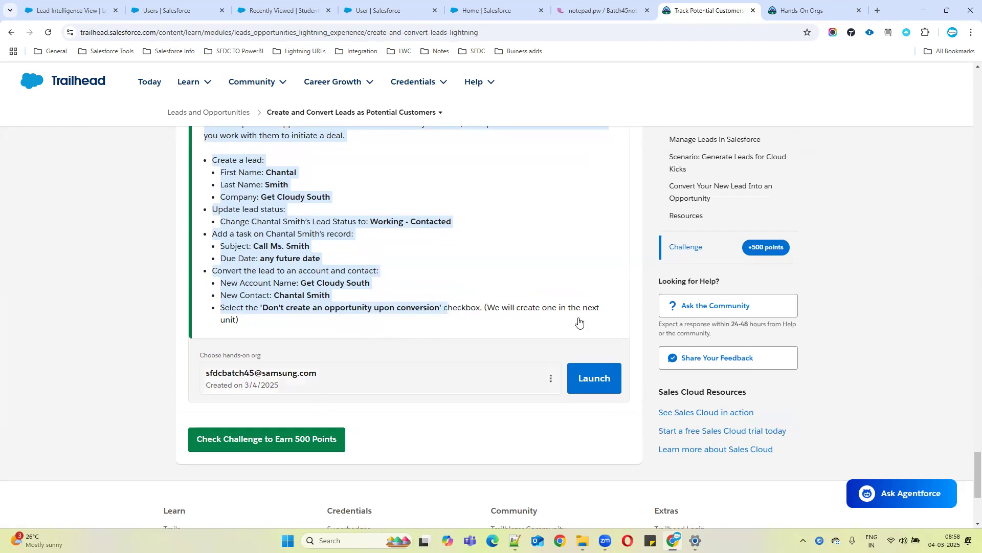
Examine the connected Developer Edition org's details on the Hands-On Orgs page
left_click(791, 5)
left_click(948, 81)
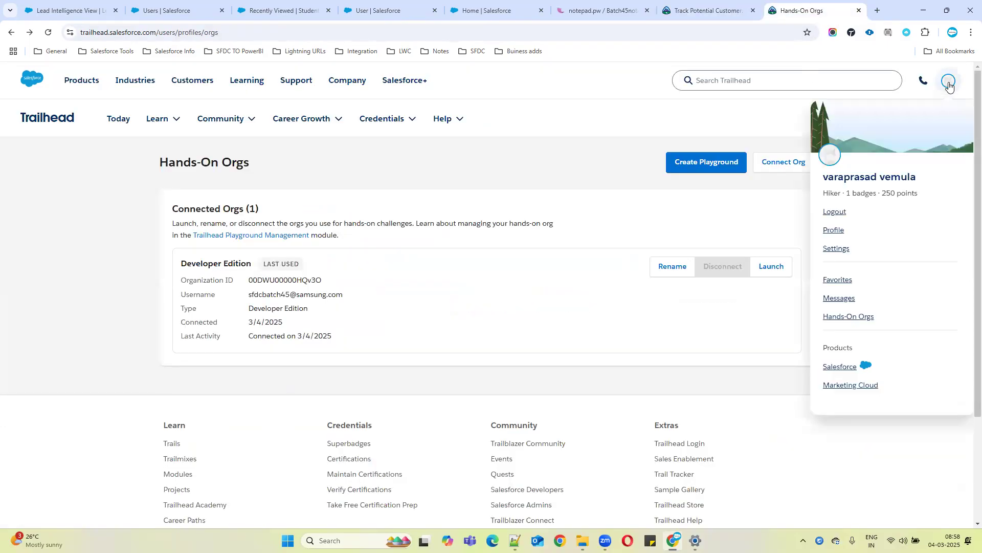
left_click_drag(170, 206, 398, 340)
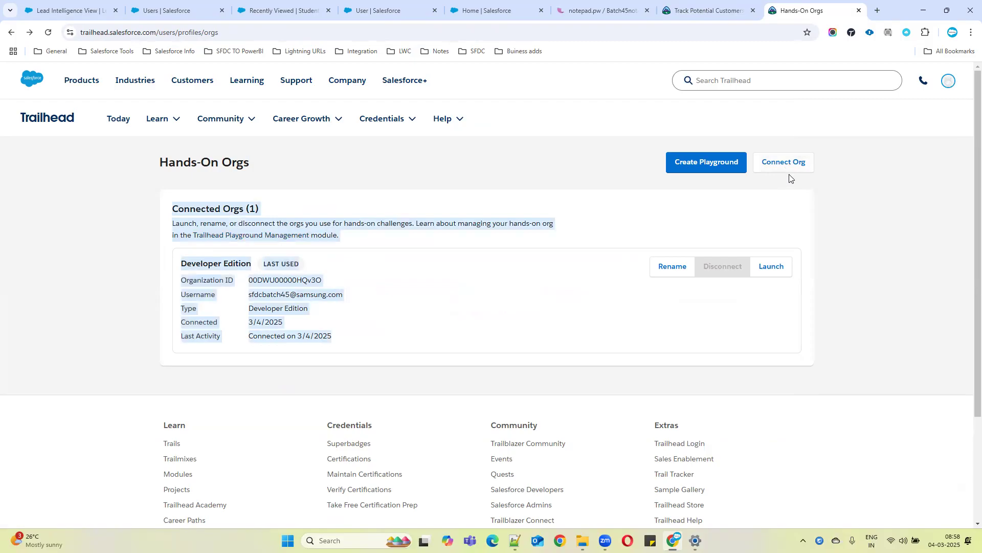
left_click(357, 292)
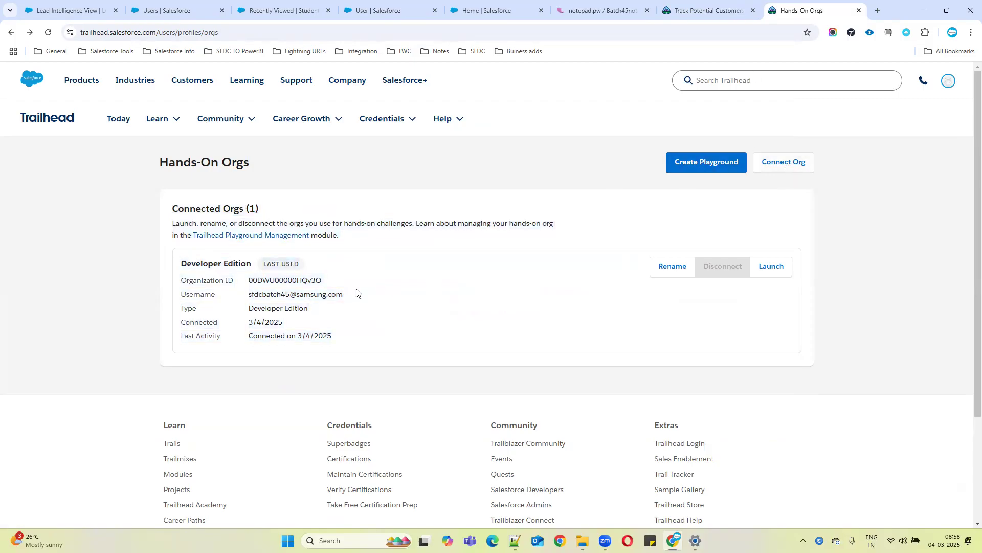
triple_click(285, 293)
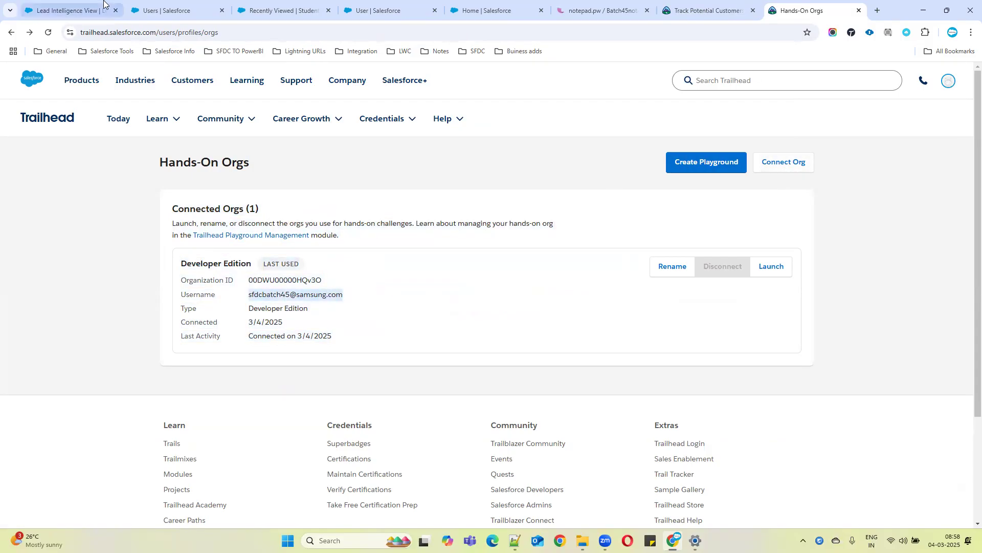
left_click(77, 10)
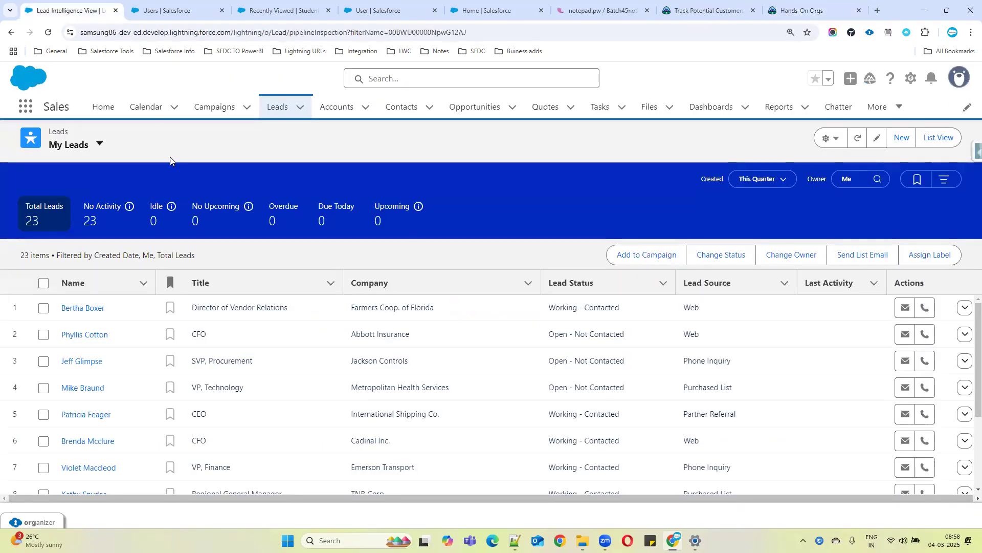
left_click(145, 11)
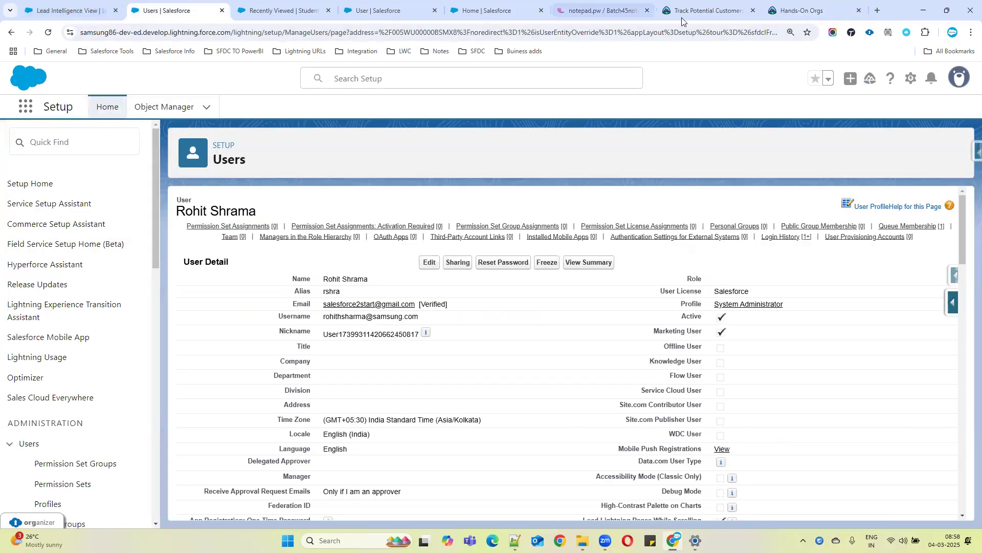
left_click(706, 10)
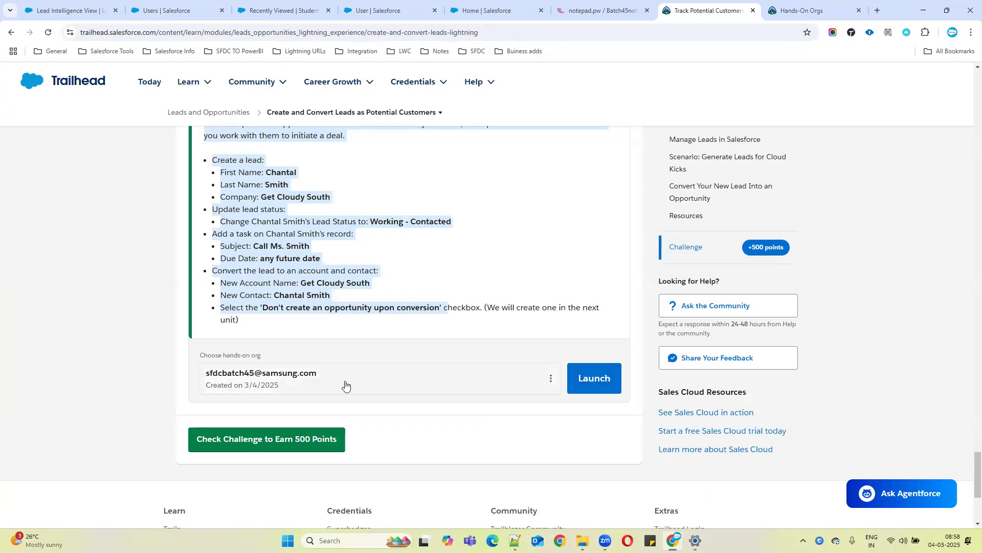
Confirm the Developer Edition org as the challenge's hands-on org and launch it
left_click(552, 377)
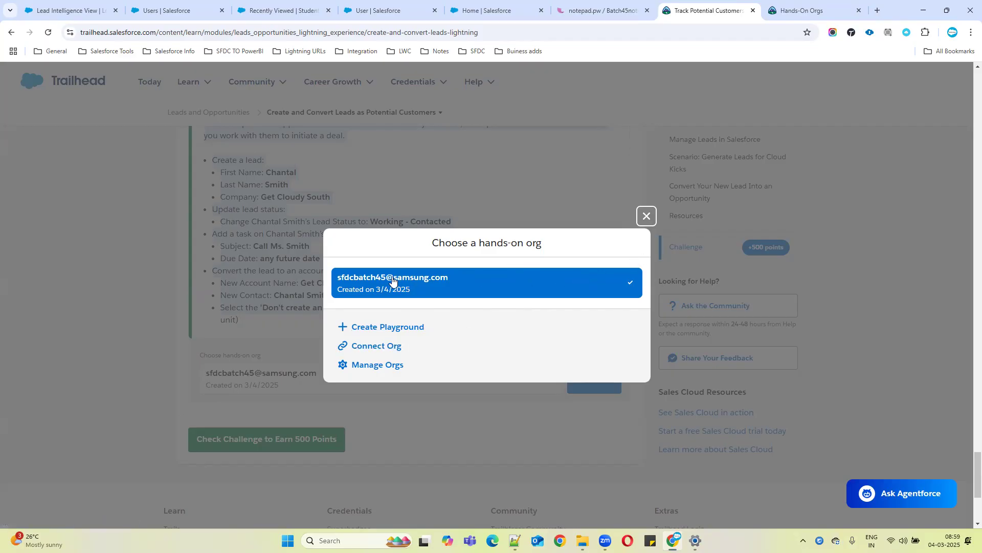
left_click(510, 286)
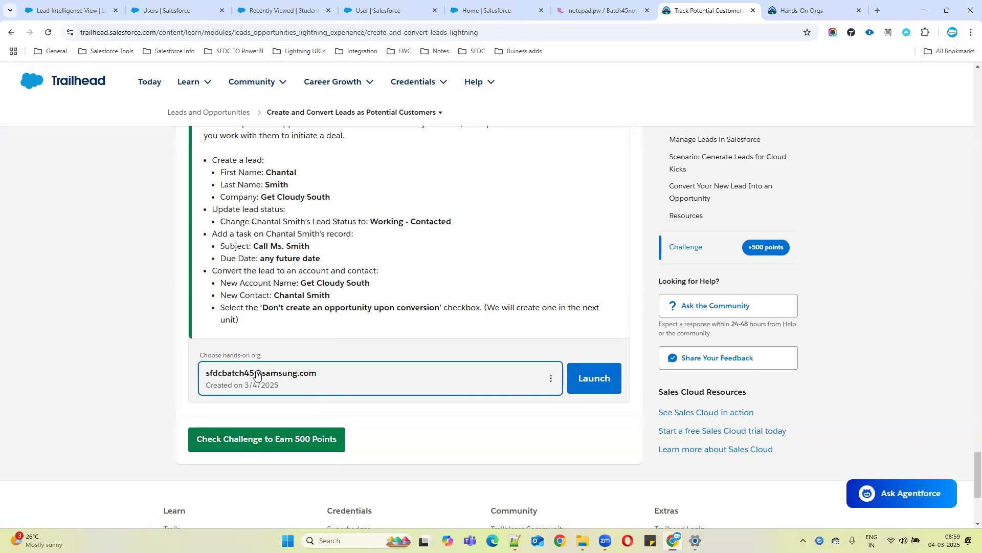
left_click(593, 379)
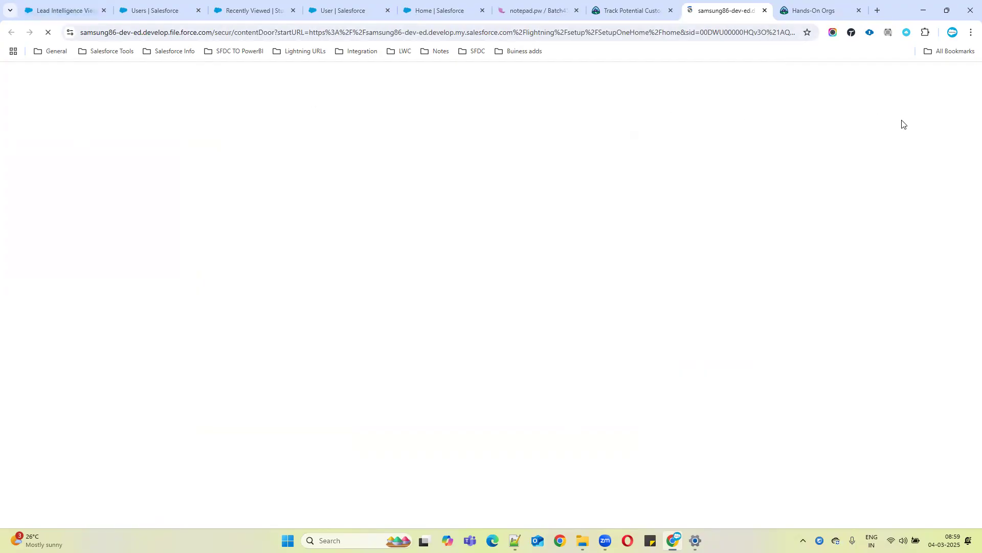
left_click(592, 4)
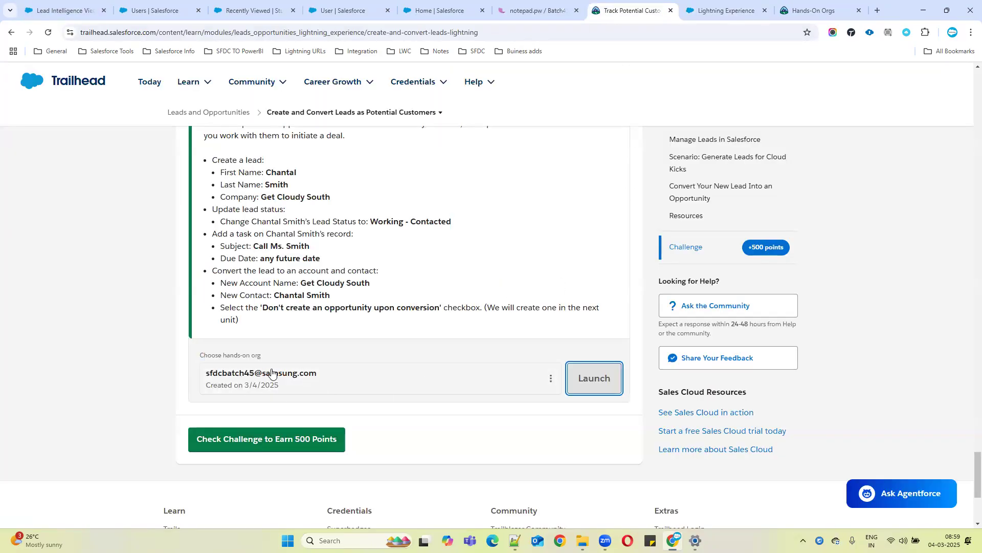
Check the Create and Convert Leads challenge to earn the 500 points
left_click(237, 439)
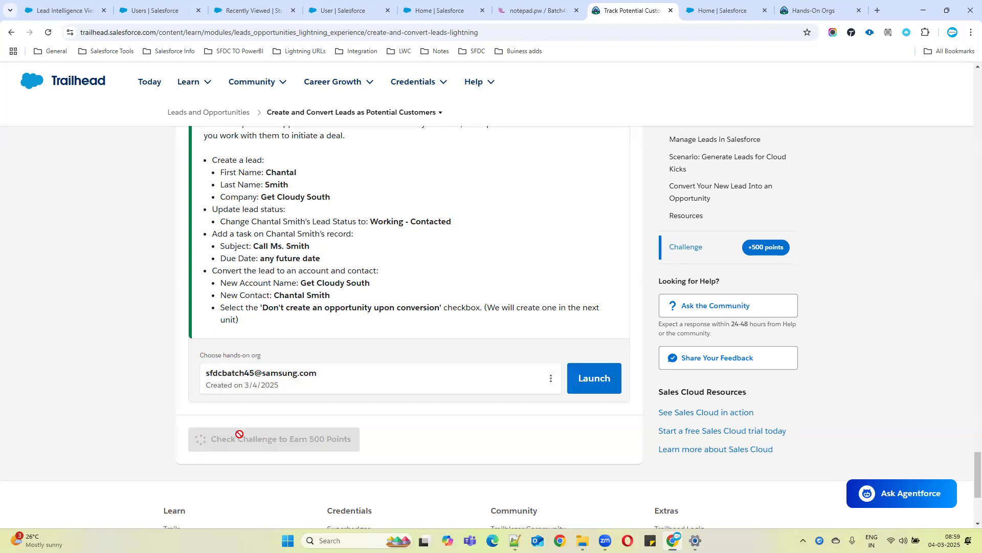
scroll(360, 268, "up", 4)
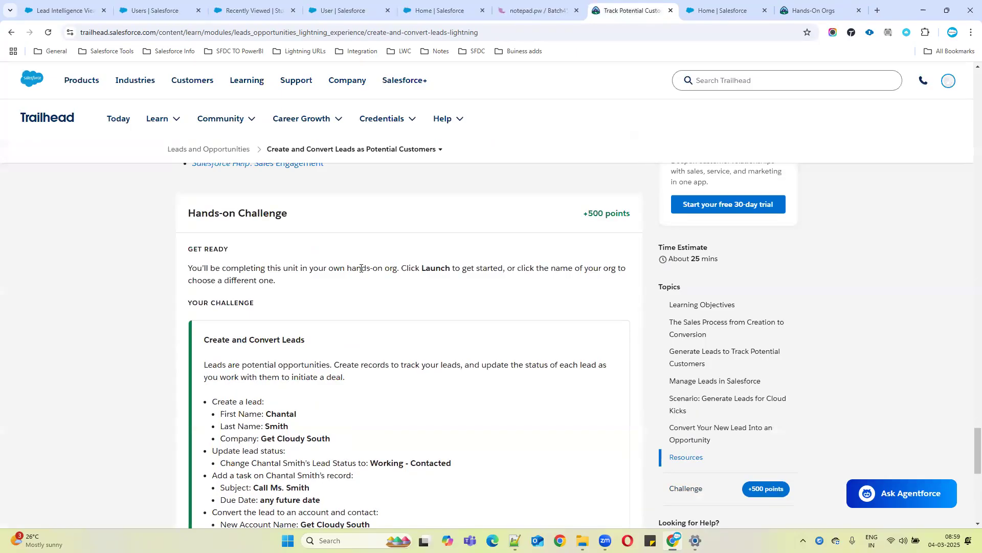
scroll(360, 268, "down", 4)
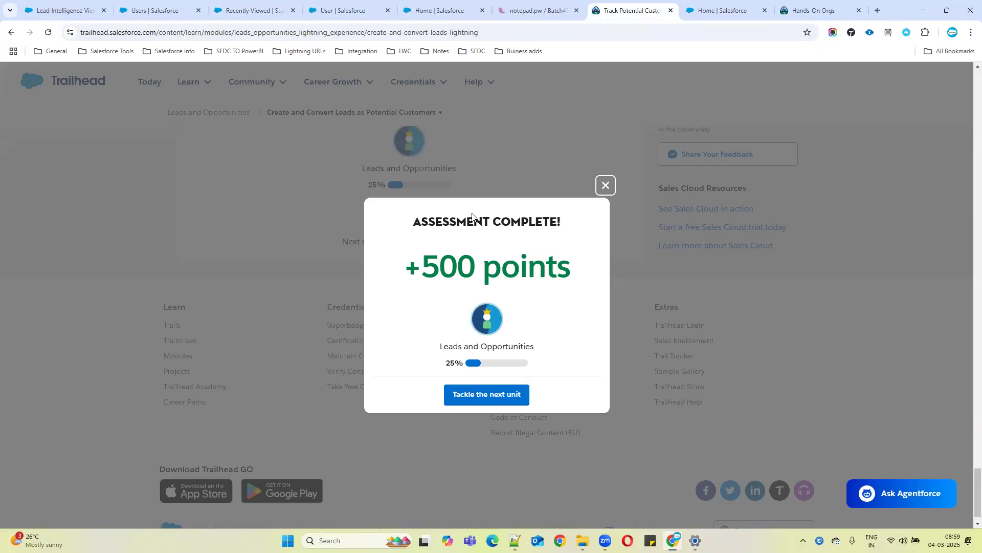
Move on to the next unit, Work Your Opportunities, and skim through its content
left_click(504, 395)
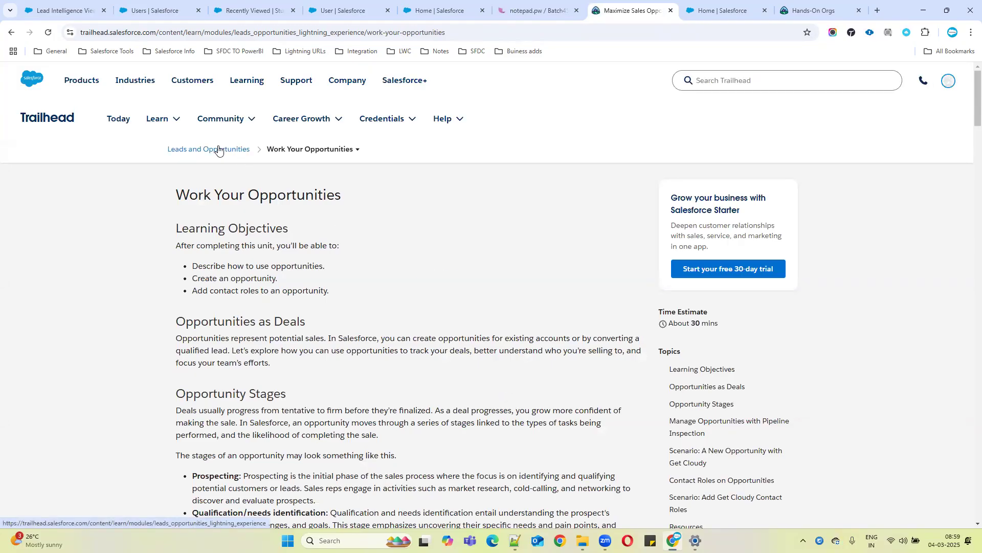
scroll(328, 254, "down", 15)
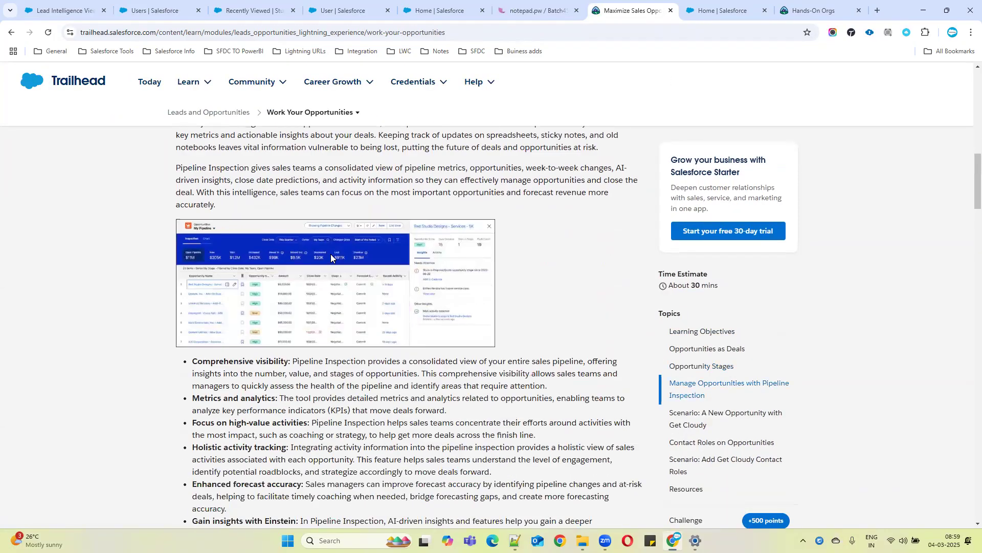
scroll(331, 254, "down", 4)
scroll(444, 311, "down", 2)
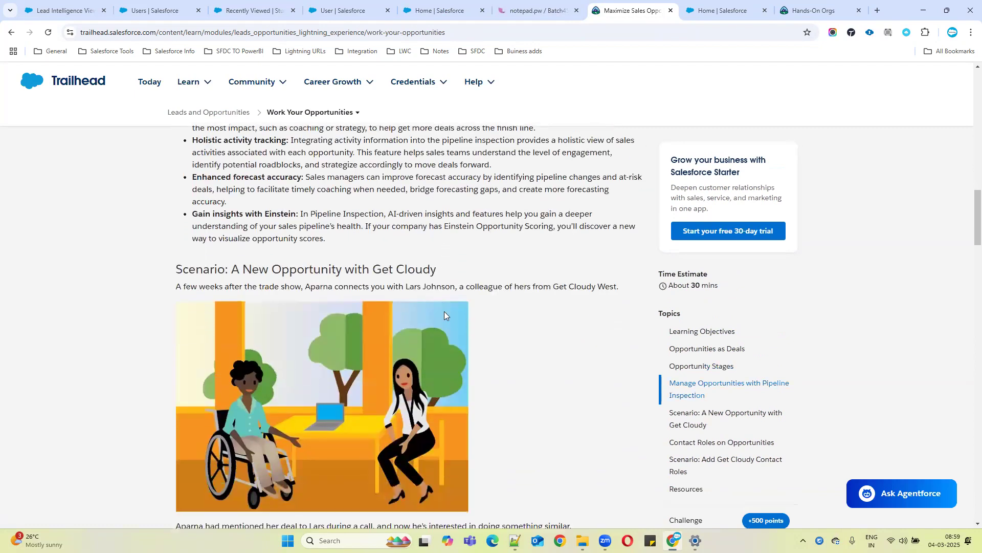
scroll(455, 316, "down", 5)
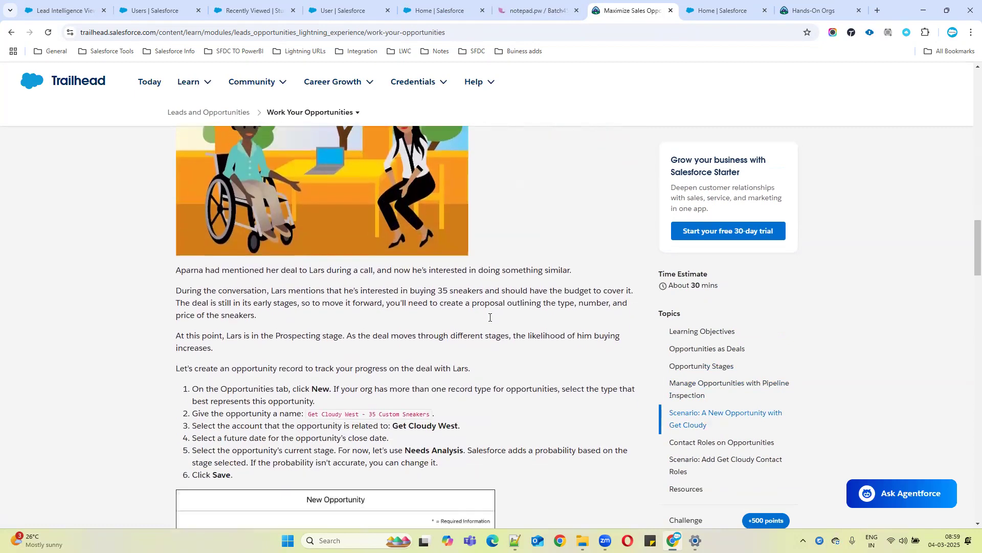
scroll(491, 321, "down", 6)
left_click_drag(977, 296, 965, 82)
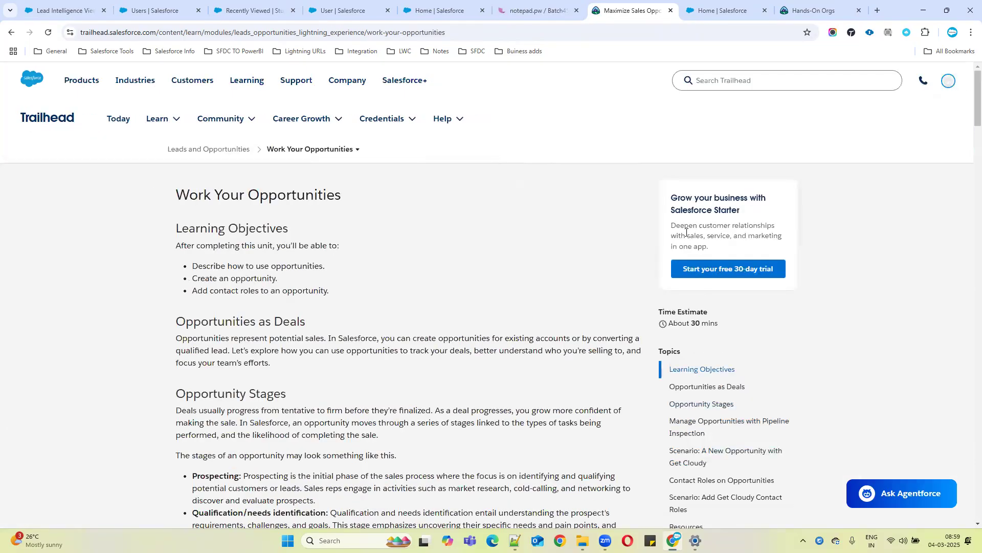
Open the Leads and Opportunities module page and copy its URL
left_click(220, 119)
left_click(196, 155)
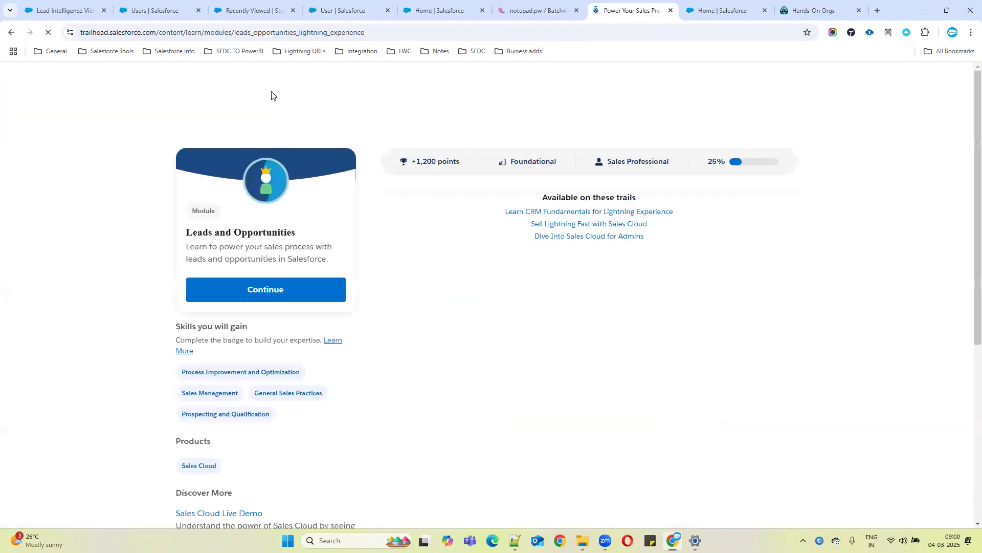
left_click(407, 33)
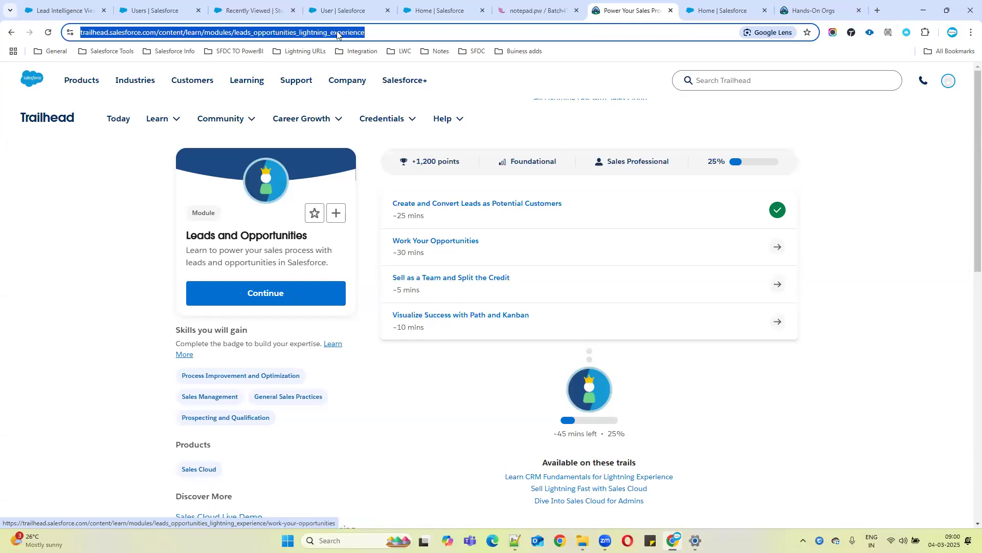
left_click(388, 31)
left_click_drag(424, 28, 77, 32)
key("ctrl+c")
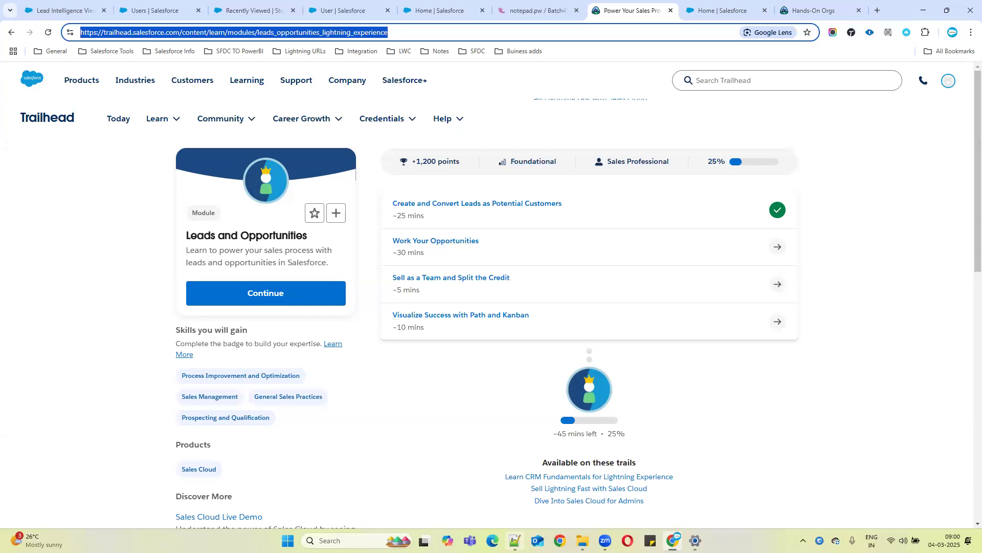
Switch to Notepad++ and paste the module URL on a new line below the assignment notes
left_click(515, 540)
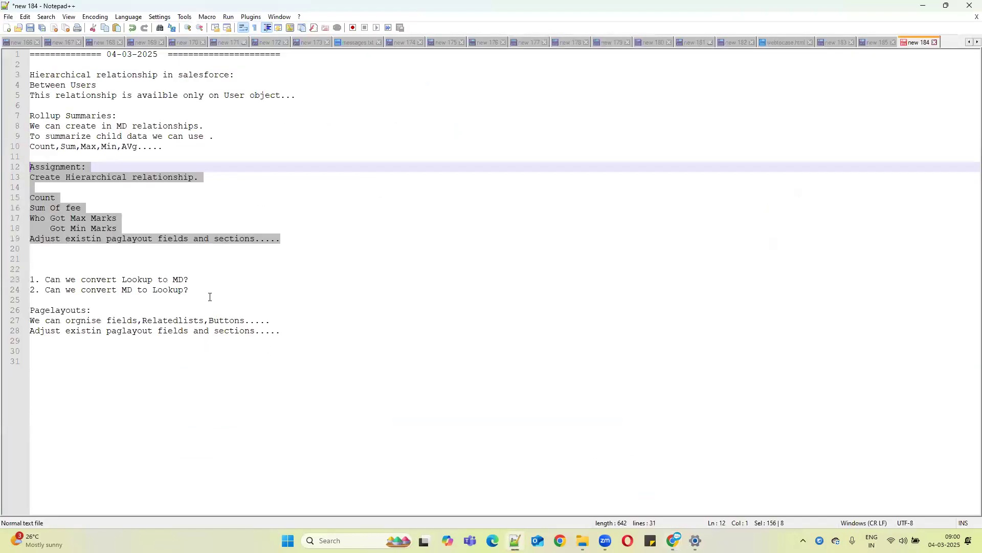
left_click(207, 291)
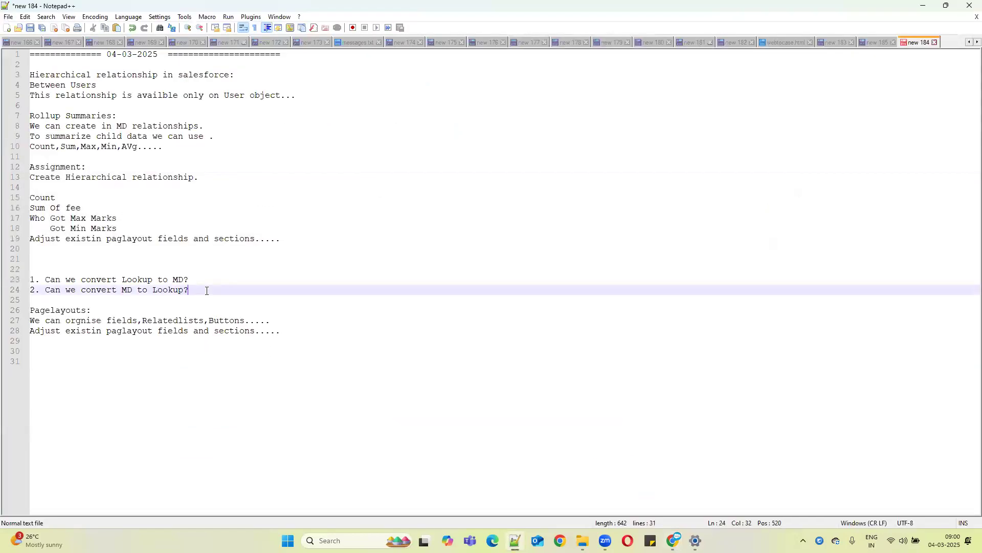
key("Return")
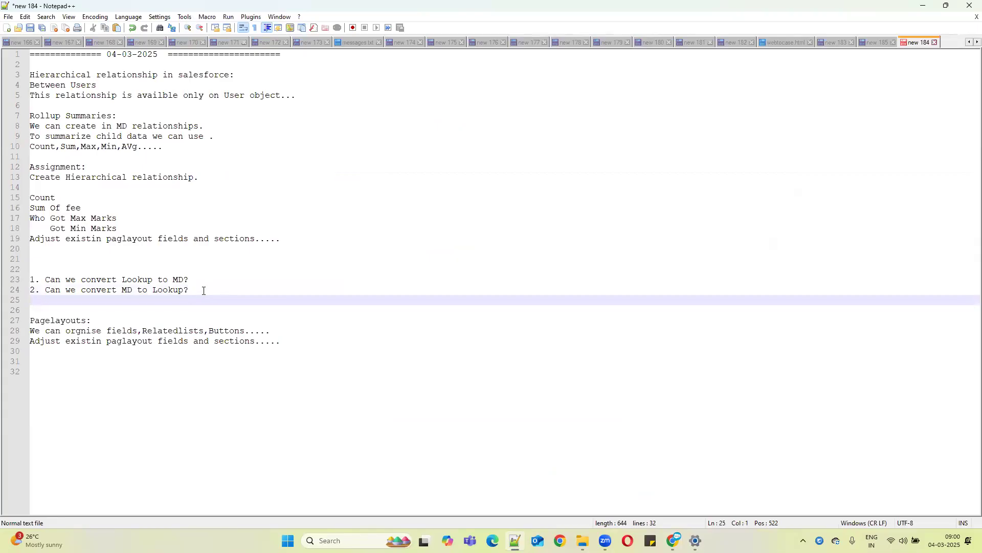
left_click(42, 253)
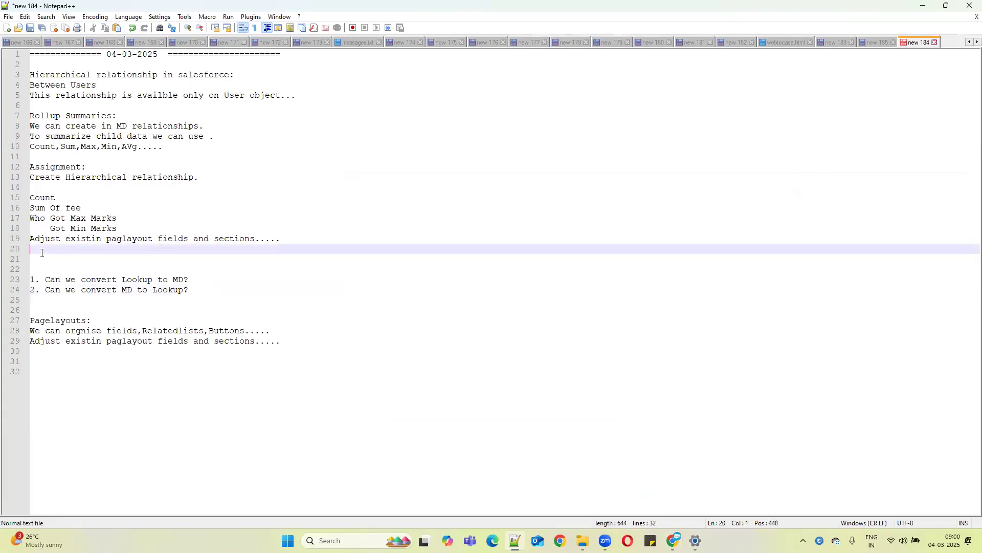
key("Return")
key("ctrl+v")
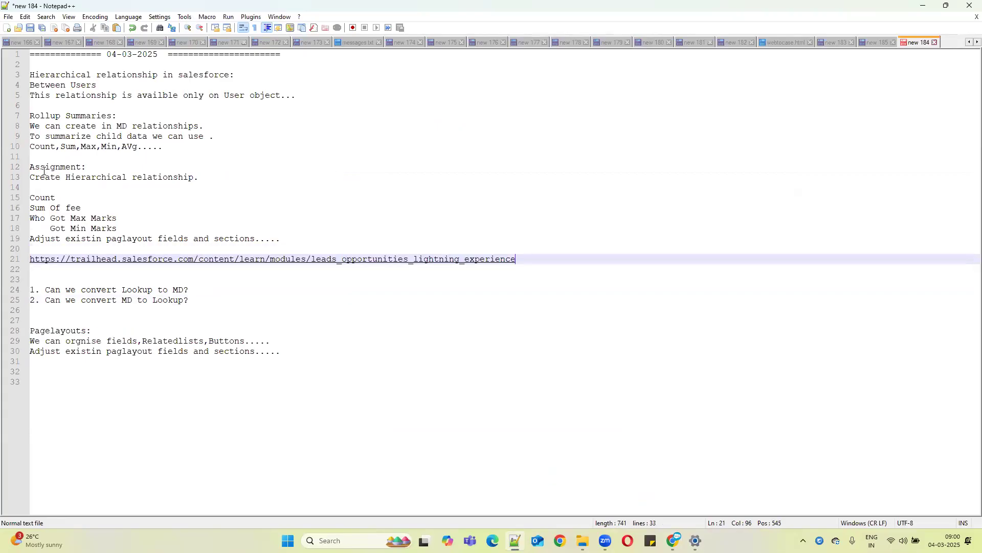